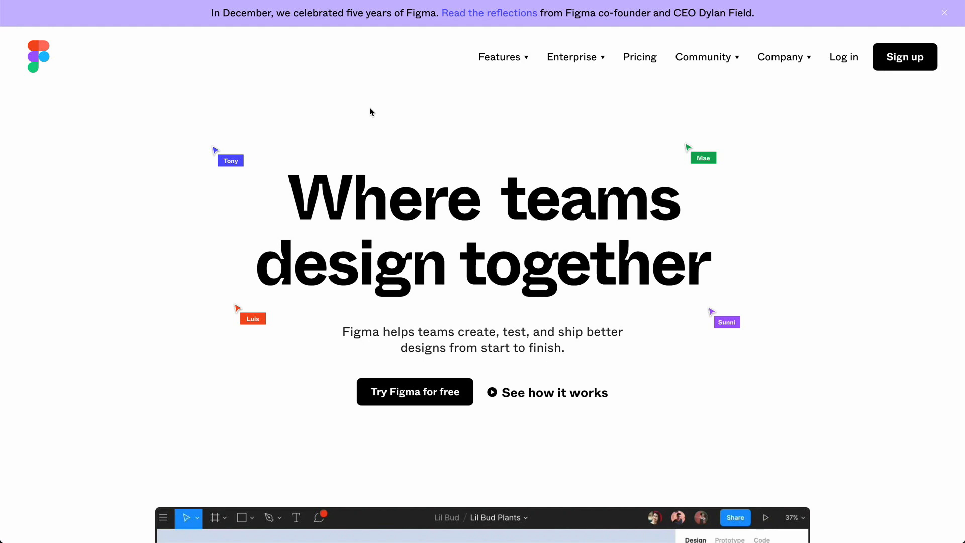
Step: Open the Downloads page on the Figma website and switch to the Figma desktop app
mouse_move(506, 67)
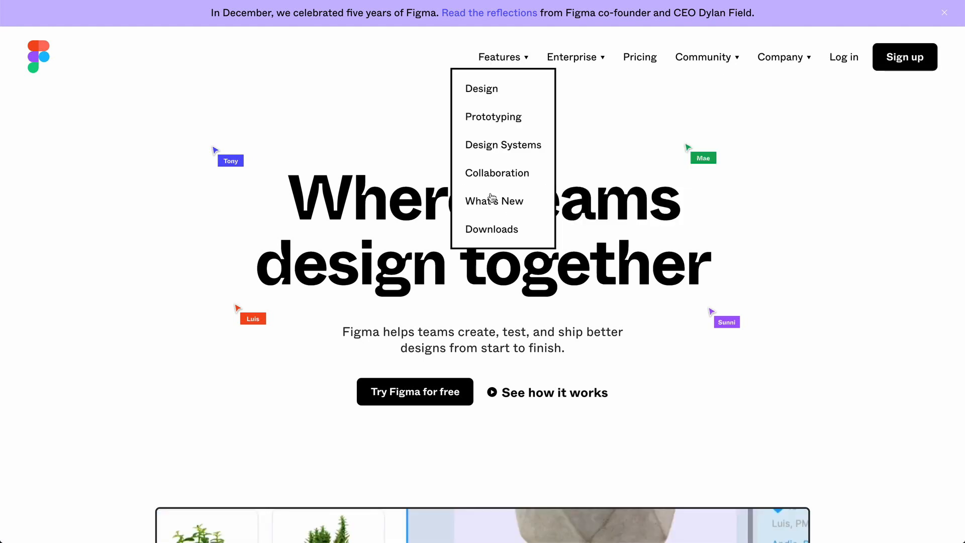
left_click(511, 231)
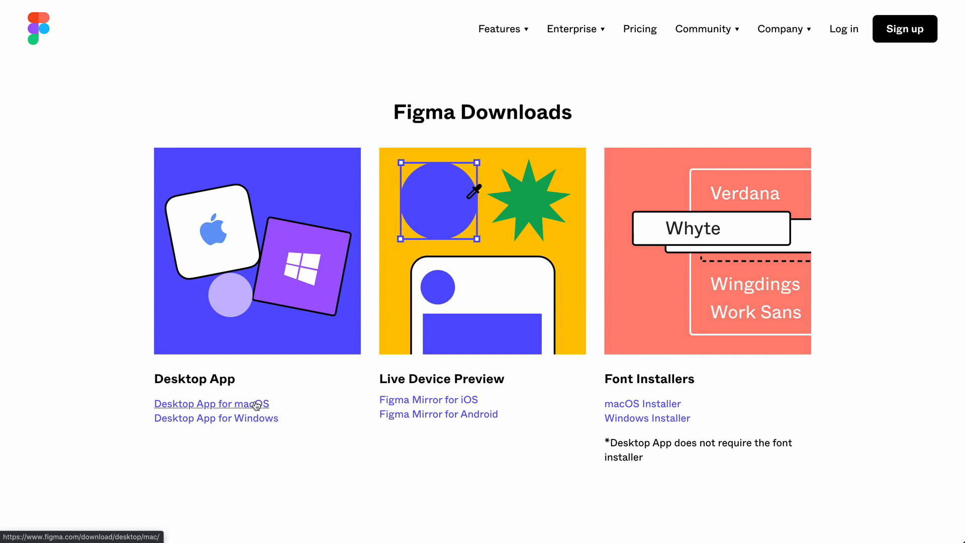
mouse_move(362, 538)
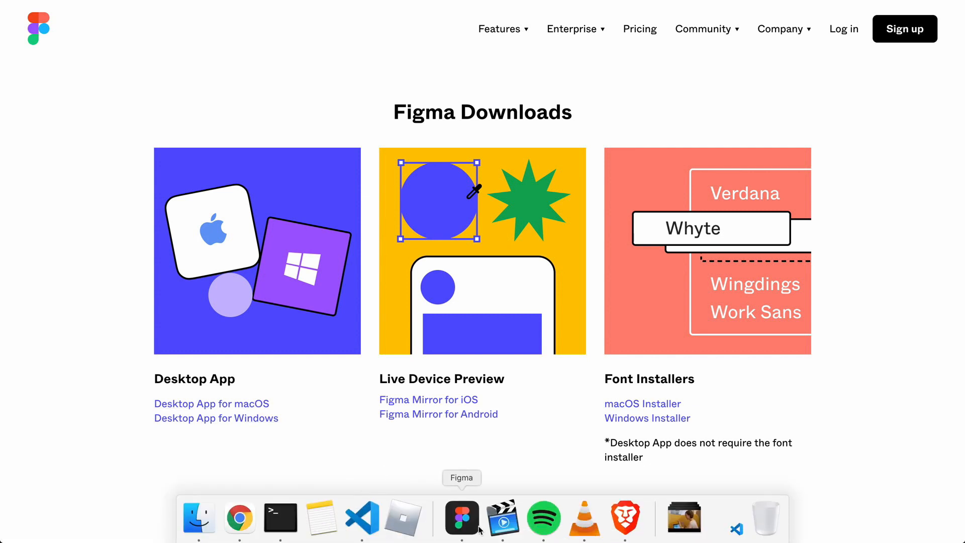
left_click(462, 518)
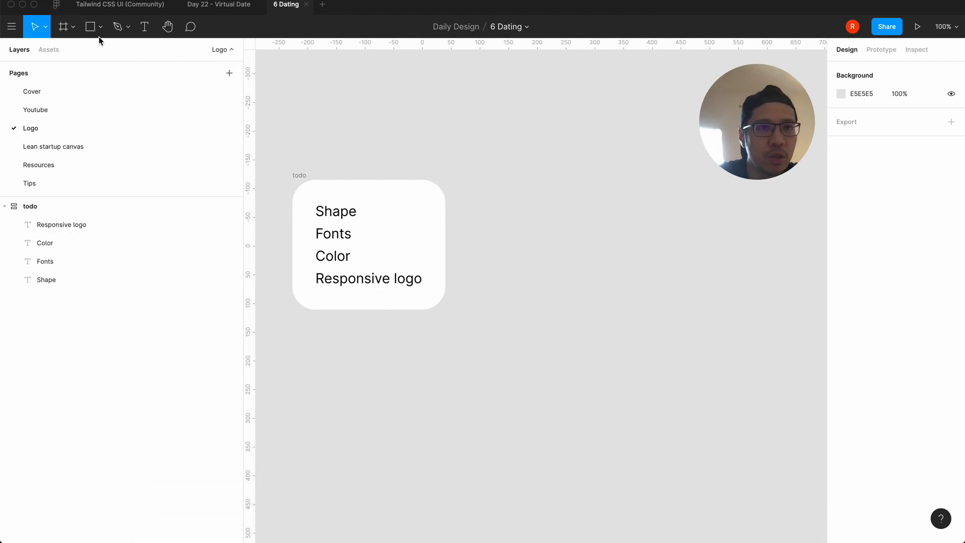
Step: View the Daily Design project's file browser and return to the 6 Dating file
left_click(56, 5)
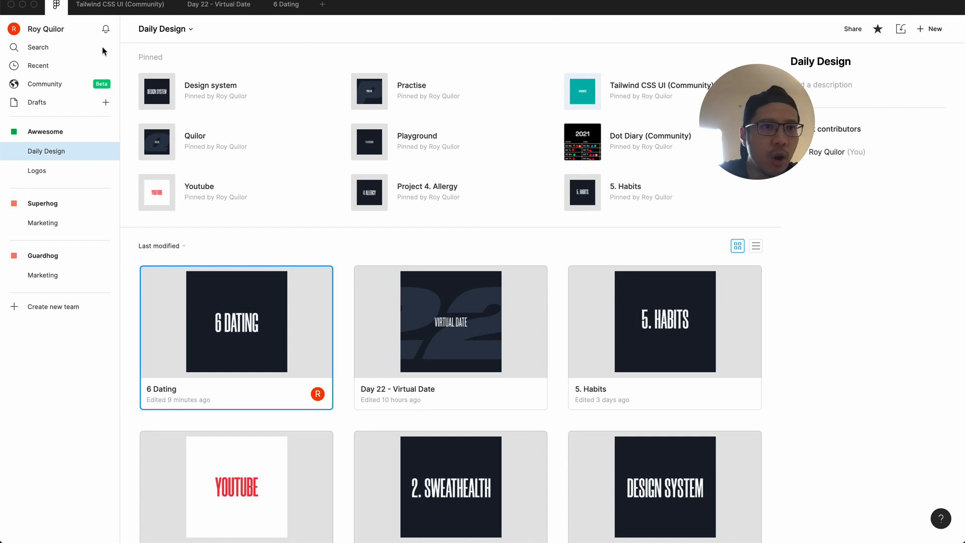
left_click(70, 0)
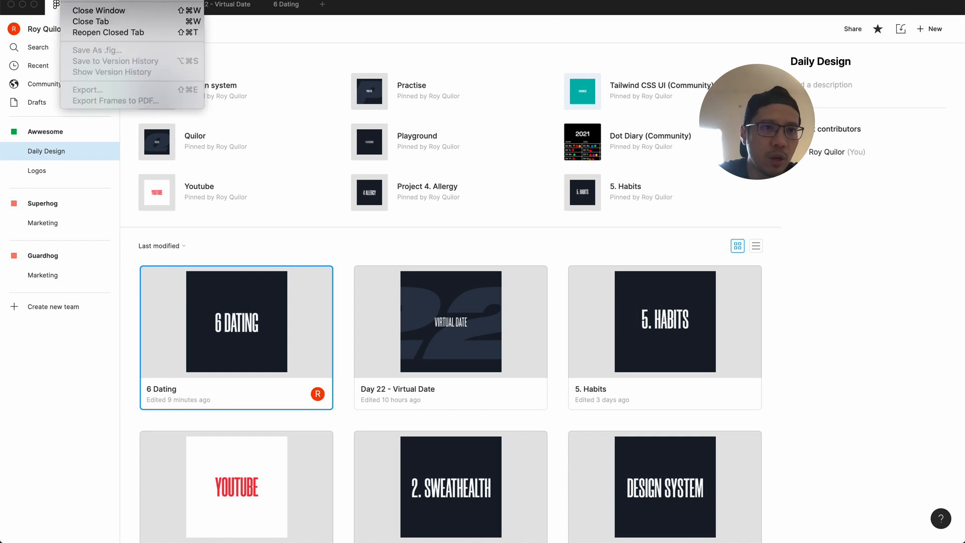
left_click(391, 39)
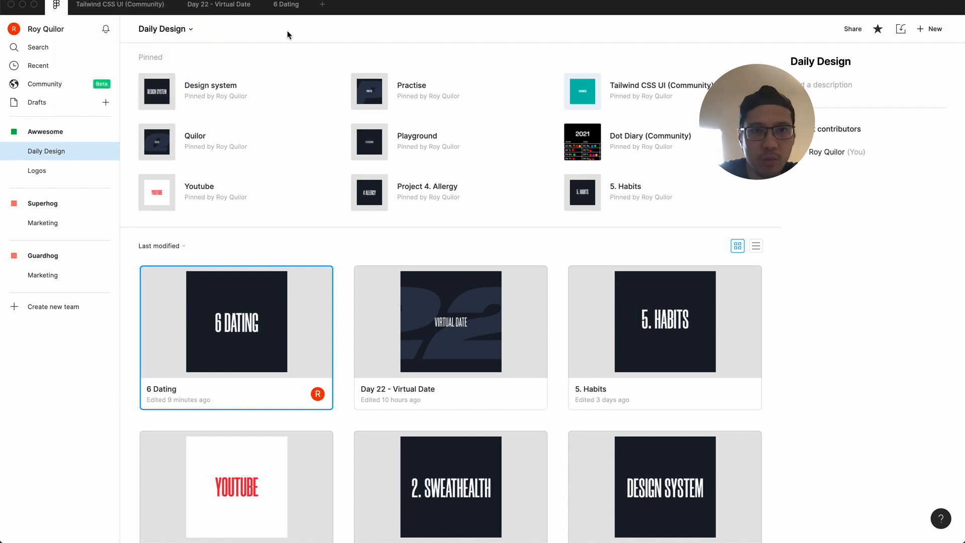
left_click(282, 7)
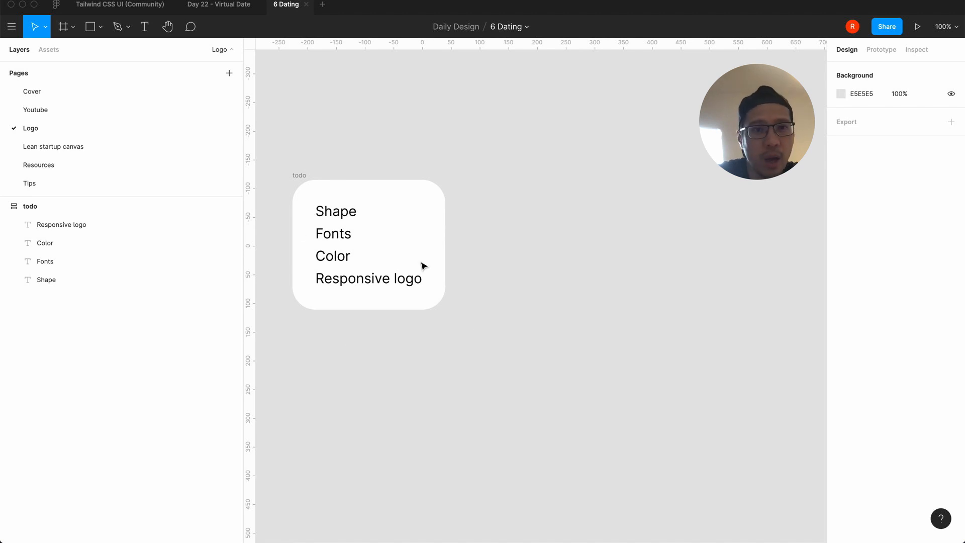
left_click(302, 177)
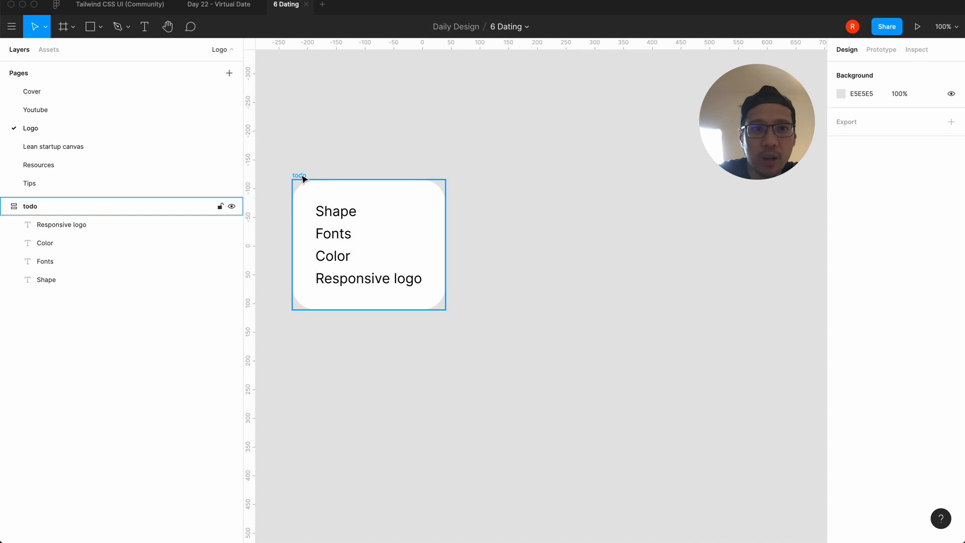
key("Escape")
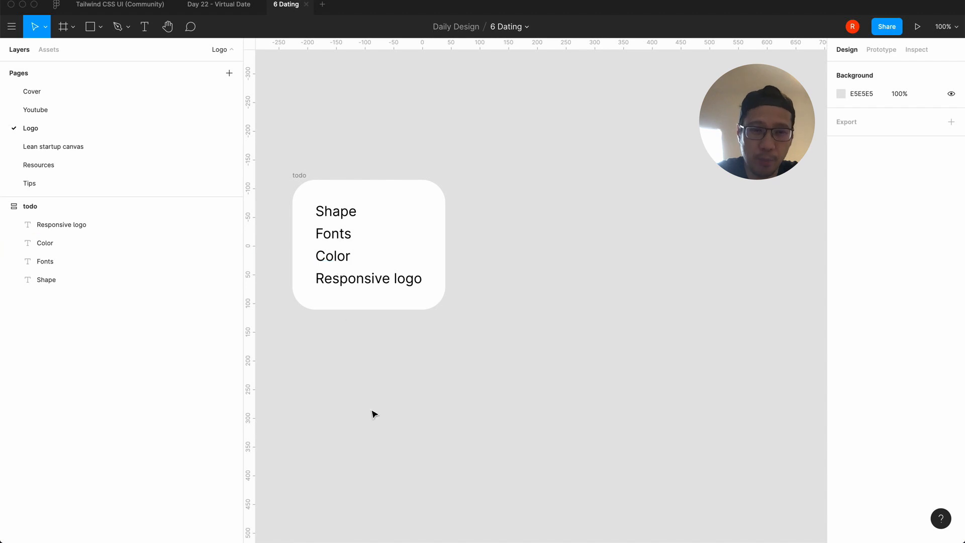
scroll(373, 413, "up", 2)
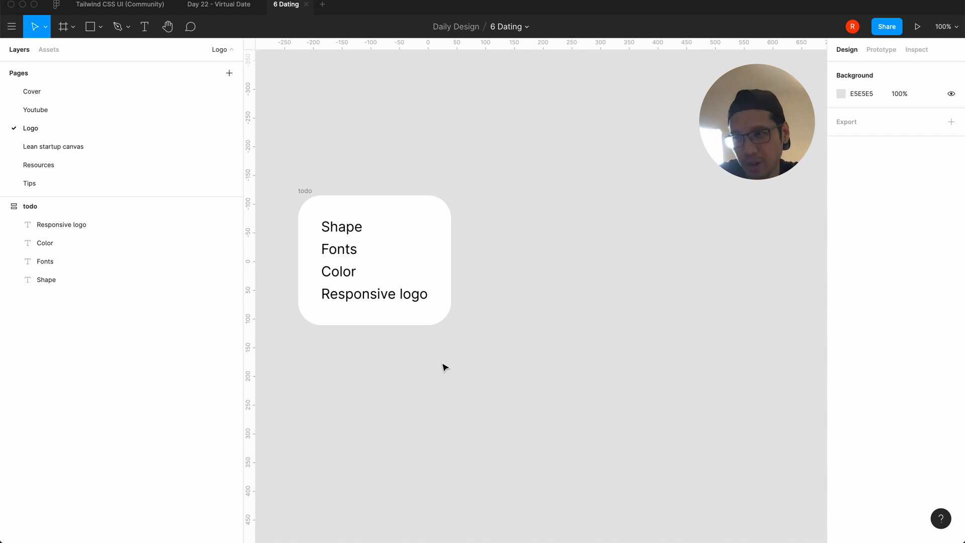
Step: Copy the outline heart icon from the Tailwind CSS UI file and paste it onto the Logo page of 6 Dating
left_click(118, 5)
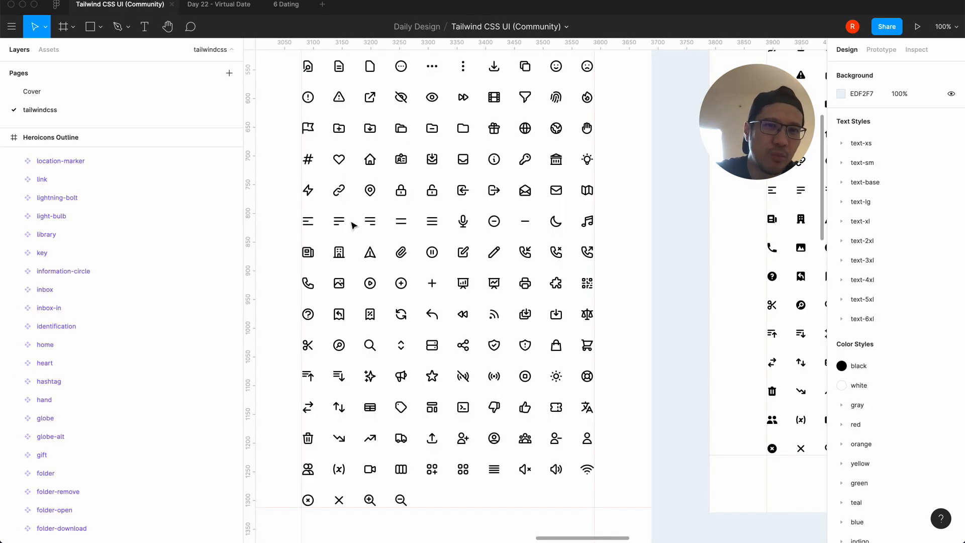
left_click(339, 160)
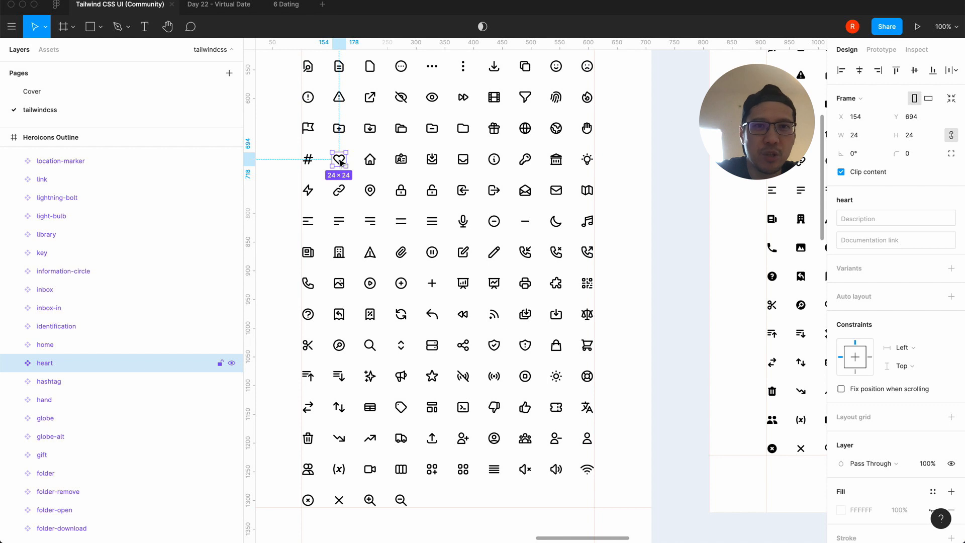
key("super+c")
left_click(285, 5)
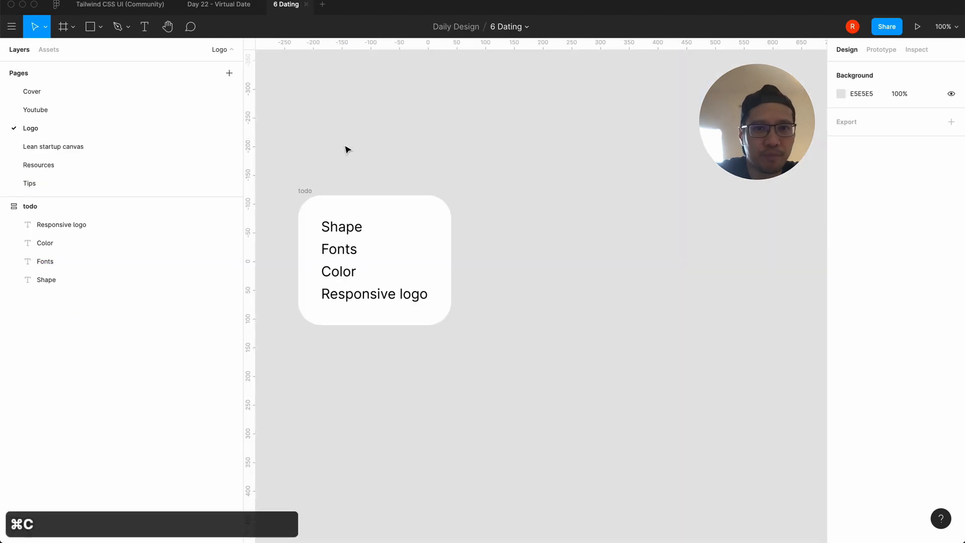
key("super+v")
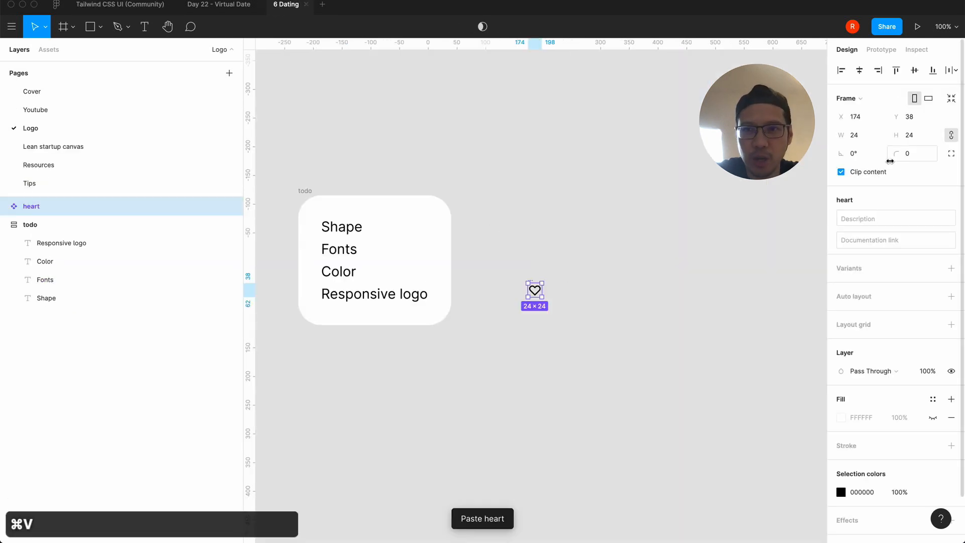
Step: Scale the heart icon to four times its size, 96 × 96, and move it above and to the right of the todo card
left_click(924, 136)
key("Right")
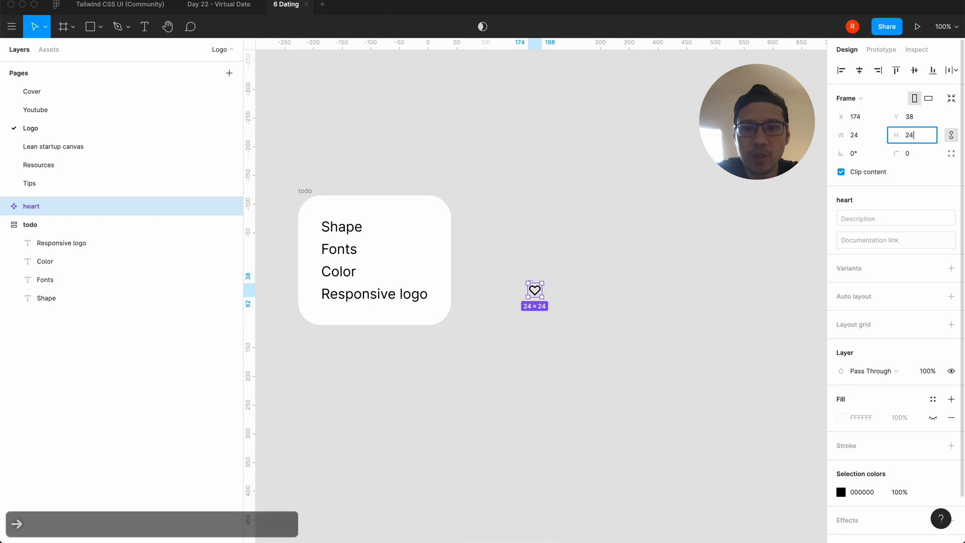
key("Right")
type("*")
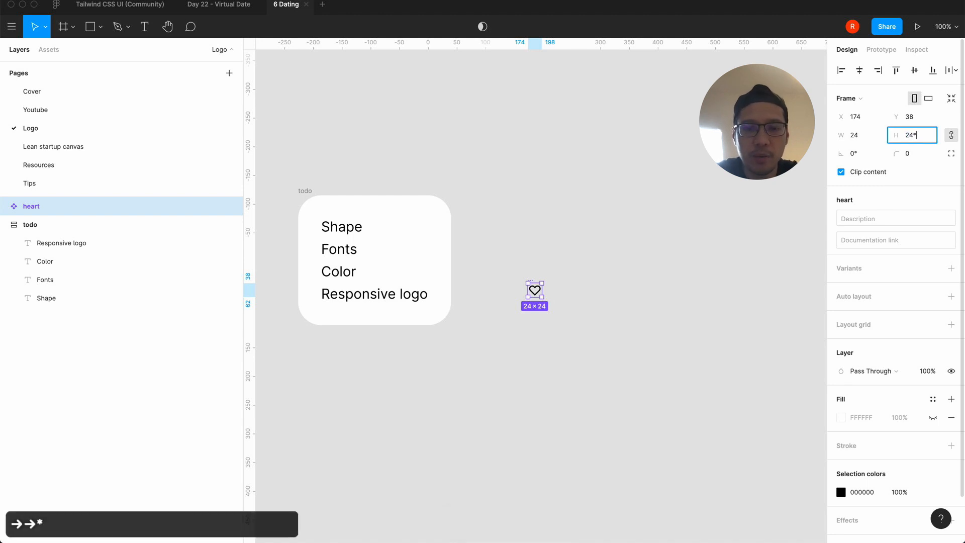
type("4")
key("Return")
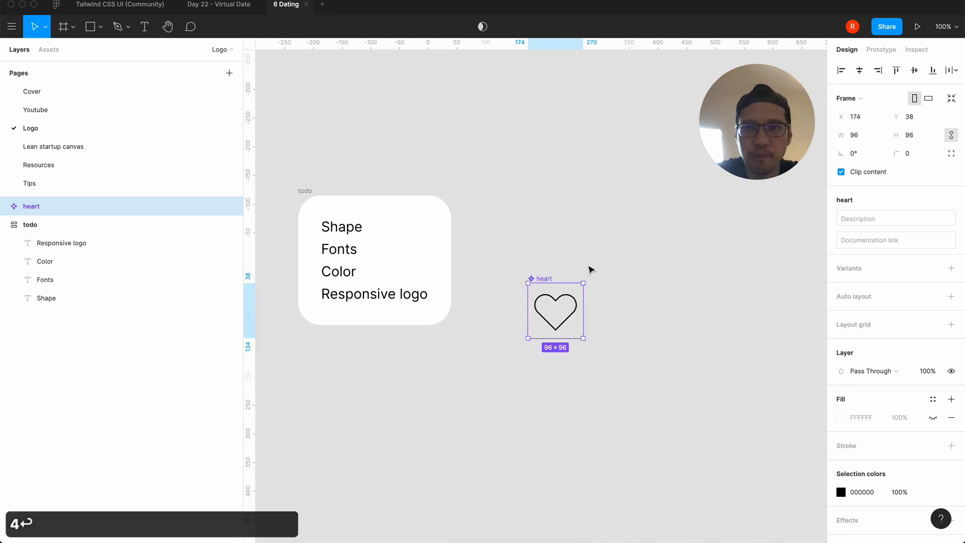
left_click_drag(554, 335, 498, 193)
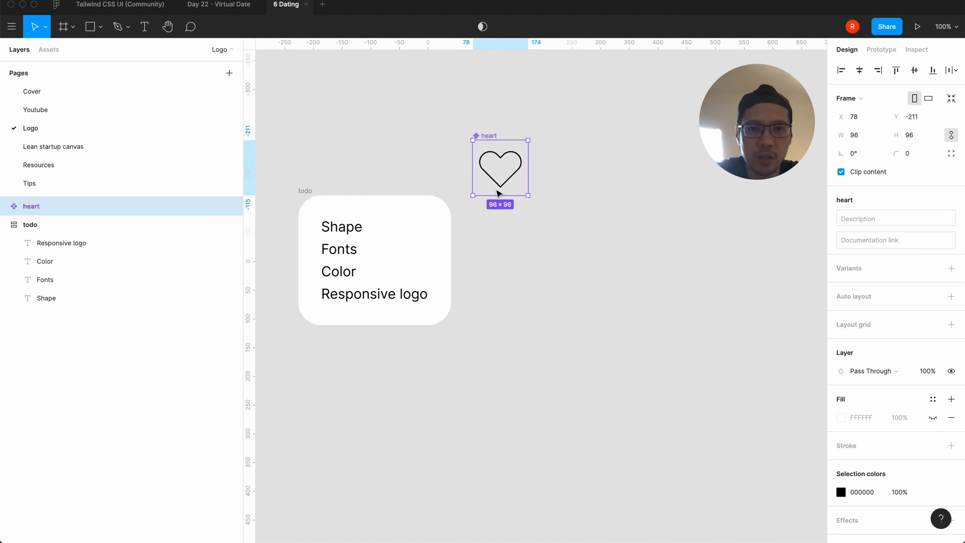
left_click(525, 272)
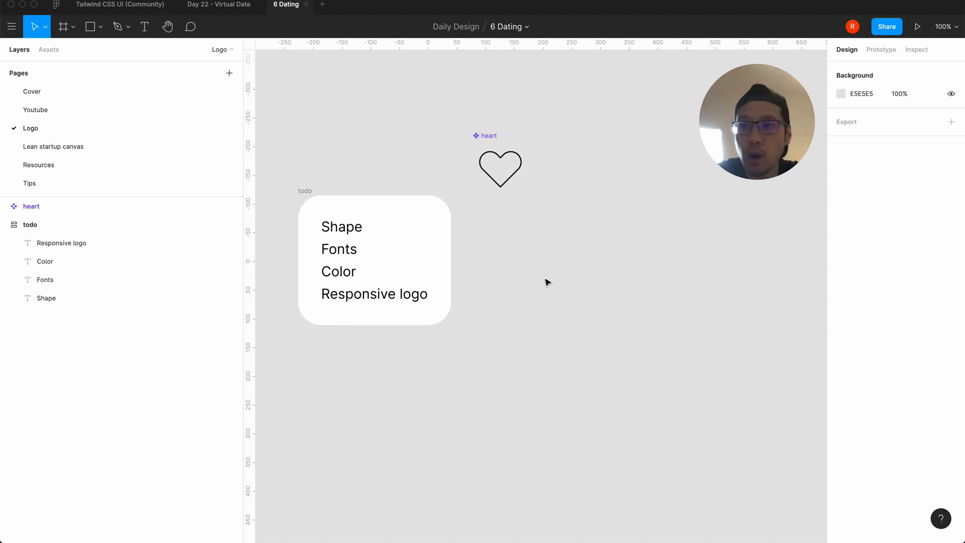
Step: Add a text layer reading "VirtualDate" to the right of the heart icon
key("v")
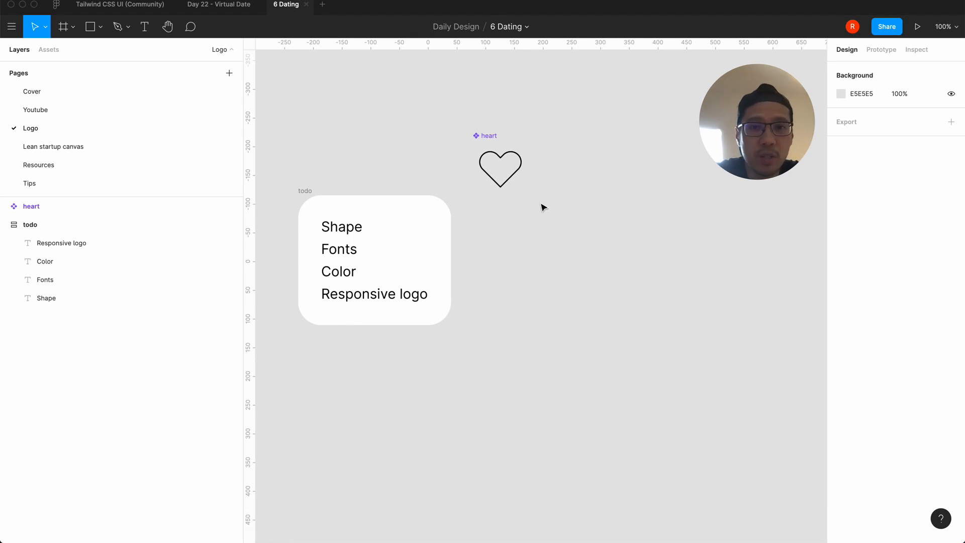
key("t")
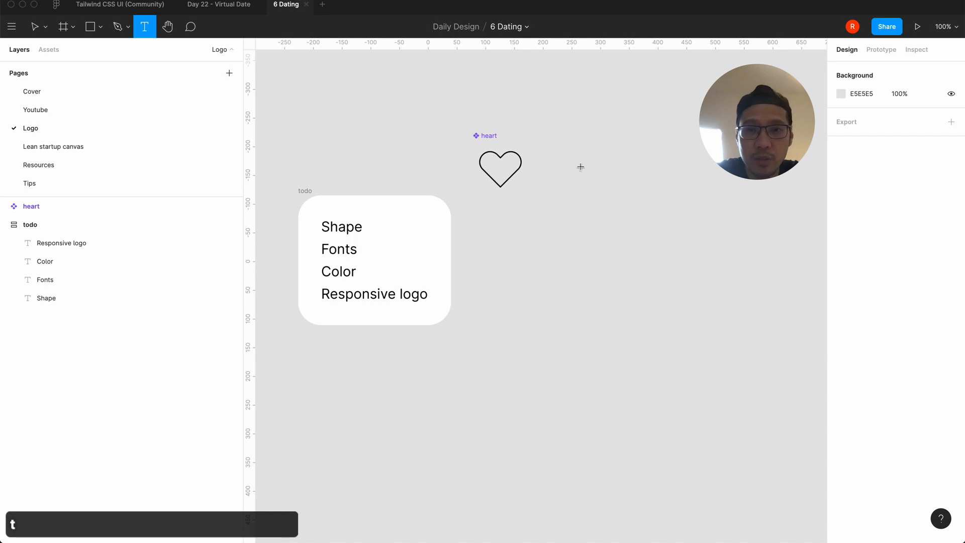
left_click(563, 159)
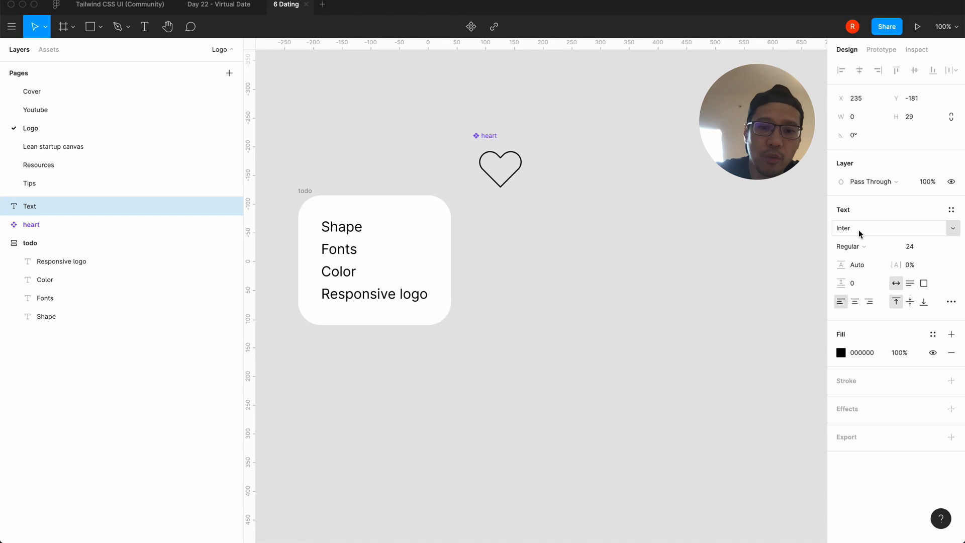
type("Virt")
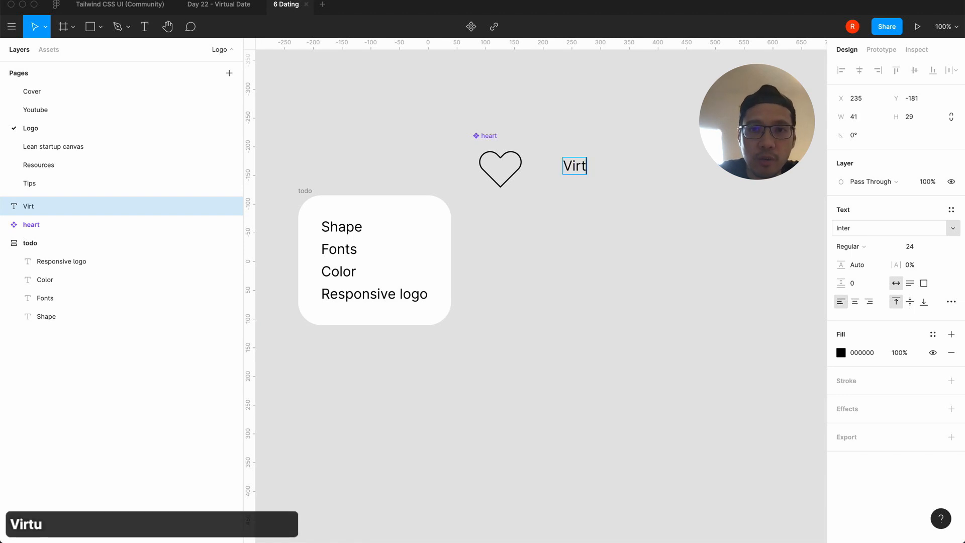
type("ualDate")
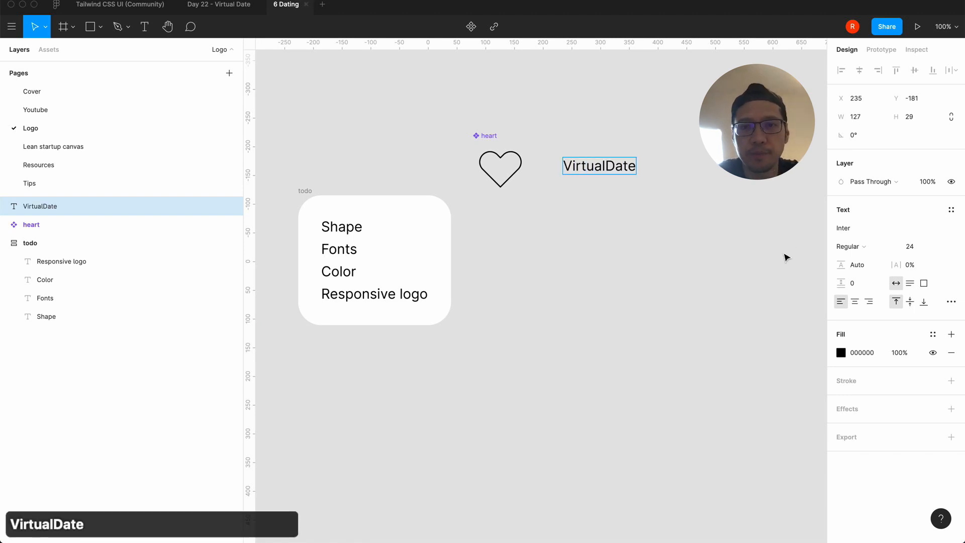
key("Escape")
left_click(663, 262)
Step: Move the VirtualDate text up, duplicate it, and change the lower copy to read "VD"
left_click(602, 171)
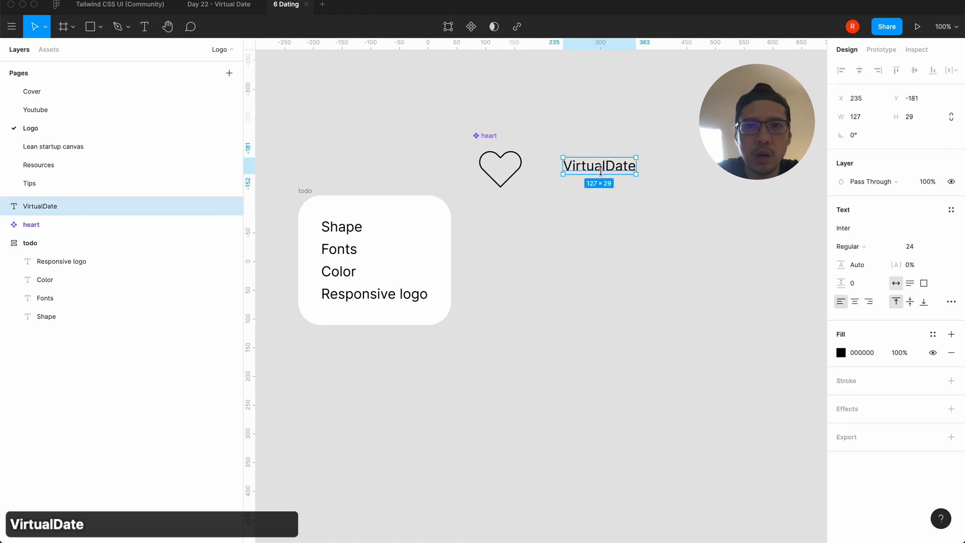
left_click_drag(590, 169, 583, 143)
key("super+c")
key("super+v")
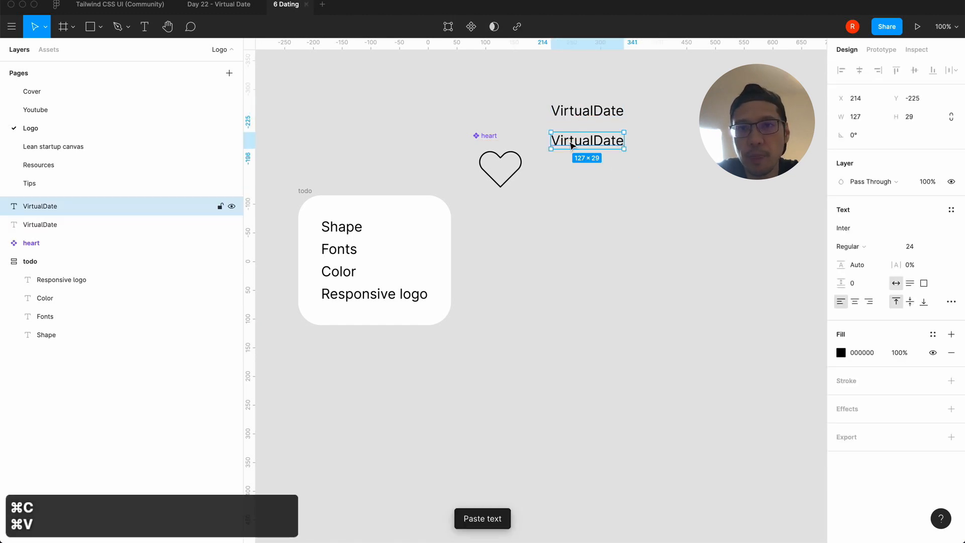
double_click(583, 142)
type("VD")
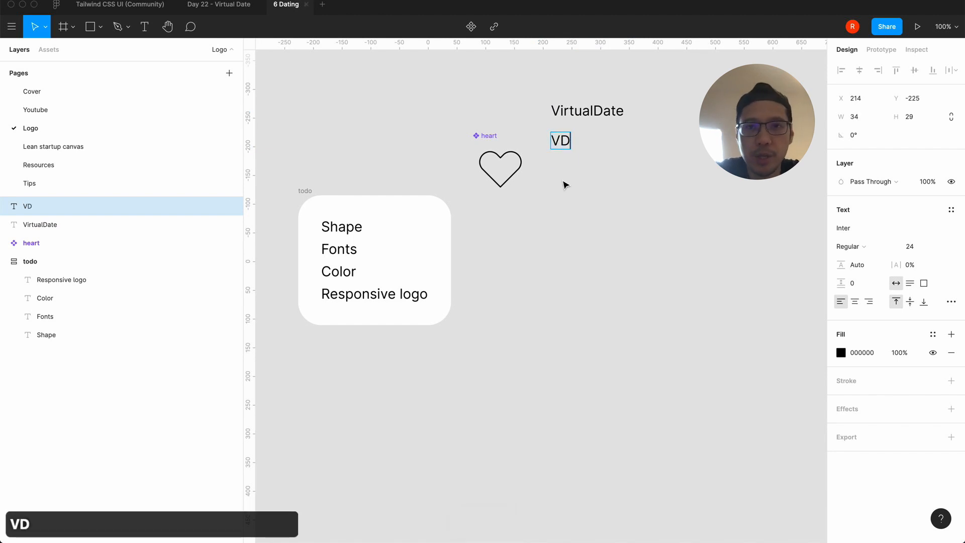
key("Escape")
Step: Move the VD text down beside the heart and set its font size to 144
left_click_drag(563, 154, 563, 175)
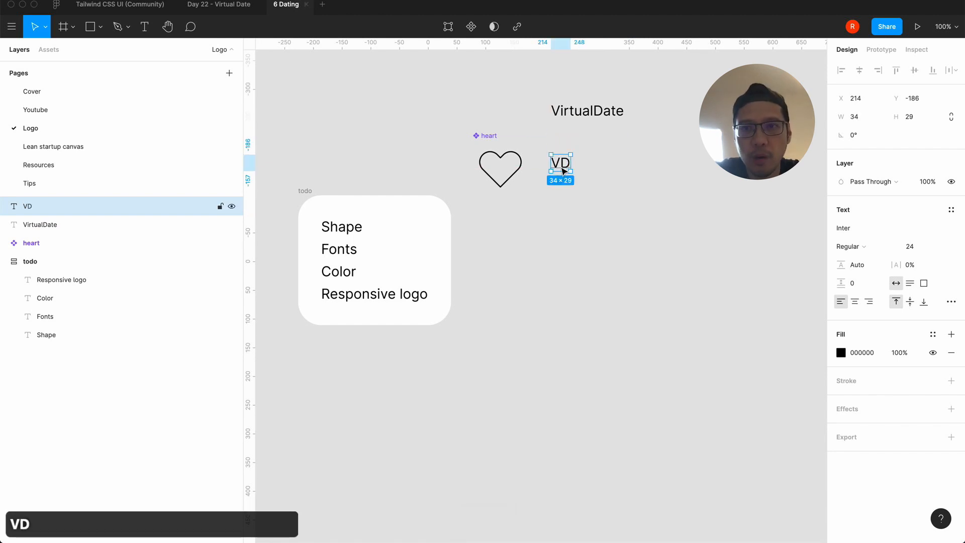
left_click(938, 247)
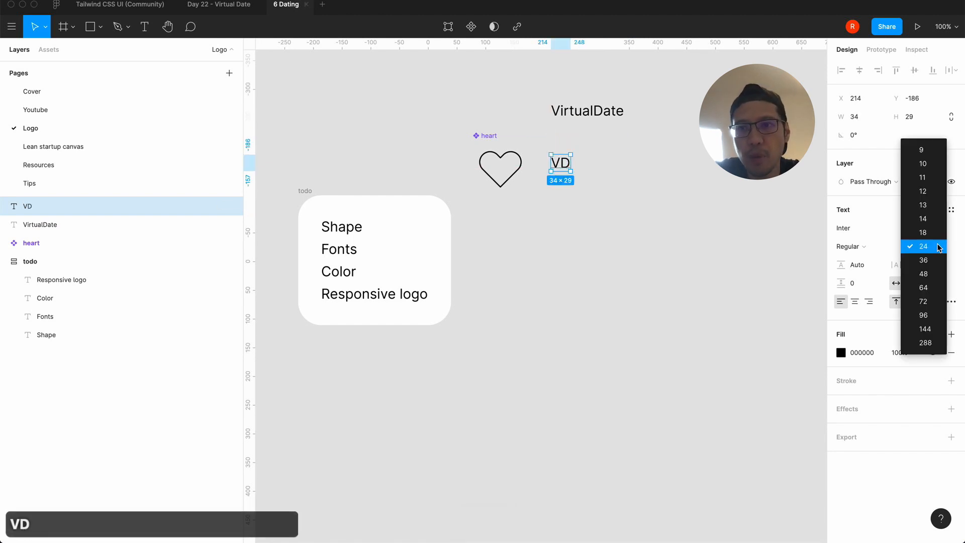
left_click(938, 329)
left_click(609, 313)
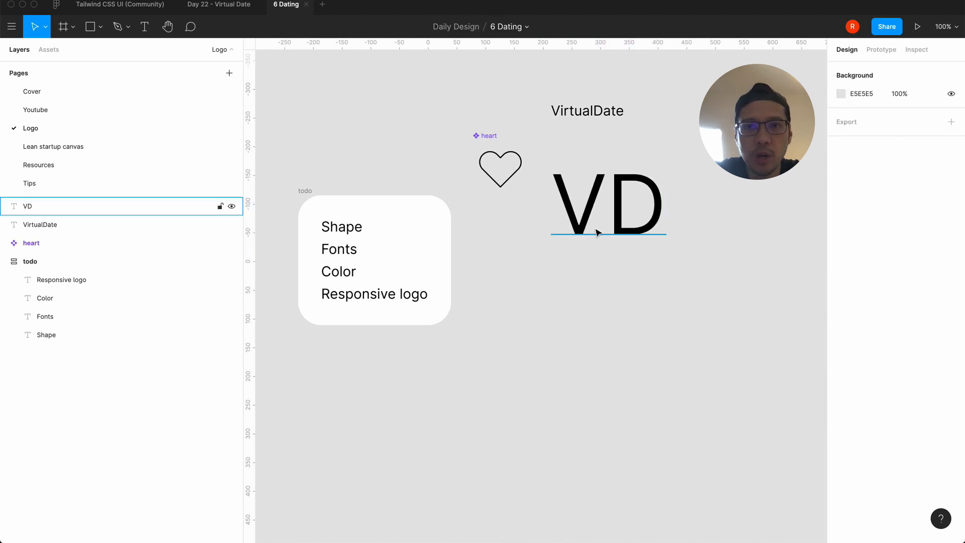
Step: Move the enlarged VD text up beneath VirtualDate and lower the heart icon slightly to sit beside it
left_click_drag(598, 231, 598, 203)
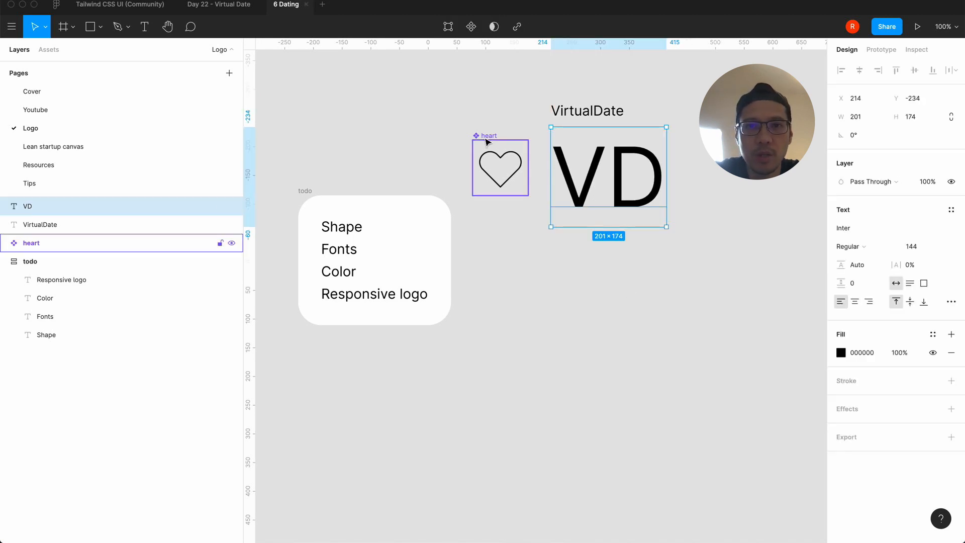
left_click_drag(481, 143, 483, 154)
left_click(598, 302)
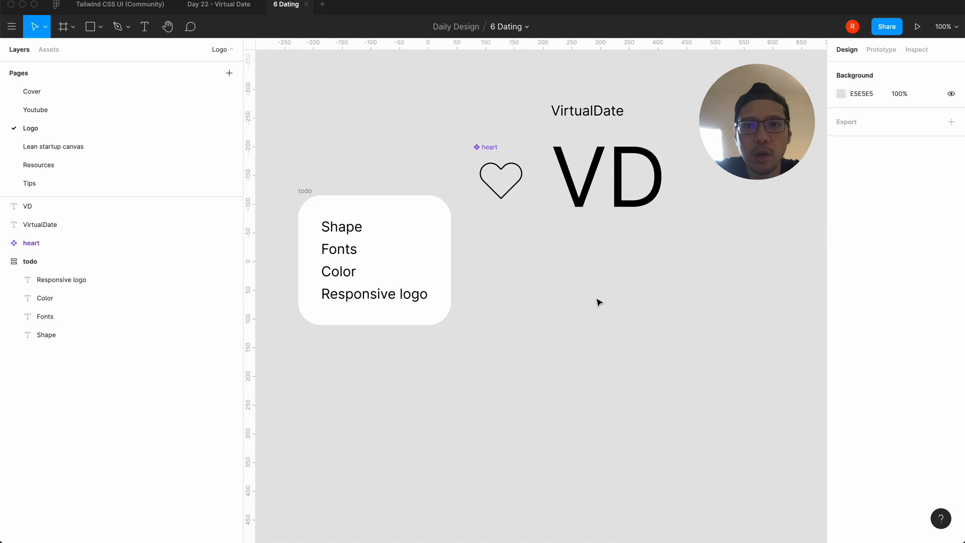
Step: Change the VD text to a bold font weight
left_click(622, 209)
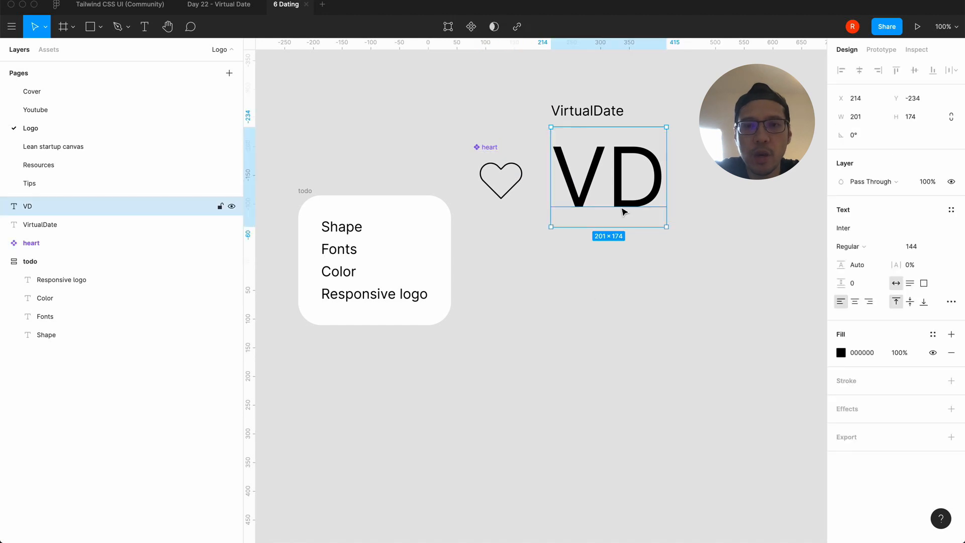
left_click(849, 246)
left_click(857, 282)
left_click(712, 300)
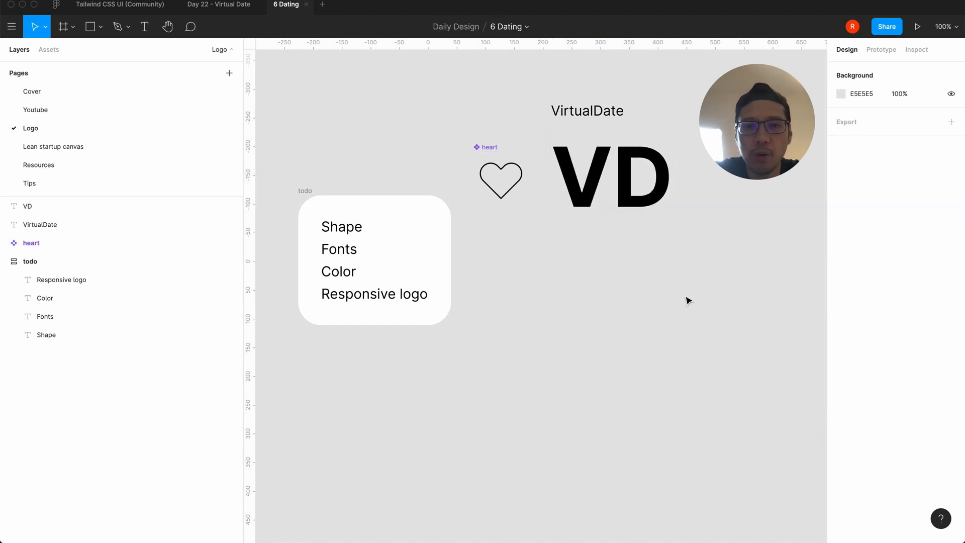
Step: Set the VD text's font weight to Regular
left_click(599, 194)
left_click(886, 244)
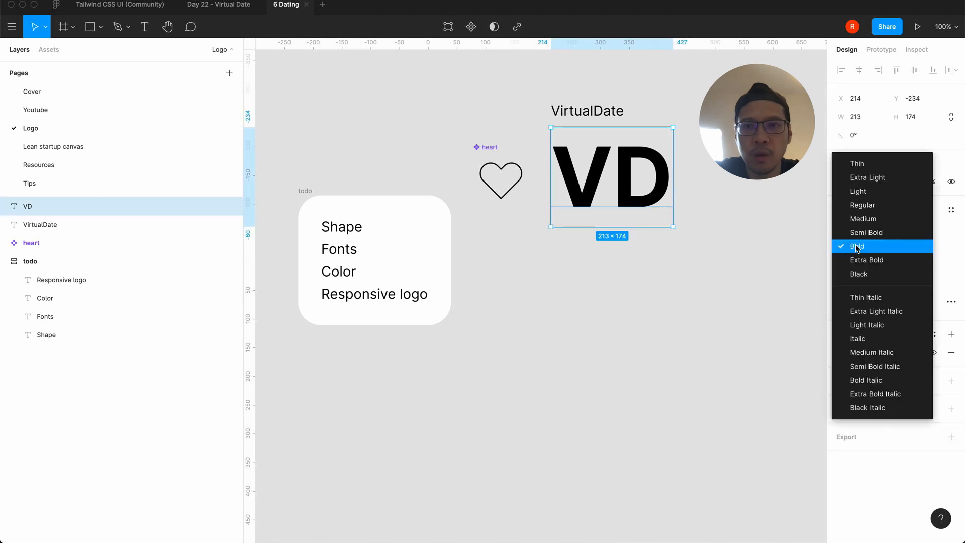
left_click(870, 204)
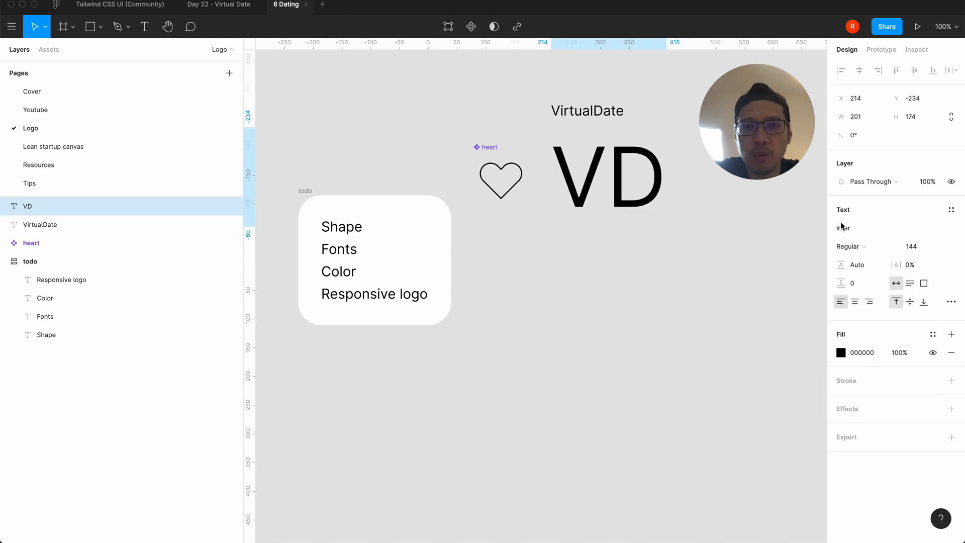
left_click(676, 279)
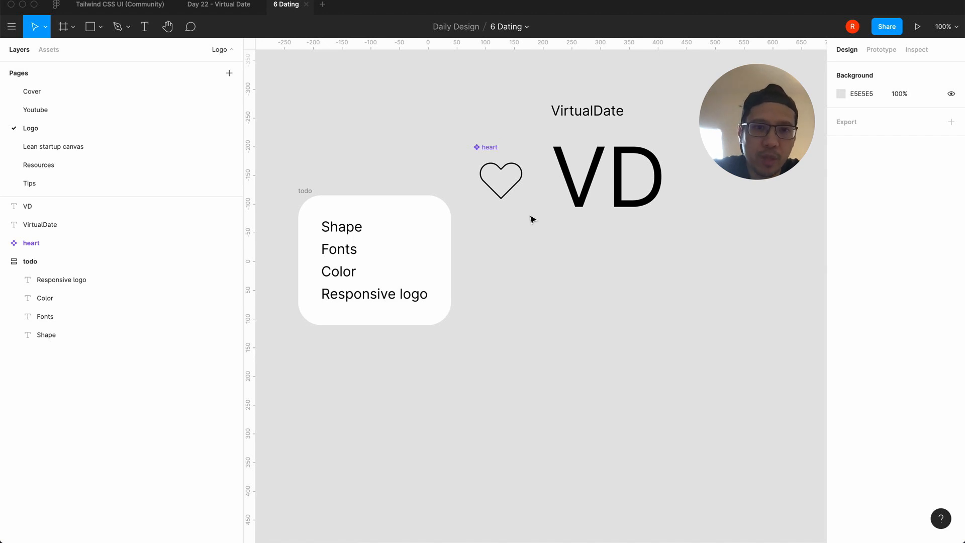
scroll(529, 304, "right", 3)
scroll(529, 304, "up", 1)
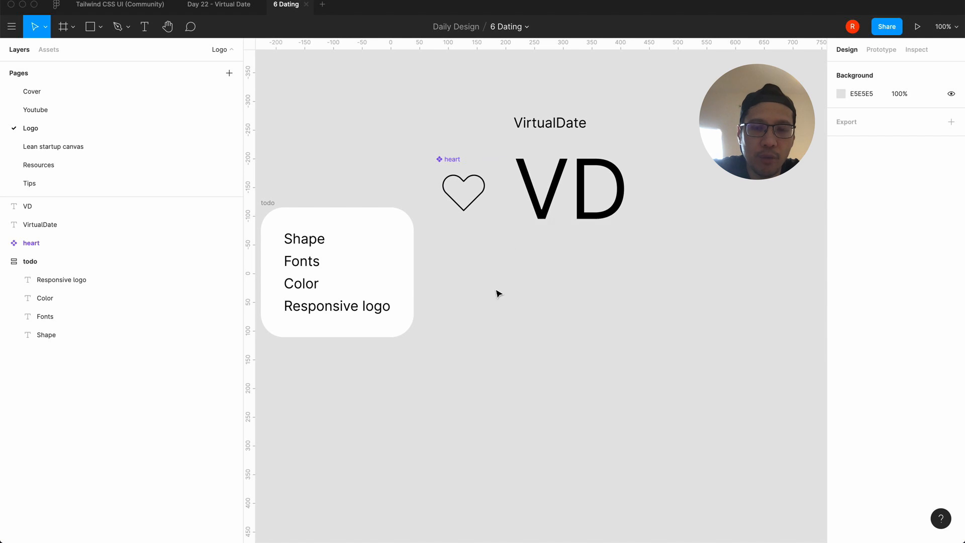
scroll(501, 279, "right", 2)
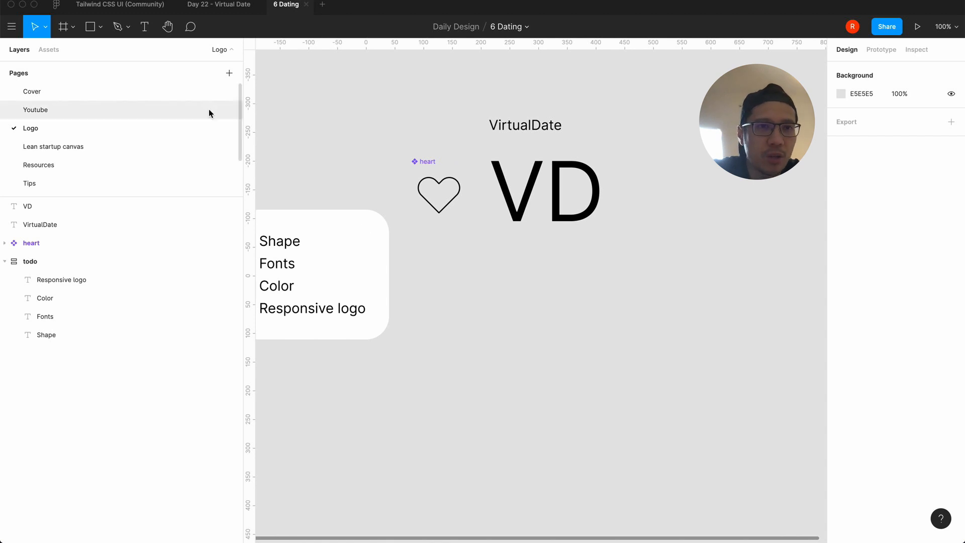
left_click(104, 33)
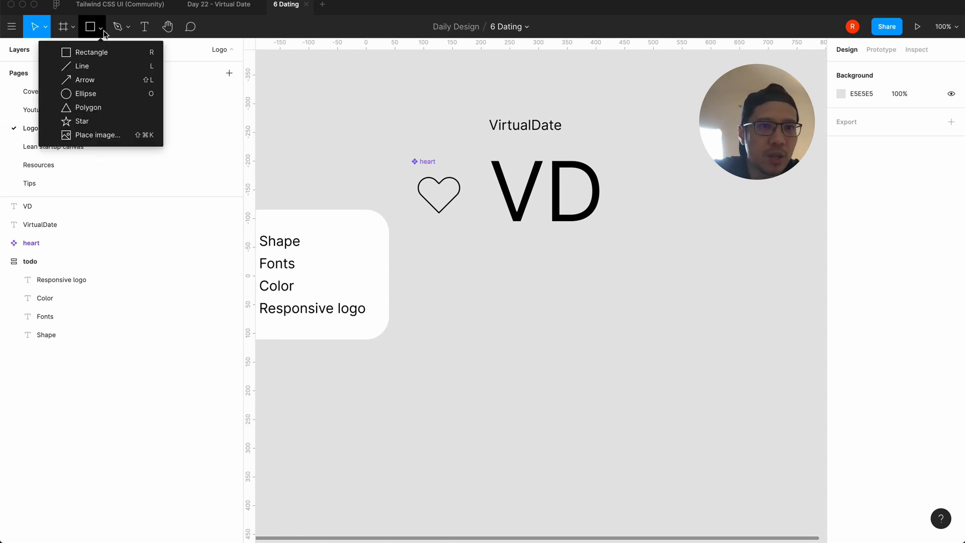
left_click(106, 94)
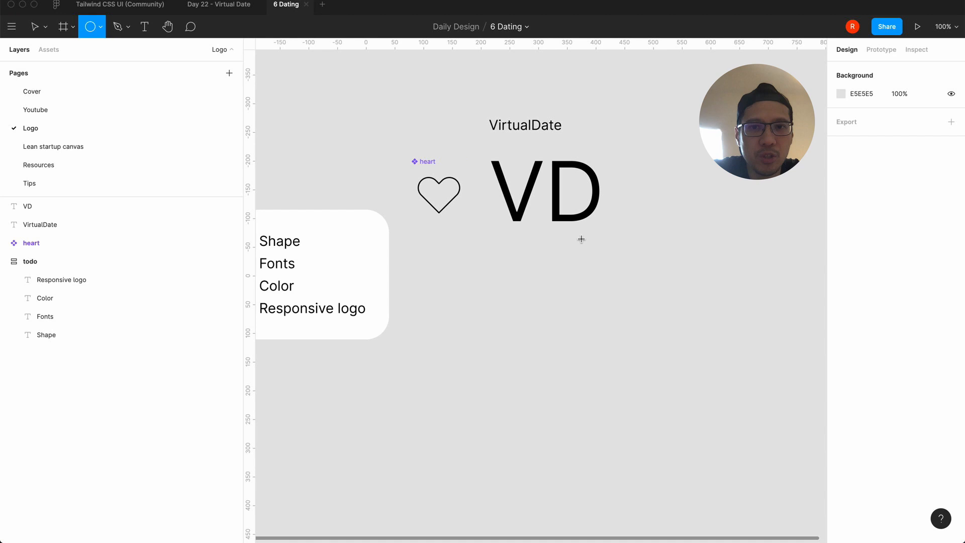
left_click(573, 318)
left_click(920, 120)
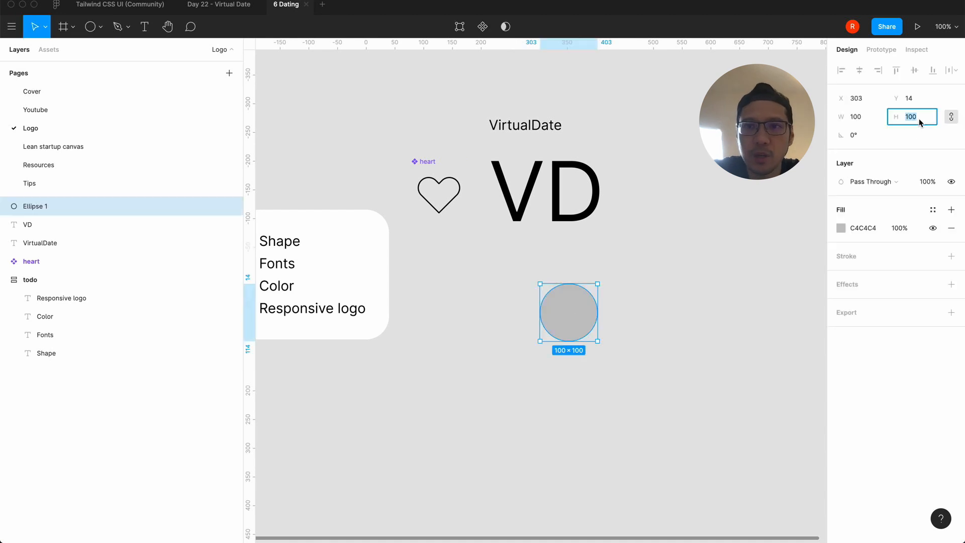
type("96")
key("Return")
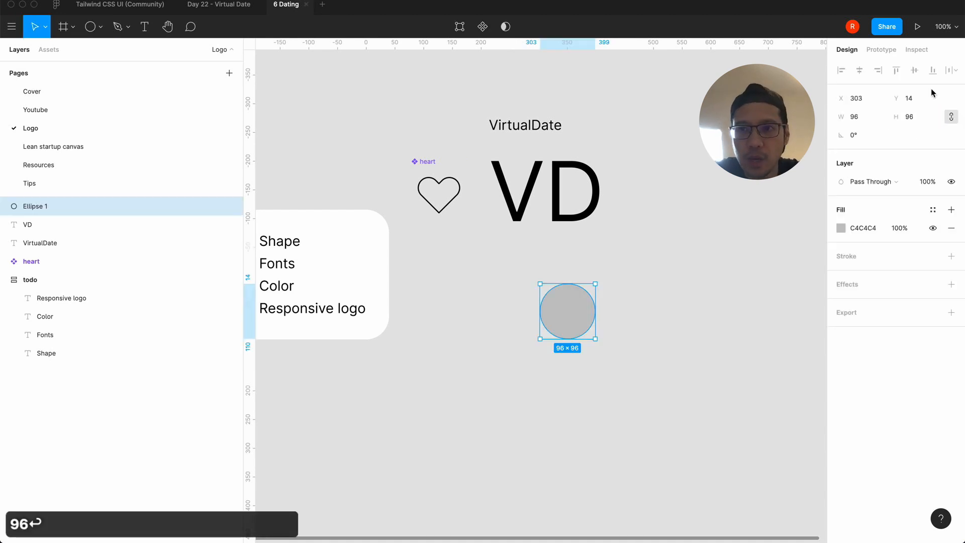
left_click(583, 275)
left_click(569, 312)
key("BackSpace")
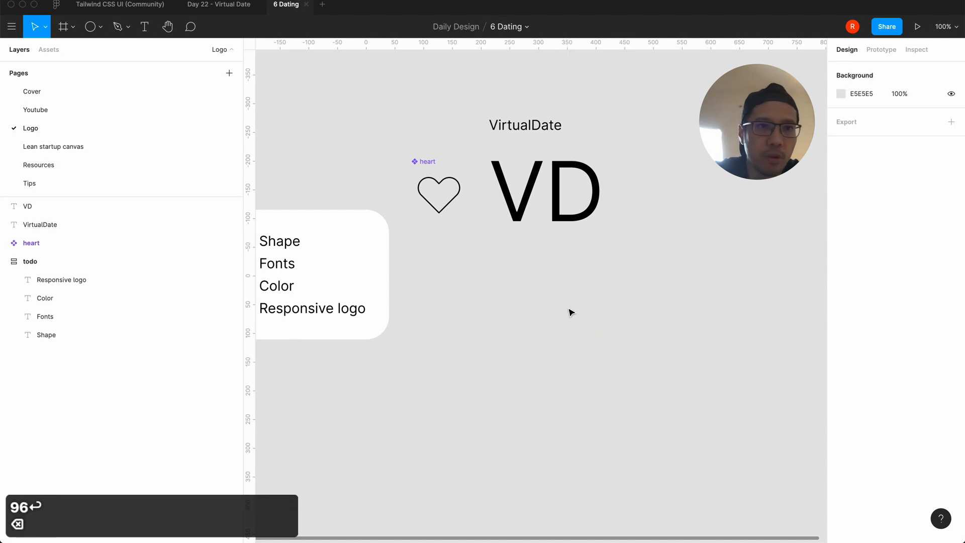
Step: Place a circle beneath the D of the VD text and size it to 96 × 96 with proportions locked
left_click(100, 26)
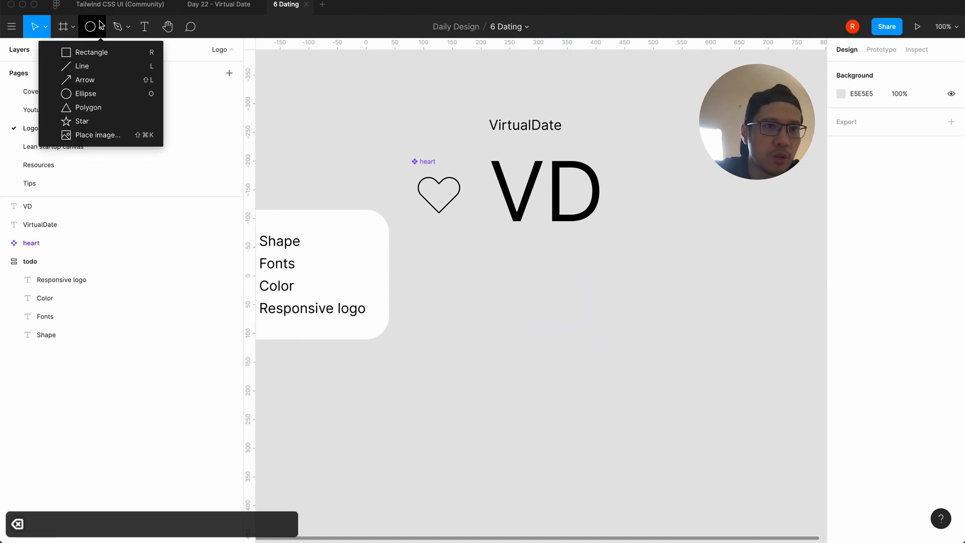
left_click(100, 91)
left_click(579, 283)
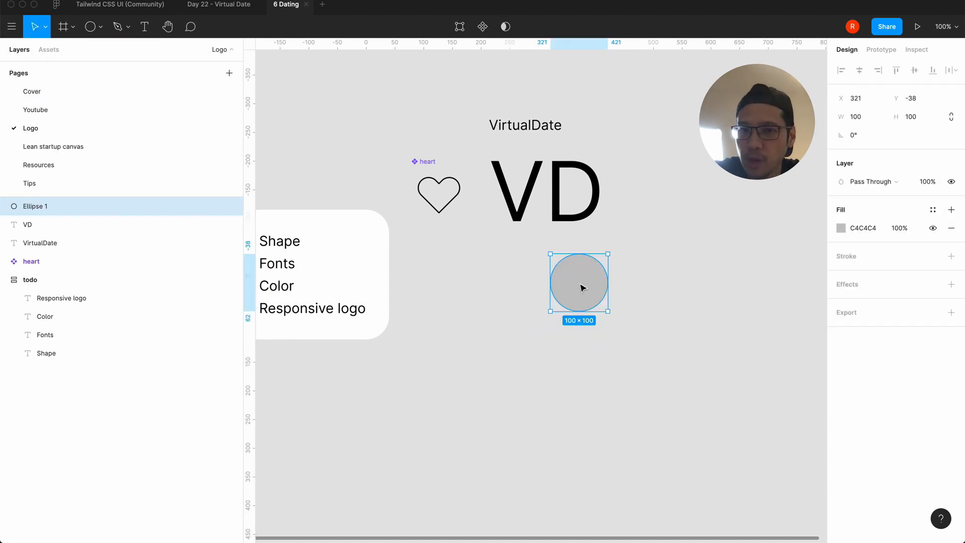
left_click(952, 119)
left_click(911, 117)
type("9")
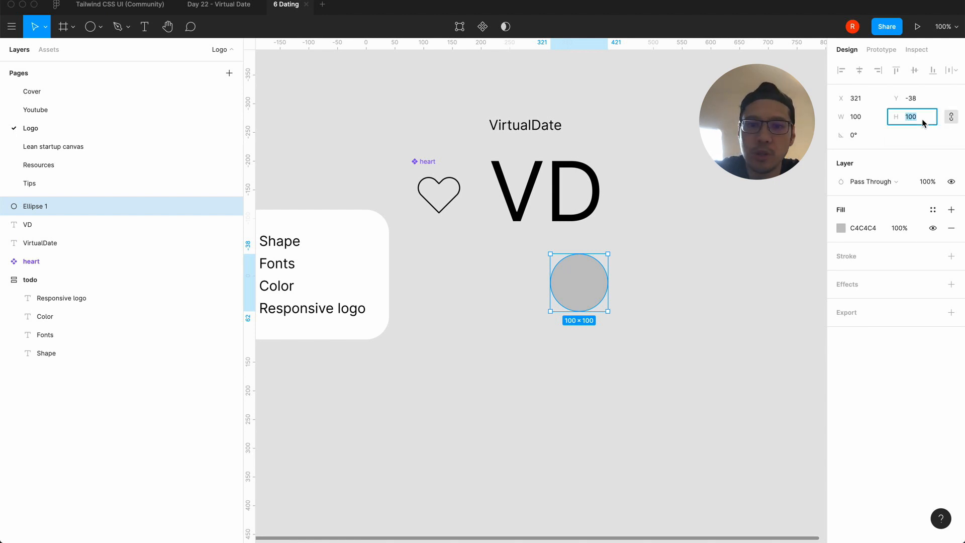
type("6")
key("Return")
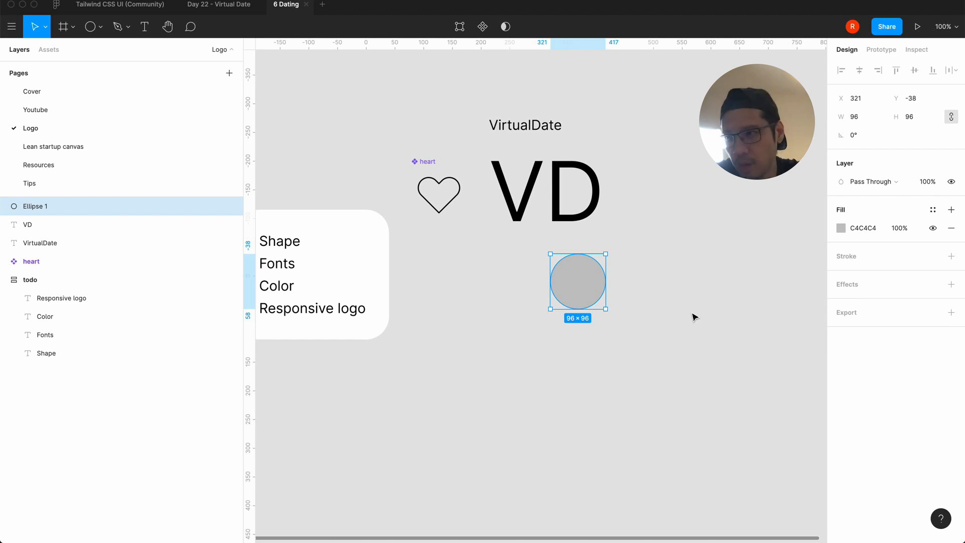
left_click(617, 309)
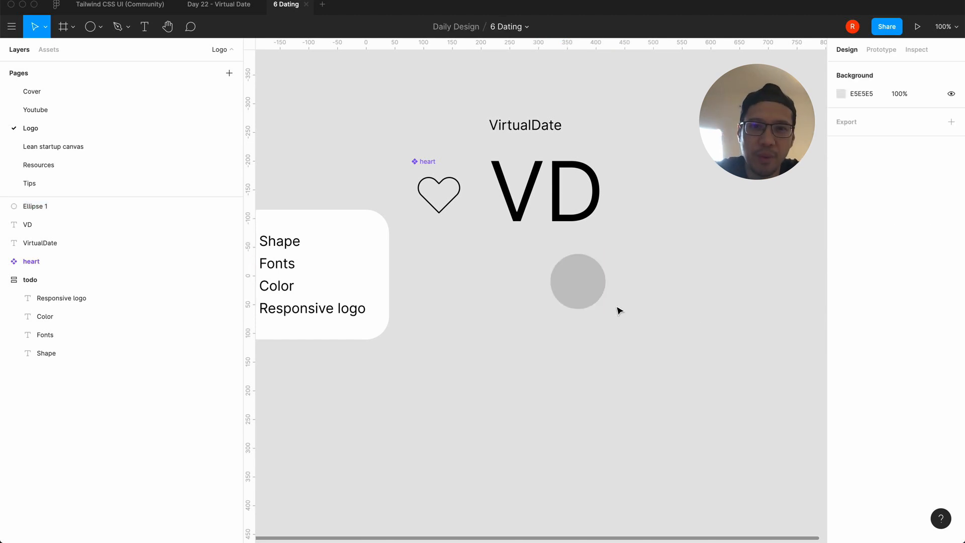
left_click(592, 296)
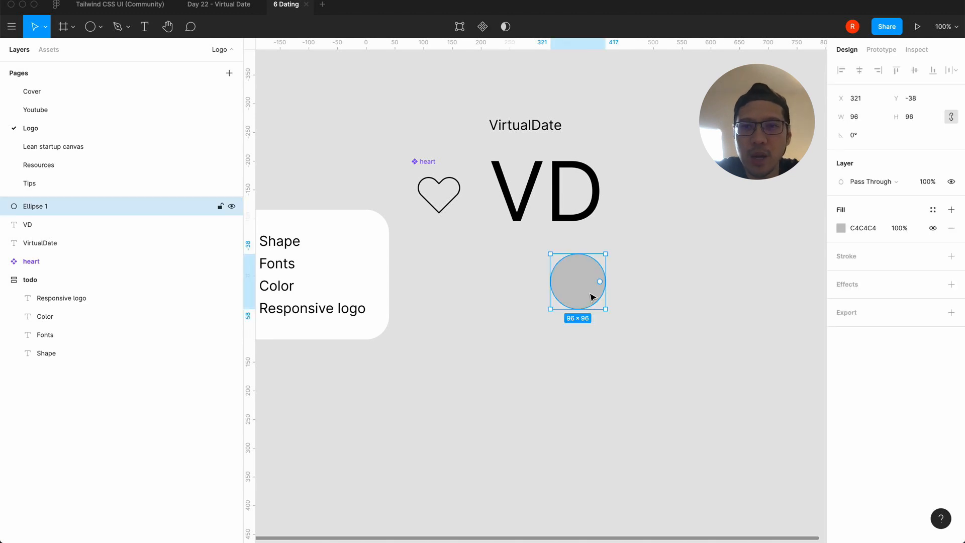
left_click(633, 293)
left_click(593, 289)
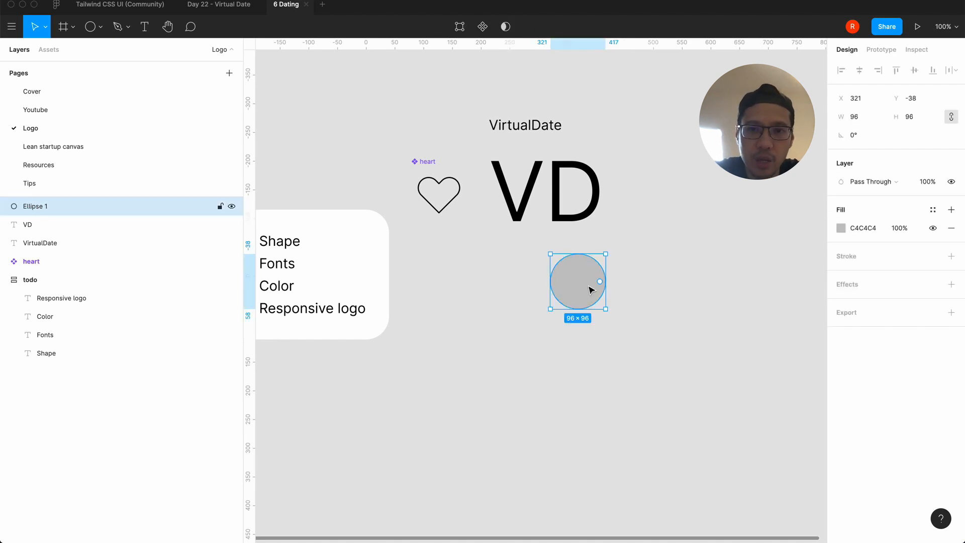
left_click(491, 304)
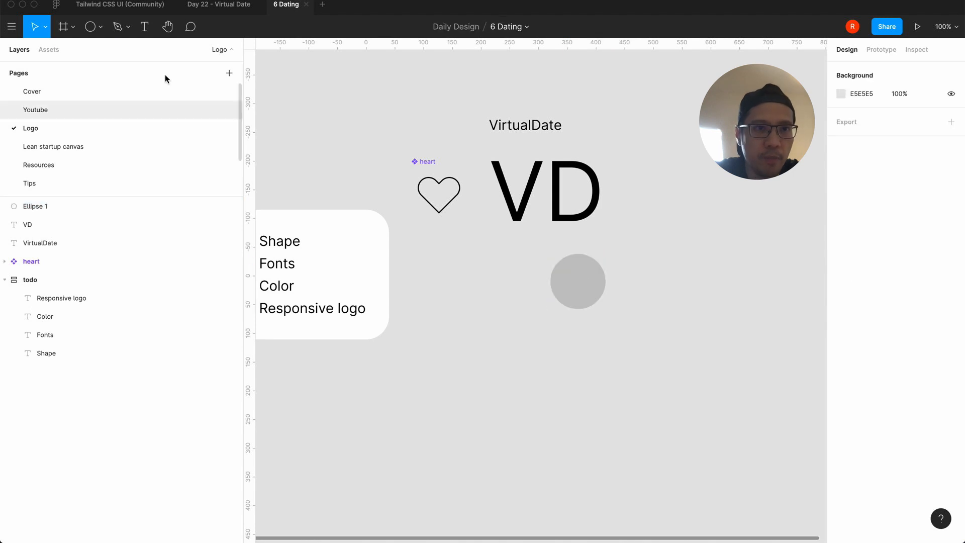
Step: Add a 100 × 100 triangle polygon beside the circle and flip it vertically so it points down
left_click(101, 32)
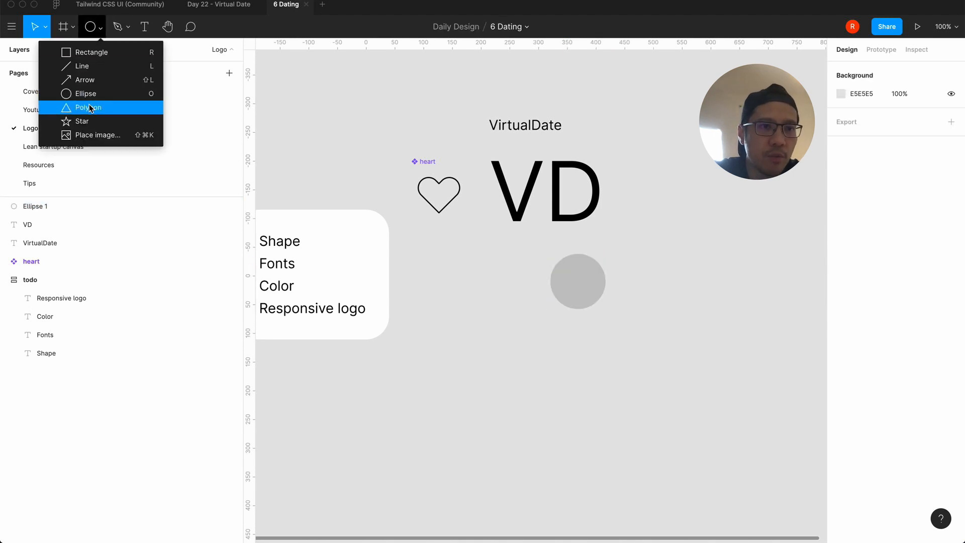
left_click(129, 110)
left_click(500, 270)
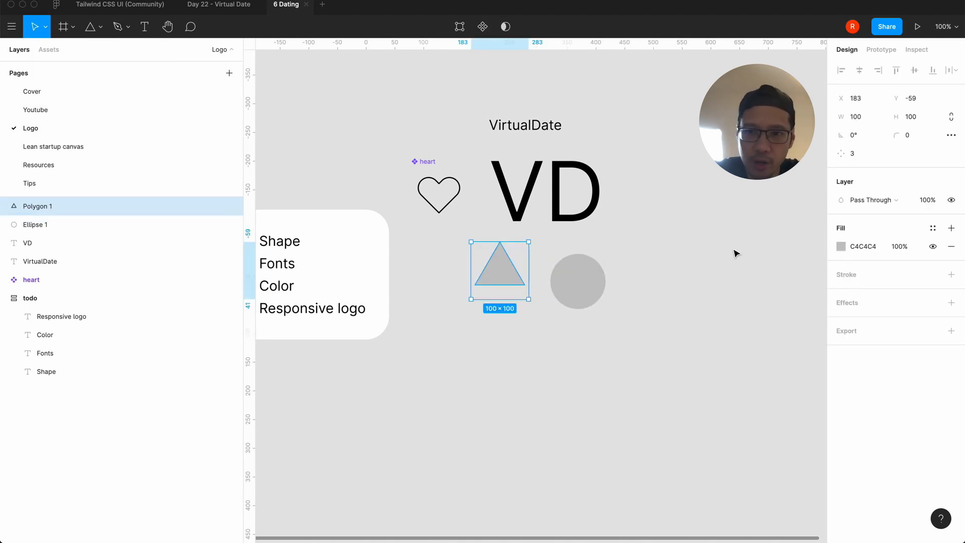
right_click(502, 280)
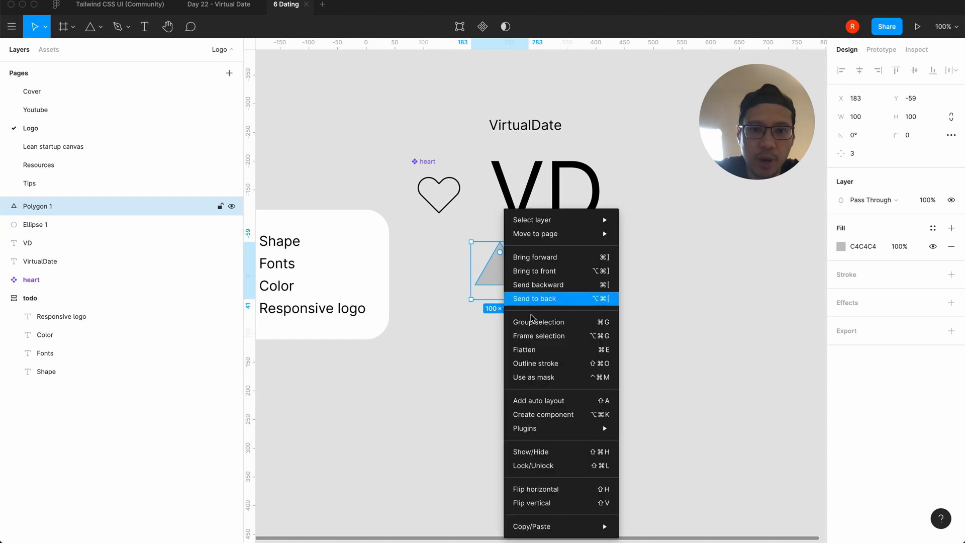
left_click(564, 504)
left_click(546, 398)
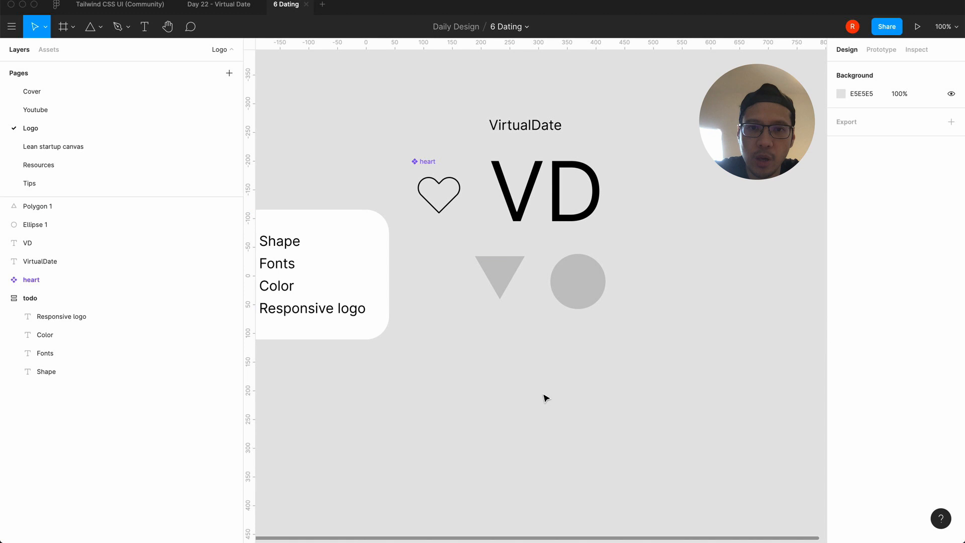
Step: Apply Outline stroke to the triangle and set its height to 96 with proportions locked
left_click(577, 293)
left_click(503, 288)
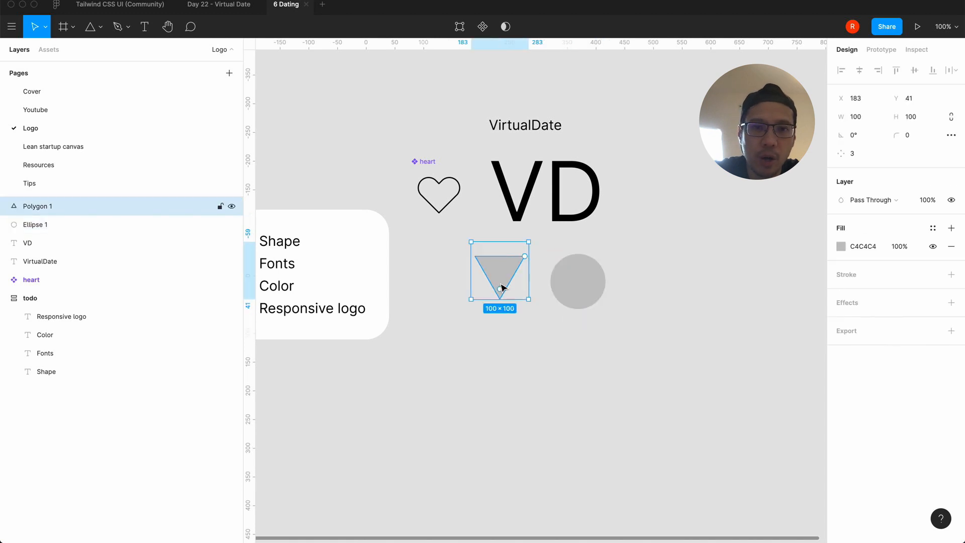
right_click(503, 288)
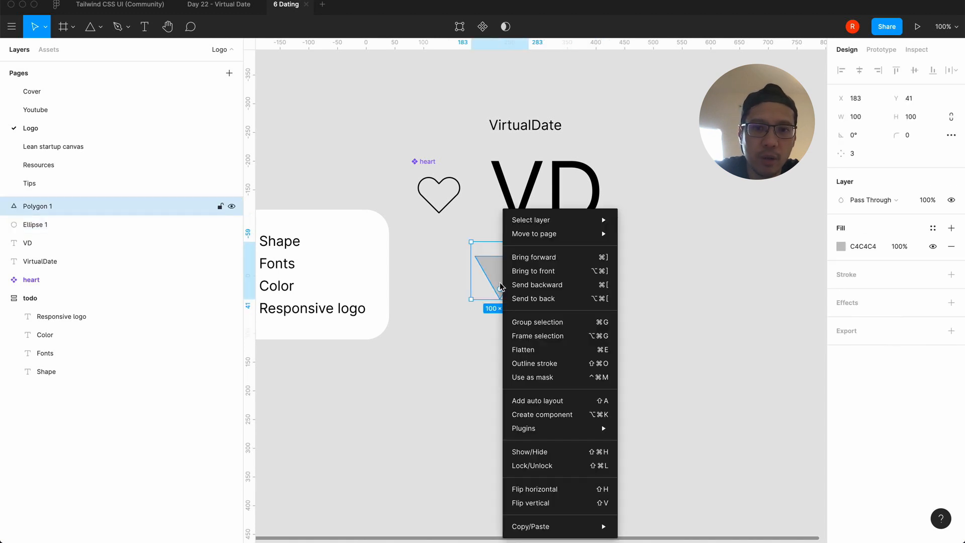
left_click(543, 368)
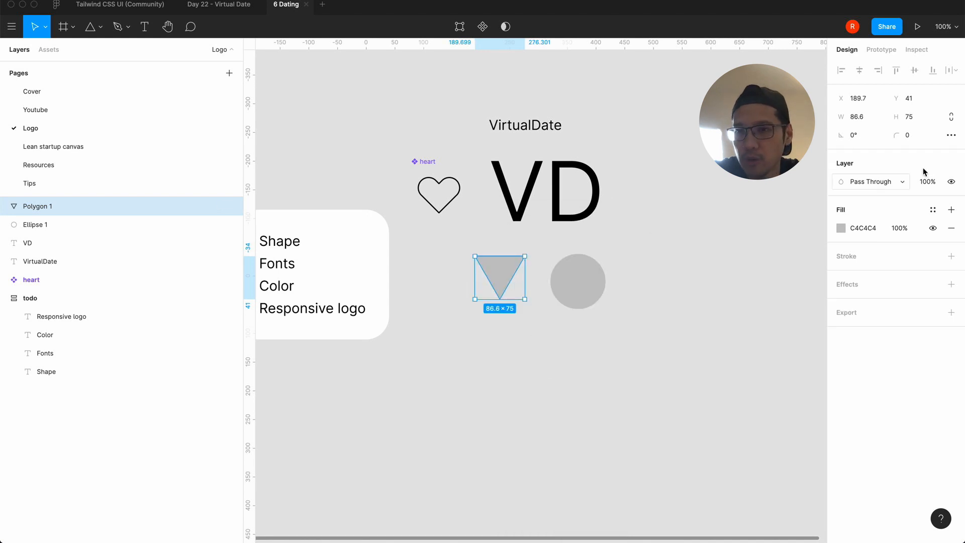
left_click(953, 120)
left_click(923, 122)
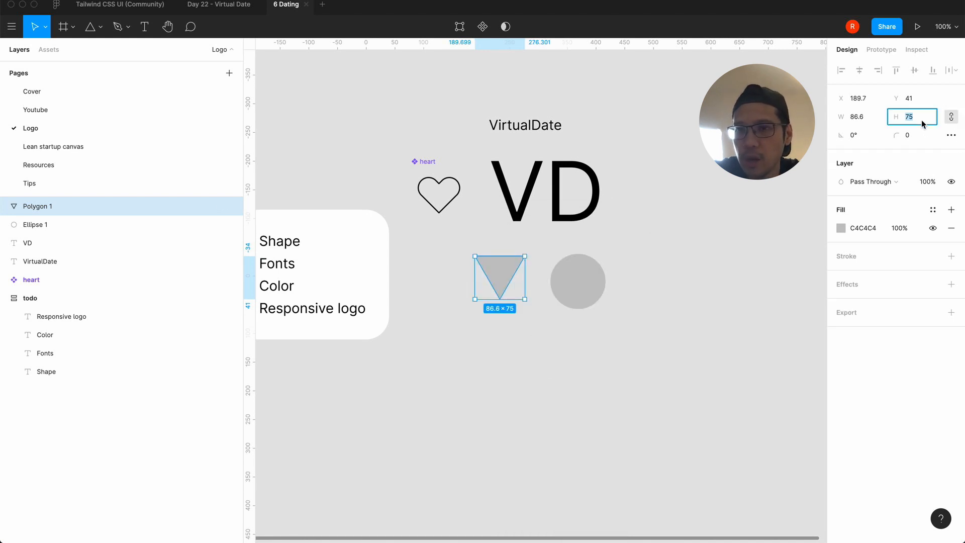
type("96")
key("Return")
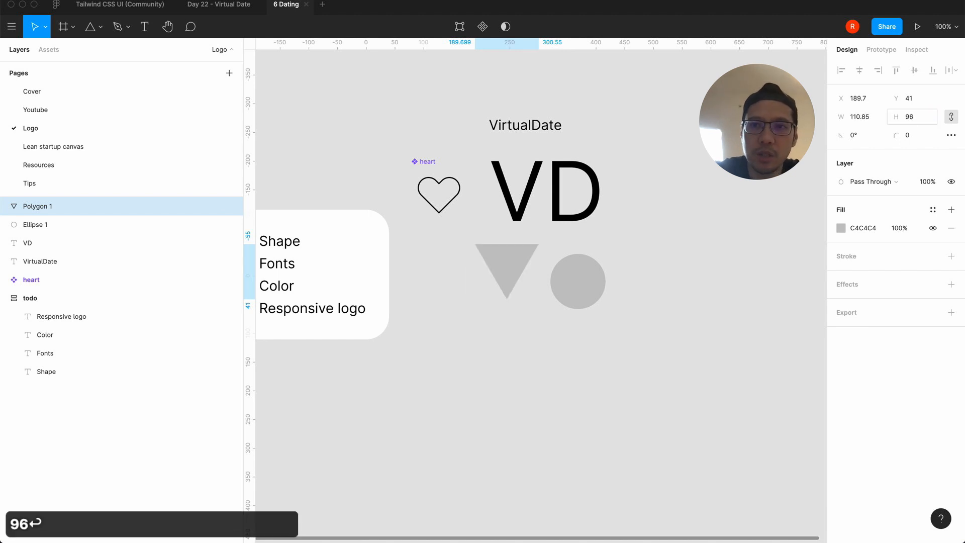
Step: Move the triangle beneath the V so it meets the circle's edge and aligns with its top and bottom
mouse_move(511, 264)
left_mouse_down()
mouse_move(536, 273)
mouse_move(515, 276)
left_mouse_up()
left_click(472, 374)
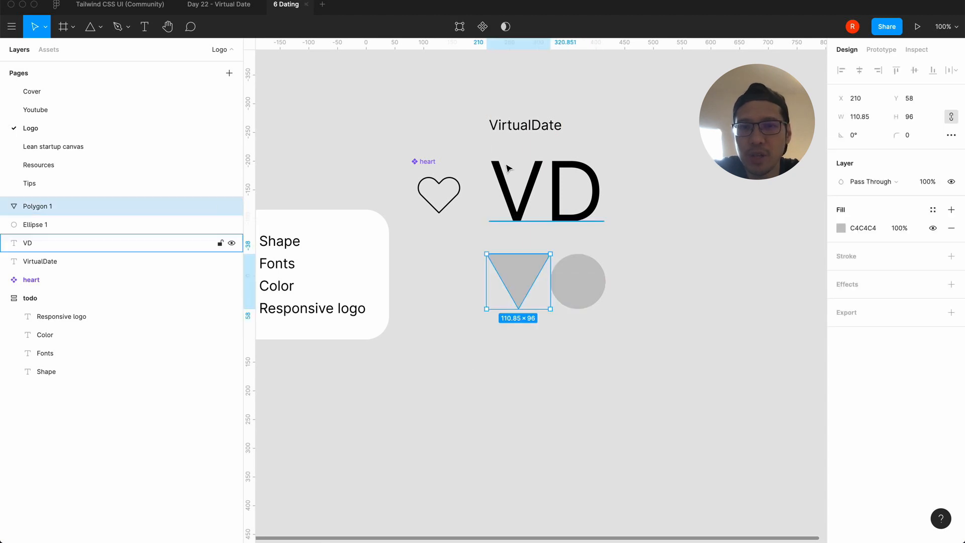
left_click(538, 345)
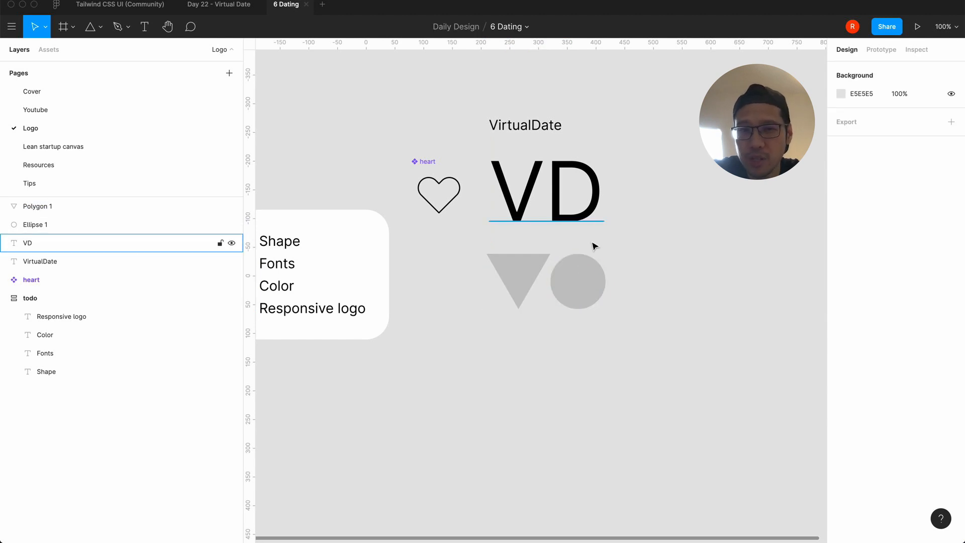
mouse_move(583, 291)
left_mouse_down()
mouse_move(570, 291)
mouse_move(582, 296)
left_mouse_up()
left_click(564, 353)
left_click(579, 282)
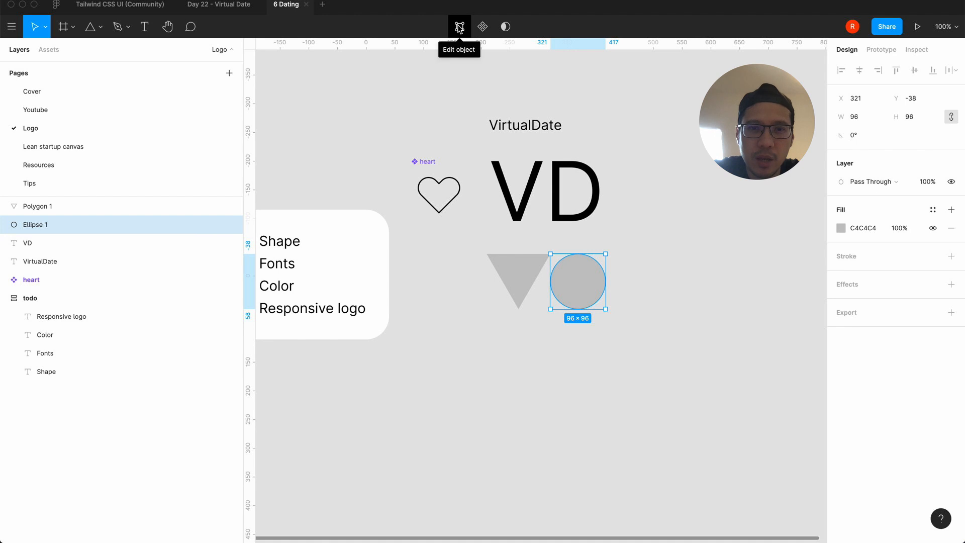
left_click(459, 28)
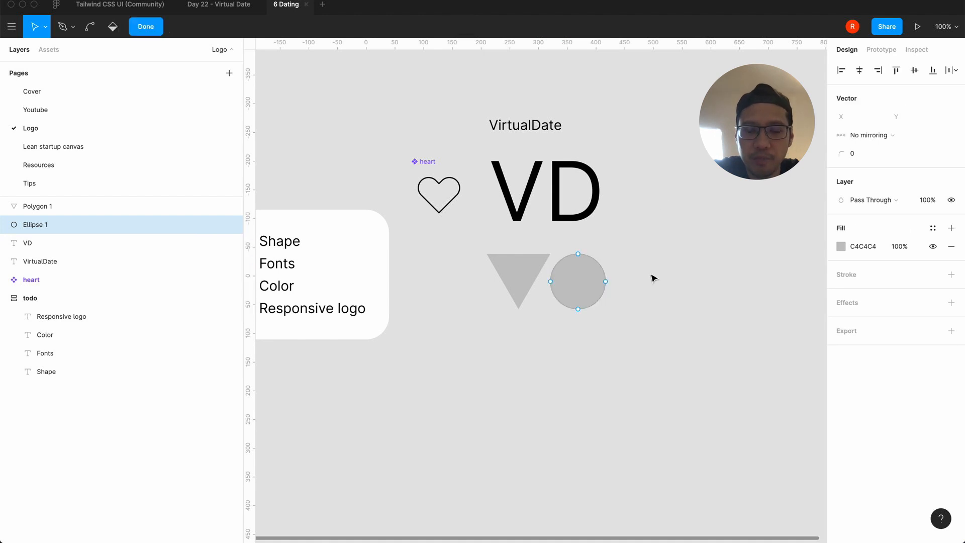
left_click(157, 28)
left_click(532, 374)
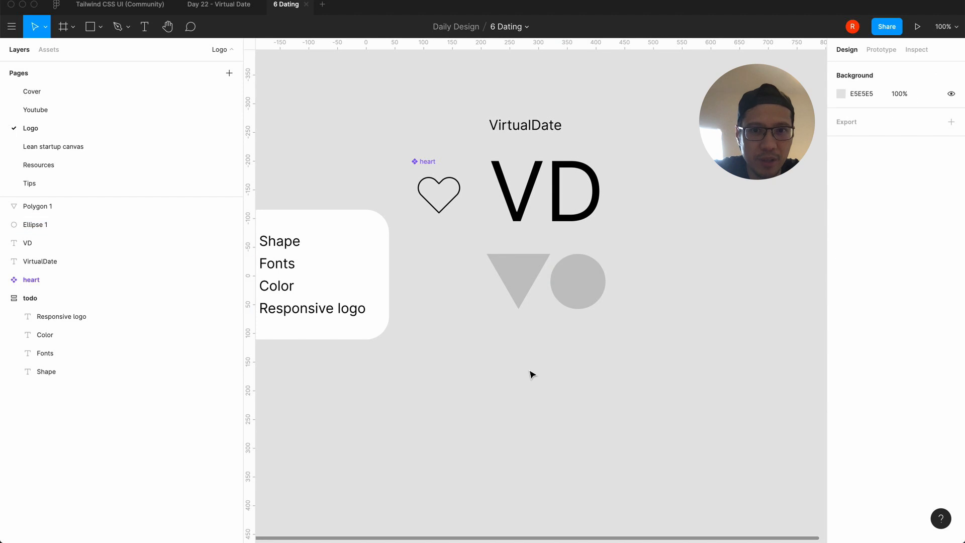
Step: Place a square against the far side of the circle and size it to 96 × 96 with proportions locked
left_click(102, 28)
left_click(93, 52)
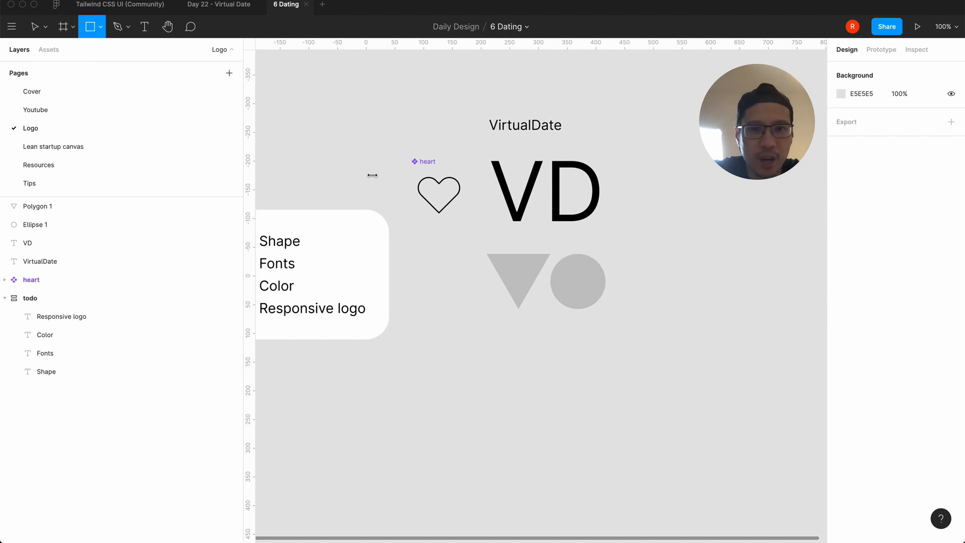
left_click(634, 266)
left_click(951, 117)
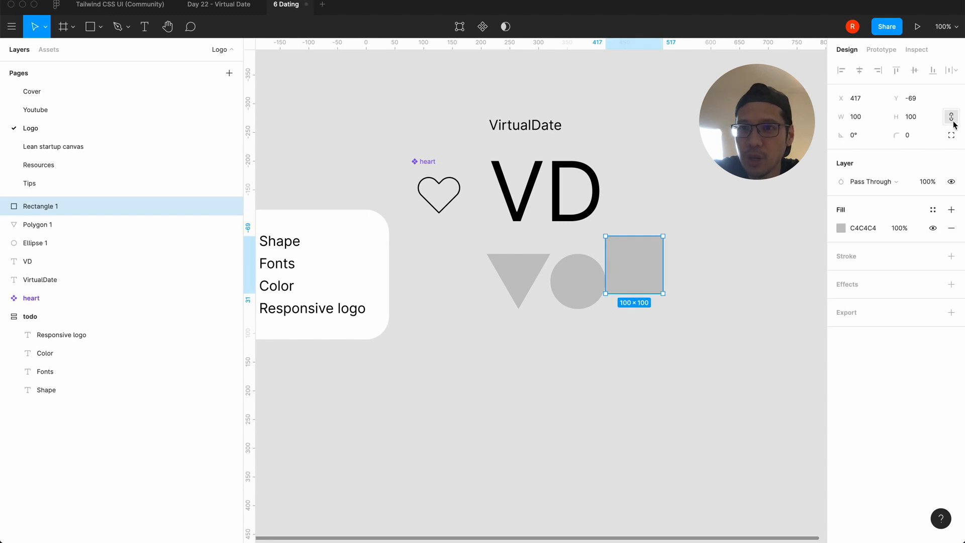
left_click(923, 120)
type("96")
key("Return")
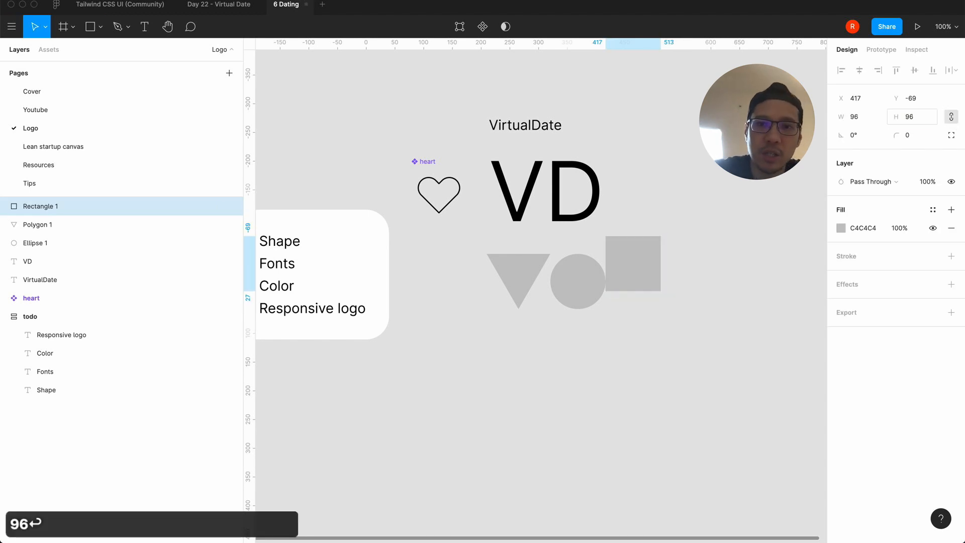
Step: Move the circle beside the VD text and place the square beside the triangle, aligned with its top and bottom
left_click_drag(640, 270, 648, 282)
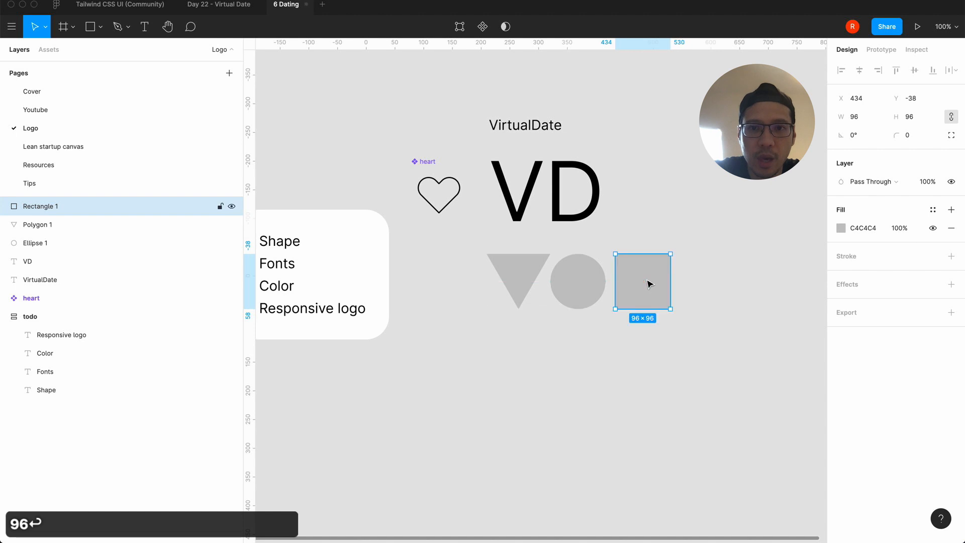
left_click_drag(578, 280, 651, 197)
left_click_drag(643, 277, 596, 298)
left_click(593, 376)
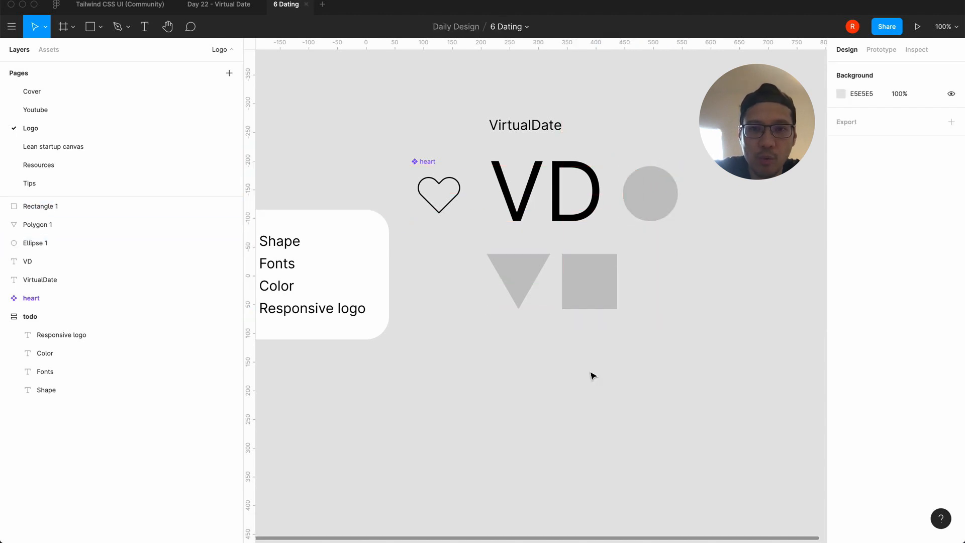
Step: Edit the square's vector points and set its upper-right corner radius to 80
left_click(601, 279)
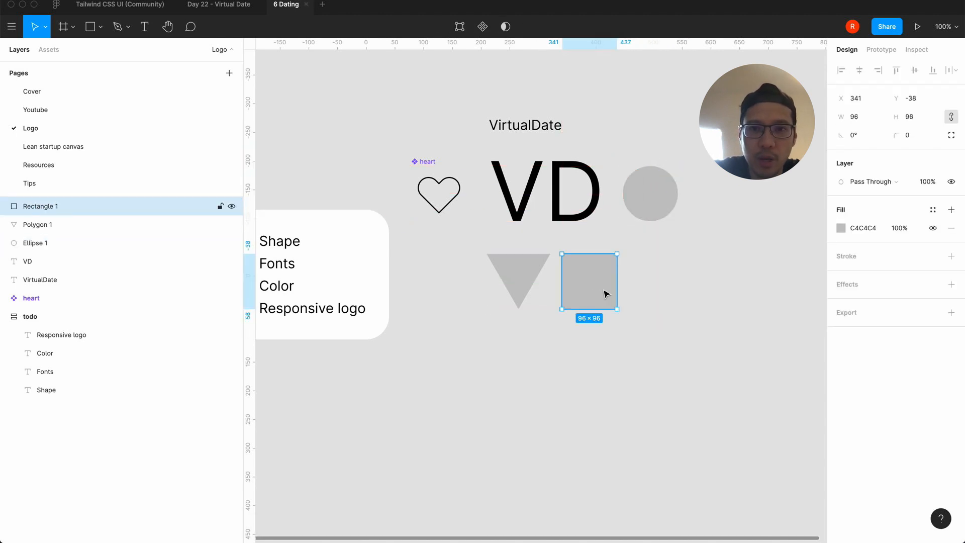
left_click(460, 27)
left_click_drag(600, 241, 640, 270)
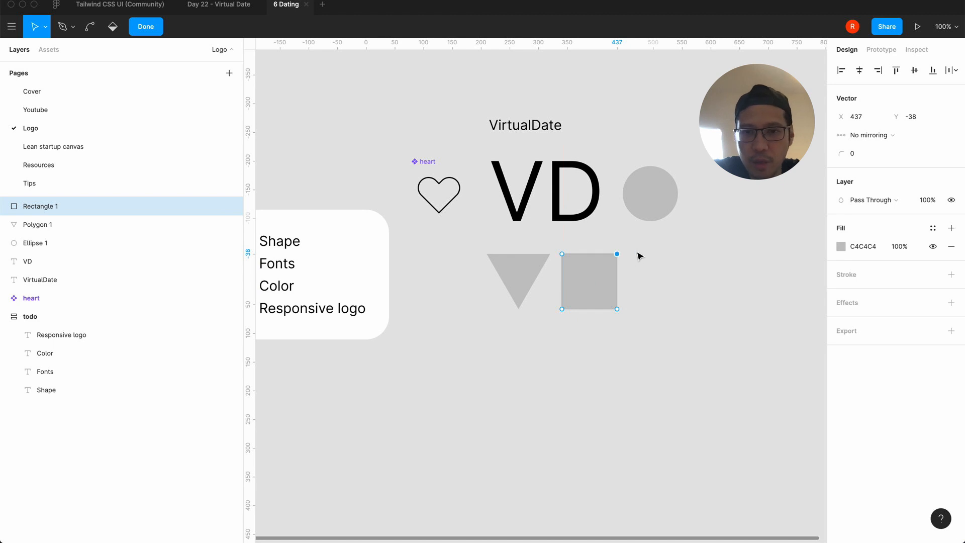
left_click(862, 155)
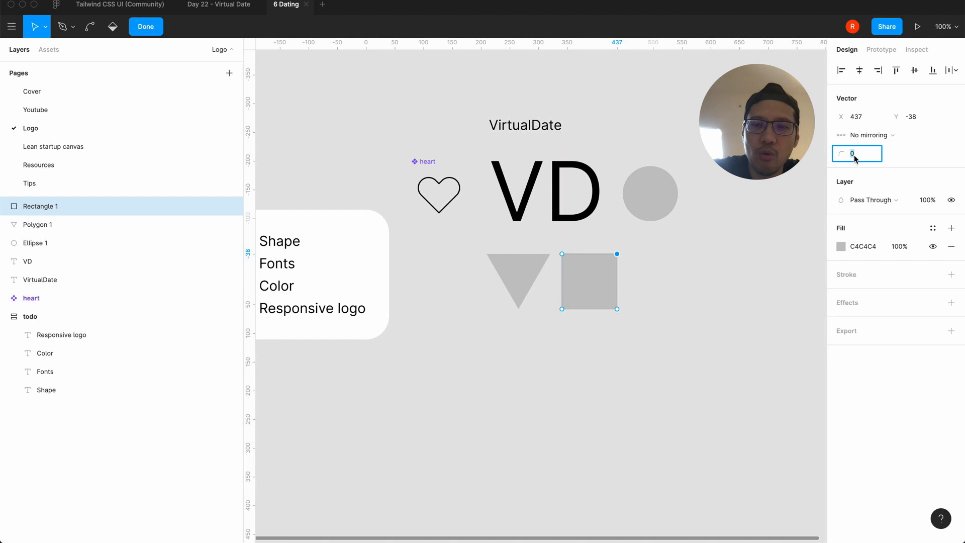
type("80")
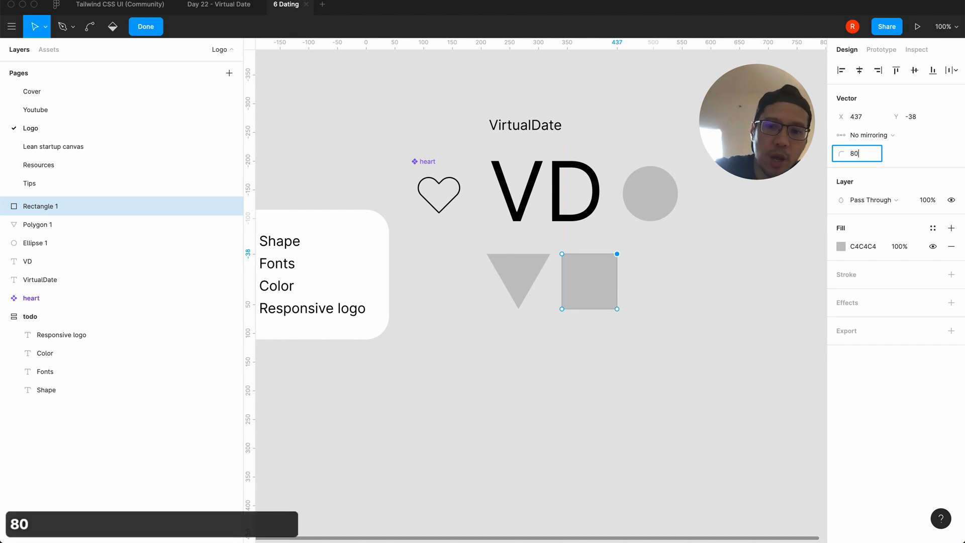
key("Return")
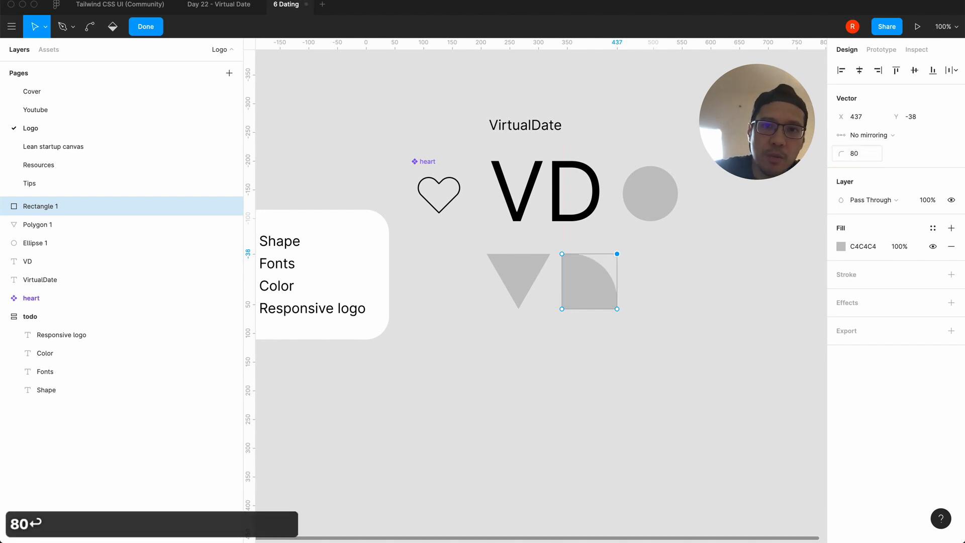
left_click(636, 315)
left_click(148, 28)
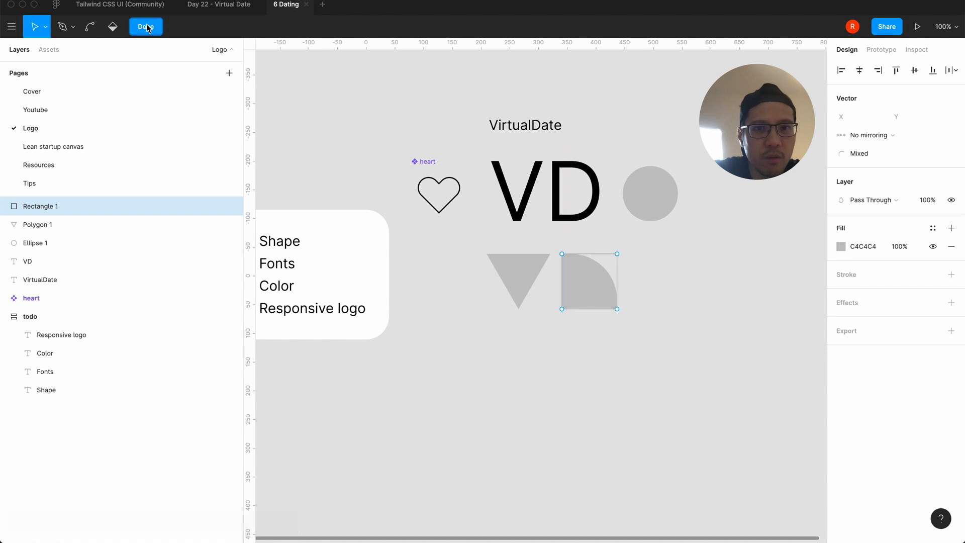
left_click(477, 342)
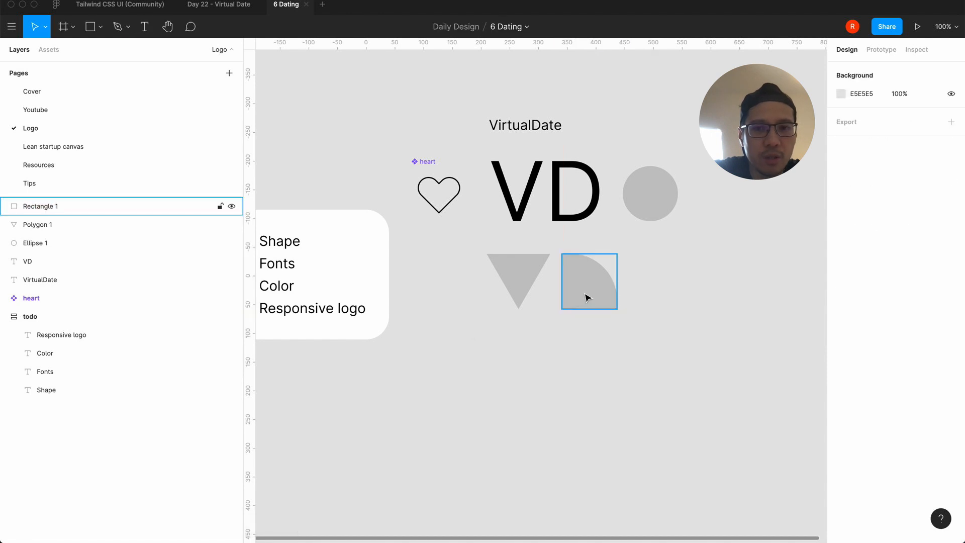
Step: Shift the shape closer to the triangle and set its lower-right corner radius to 80, forming a D
mouse_move(586, 295)
left_mouse_down()
mouse_move(548, 297)
mouse_move(587, 295)
left_mouse_up()
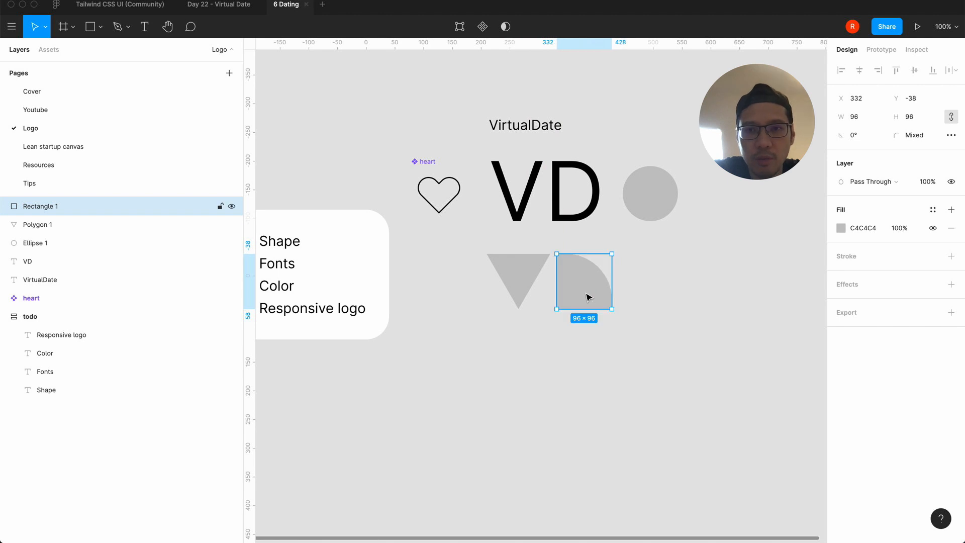
left_click(461, 27)
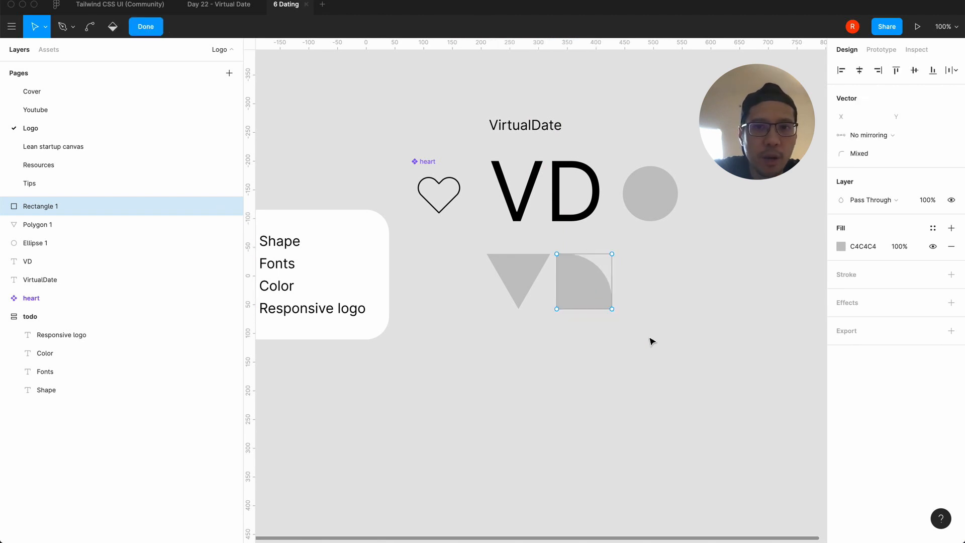
left_click_drag(651, 341, 599, 306)
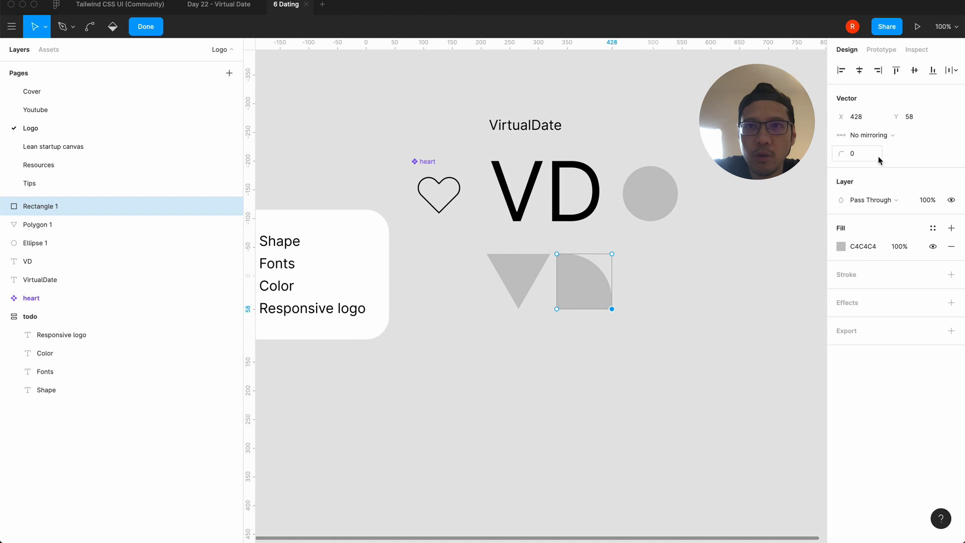
left_click(859, 158)
type("8")
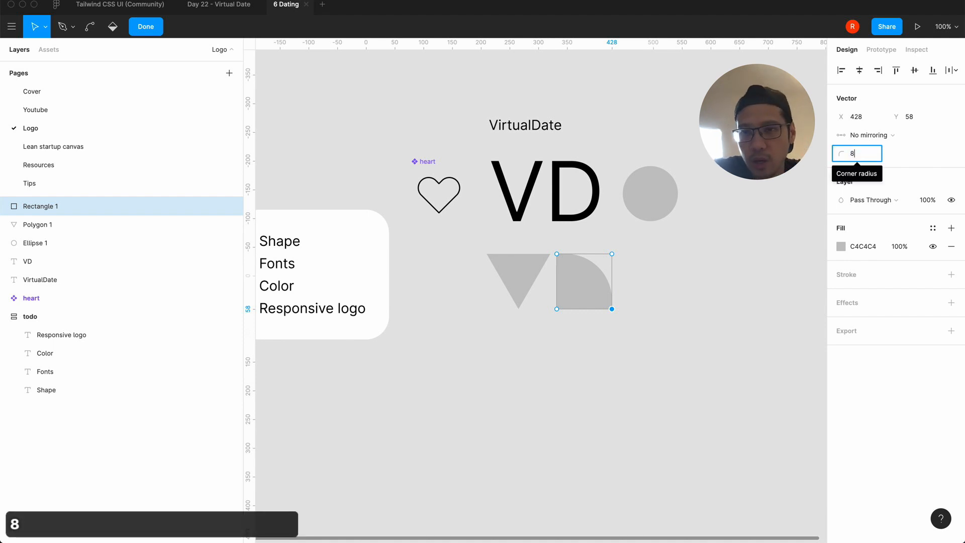
type("0")
key("Return")
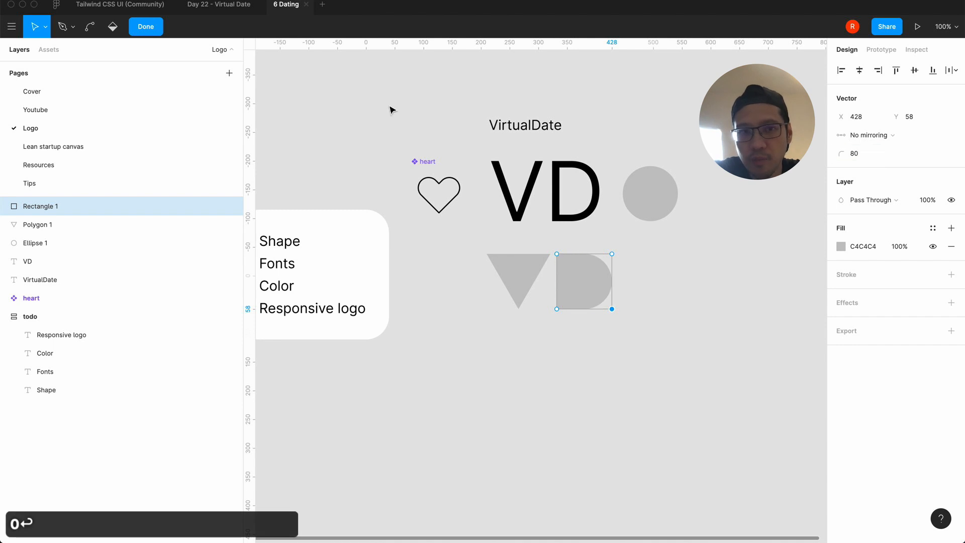
left_click(151, 26)
left_click(498, 303)
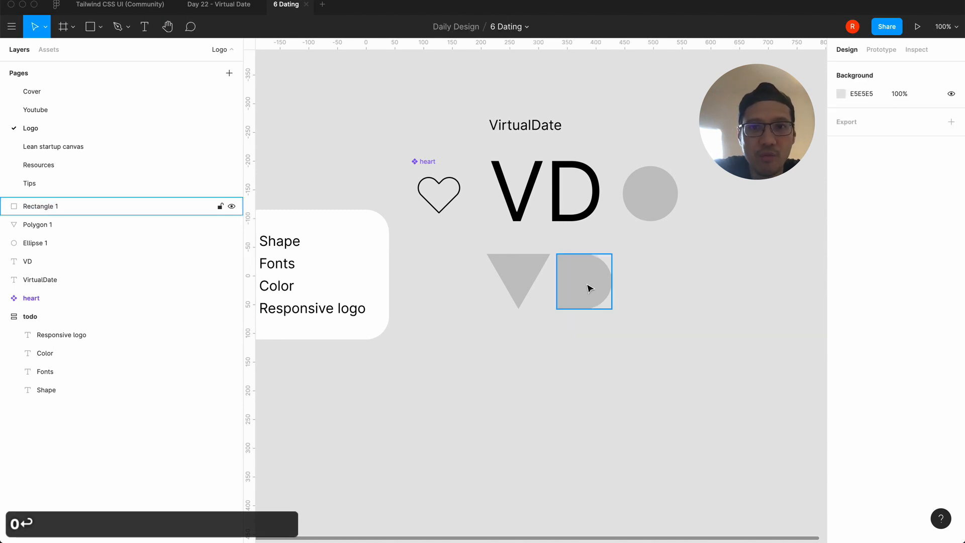
Step: Move the D shape against the triangle so it meets the triangle's upper-right corner
mouse_move(588, 287)
left_mouse_down()
mouse_move(576, 288)
mouse_move(584, 285)
left_mouse_up()
left_click(565, 355)
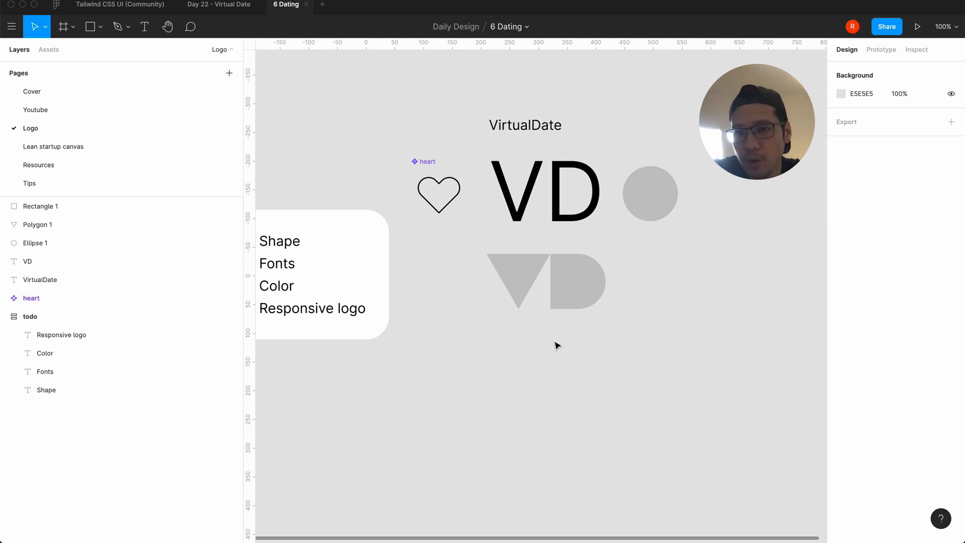
key("minus")
key("equal")
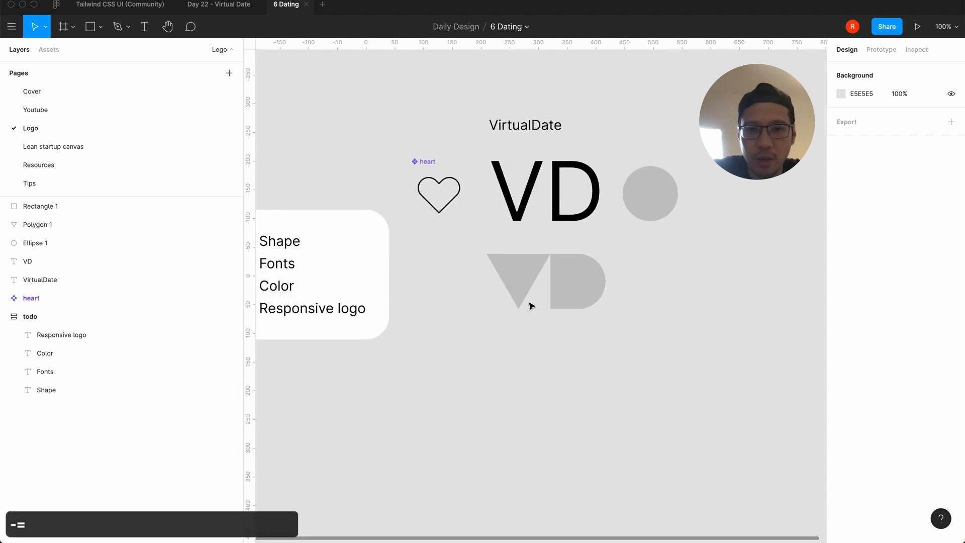
Step: Paste a copy of the heart component and center it beneath the V triangle
scroll(534, 369, "right", 2)
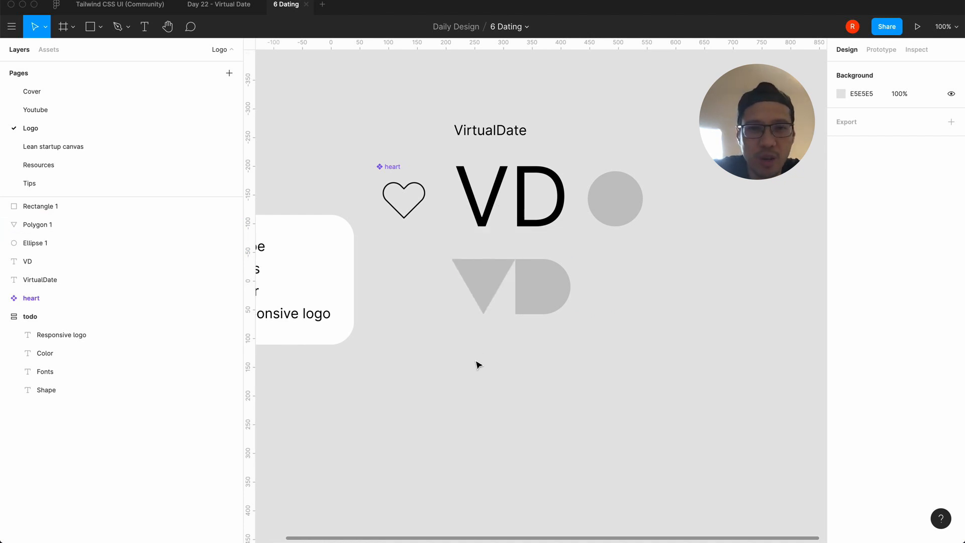
scroll(488, 358, "right", 3)
scroll(488, 357, "left", 6)
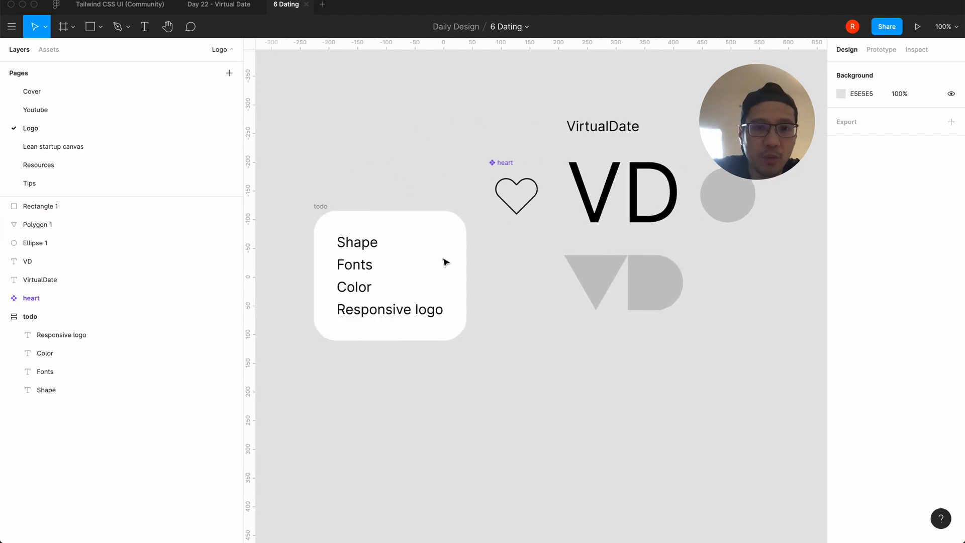
scroll(672, 334, "right", 3)
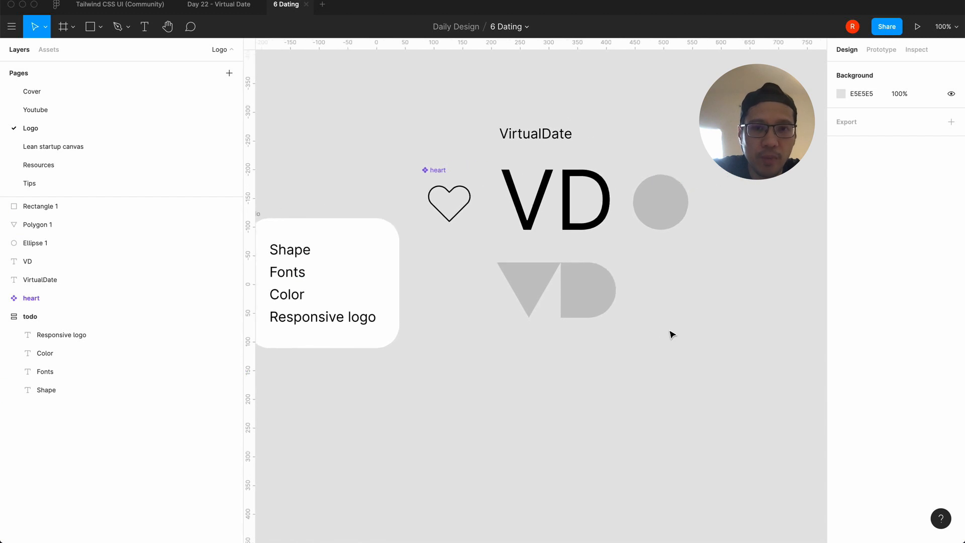
left_click(455, 187)
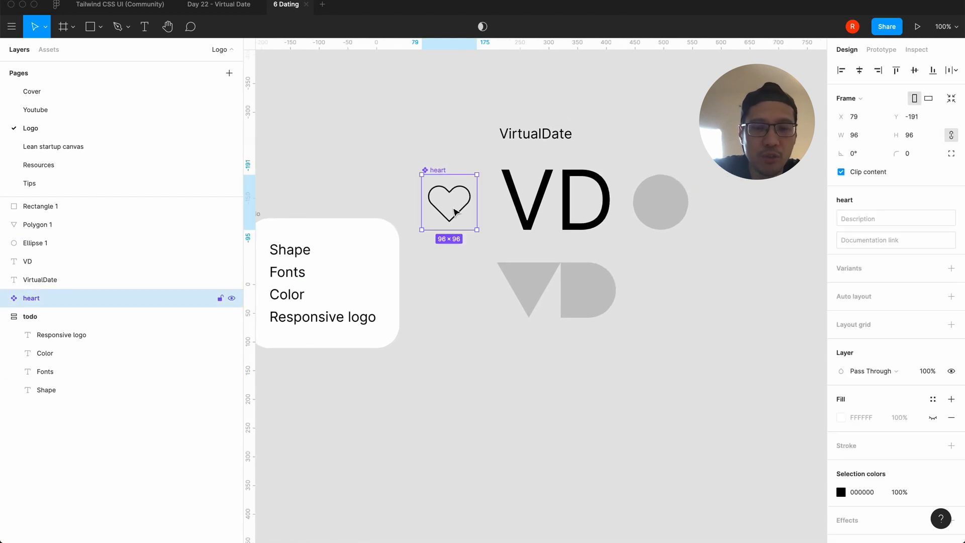
key("super+c")
key("super+v")
left_click_drag(566, 387, 521, 394)
left_click(472, 409)
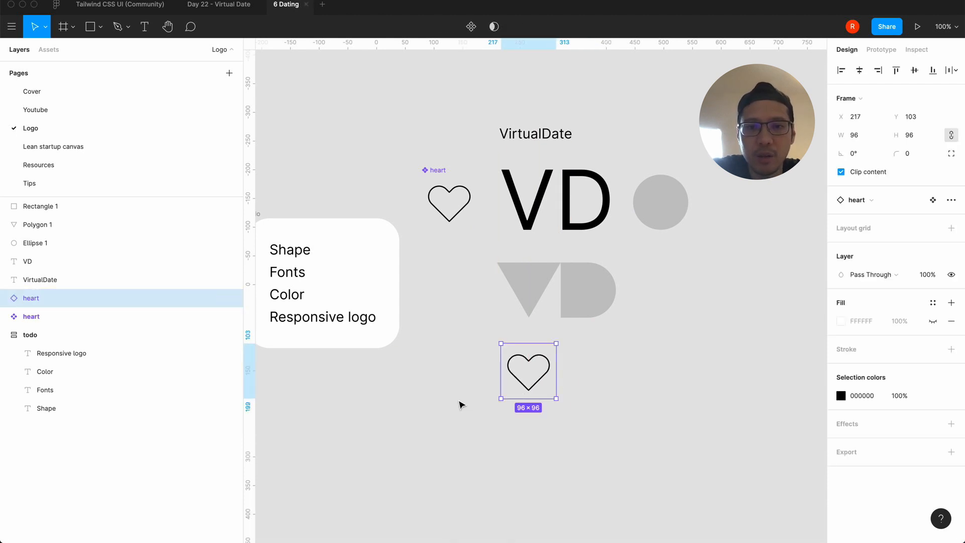
left_click(460, 404)
scroll(460, 404, "up", 5)
scroll(503, 352, "down", 3)
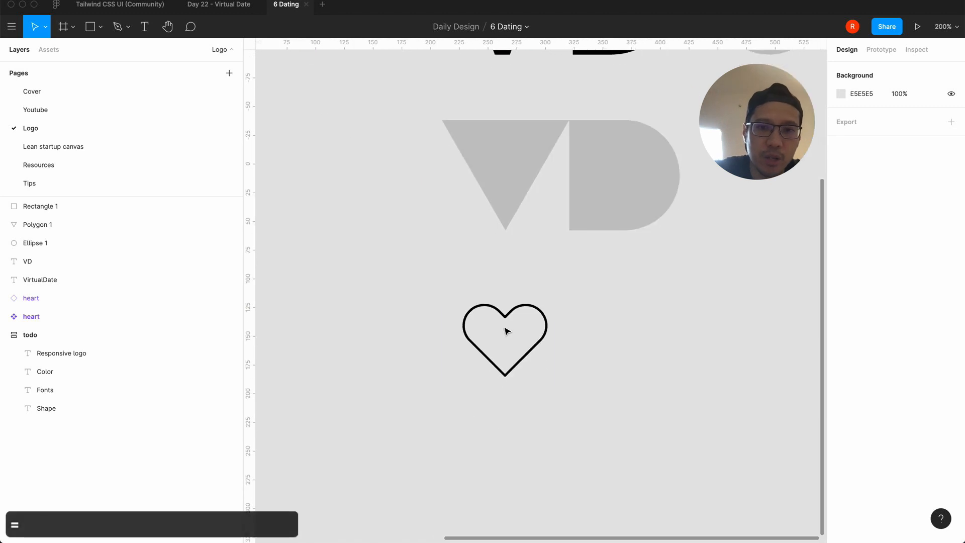
left_click(517, 309)
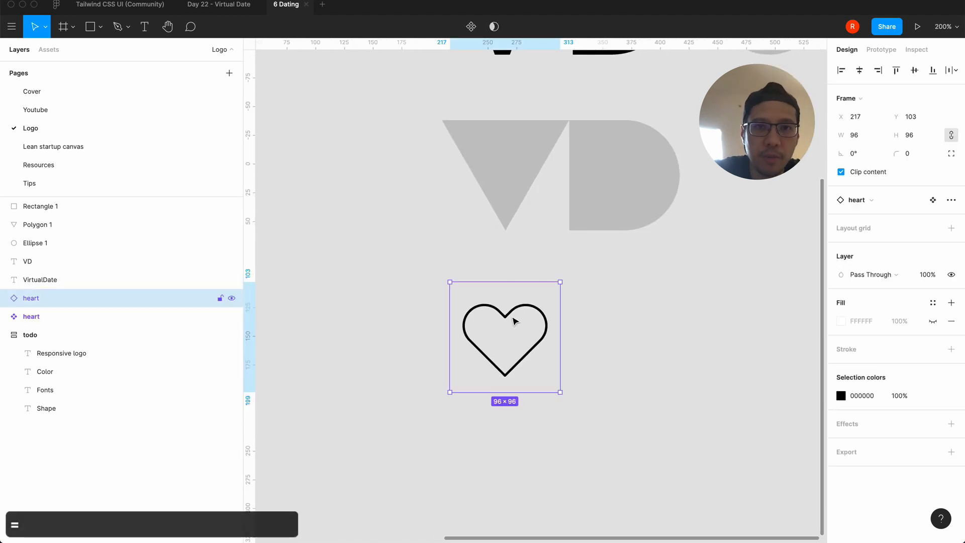
right_click(13, 300)
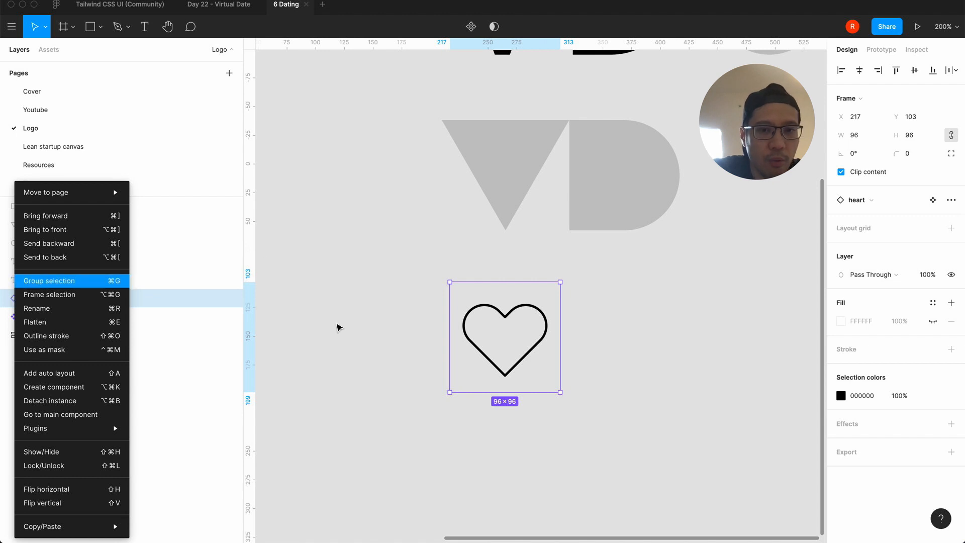
left_click(337, 328)
Step: View the Tailwind CSS UI file's icons, then search the Figma Community for "tailwindcss"
left_click(104, 6)
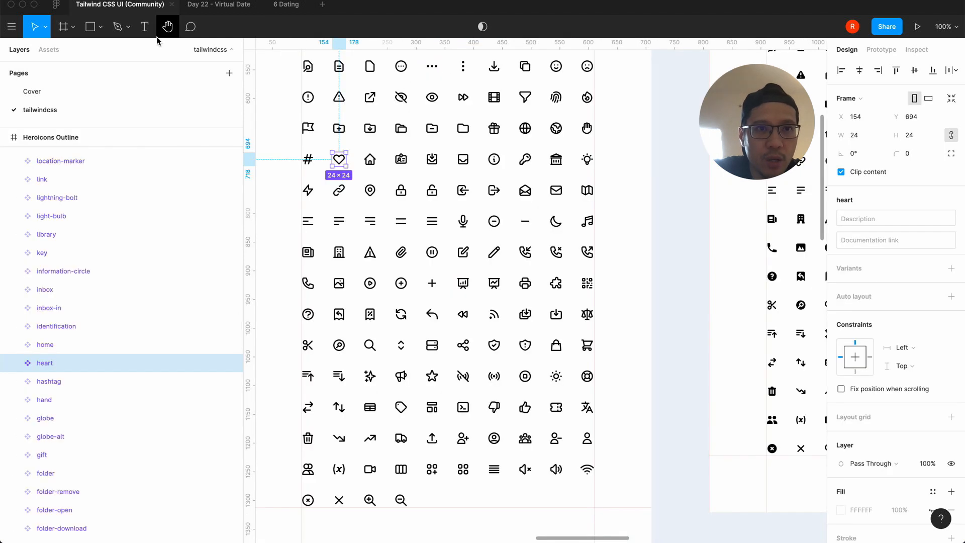
left_click(56, 9)
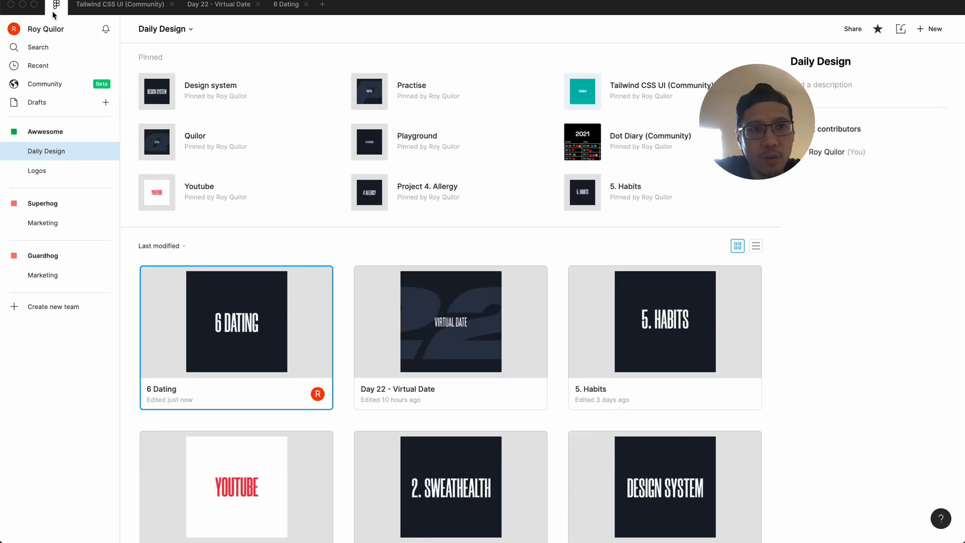
left_click(49, 83)
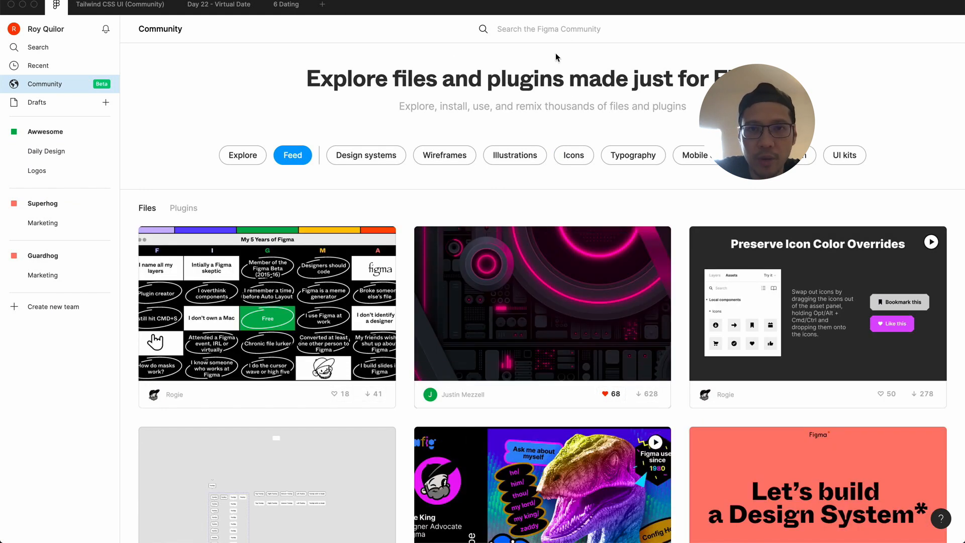
type("tia")
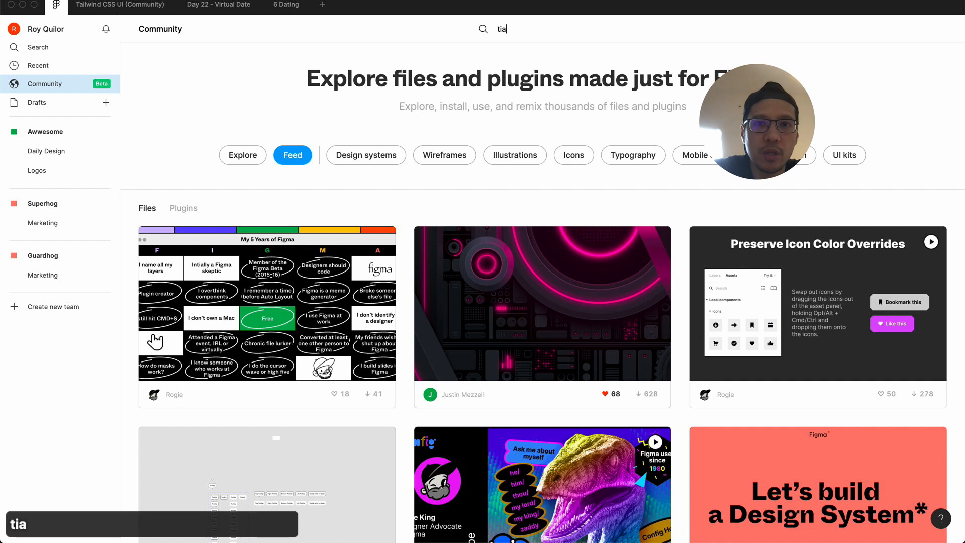
key("BackSpace")
key("BackSpace")
type("ailwindcss")
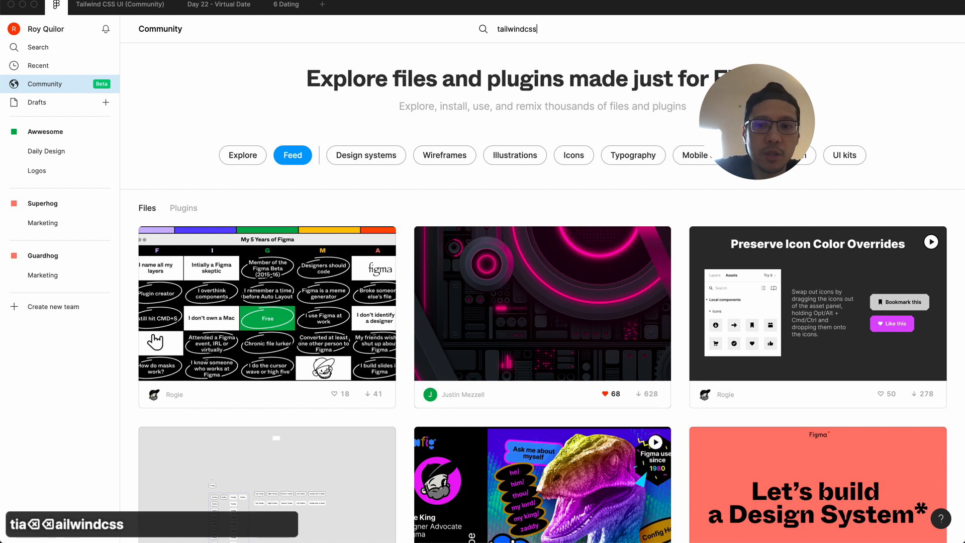
key("Return")
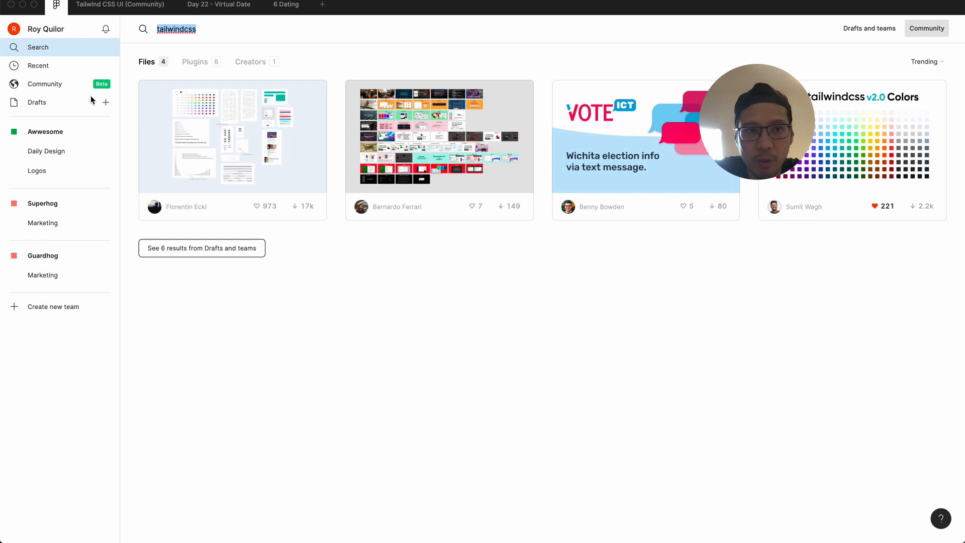
Step: Return to the 6 Dating file and detach the heart copy beneath the V triangle from its main component
left_click(49, 65)
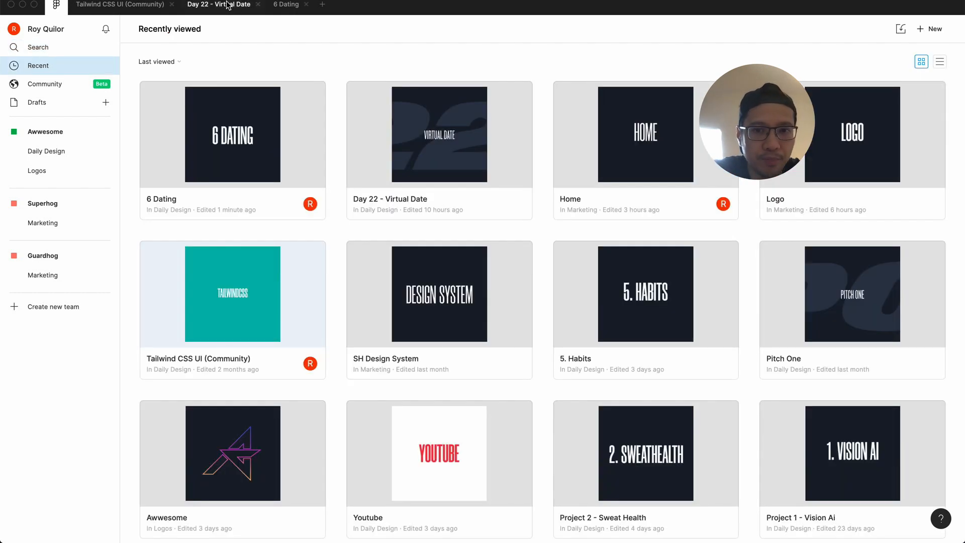
left_click(286, 4)
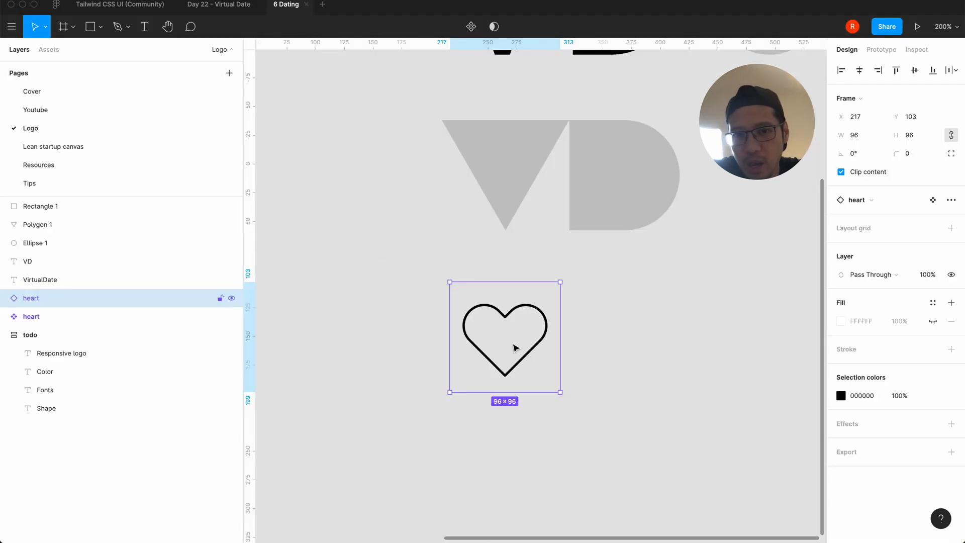
left_click(374, 287)
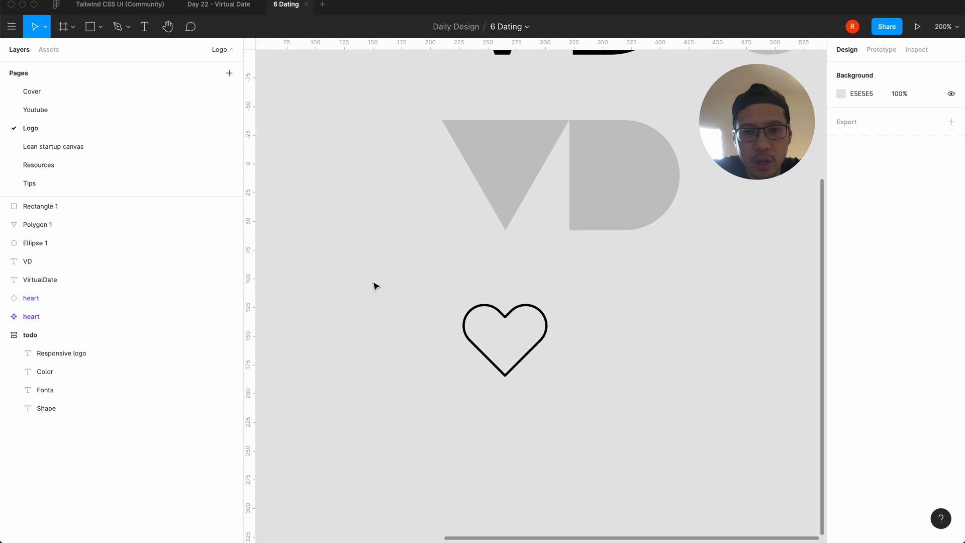
left_click(498, 320)
left_click(4, 299)
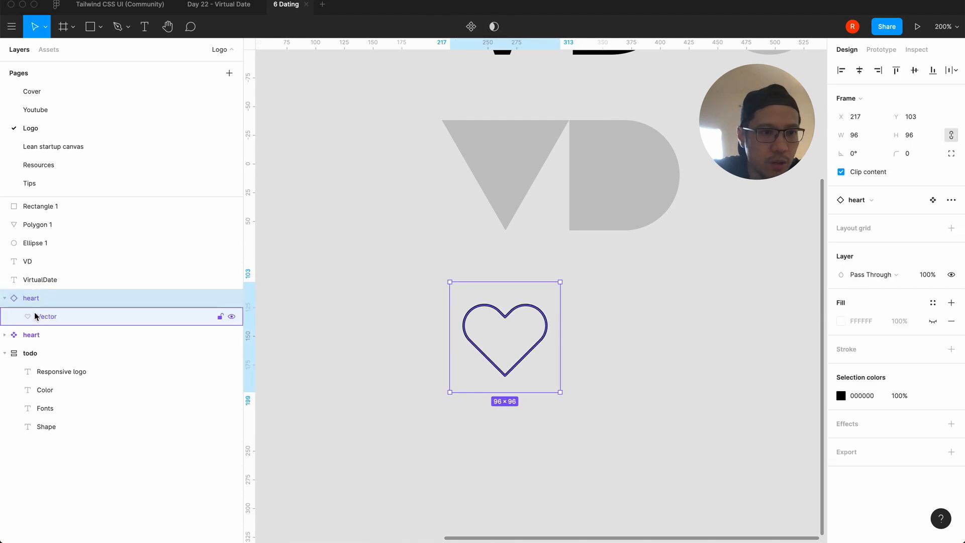
left_click(36, 316)
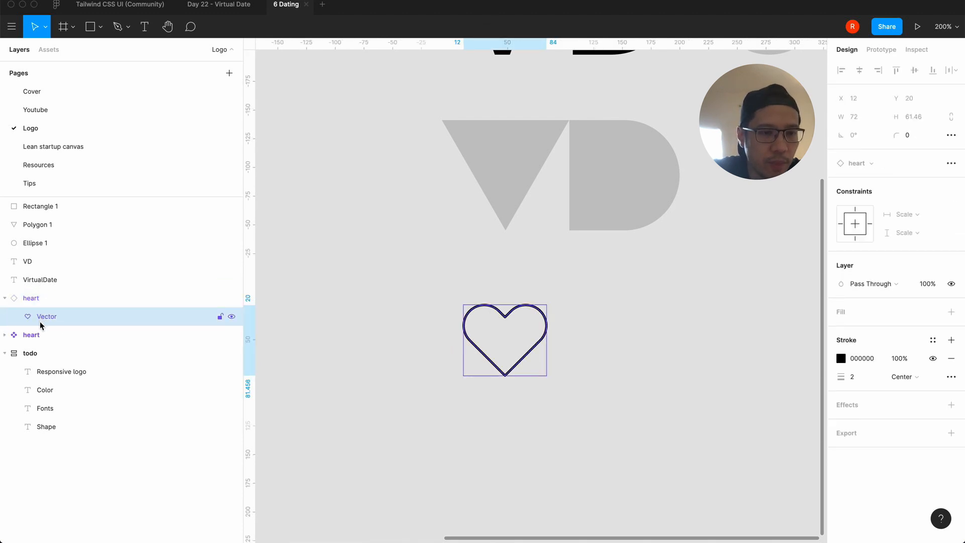
left_click(24, 304)
right_click(23, 305)
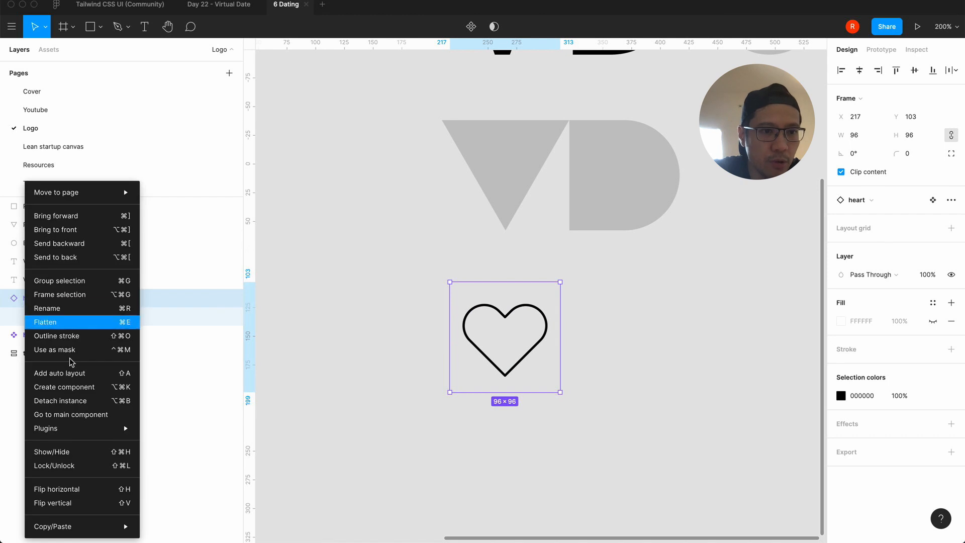
left_click(76, 400)
Step: Edit the detached heart's vector path and delete the curve segments from the left lobe's top down to the straight side
left_click(44, 314)
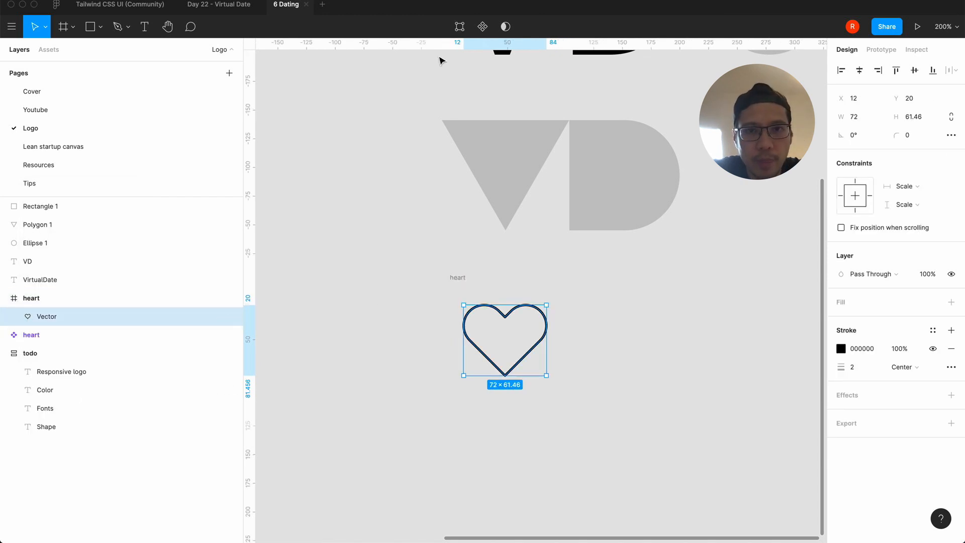
left_click(459, 26)
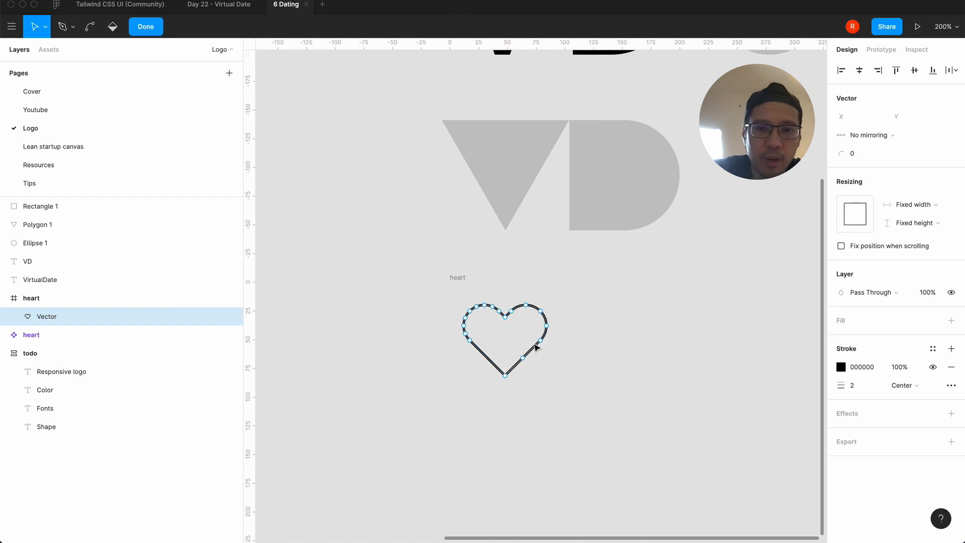
key("equal")
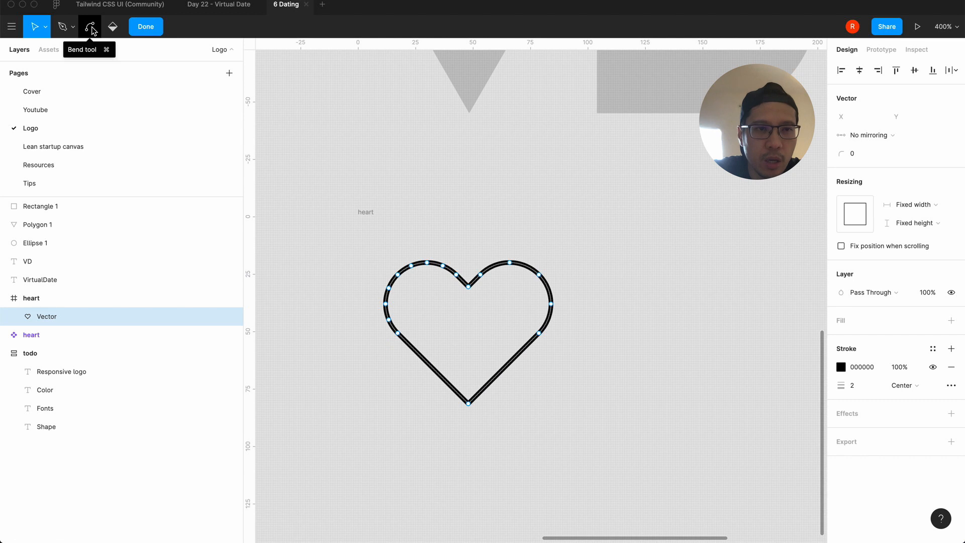
left_click(91, 28)
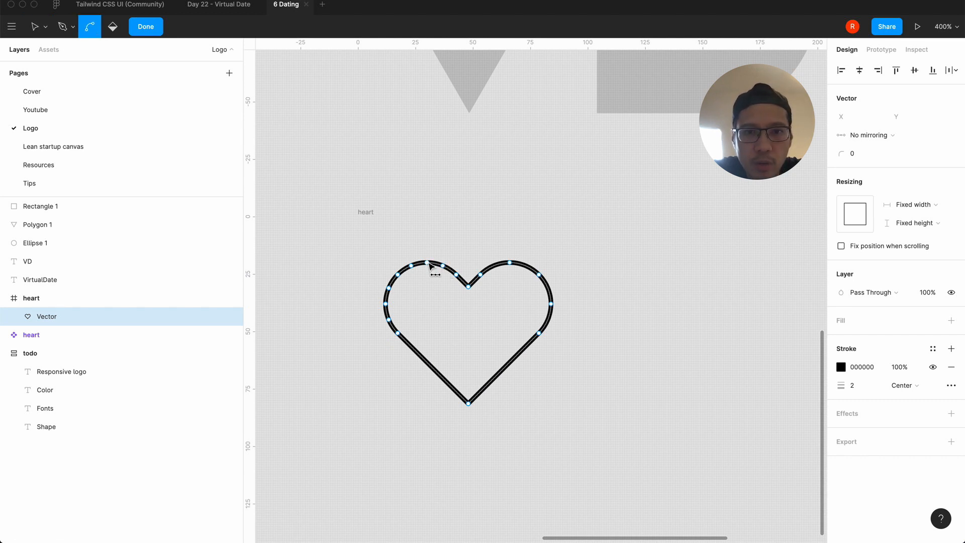
left_click(417, 266)
key("BackSpace")
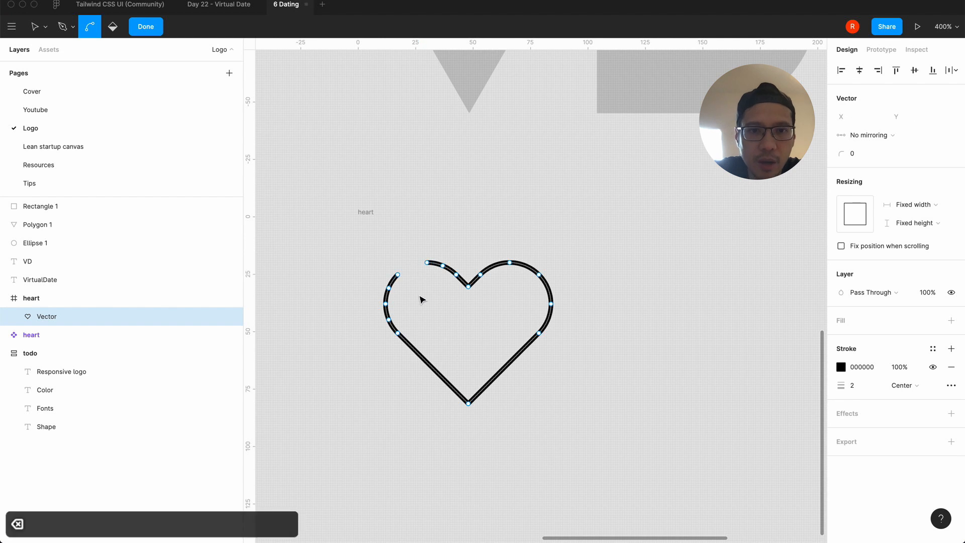
left_click(395, 279)
key("BackSpace")
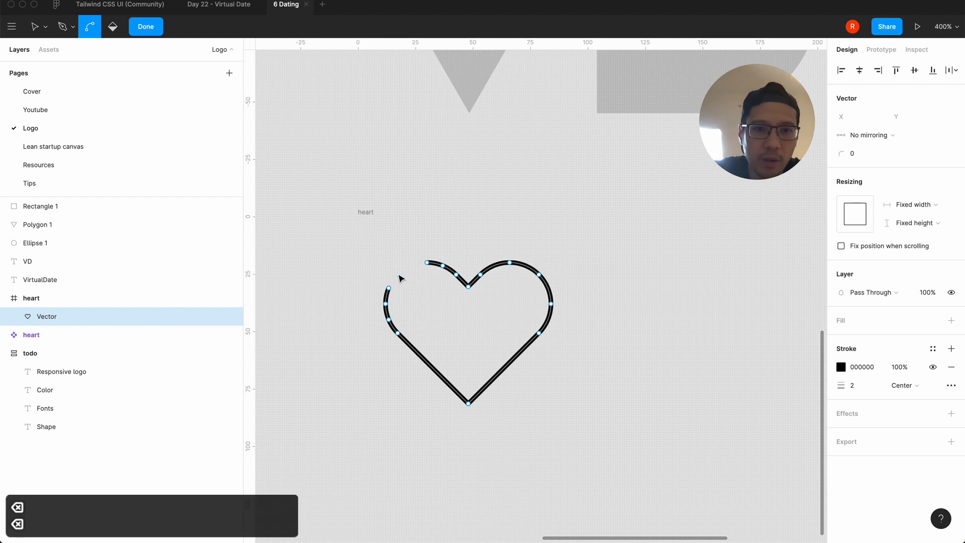
left_click(387, 295)
key("BackSpace")
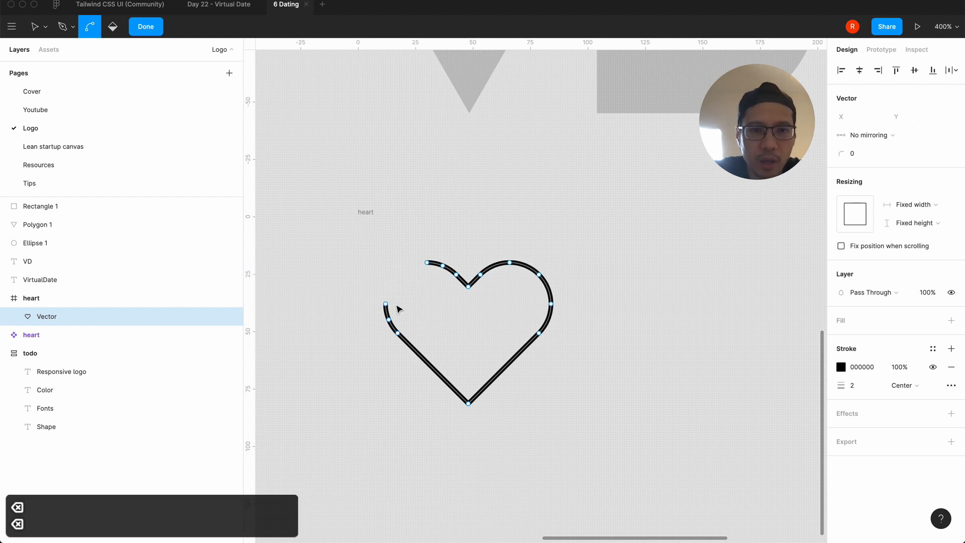
left_click(387, 310)
key("BackSpace")
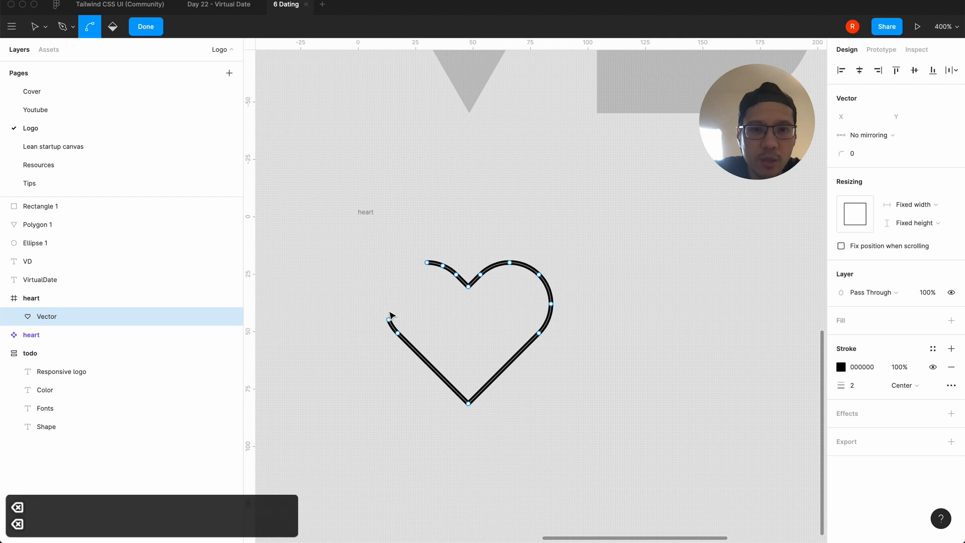
left_click(392, 326)
key("BackSpace")
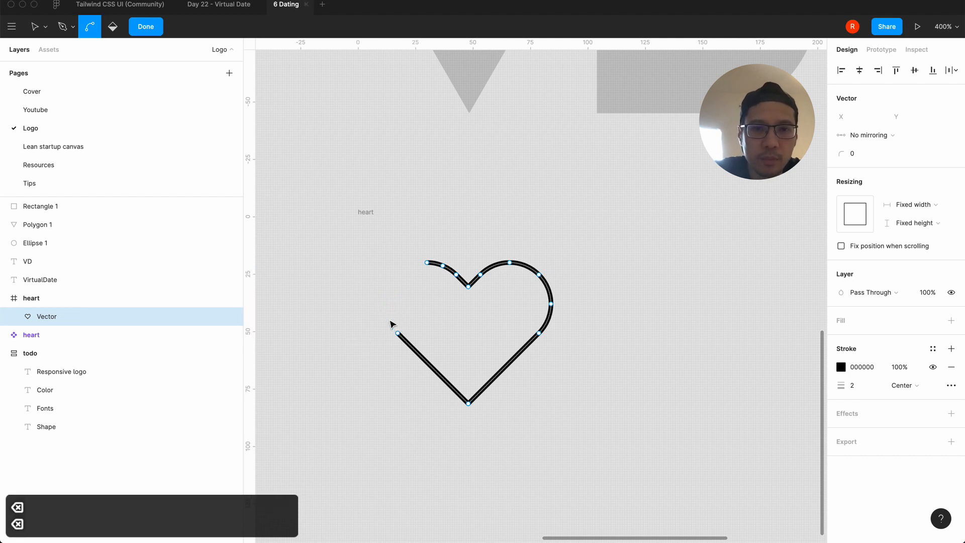
left_click(150, 30)
left_click(340, 376)
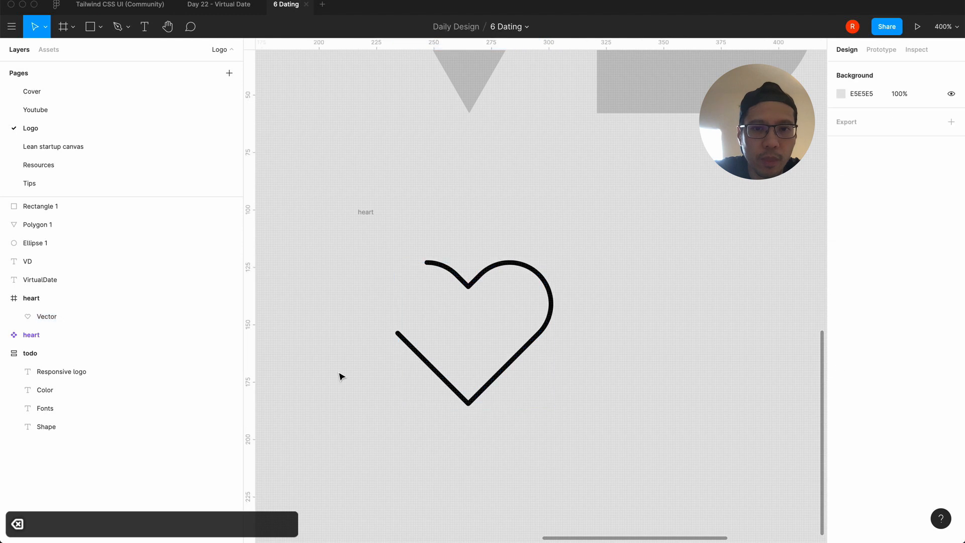
Step: With the Pen tool, extend the heart's open upper end by a straight horizontal segment ending directly above the lower-left endpoint
left_click(462, 405)
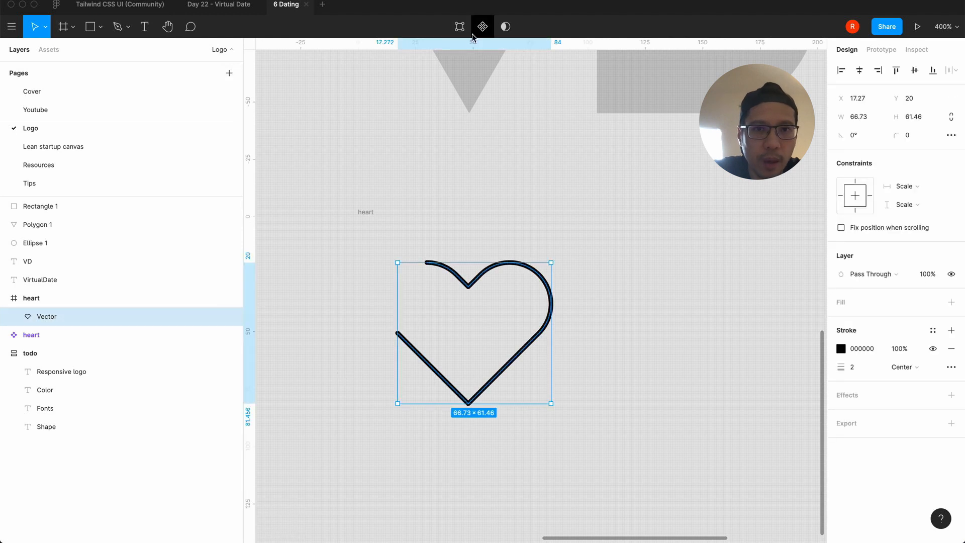
left_click(458, 26)
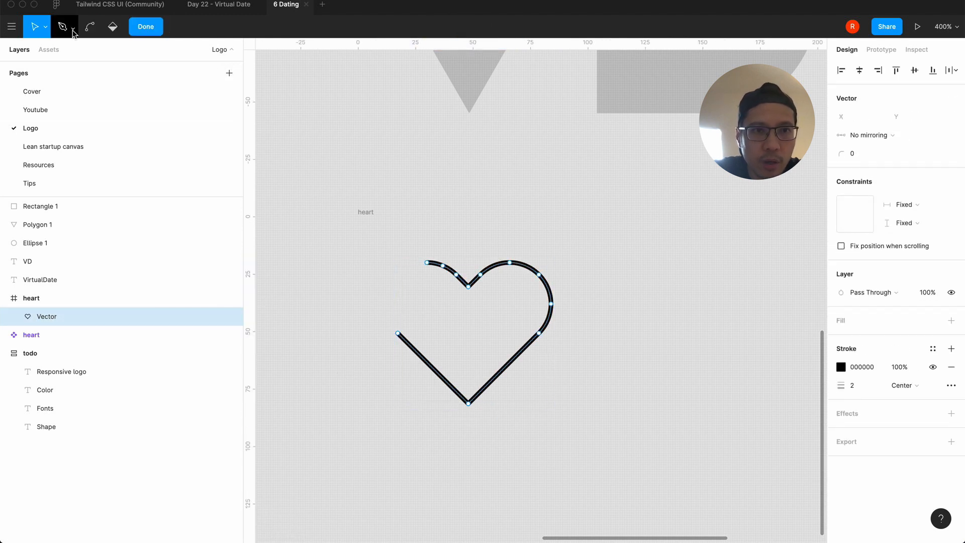
left_click(74, 30)
left_click(72, 53)
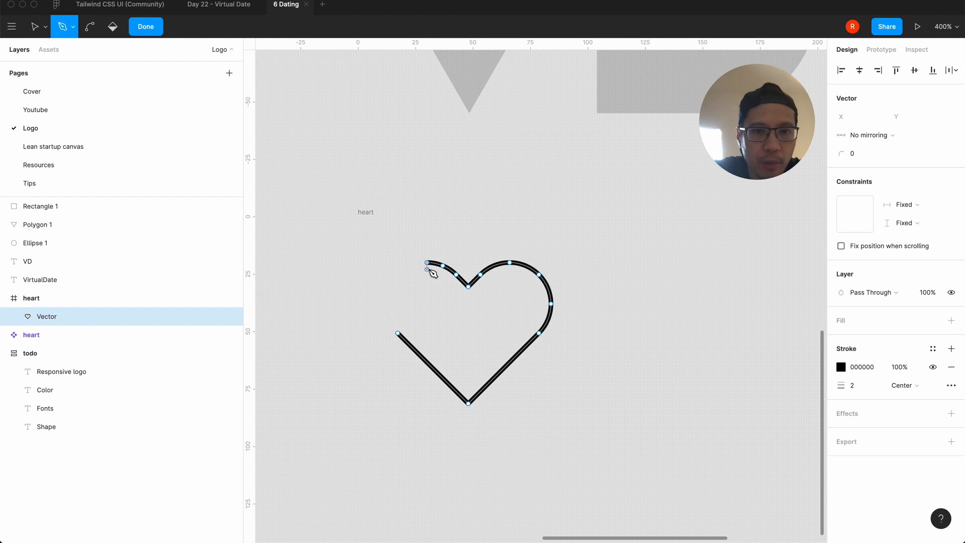
left_click(428, 263)
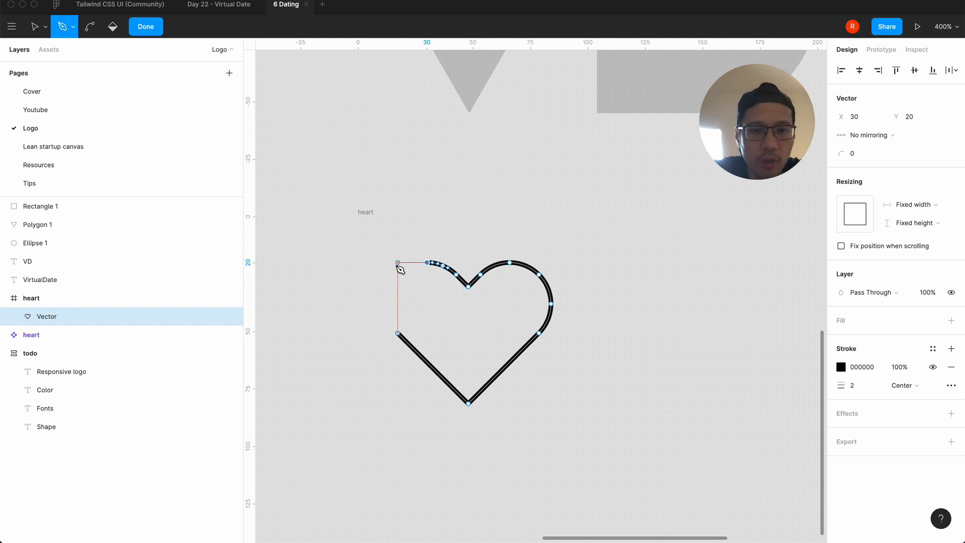
left_click(397, 262)
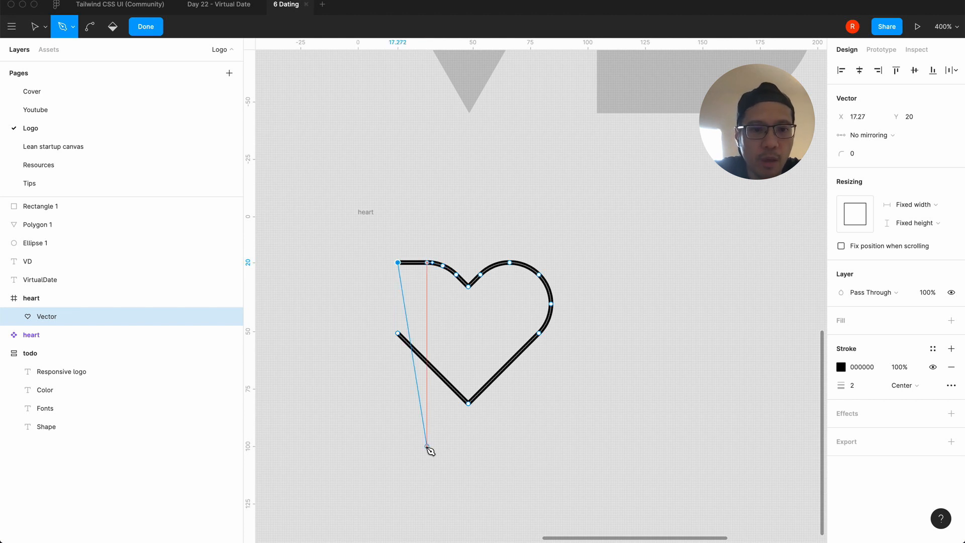
key("Escape")
key("Escape")
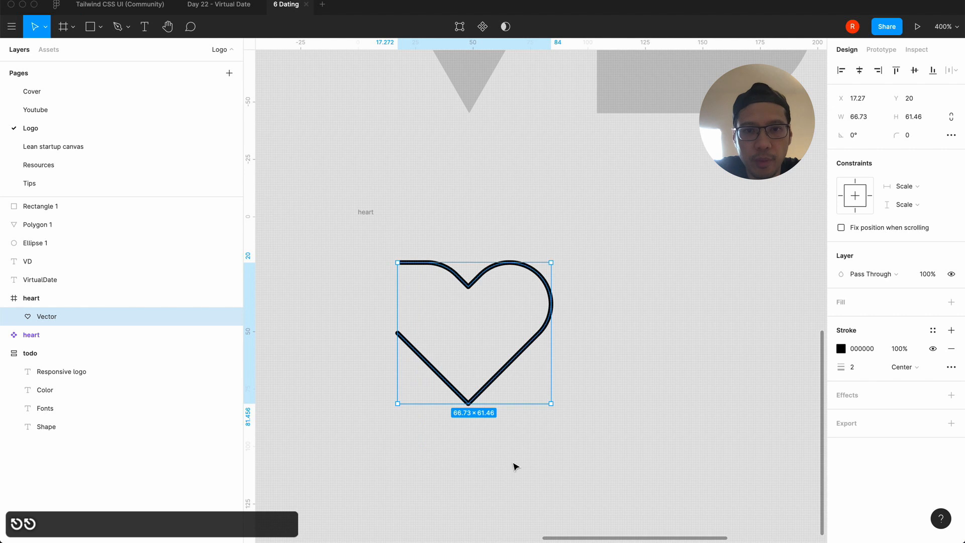
left_click(518, 464)
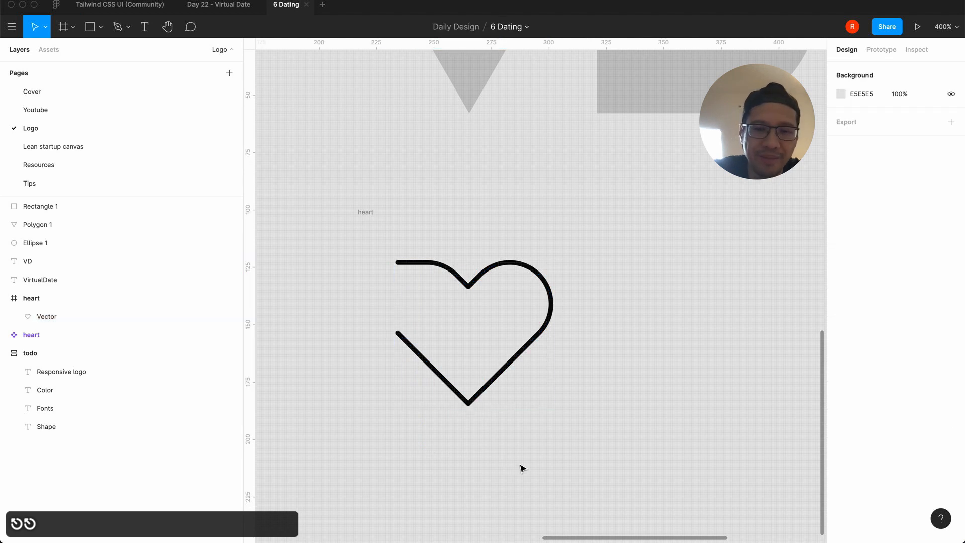
Step: Set the stroke width of the opened heart outline to 8
key("shift+0")
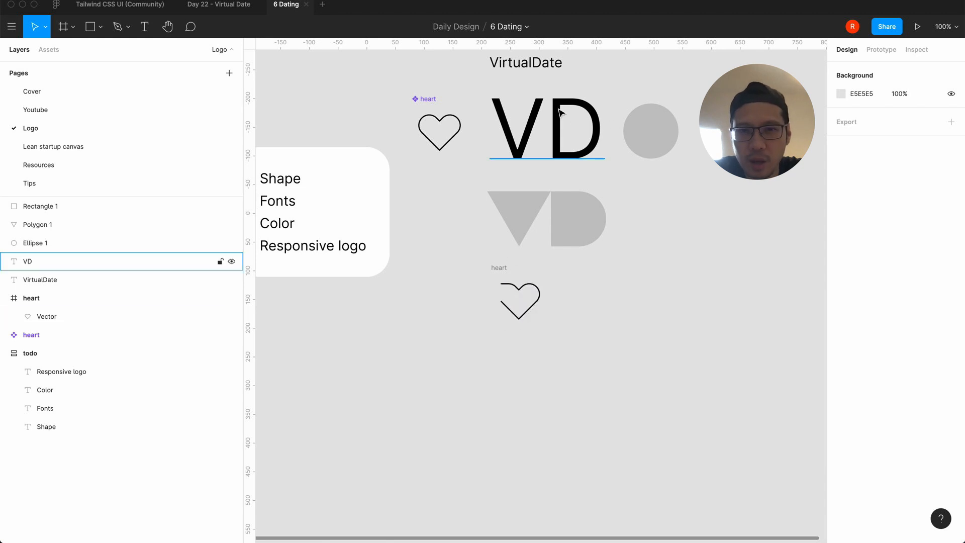
left_click(536, 290)
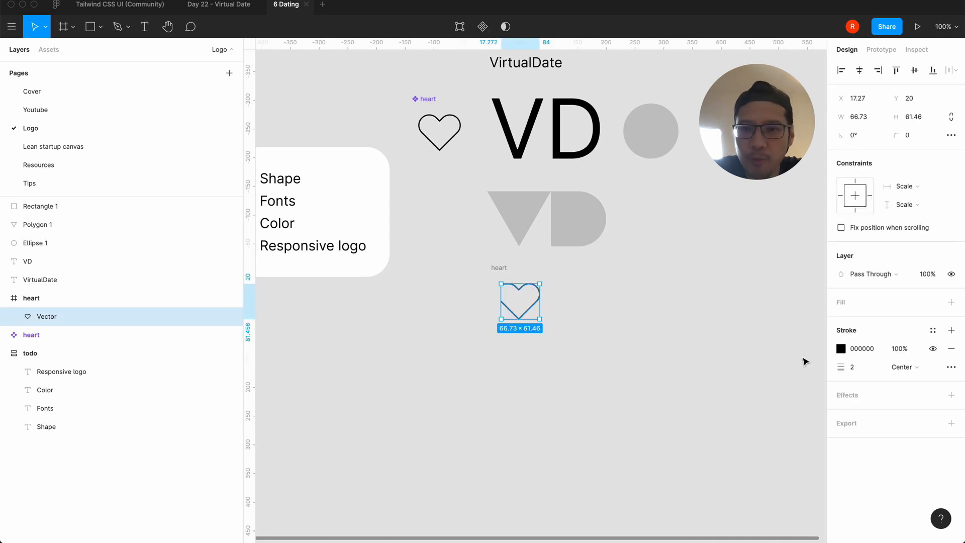
left_click(856, 366)
type("8")
key("Return")
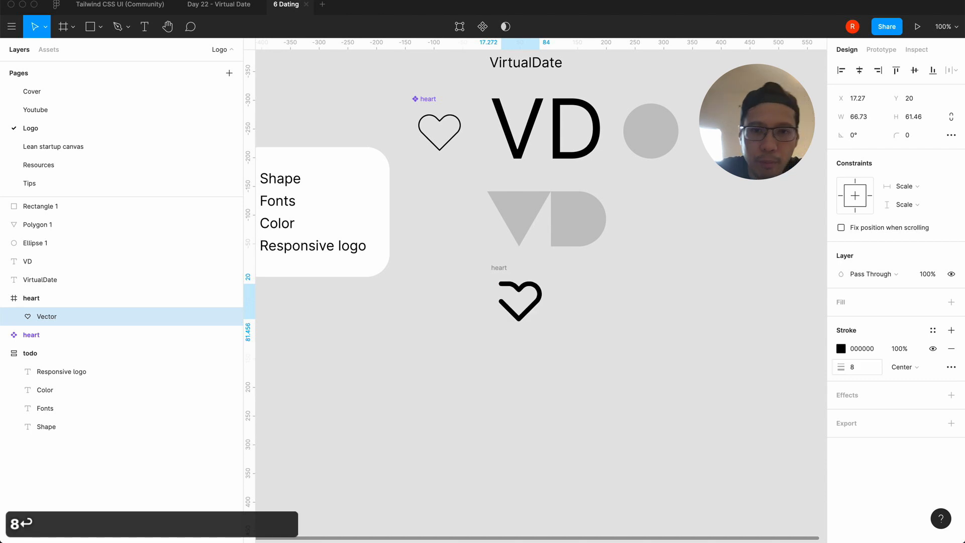
left_click(661, 384)
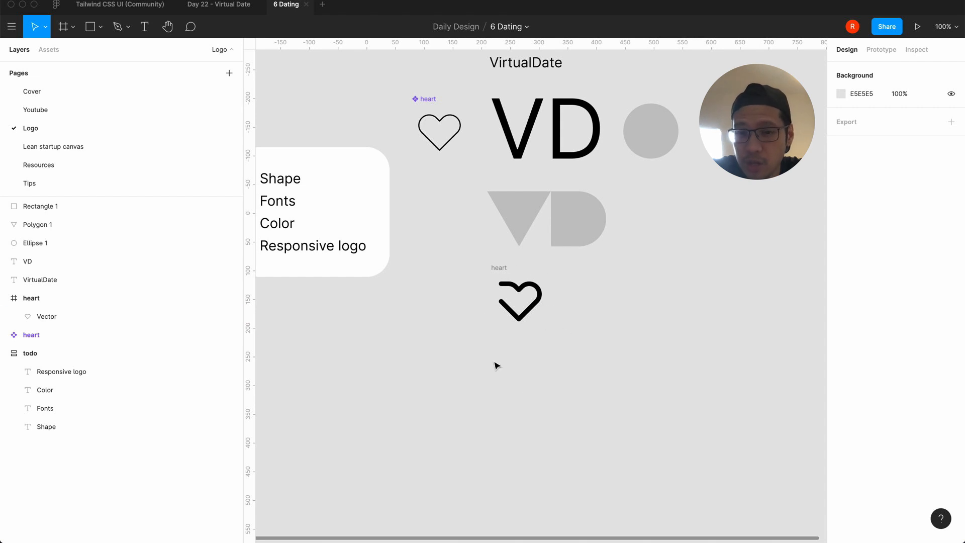
Step: Group the V triangle and the D shape
key("equal")
key("minus")
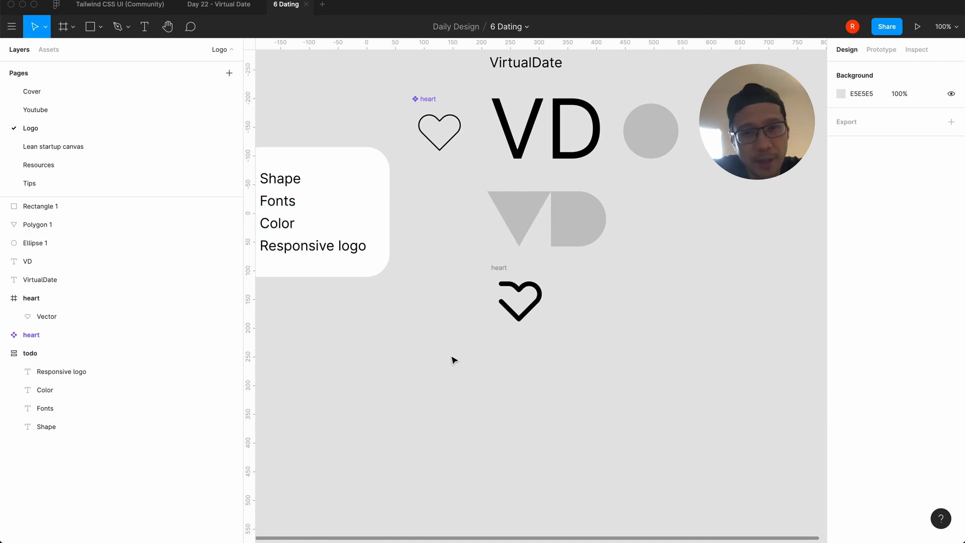
scroll(453, 360, "right", 3)
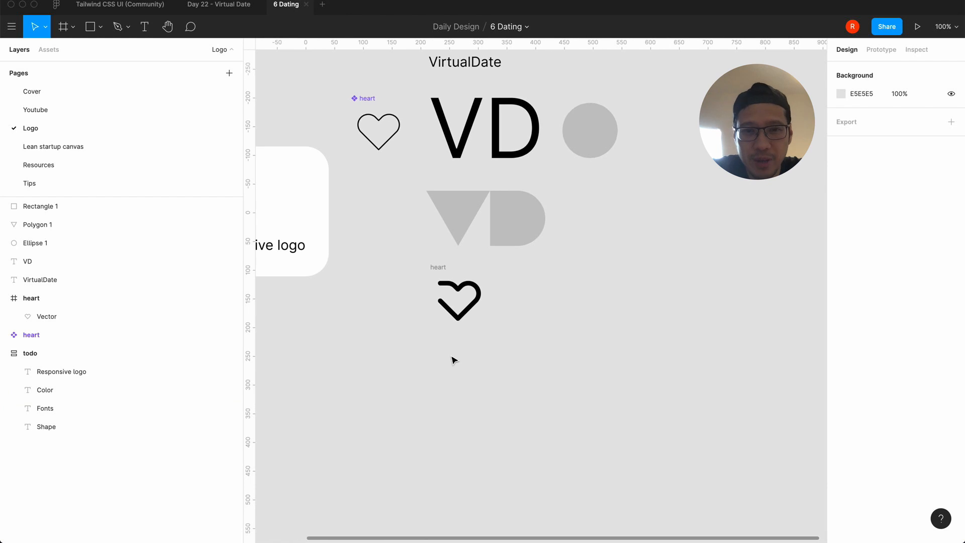
left_click(461, 216)
left_click(523, 224, "shift")
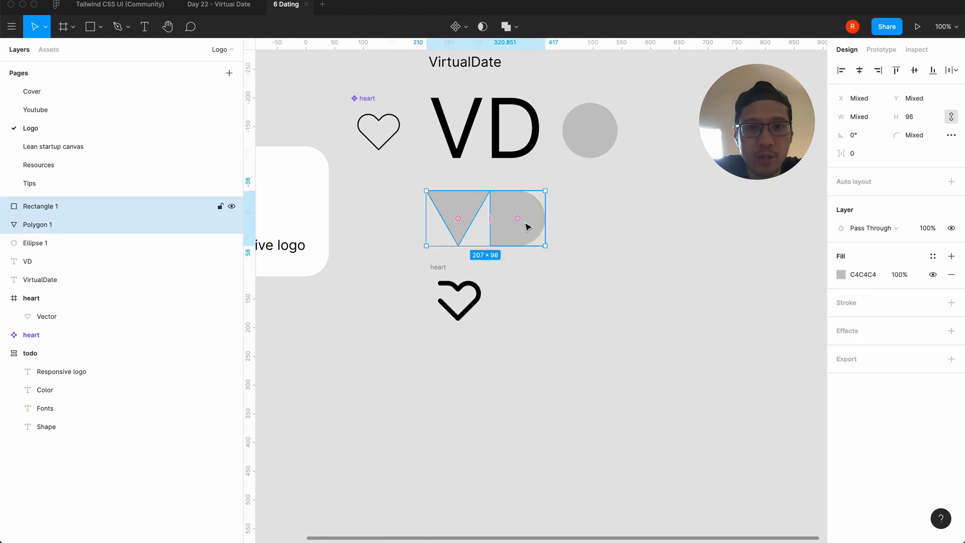
key("super+g")
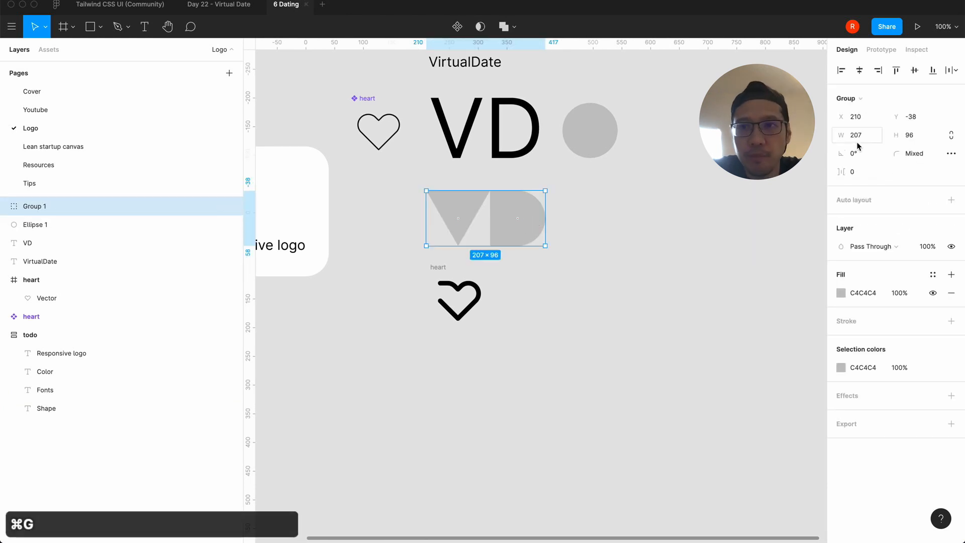
left_click(598, 262)
Step: Paste a copy of the VD shape group and place it to the original's right at the same height, at about X 620
left_click(498, 221)
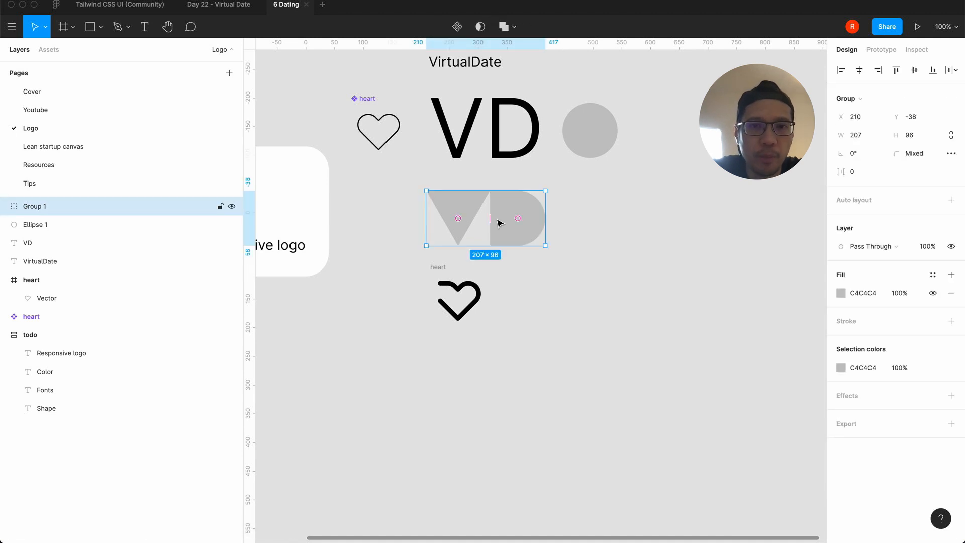
left_click(457, 287)
left_click(523, 267)
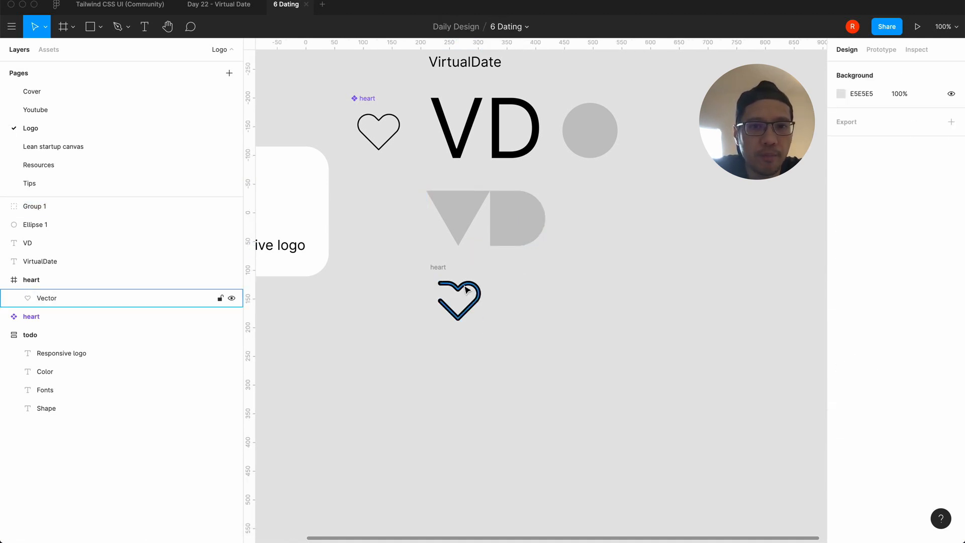
left_click(471, 215)
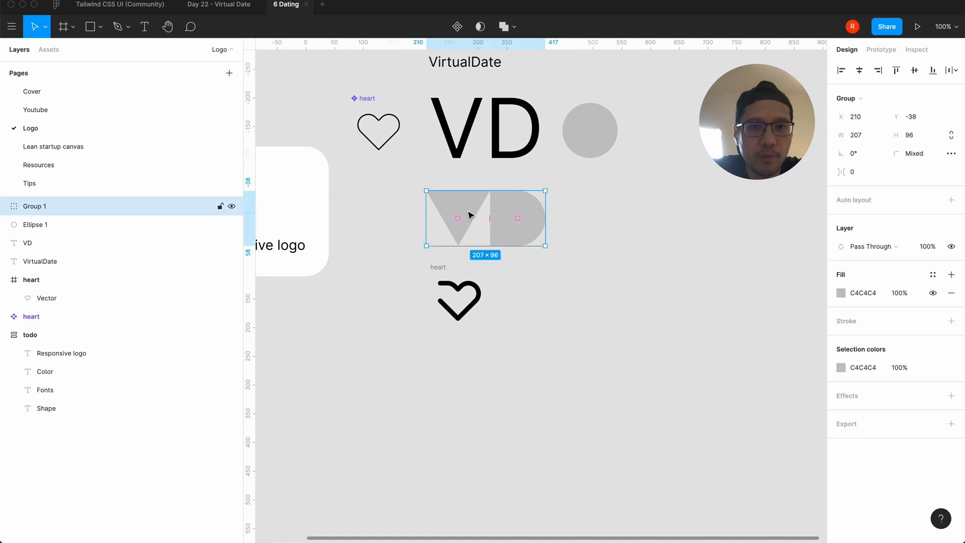
key("super+c")
key("super+v")
left_click_drag(463, 218, 697, 240)
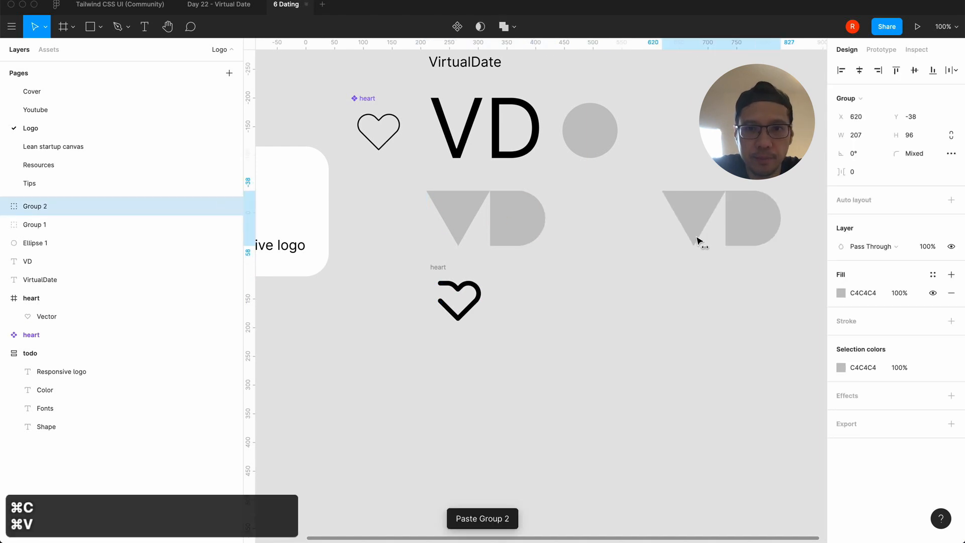
left_click(601, 356)
scroll(602, 355, "right", 5)
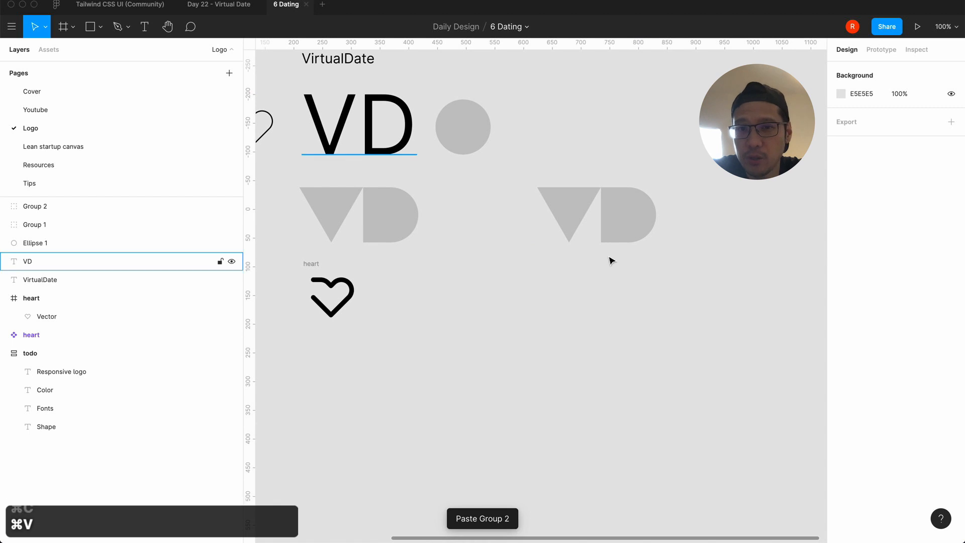
scroll(447, 315, "left", 8)
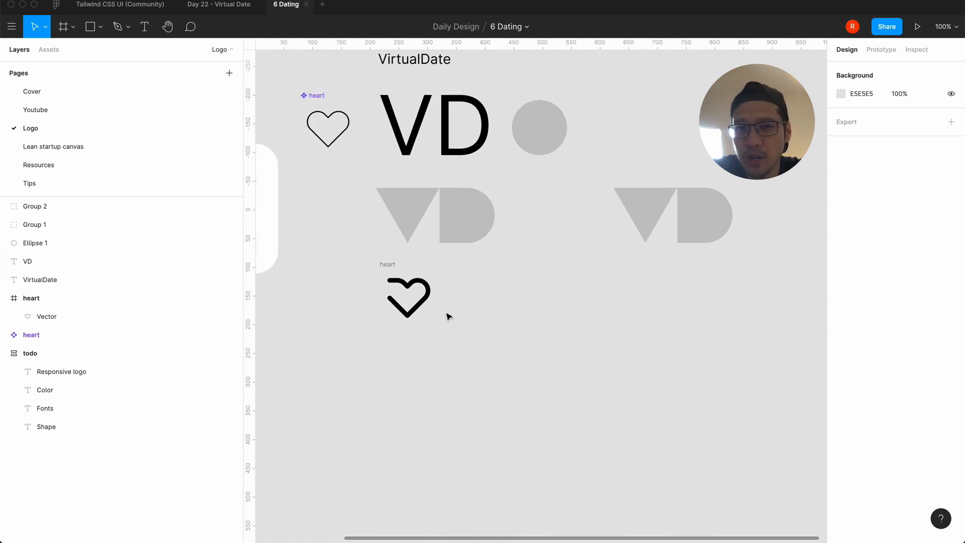
scroll(595, 330, "right", 7)
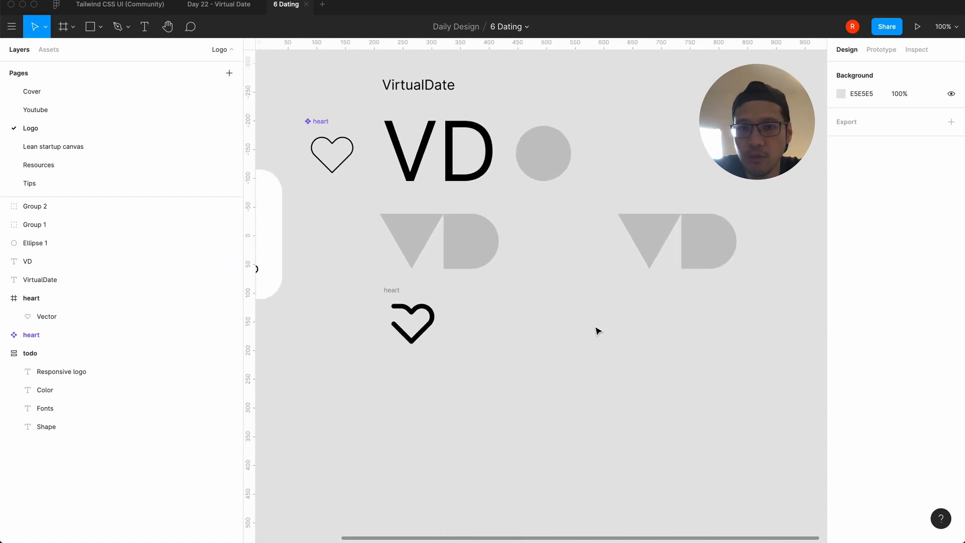
Step: Place a new text layer in the empty area just right of the copied VD shapes
scroll(618, 254, "right", 2)
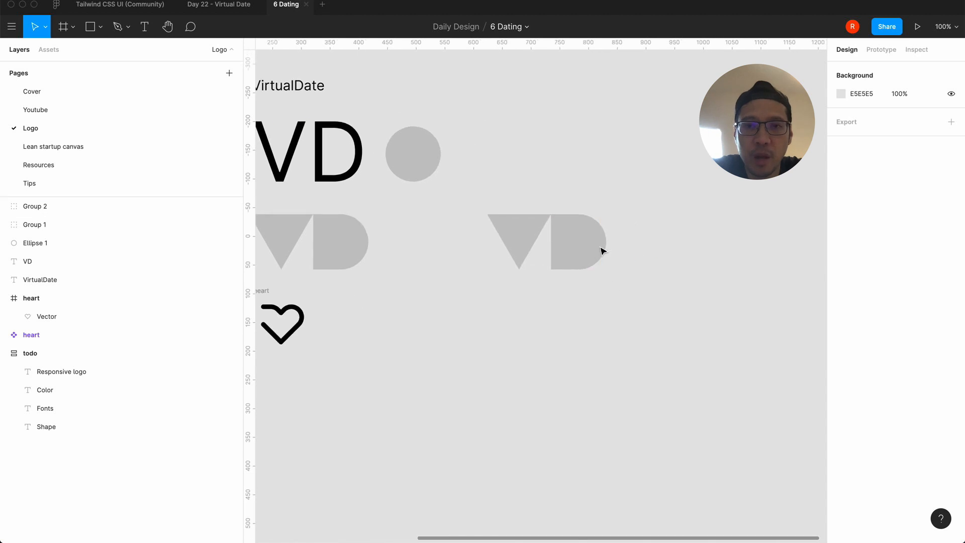
left_click(583, 246)
left_click(548, 168)
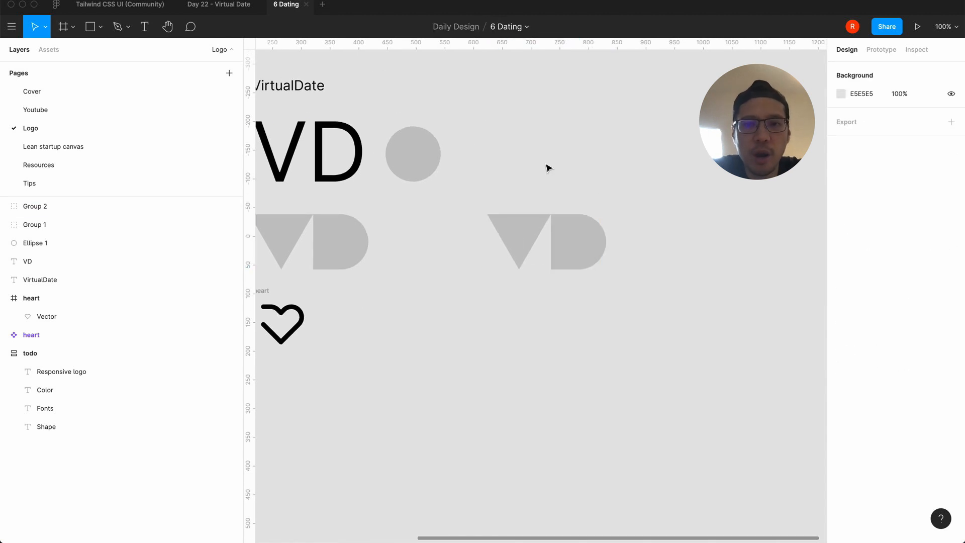
key("t")
left_click(630, 244)
type("Int")
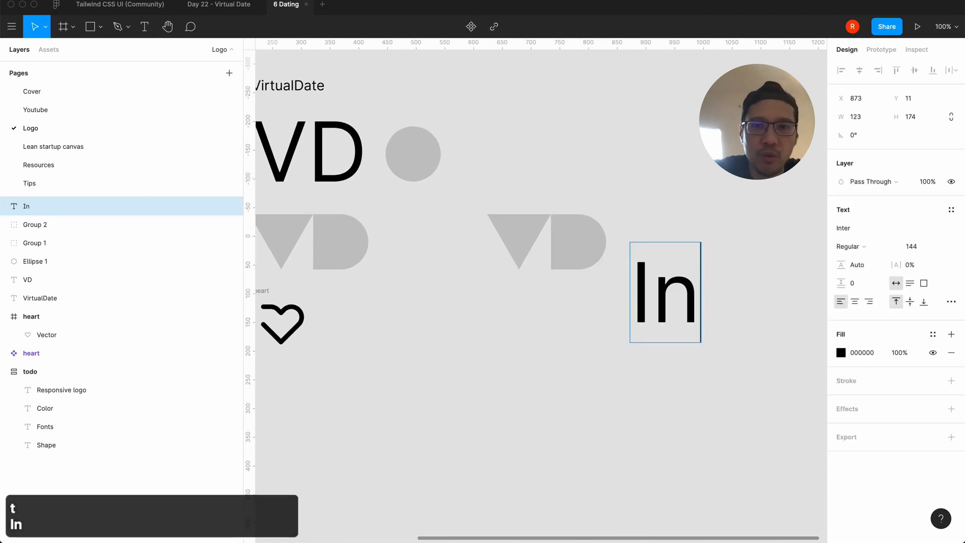
key("BackSpace")
key("BackSpace")
key("BackSpace")
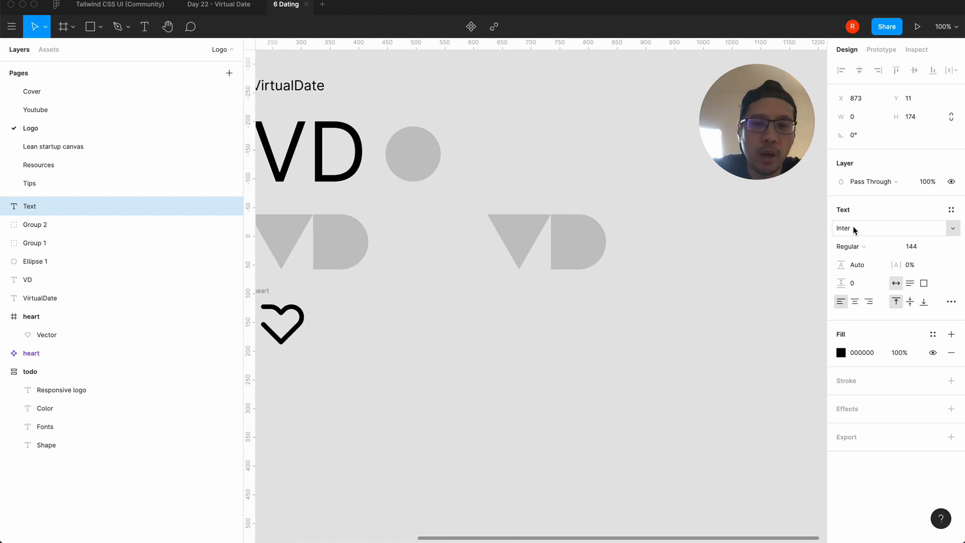
Step: Enter "VirtualDate" as the content of the new text layer beside the copied VD shapes
type("Vrt")
key("BackSpace")
key("BackSpace")
type("i")
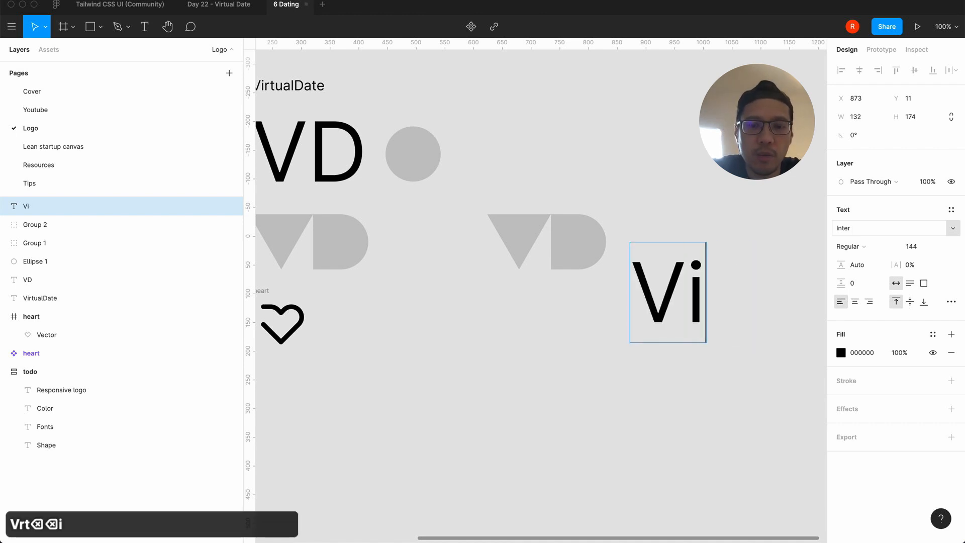
type("rtualDate")
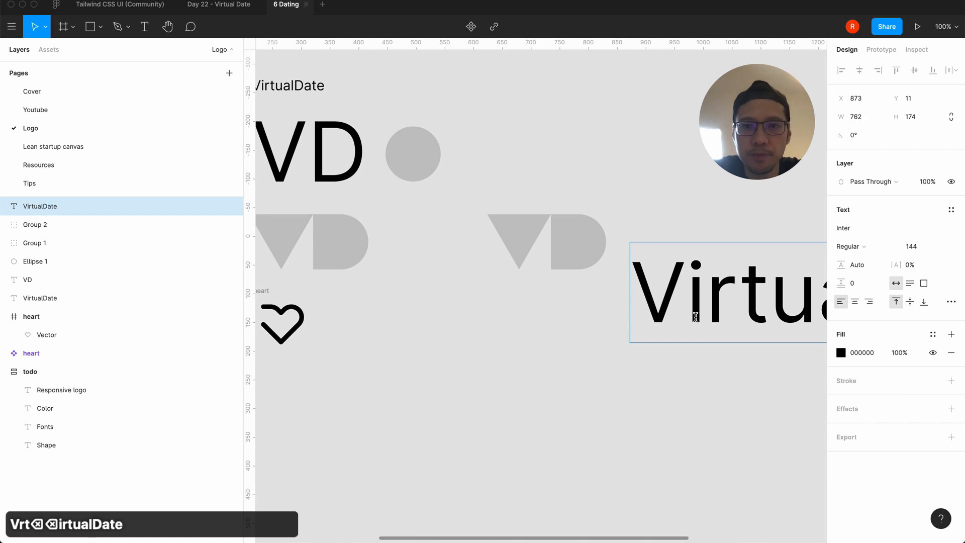
key("Escape")
Step: Set the new VirtualDate text's font size to 96 and move it up to about Y -38, level with the adjacent VD shapes
left_click(940, 250)
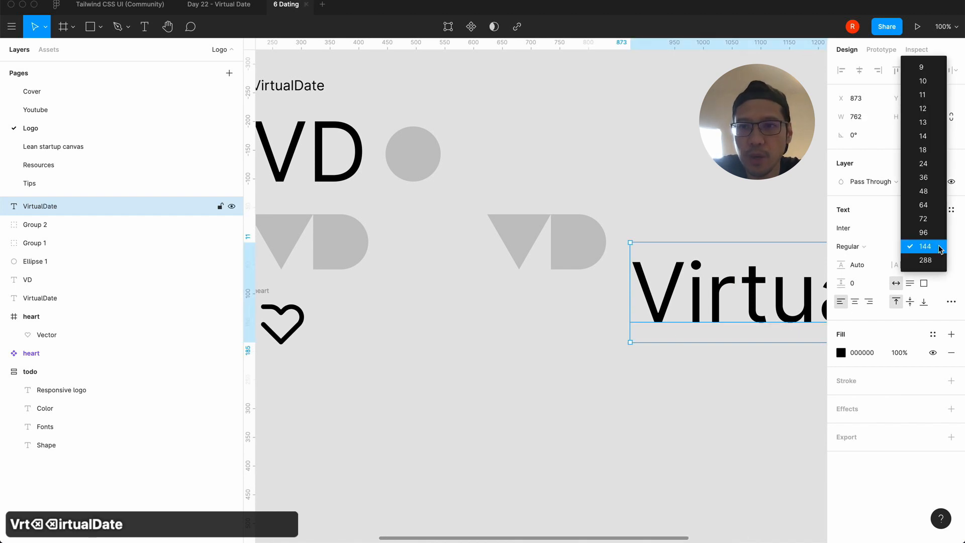
left_click(928, 232)
left_click(595, 390)
scroll(592, 352, "right", 5)
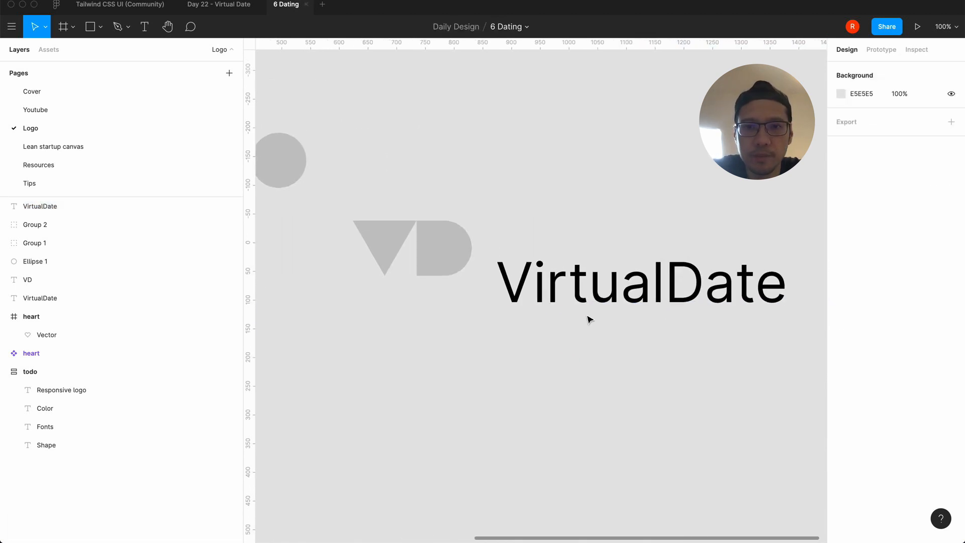
left_click_drag(594, 294, 597, 267)
left_click(526, 358)
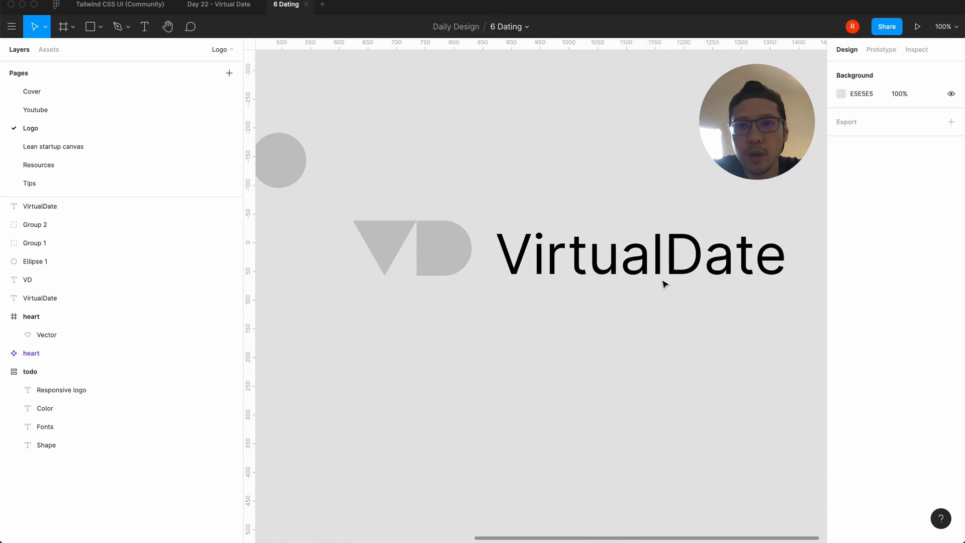
Step: Change the font weight of the large VirtualDate text to Semi Bold
left_click(671, 278)
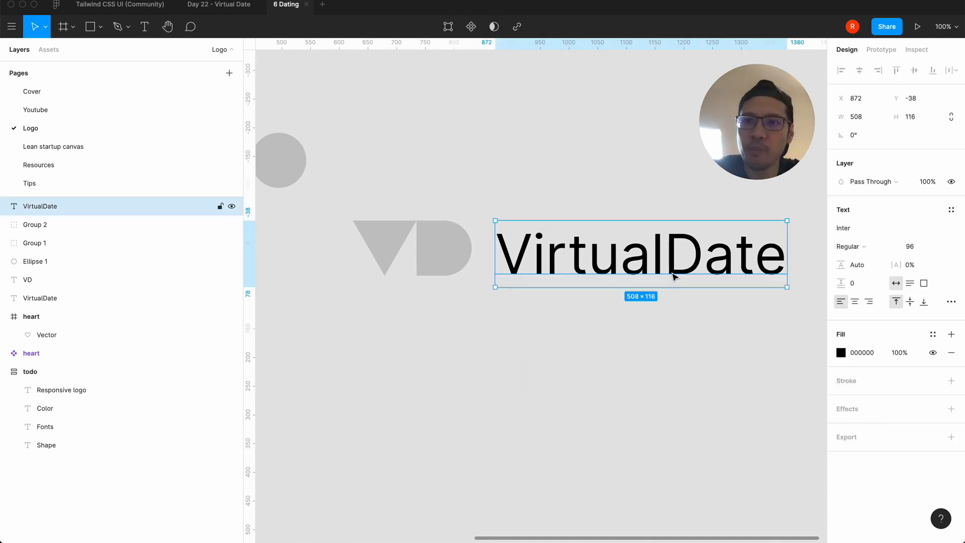
left_click(855, 246)
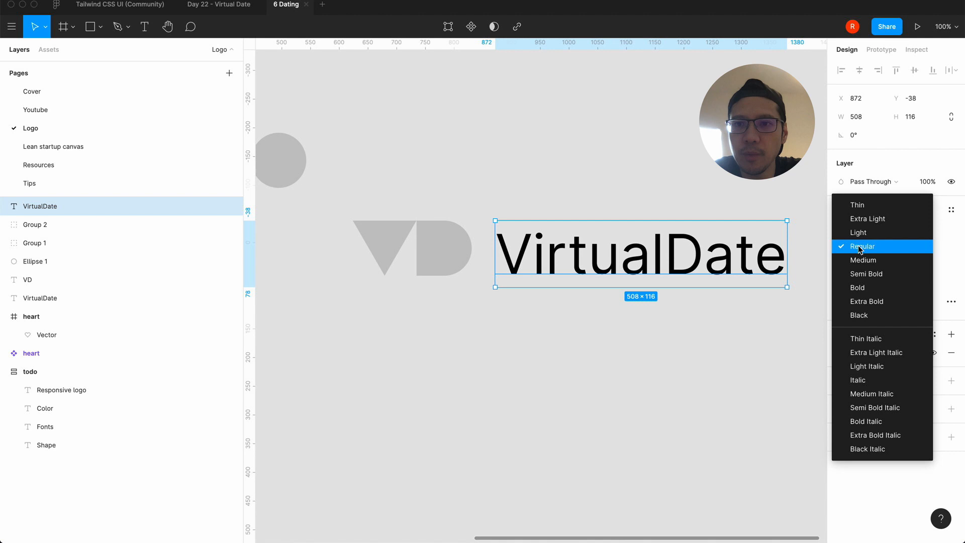
left_click(866, 273)
left_click(665, 326)
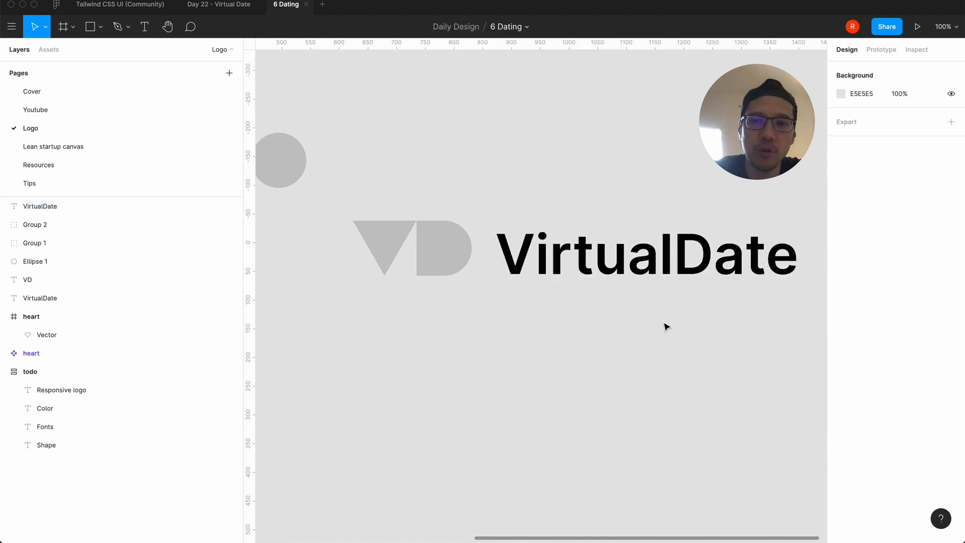
Step: Tighten the letter spacing of the large VirtualDate text to -4%
key("minus")
left_click(639, 274)
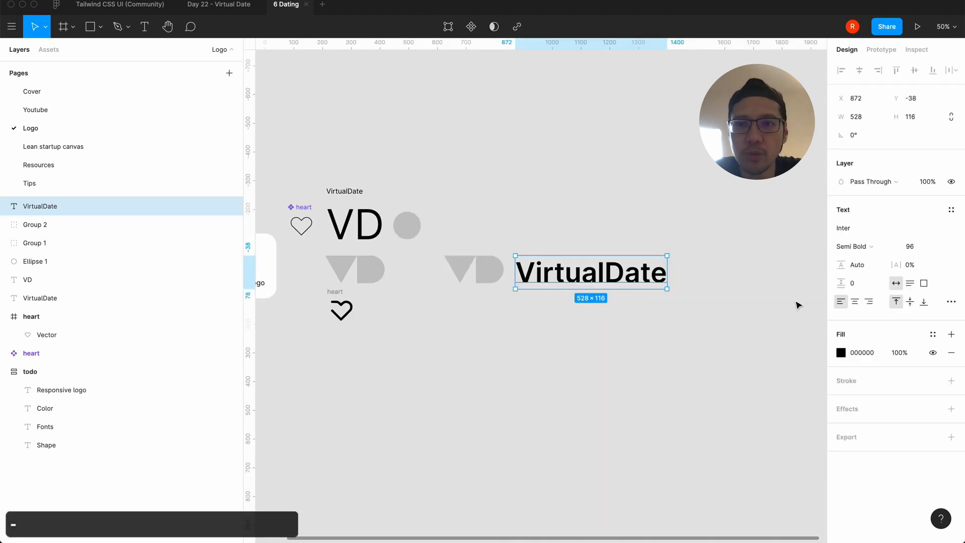
left_click(917, 265)
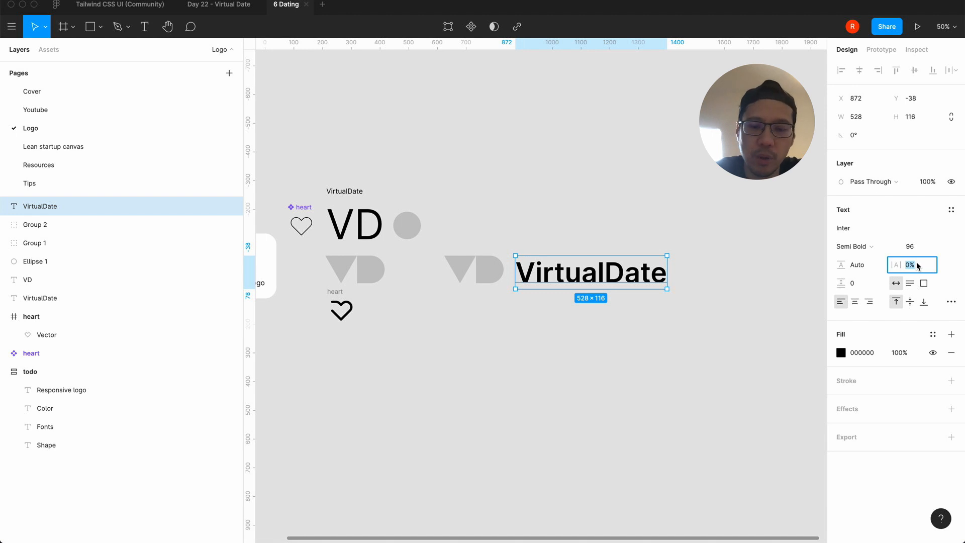
type("-4")
key("Return")
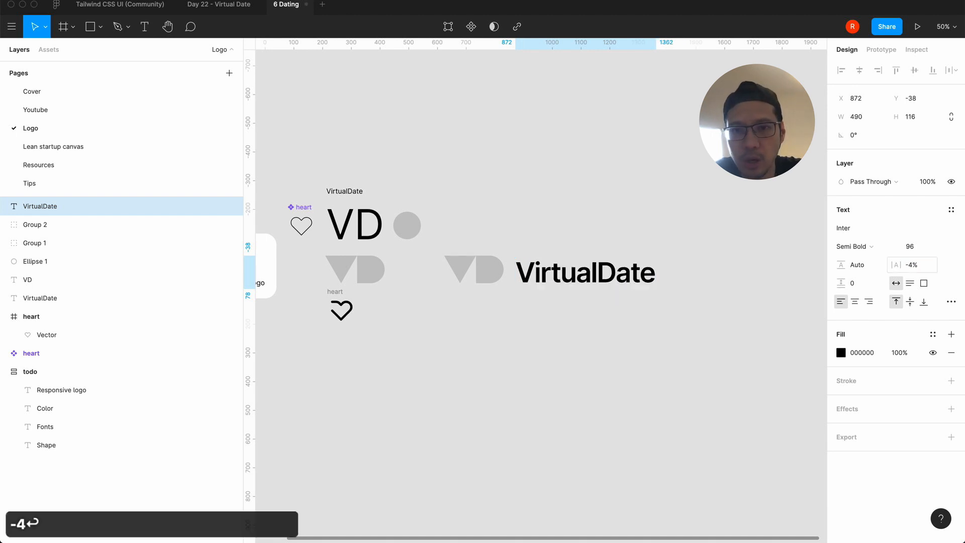
left_click(649, 330)
Step: Examine how the VD shapes and the VirtualDate wordmark look side by side, both close up and at reduced size
scroll(651, 332, "up", 3)
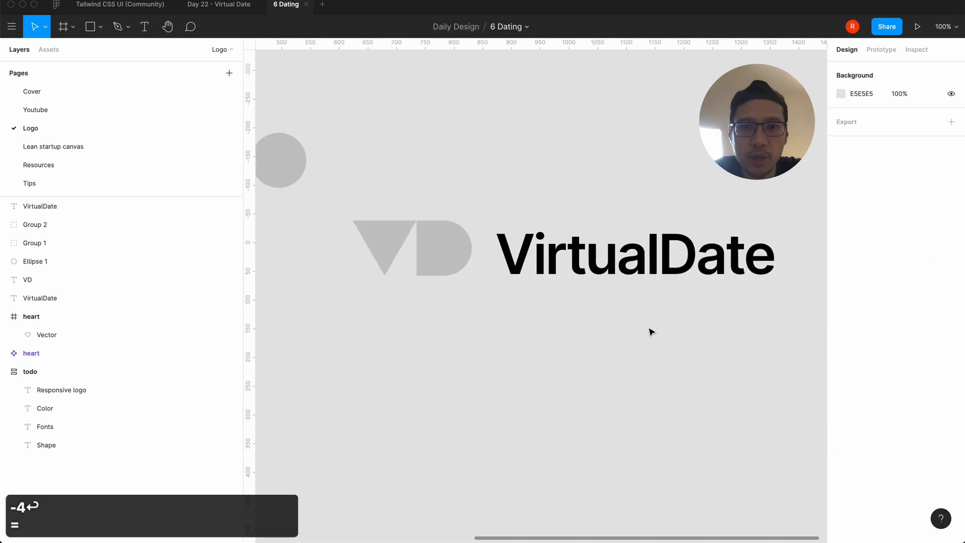
scroll(617, 332, "right", 3)
left_click(588, 261)
left_click(470, 332)
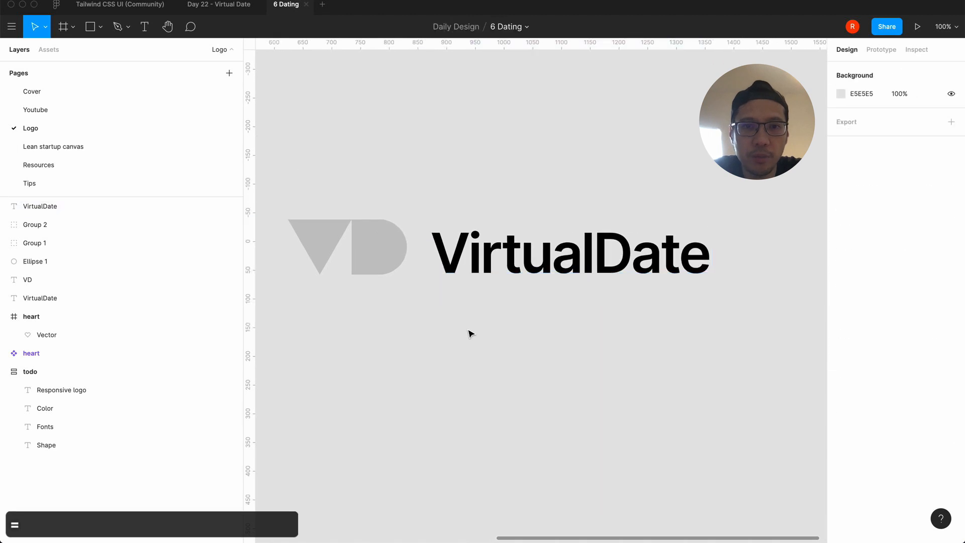
key("minus")
key("minus")
key("equal")
key("equal")
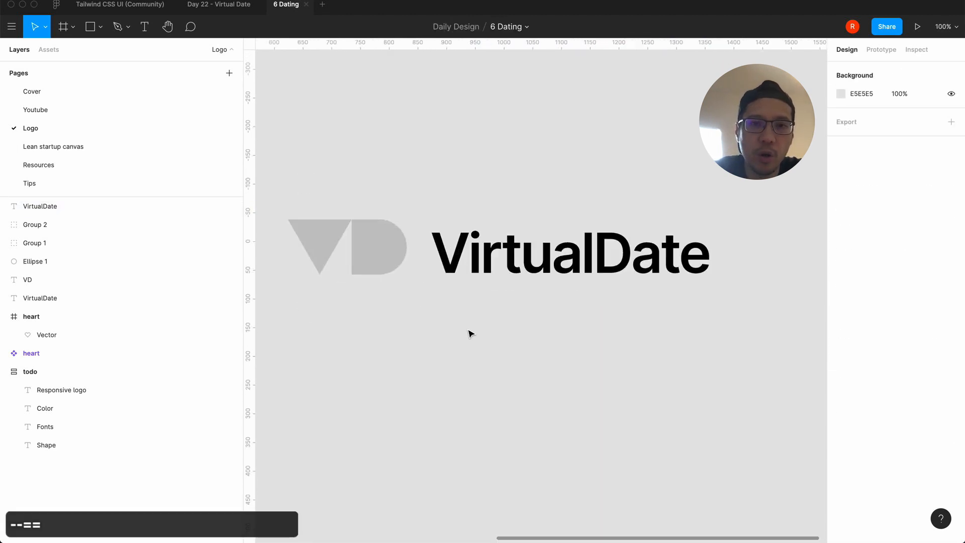
Step: Add a frame with the iMac preset, 1280 × 720, to the canvas
key("minus")
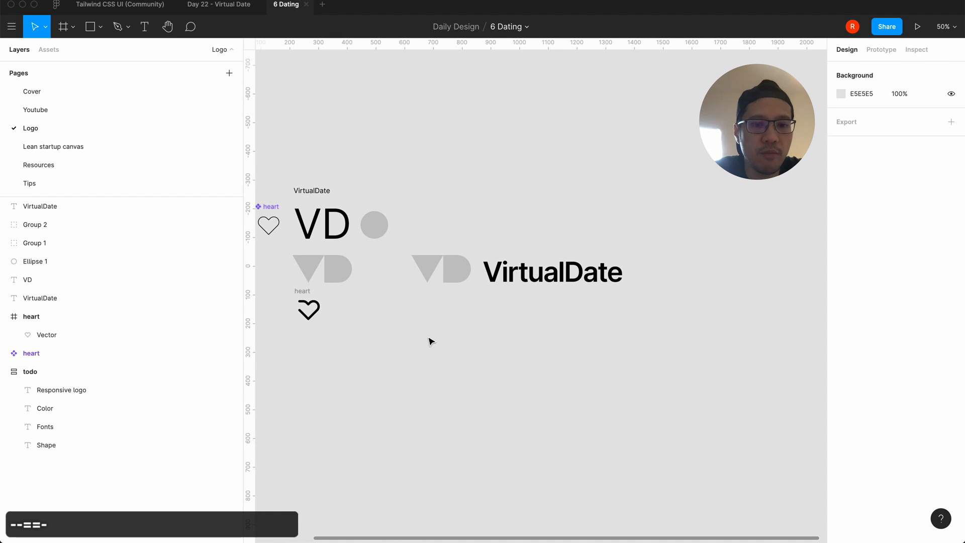
key("f")
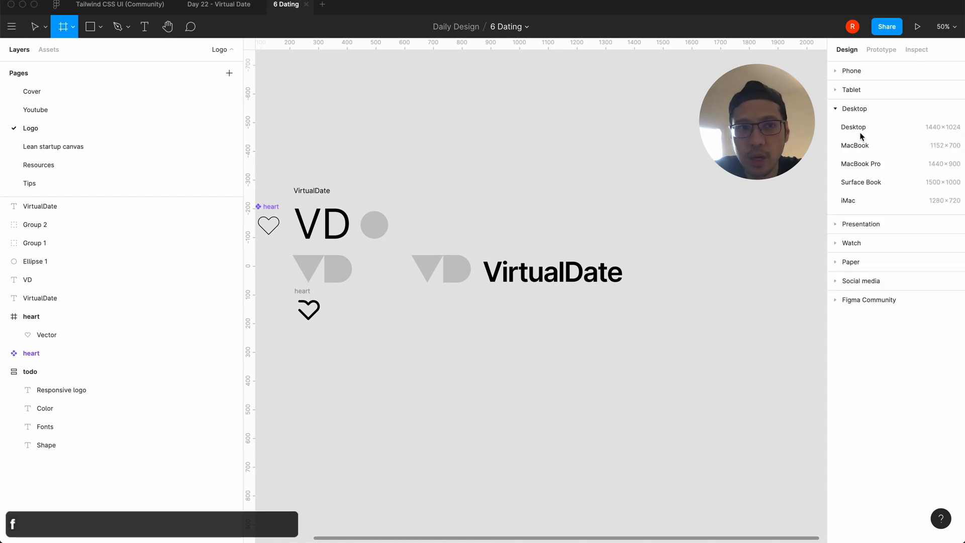
left_click(855, 199)
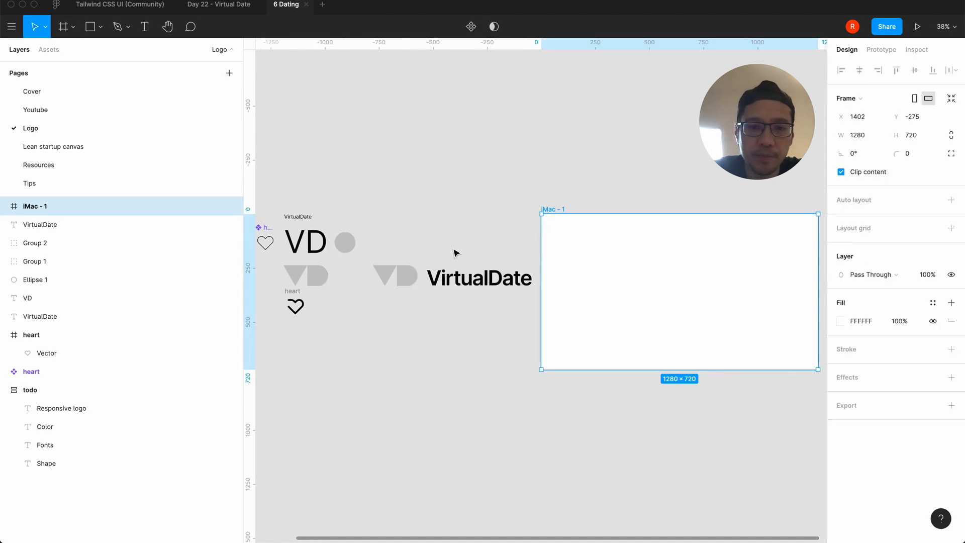
Step: Cut the VD shape group and its VirtualDate wordmark from the canvas and paste both into the iMac frame
left_click_drag(381, 246, 526, 333)
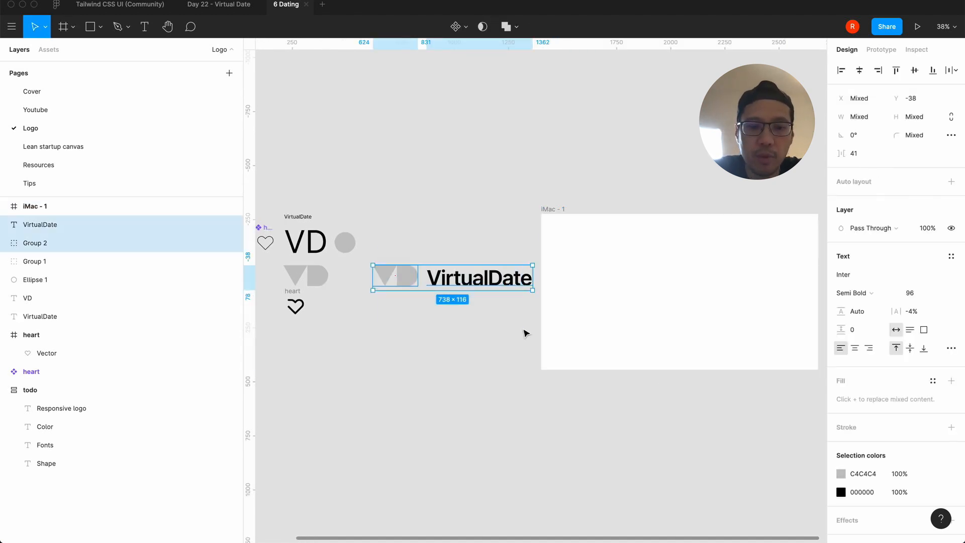
key("super+x")
left_click(567, 231)
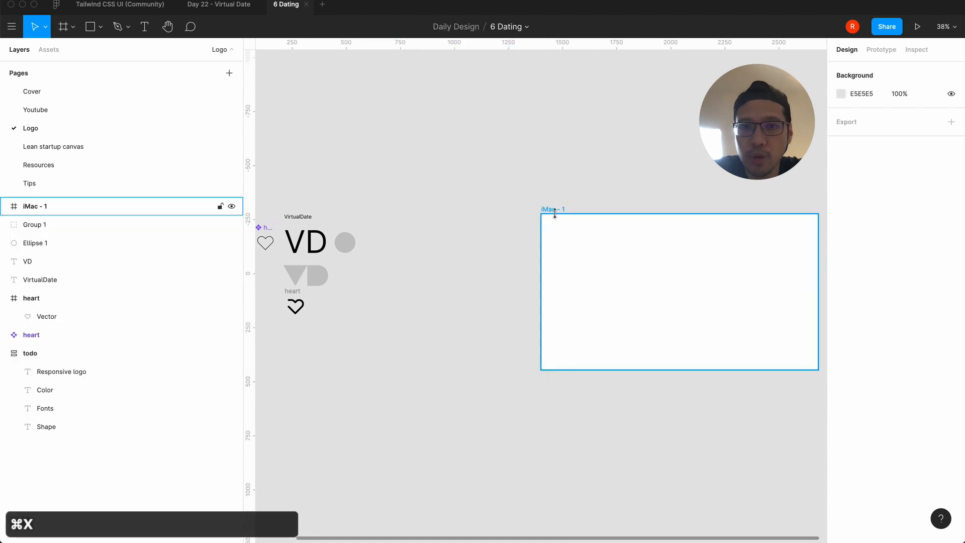
key("super+v")
left_click(645, 200)
scroll(645, 200, "right", 3)
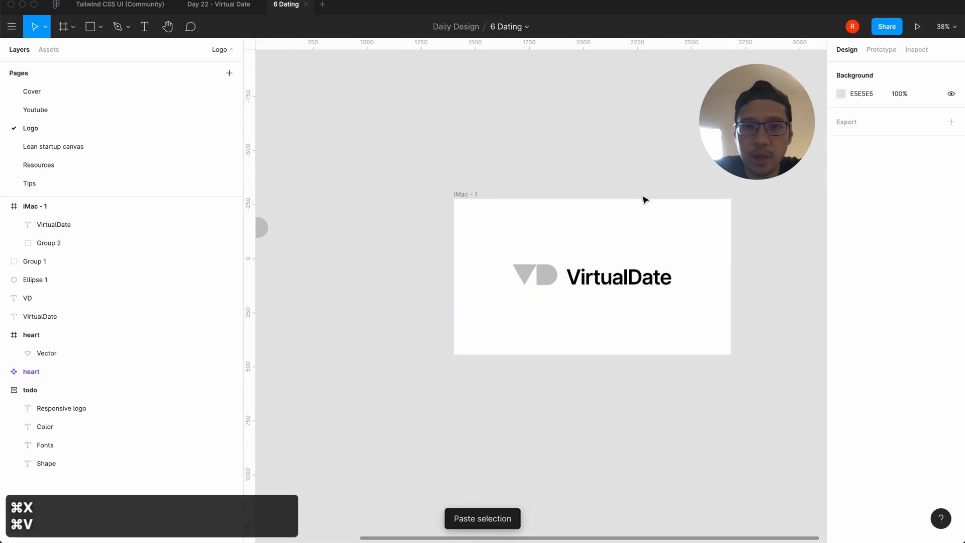
Step: Wrap the VD shape group and the VirtualDate text inside the iMac frame in a horizontal auto layout
left_click(607, 281)
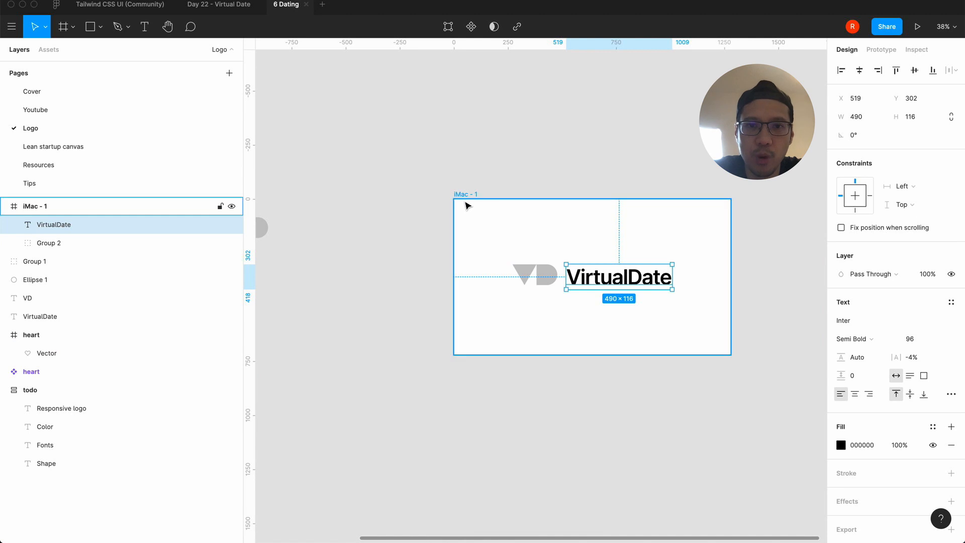
left_click(468, 308)
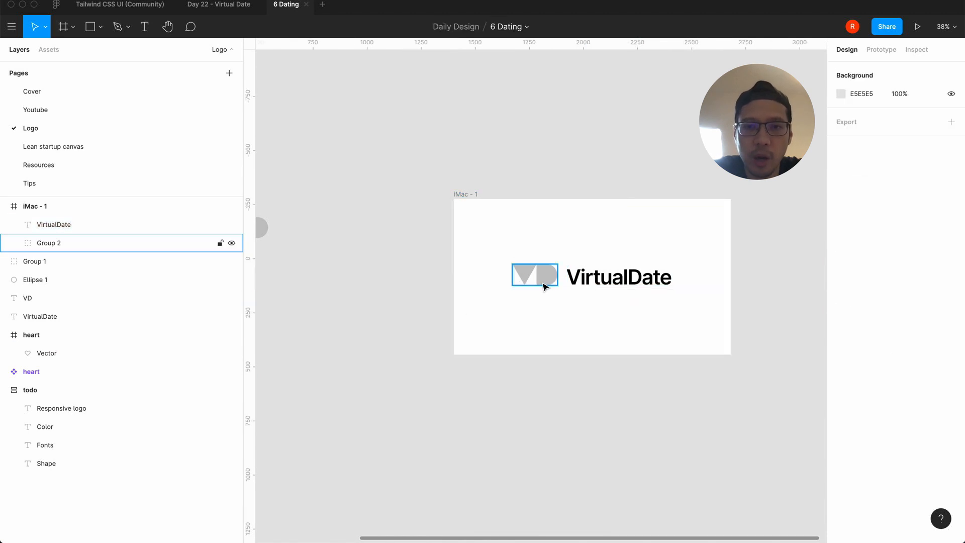
left_click(537, 278)
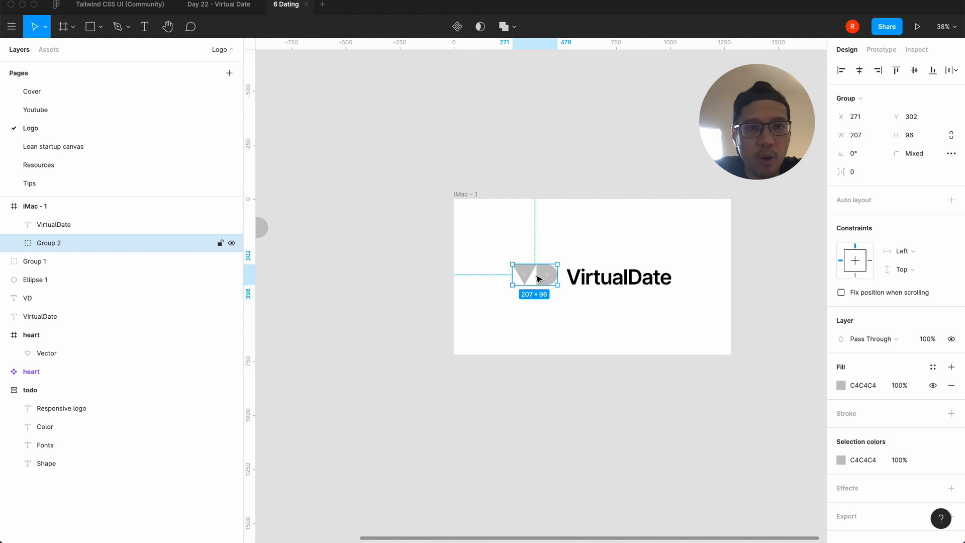
left_click(620, 279, "shift")
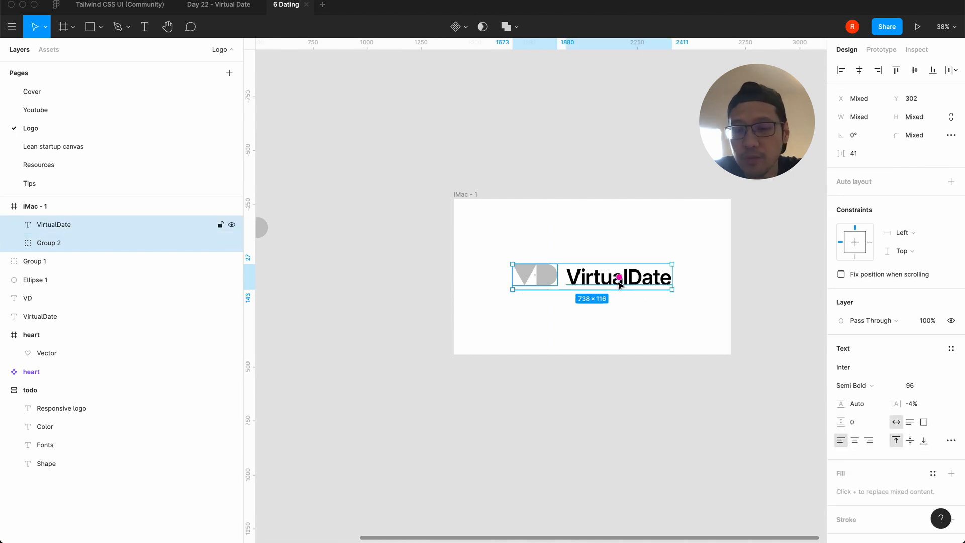
key("shift+a")
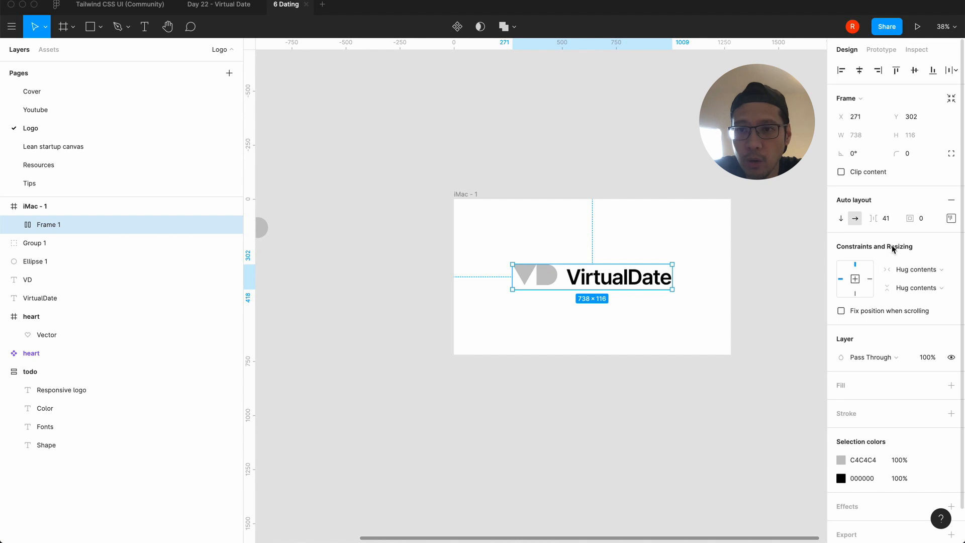
Step: Set the logo auto layout's item spacing to 40 and align its items to the left, vertically centred
left_click(892, 222)
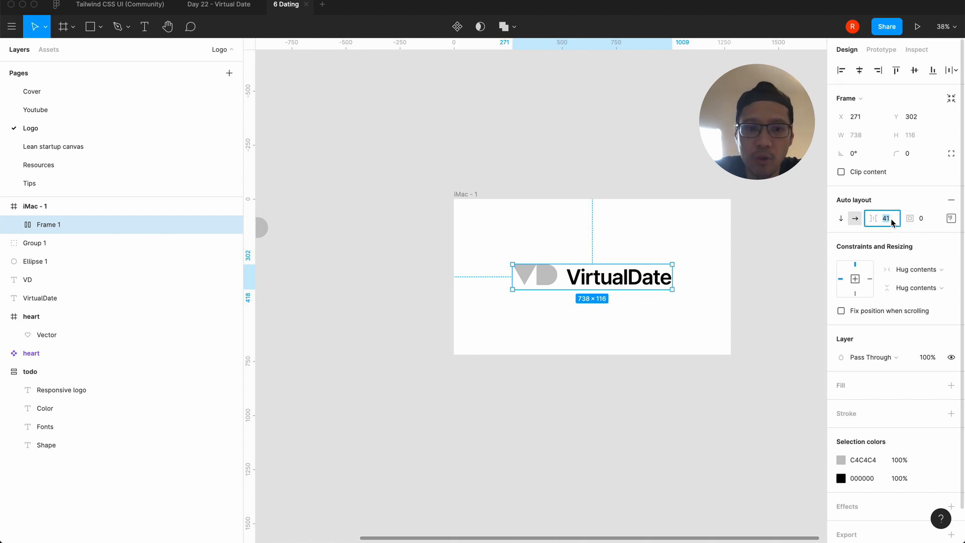
type("40")
key("Return")
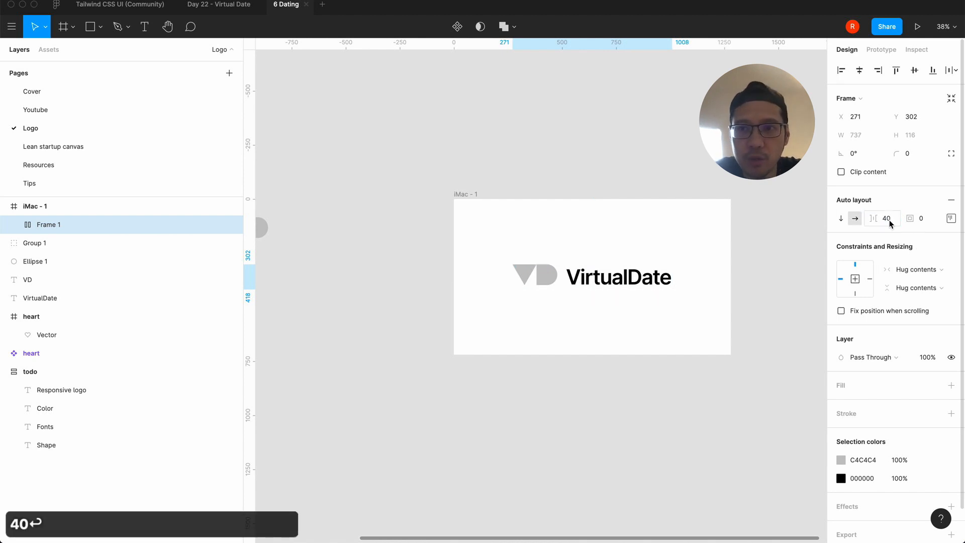
left_click(950, 218)
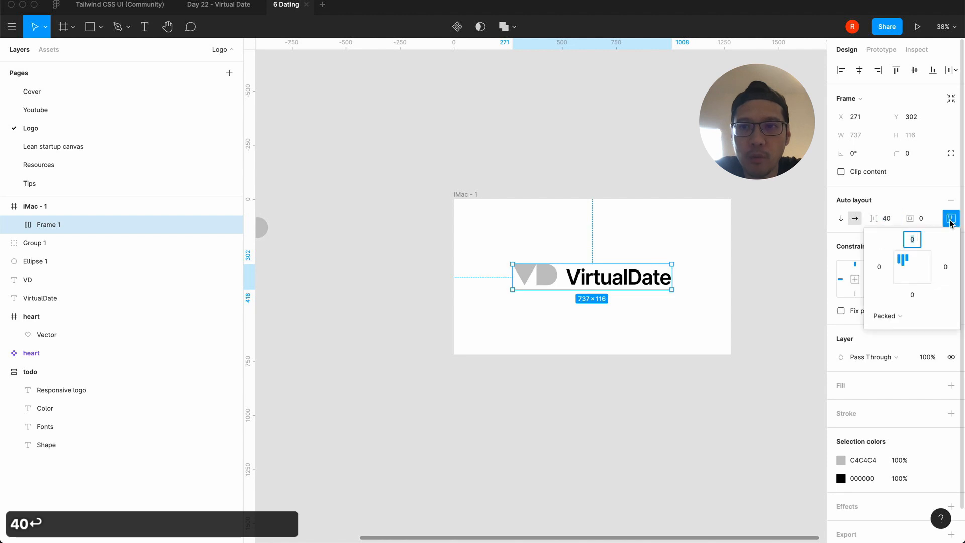
left_click(901, 271)
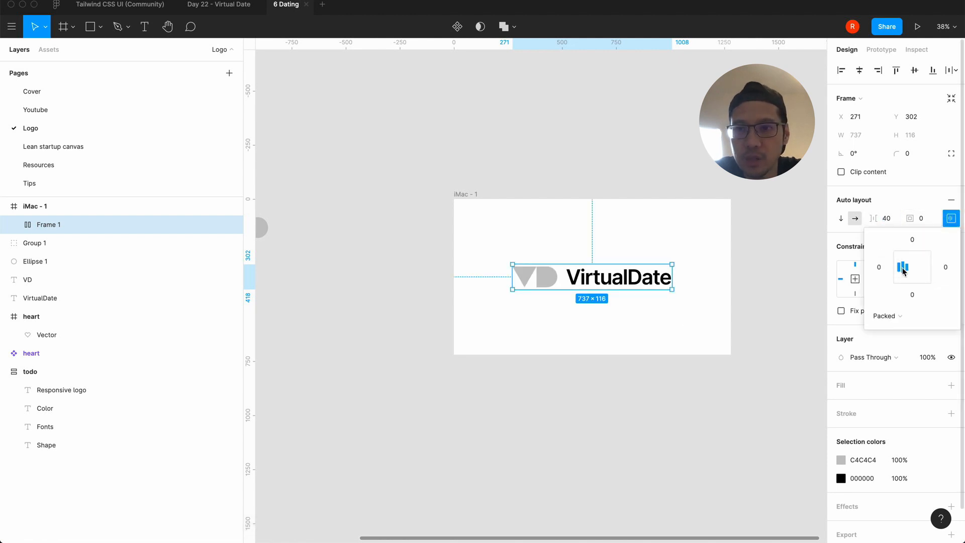
Step: Move the logo row slightly up inside the iMac frame, to about Y 286
left_click(631, 339)
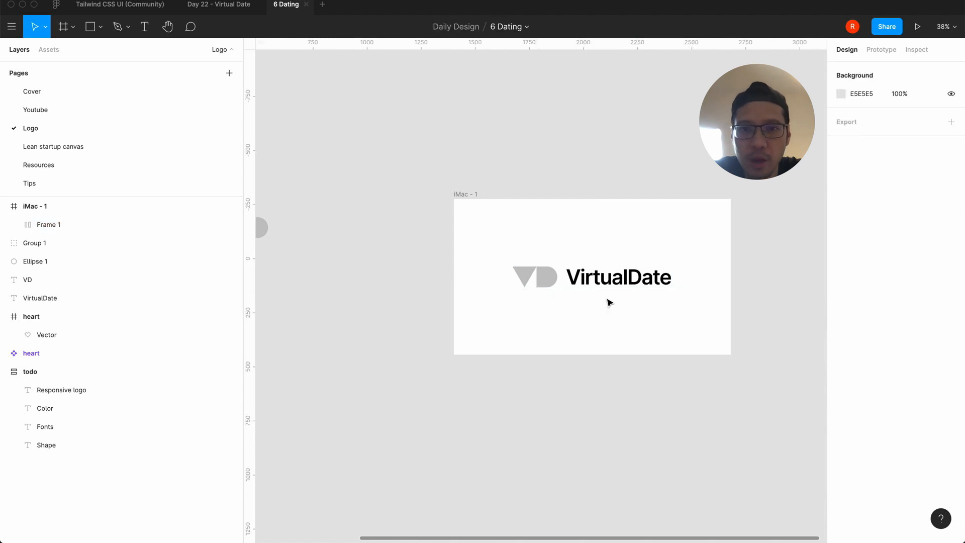
left_click_drag(607, 280, 605, 276)
left_click(528, 327)
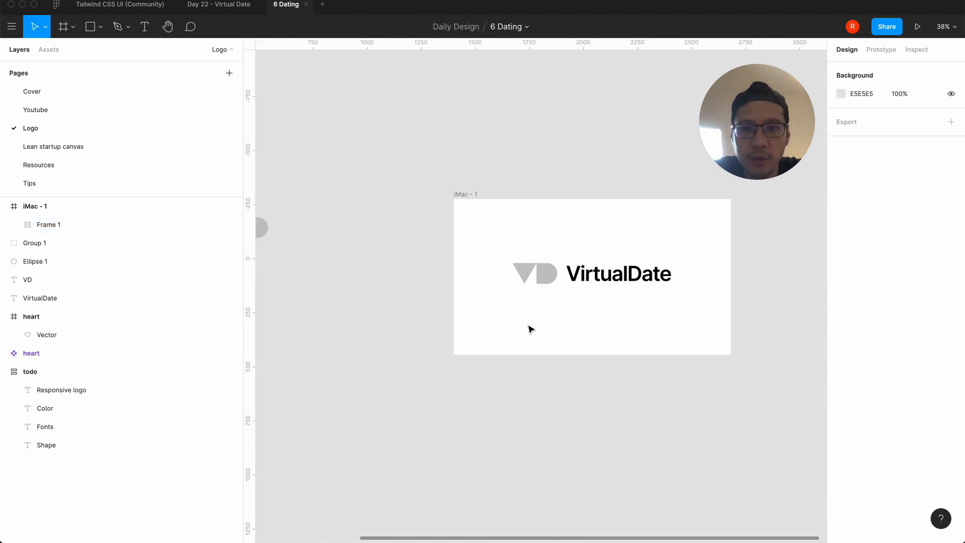
Step: Fill the VD shape group in the iMac frame with 18181B from the TailwindCSS Colors v2.0 library
left_click(546, 282)
left_click(546, 281)
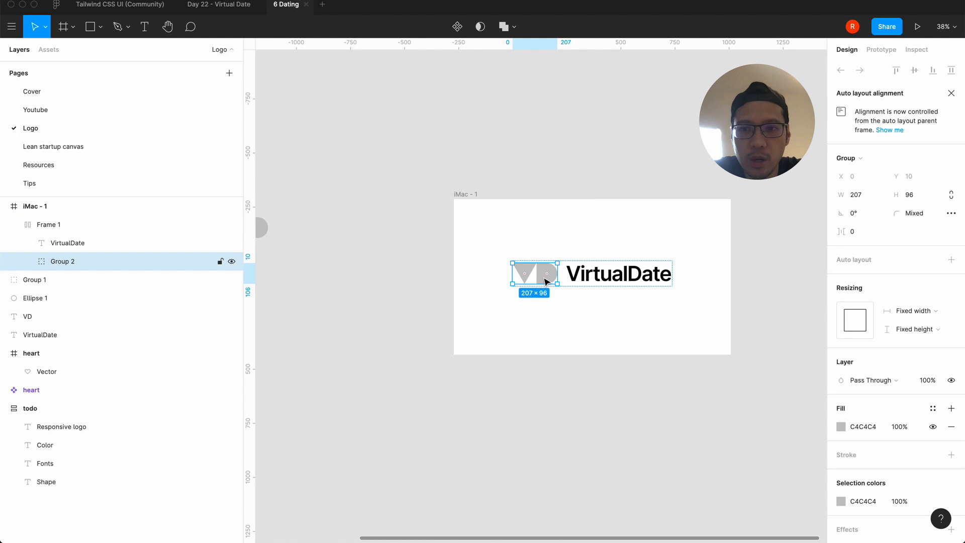
left_click(840, 426)
left_click(726, 469)
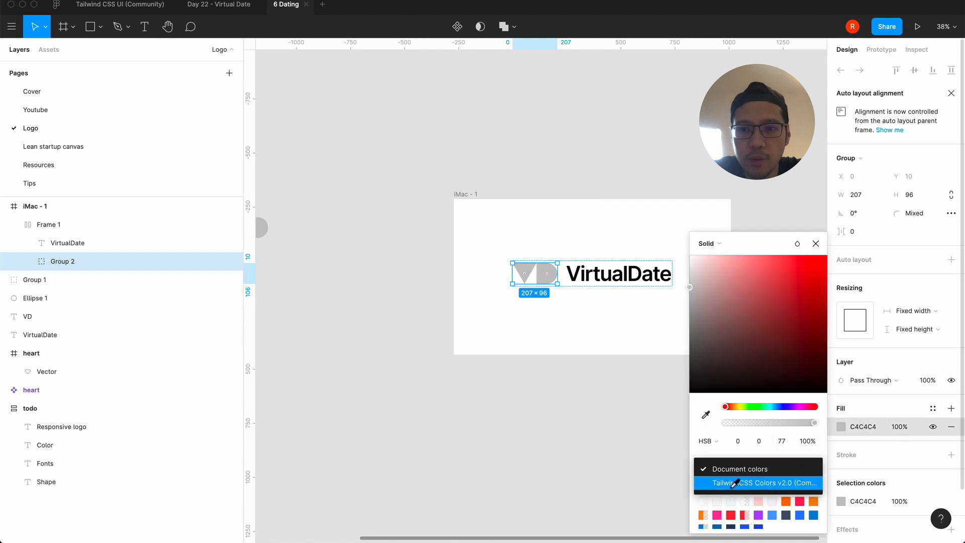
left_click(733, 482)
left_click(731, 502)
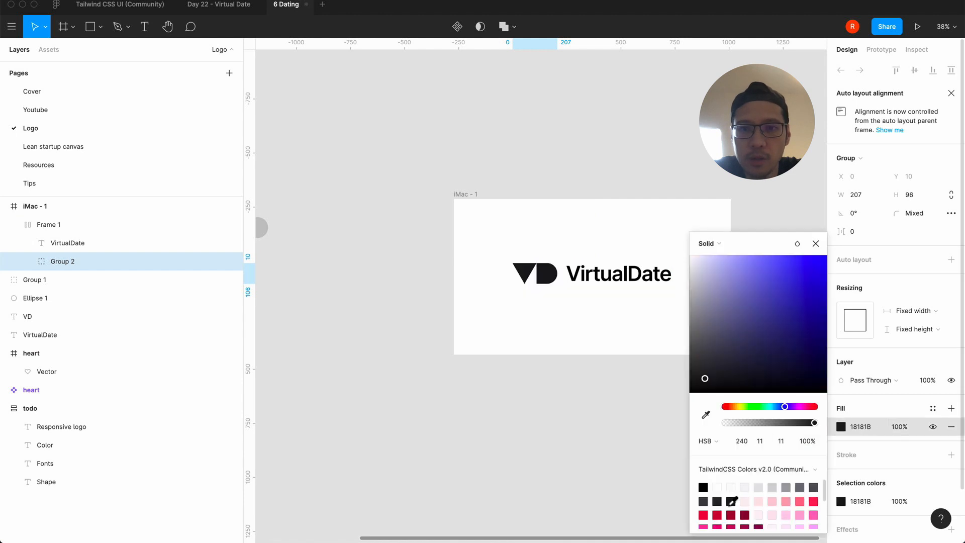
left_click(816, 243)
left_click(577, 405)
Step: Change the fill of the VirtualDate wordmark in the iMac frame to 18181B from the TailwindCSS colors
left_click(606, 287)
left_click(607, 285)
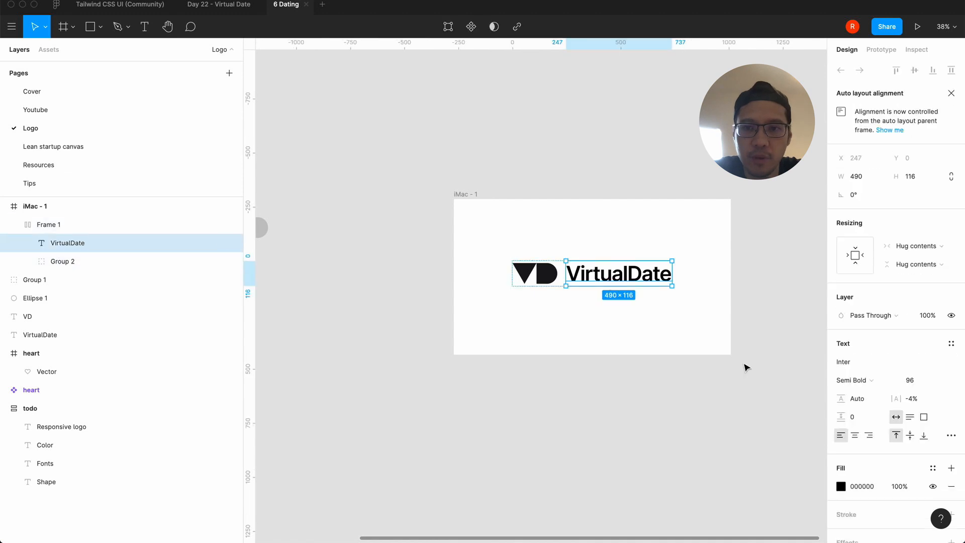
left_click(841, 487)
left_click(732, 501)
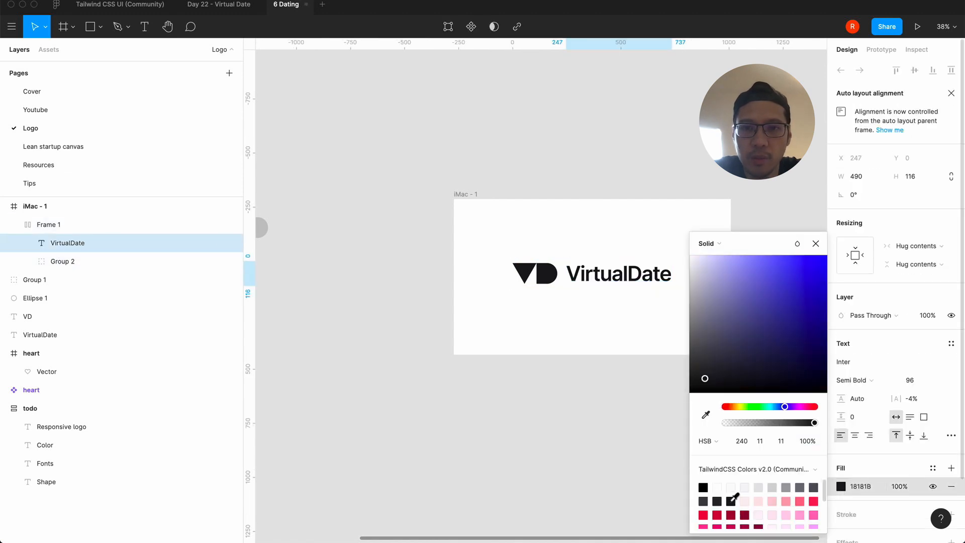
left_click(816, 243)
left_click(520, 420)
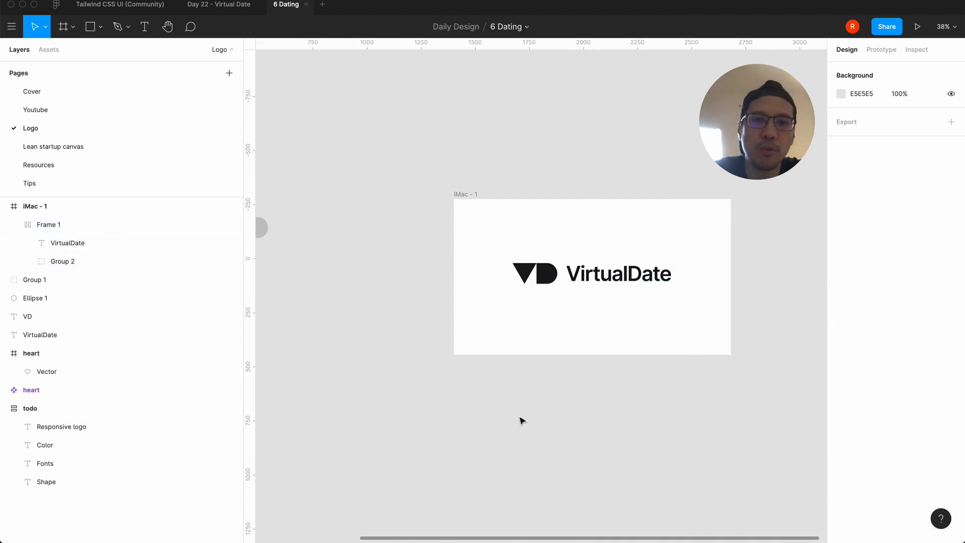
Step: Duplicate the iMac frame with its logo by copying and pasting it beside the original
scroll(521, 421, "right", 3)
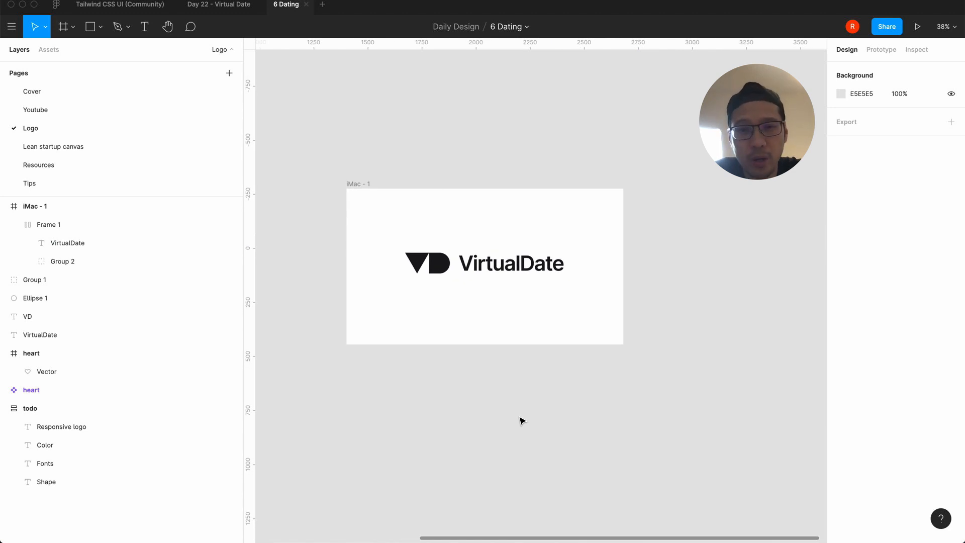
left_click(358, 184)
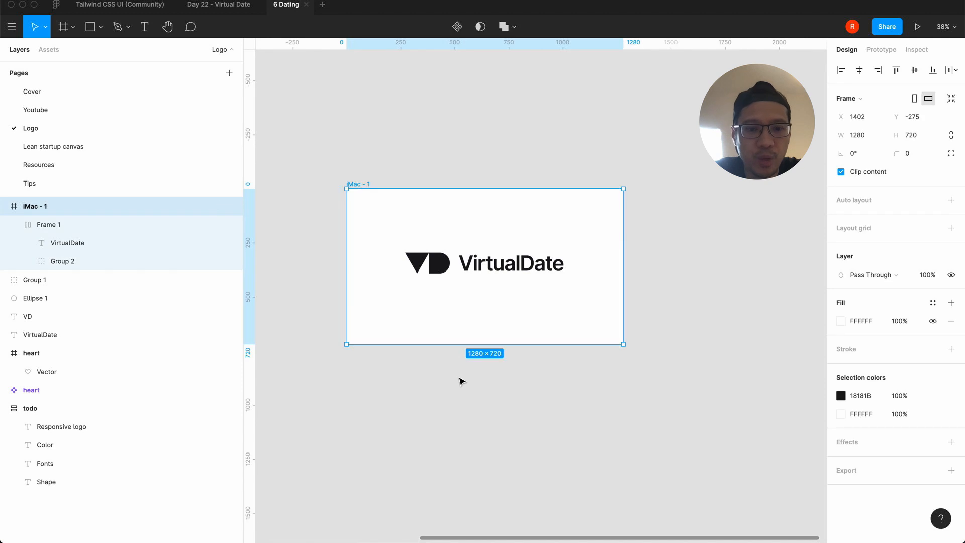
key("super+c")
key("super+v")
scroll(460, 380, "right", 5)
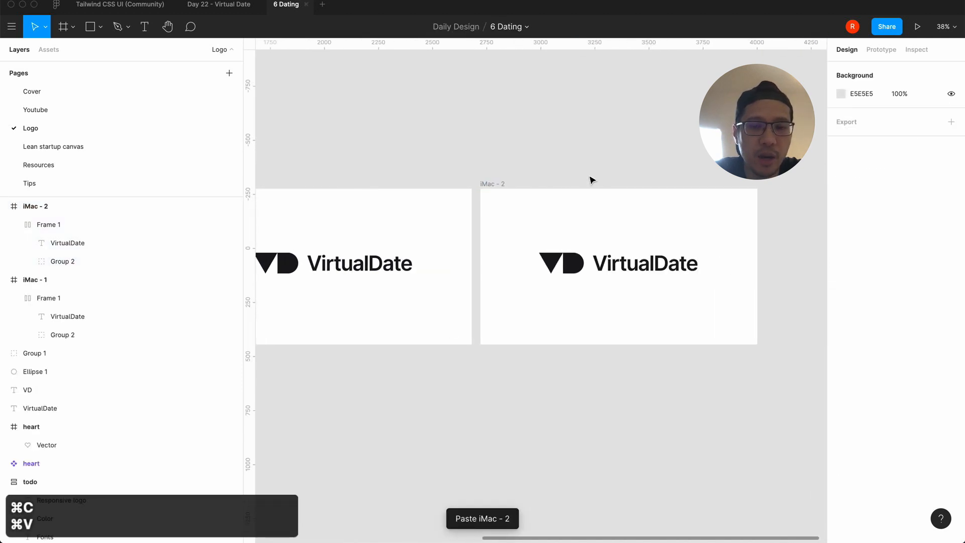
Step: Set the background fill of the duplicated iMac frame to 18181B
left_click(424, 176)
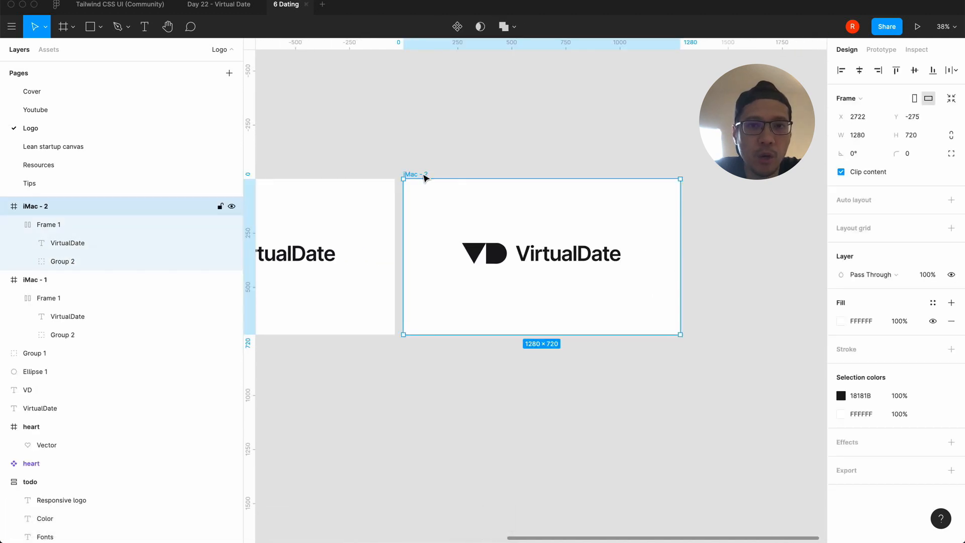
left_click(844, 322)
left_click(731, 501)
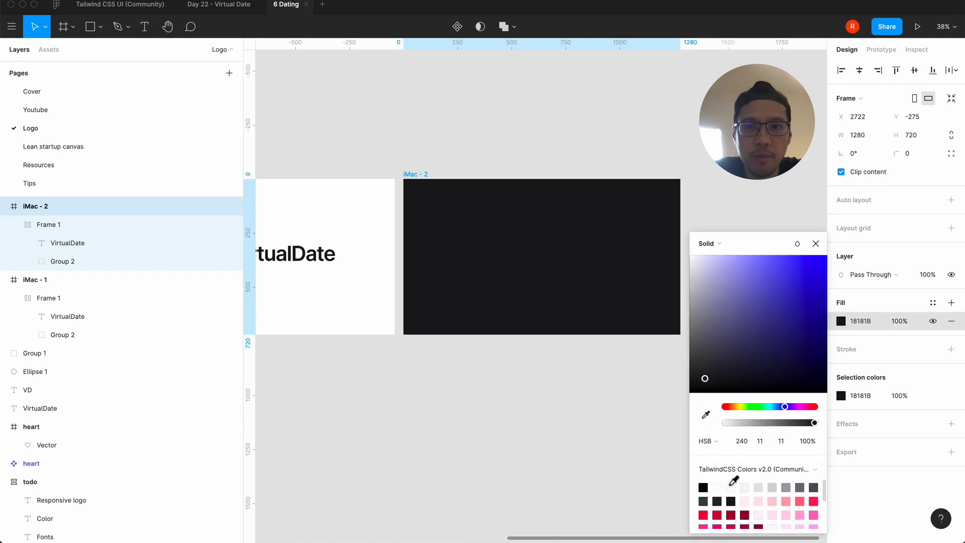
left_click(814, 245)
left_click(504, 451)
Step: Recolor the whole logo in the dark iMac frame from its selection colors to FAFAFA
left_click(513, 261)
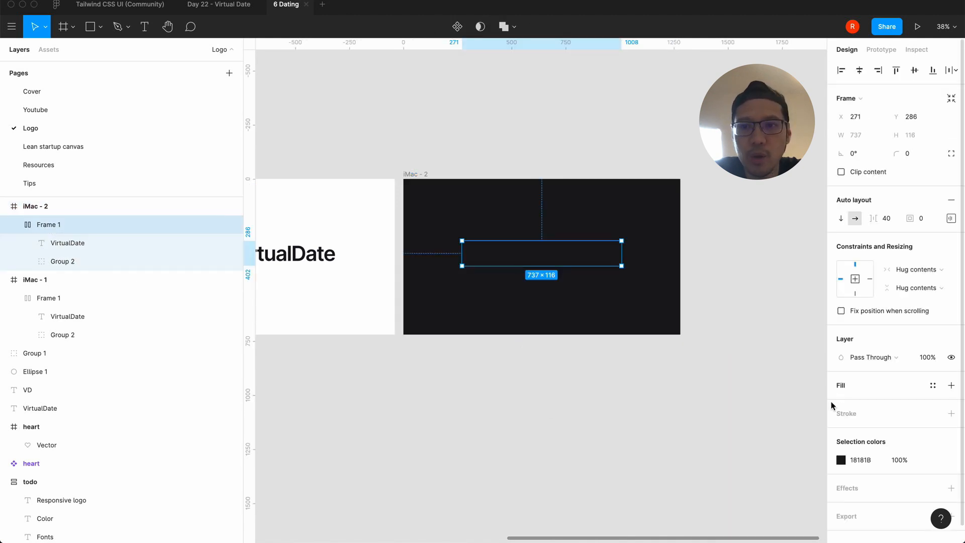
left_click(841, 459)
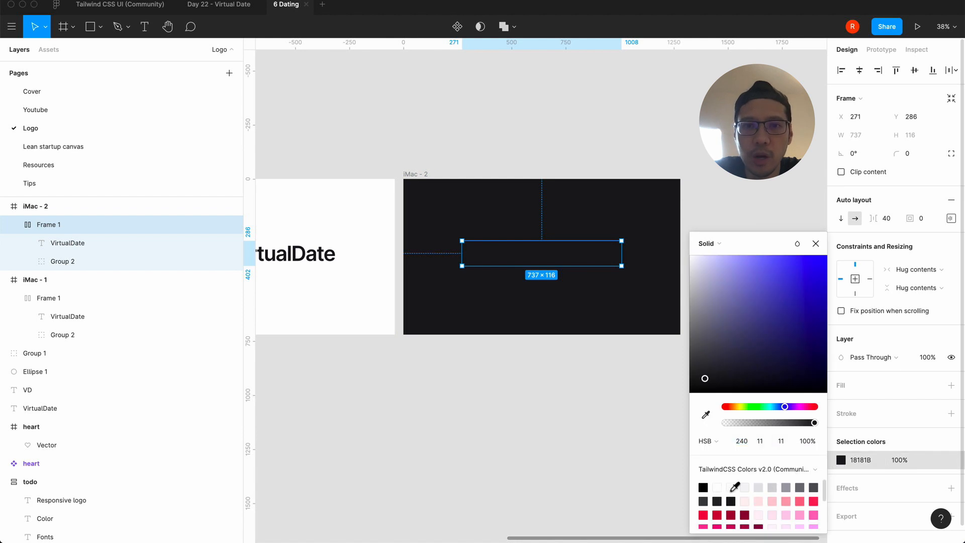
left_click(734, 486)
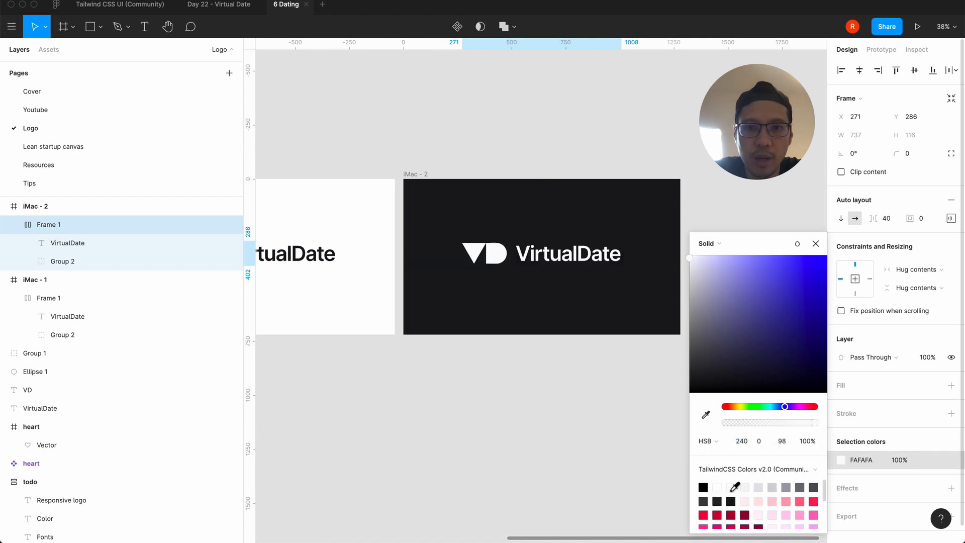
left_click(815, 243)
left_click(536, 430)
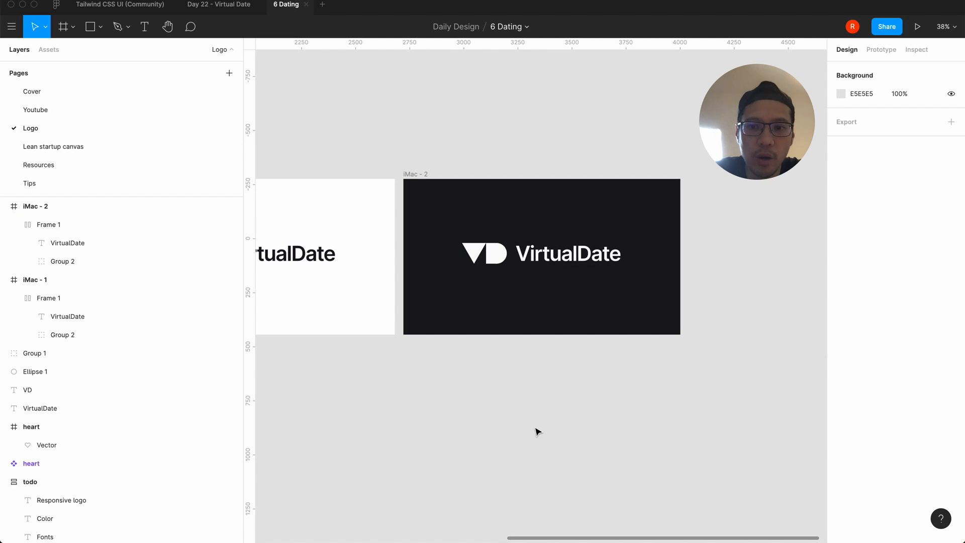
Step: Examine the light and dark logo versions at full size and at reduced zoom levels
key("shift+0")
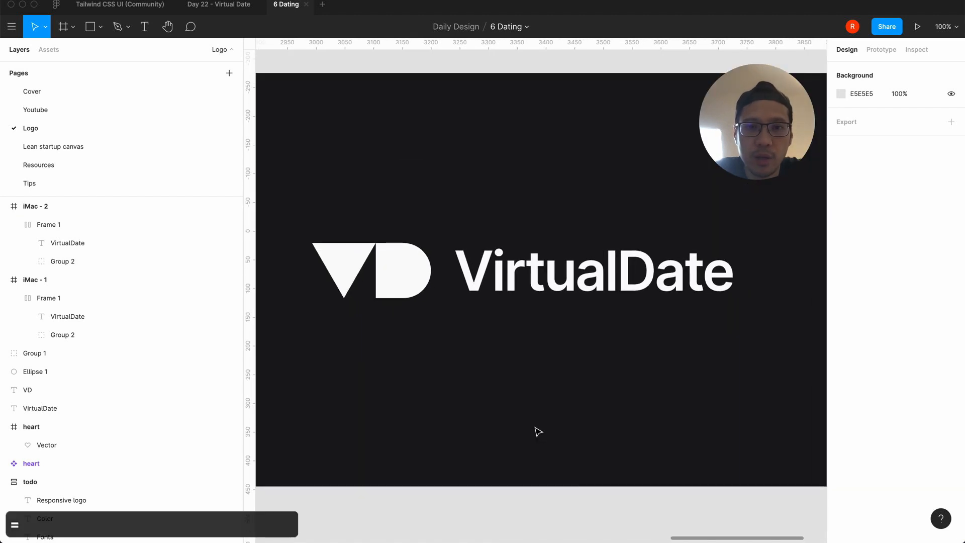
scroll(538, 432, "left", 1)
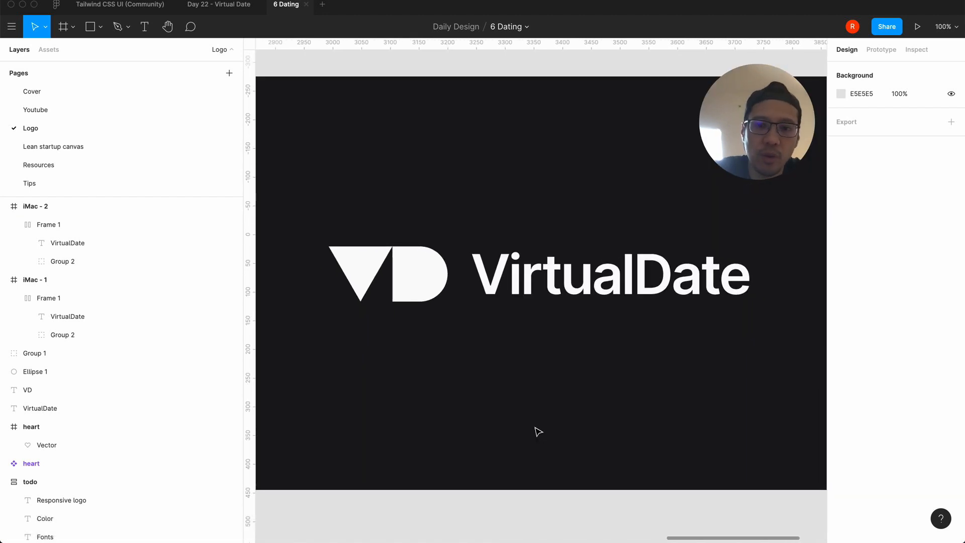
key("minus")
key("minus")
scroll(538, 431, "left", 3)
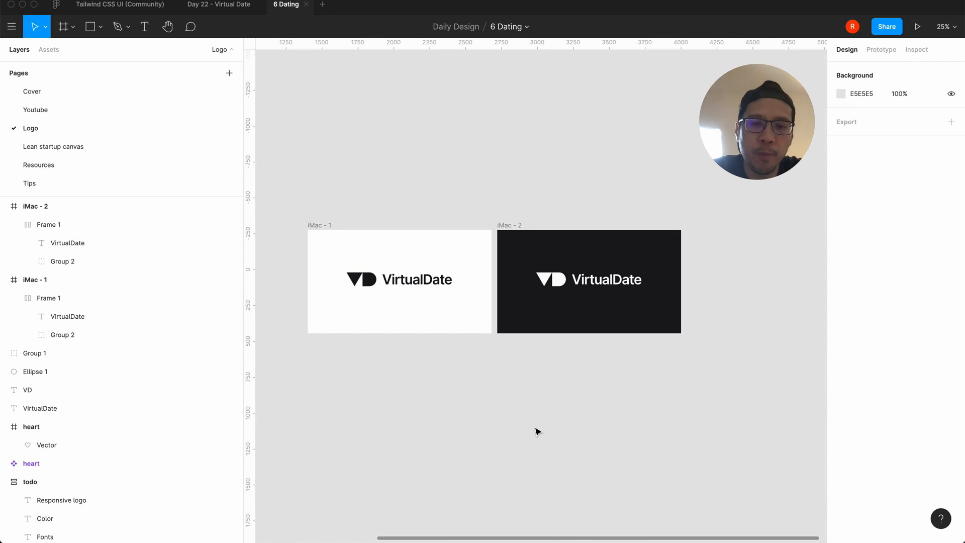
key("=")
key("=")
key("-")
key("-")
key("-")
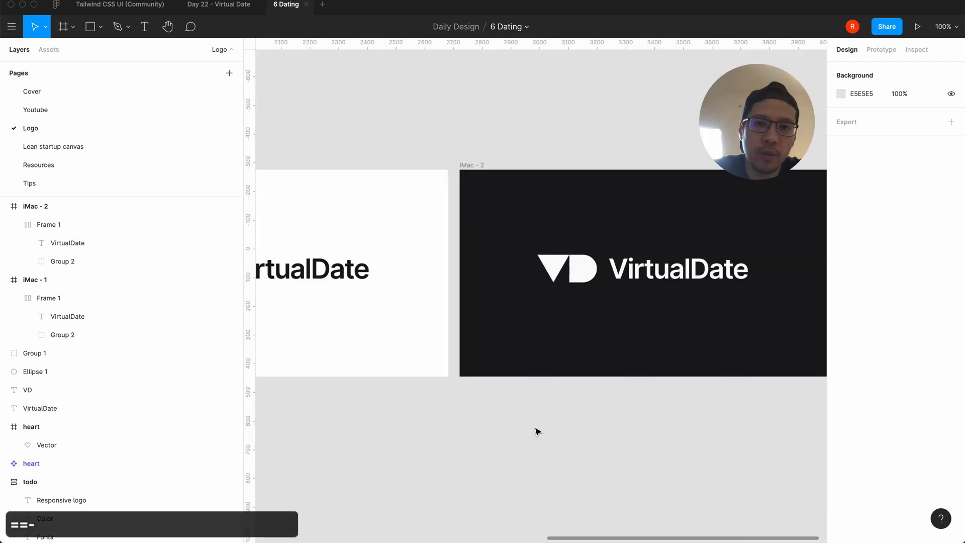
key("=")
key("=")
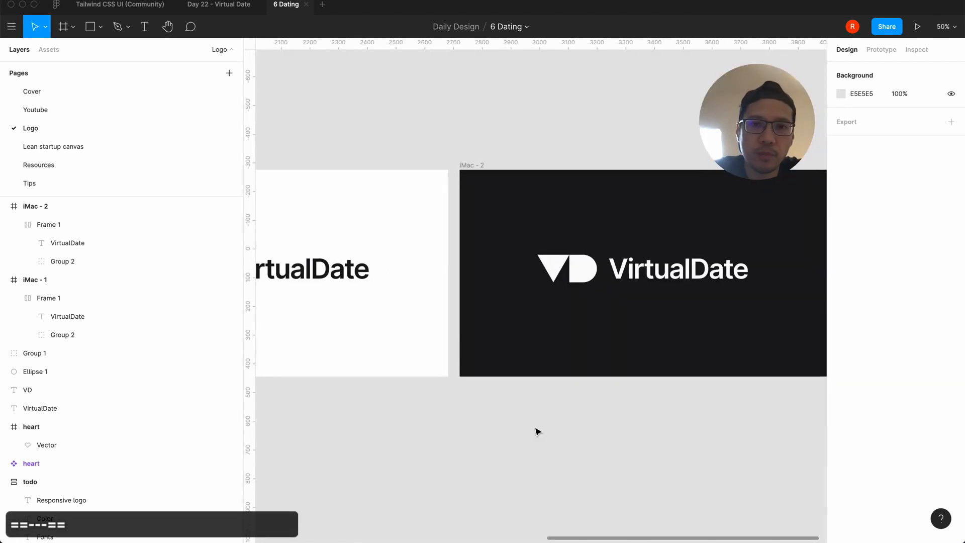
key("minus")
scroll(538, 431, "left", 3)
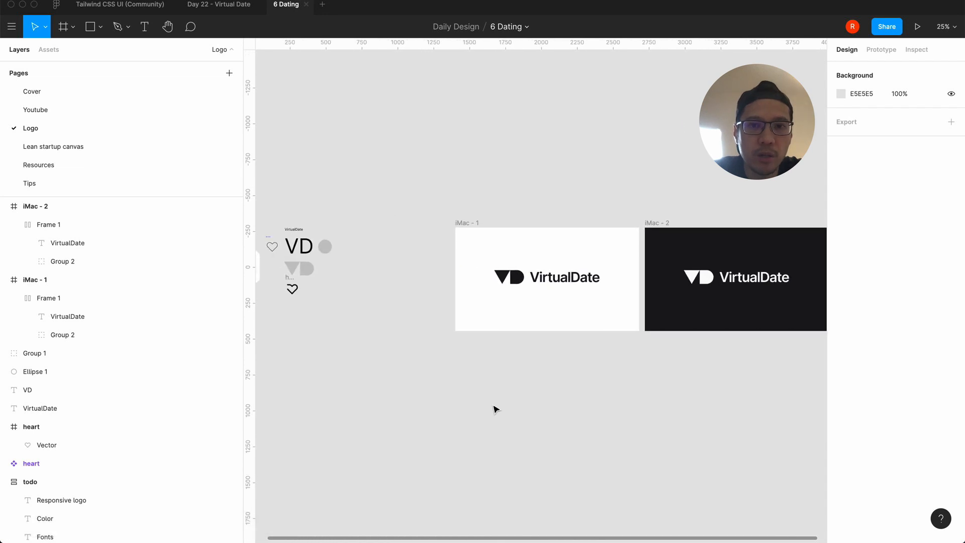
Step: Copy both the light and the dark iMac frames and place the pasted pair directly below the originals
left_click(464, 222)
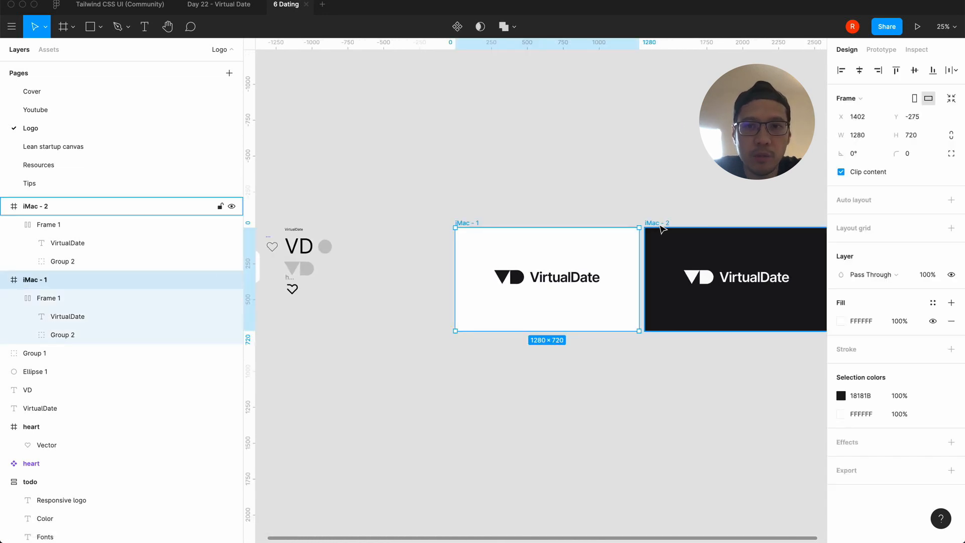
left_click(660, 223, "shift")
key("super+c")
key("super+v")
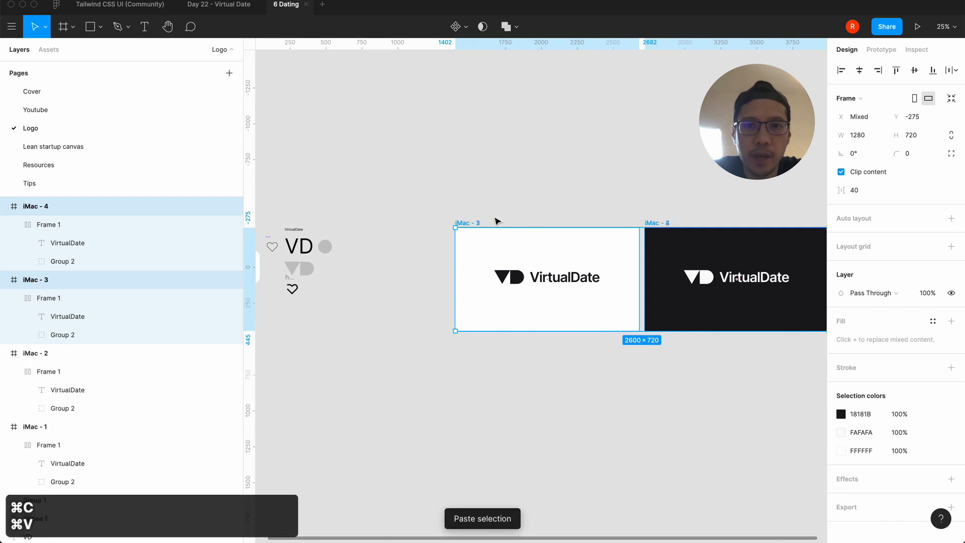
left_click_drag(463, 221, 470, 349)
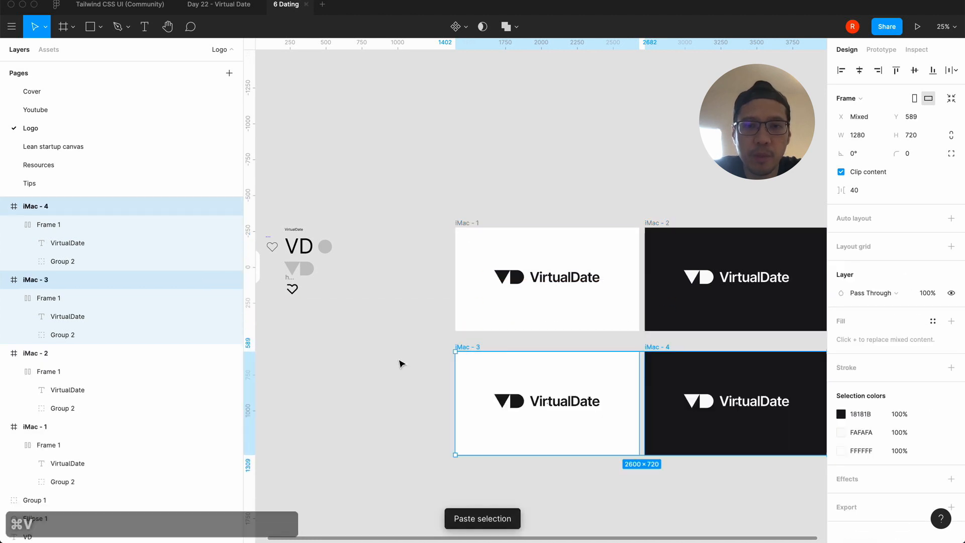
Step: Copy the bold heart vector from the drafts and paste it into the logo layout of the lower light frame
double_click(509, 401)
double_click(509, 401)
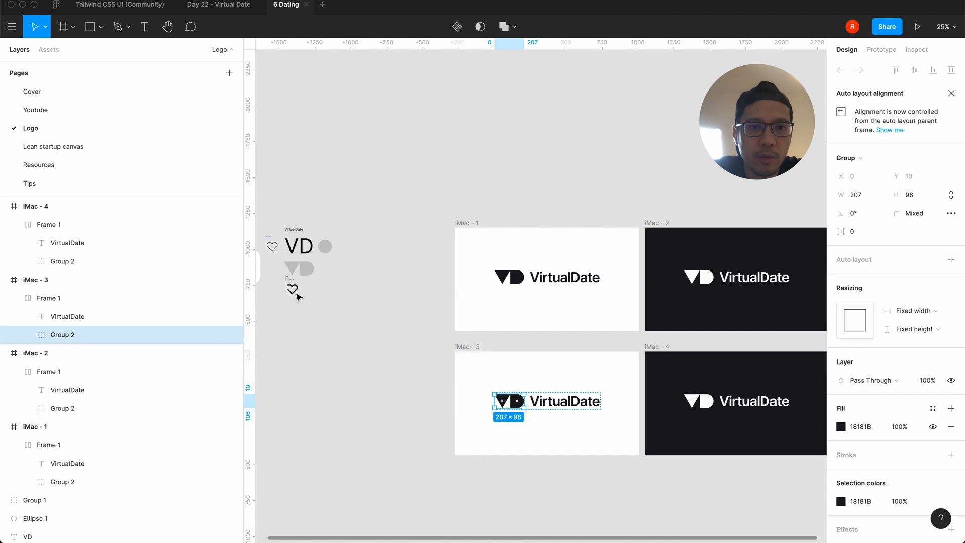
left_click(293, 291)
key("super+c")
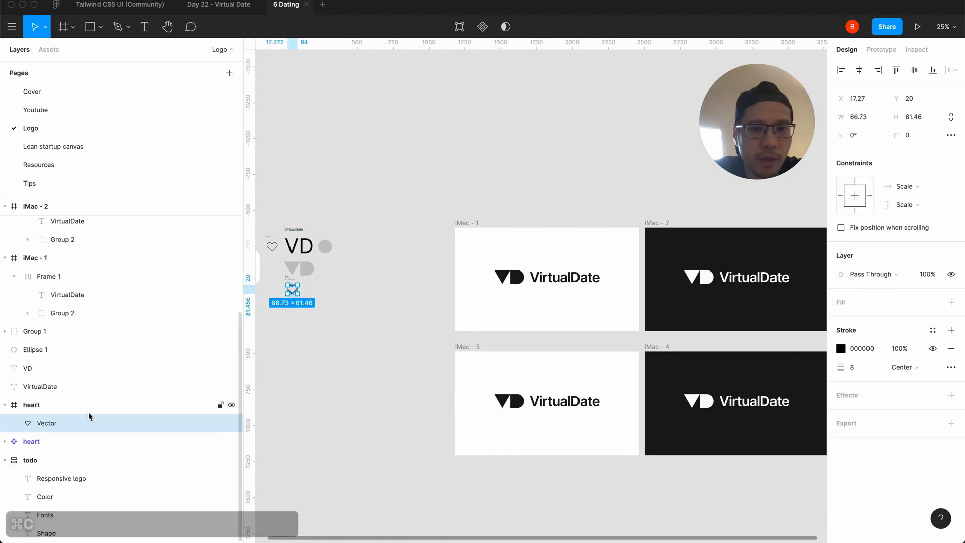
left_click(515, 402)
key("super+v")
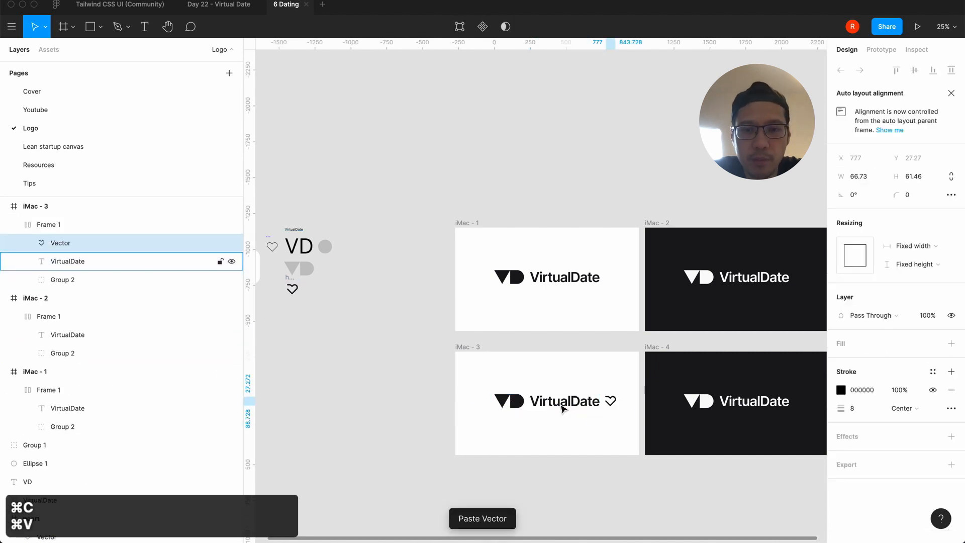
Step: Delete the VD shape group from the lower light frame's logo and move the heart in front of the wordmark
left_click(514, 402)
key("BackSpace")
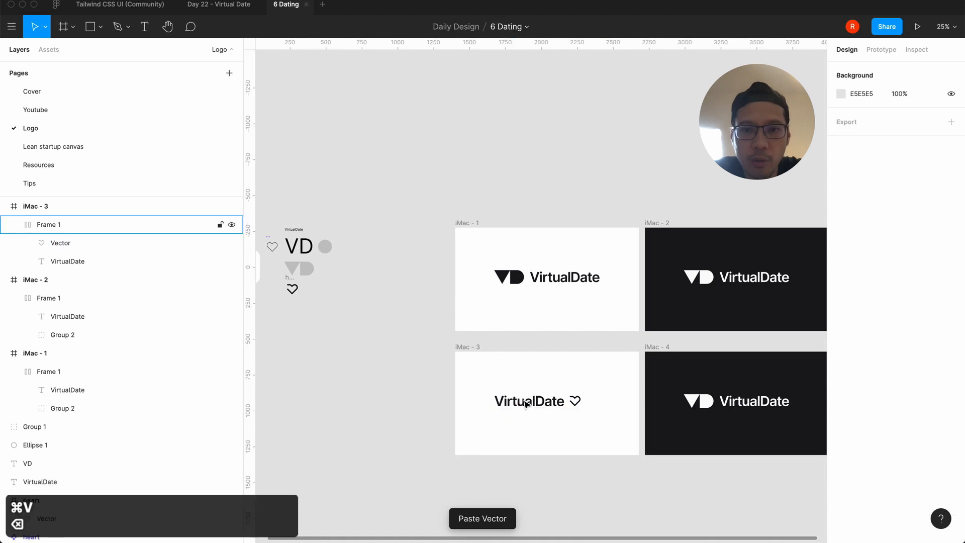
left_click(574, 403)
key("Left")
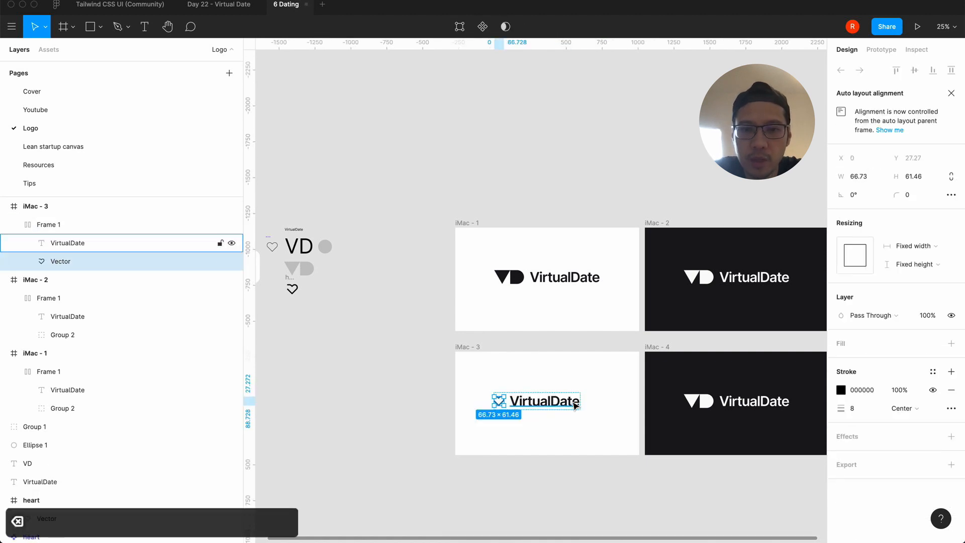
Step: Center the heart logo layout horizontally within the lower light frame
left_click(351, 424)
key("equal")
scroll(352, 424, "down", 5)
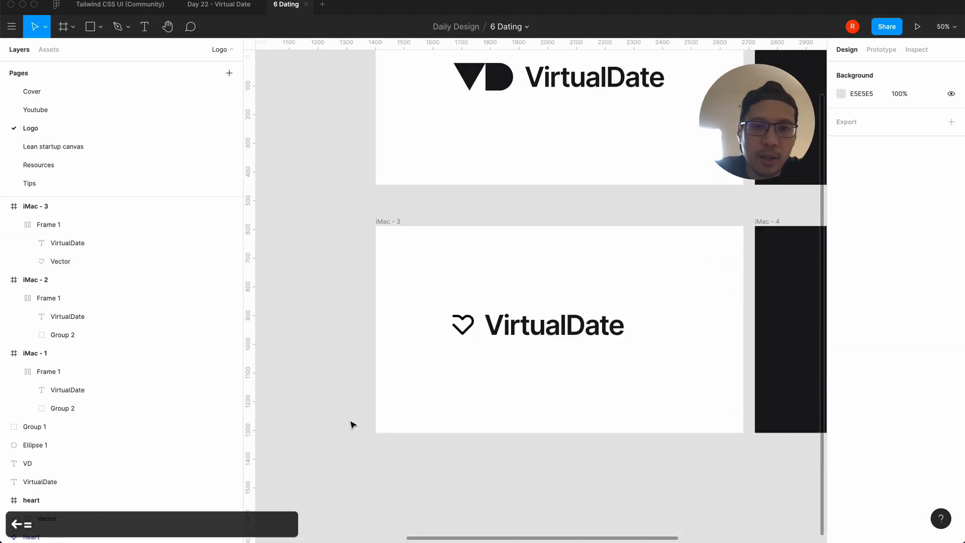
left_click(468, 341)
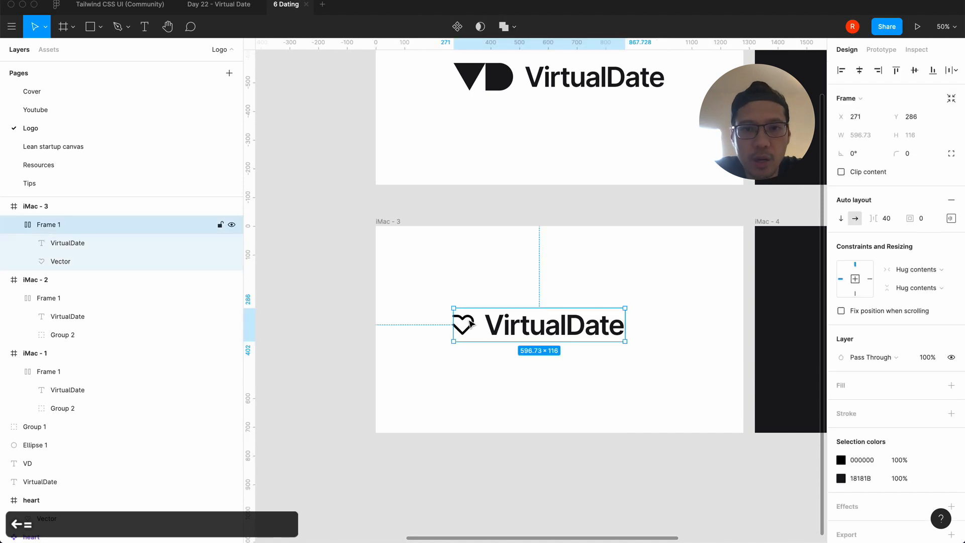
left_click(858, 66)
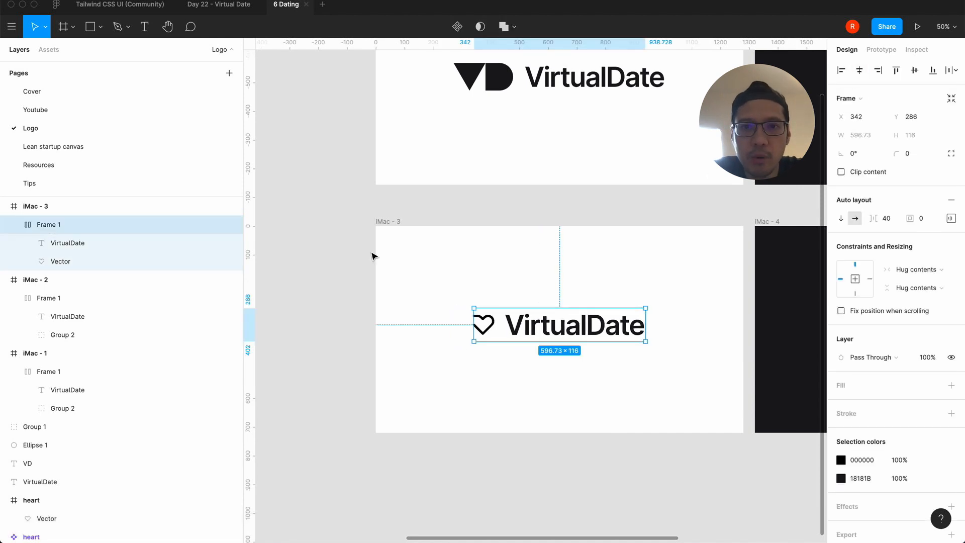
left_click(347, 259)
Step: Lock the proportions of the heart vector in the lower light frame's logo and set its height to 96
double_click(495, 326)
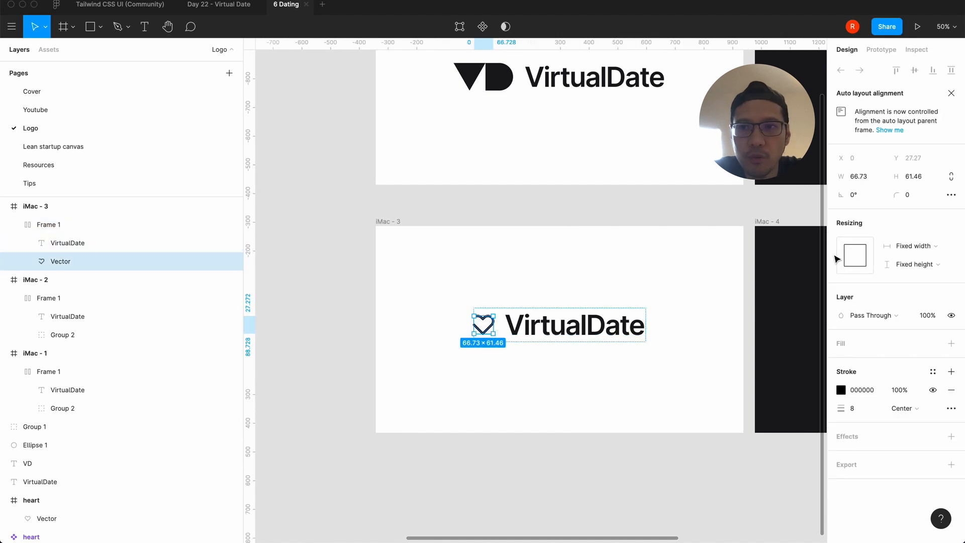
left_click(951, 176)
left_click(918, 180)
type("96")
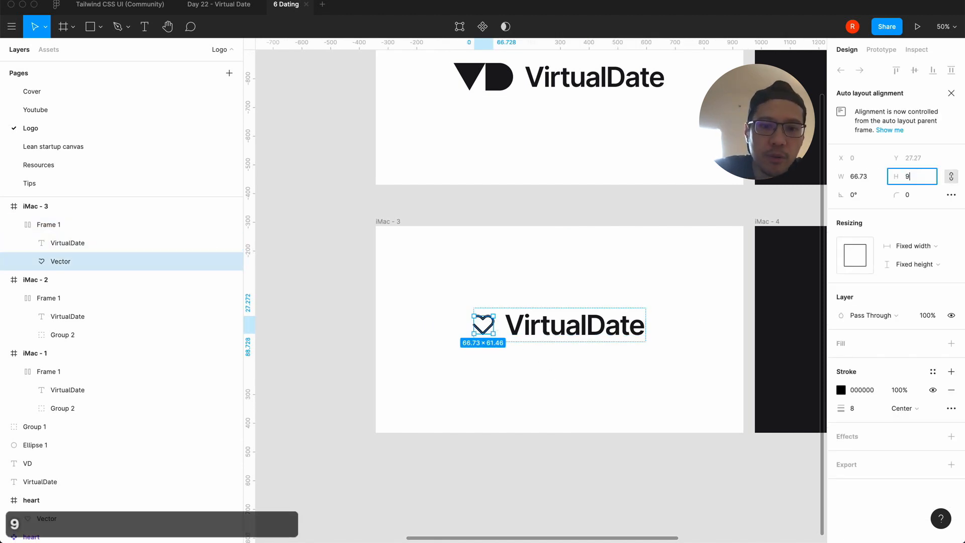
key("Return")
left_click(556, 417)
Step: Copy the enlarged heart into the lower dark frame's logo layout and set its stroke color to FAFAFA
scroll(556, 418, "right", 5)
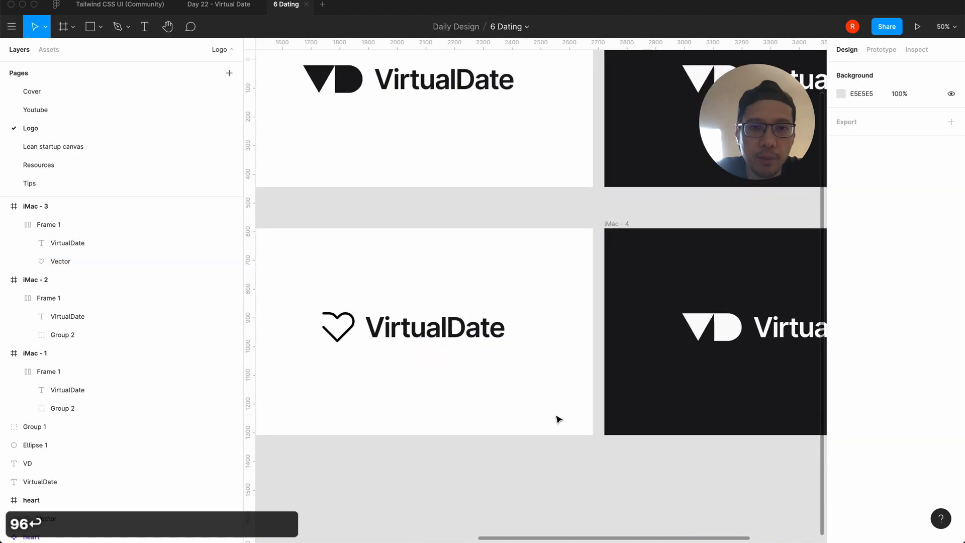
double_click(347, 339)
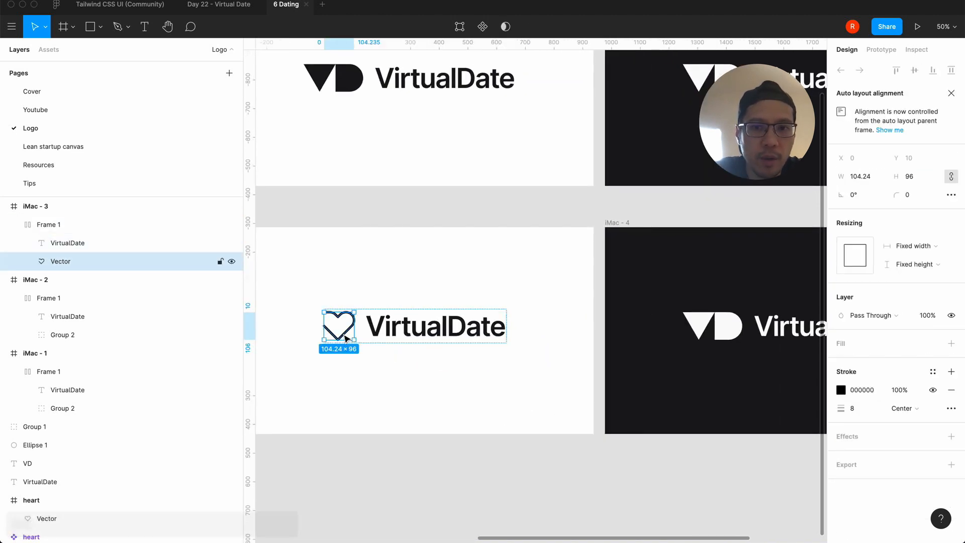
key("ctrl+c")
left_click(757, 330)
scroll(757, 330, "right", 6)
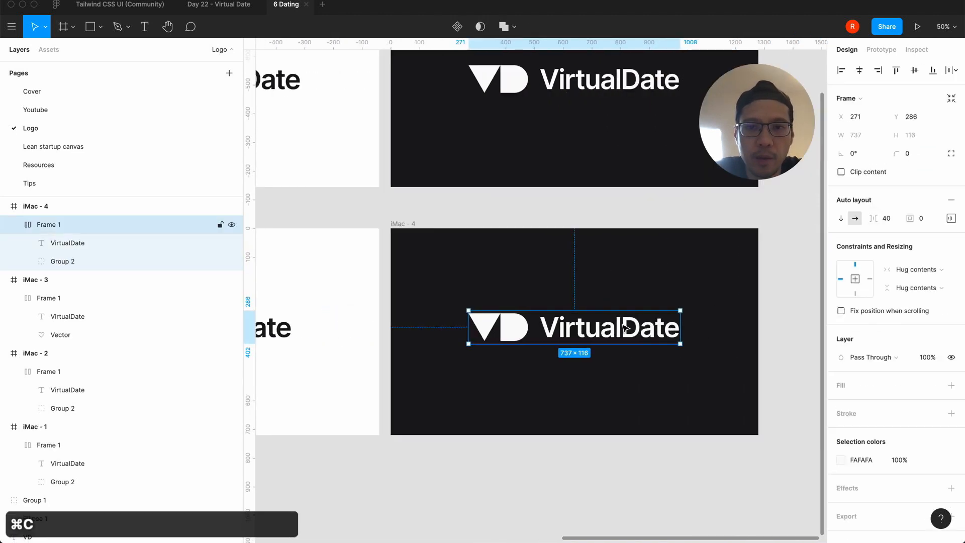
key("ctrl+v")
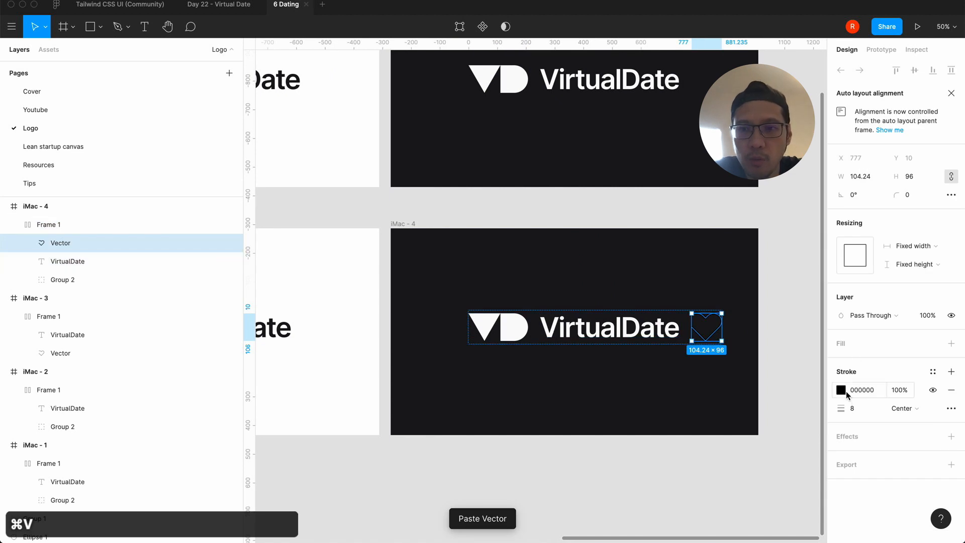
left_click(841, 391)
left_click(730, 486)
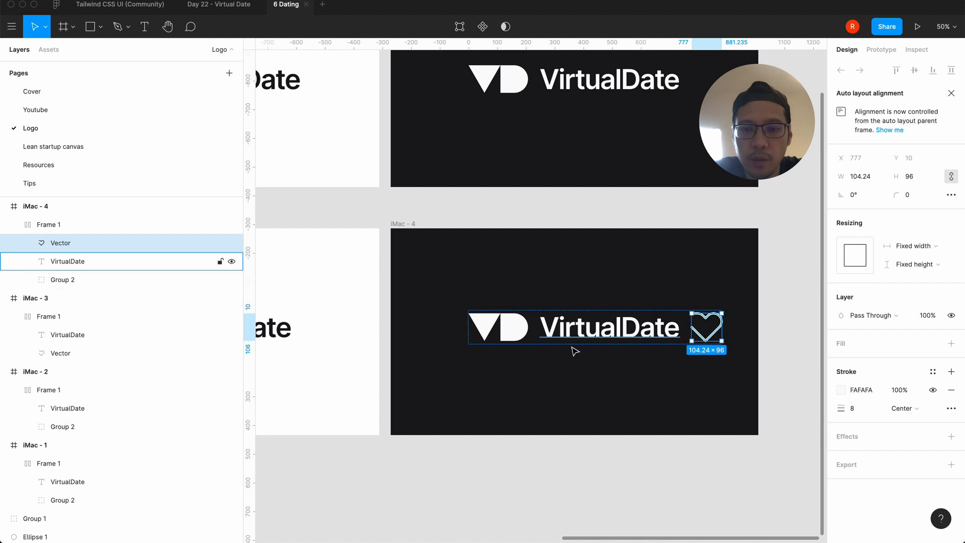
Step: Move the heart in front of the wordmark in the lower dark frame and delete the VD shape group
key("Left")
left_click(516, 337)
key("BackSpace")
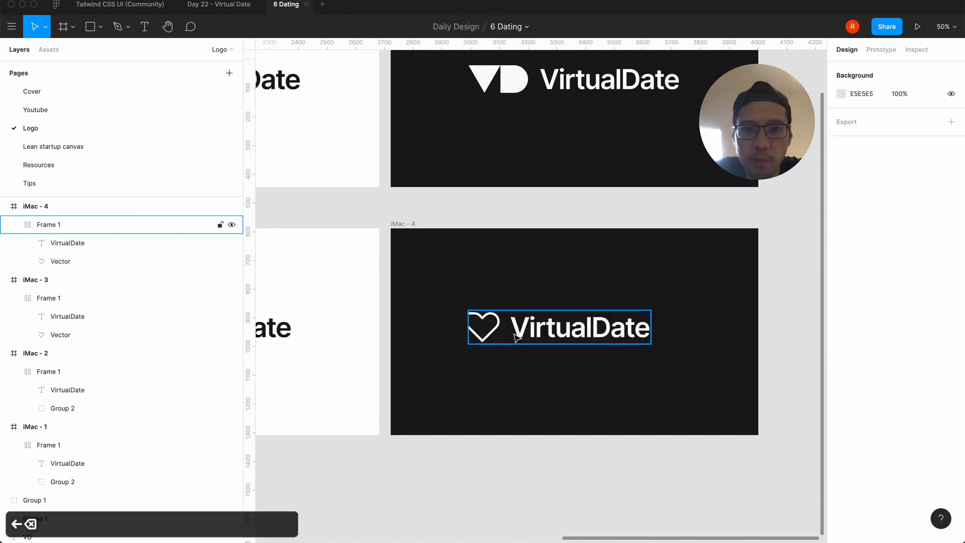
Step: Open the font family of the VirtualDate wordmark in the lower light frame for editing
scroll(507, 413, "left", 5)
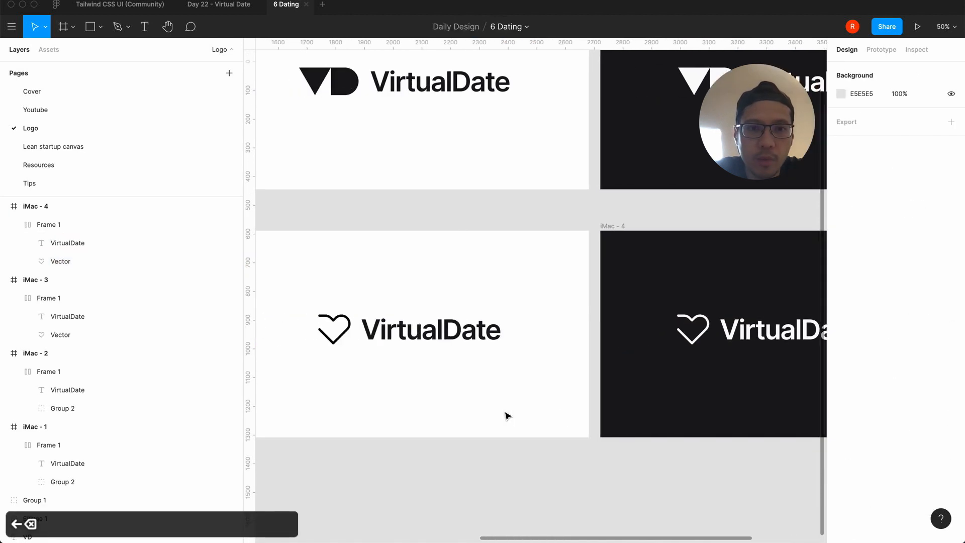
double_click(459, 340)
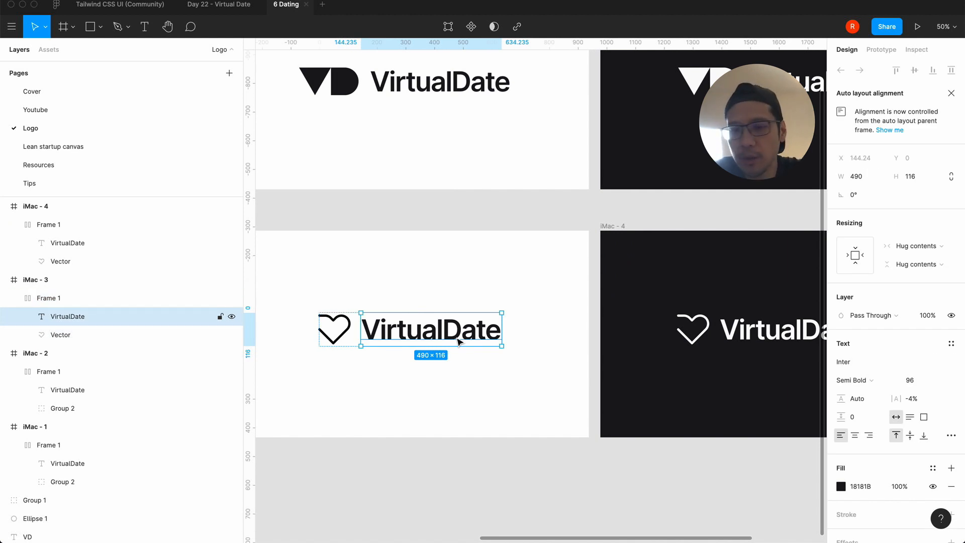
left_click(851, 362)
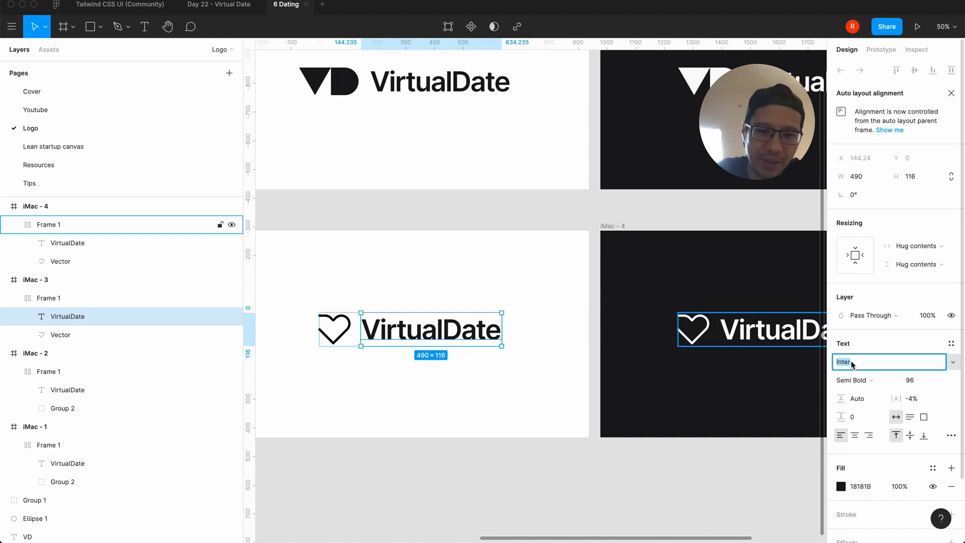
Step: Change the font of the VirtualDate text in the iMac - 3 logo to Nunito
type("nun")
key("Return")
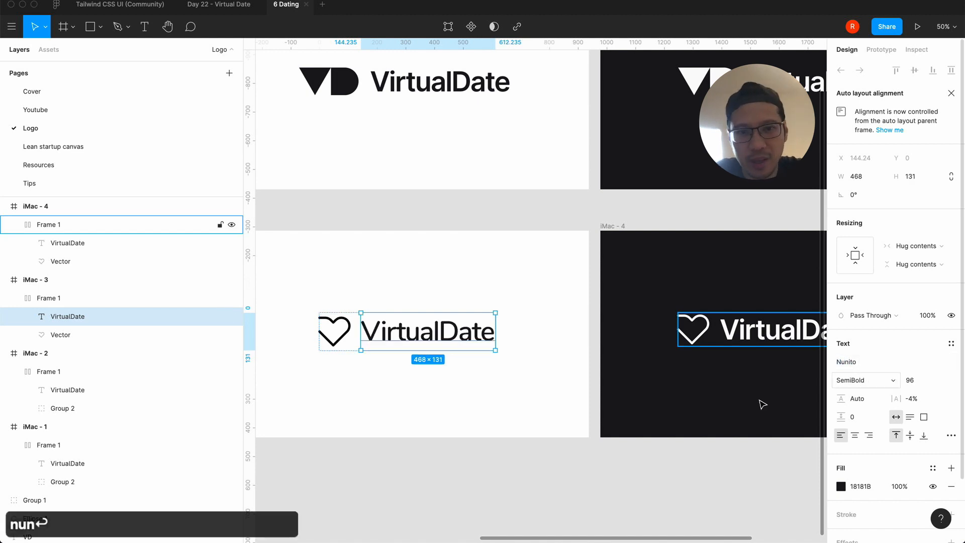
left_click(561, 447)
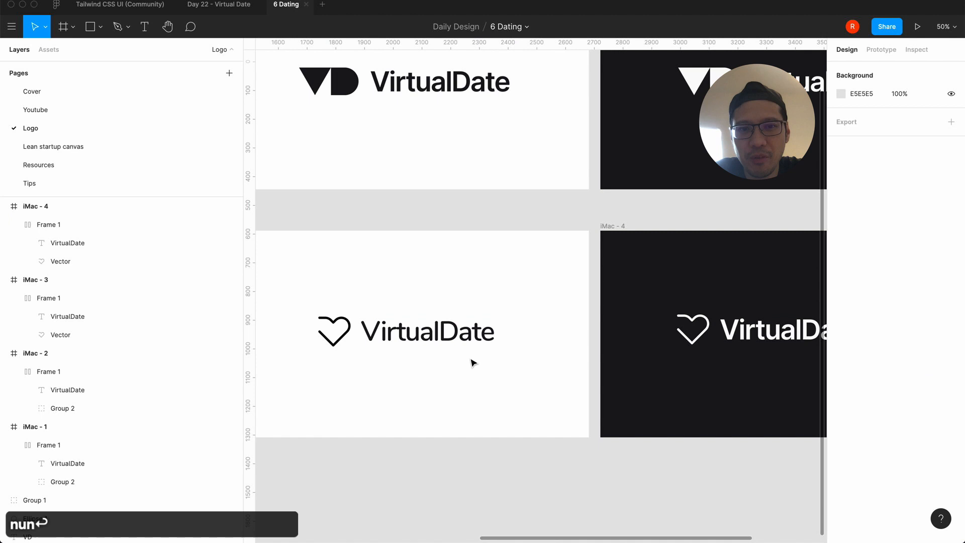
Step: Set the weight of the VirtualDate text in iMac - 3 to Bold
left_click(471, 332)
left_click(472, 341)
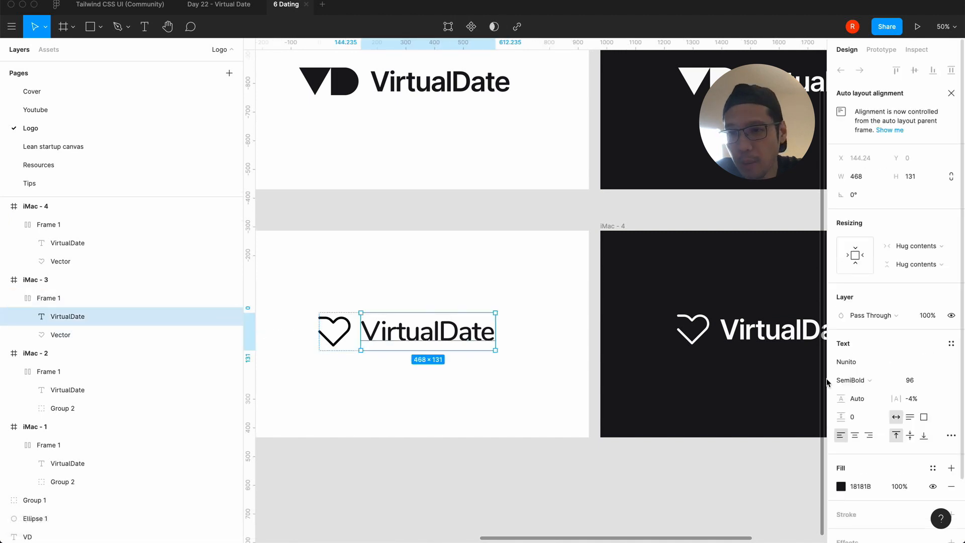
left_click(871, 382)
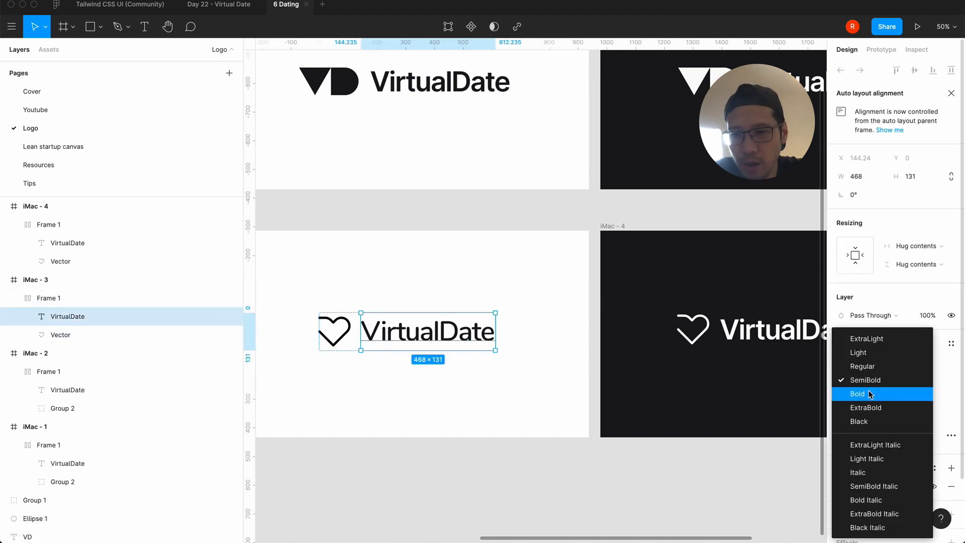
left_click(865, 393)
left_click(502, 464)
left_click(427, 333)
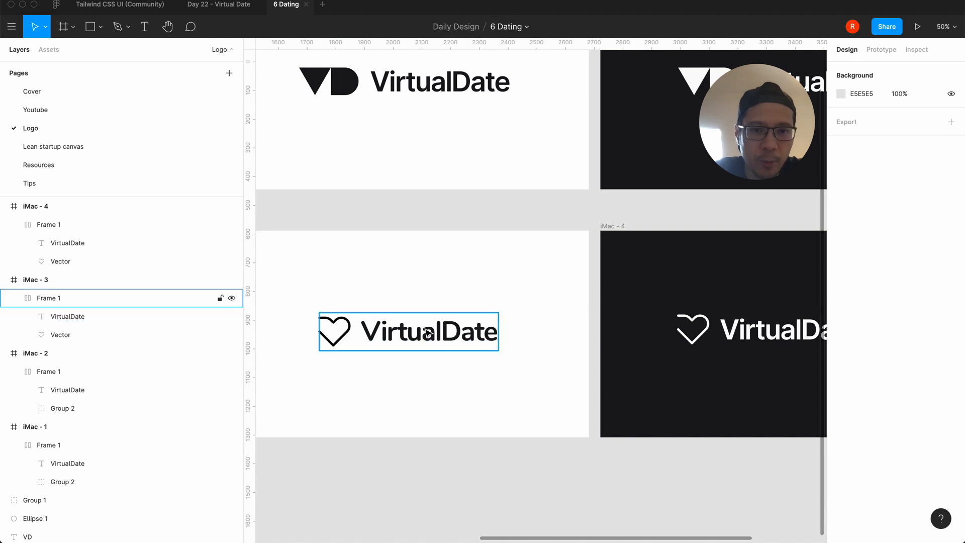
double_click(427, 333)
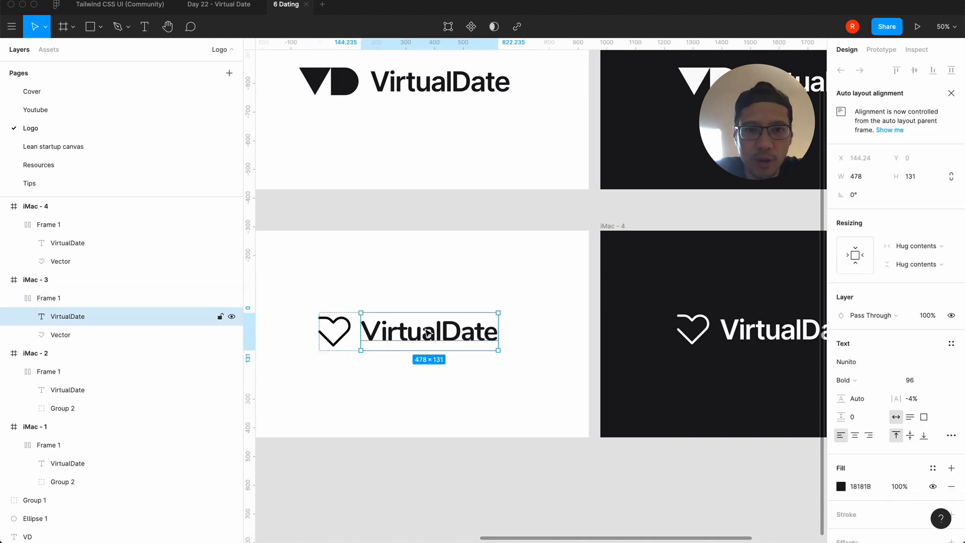
Step: Change the font of the VirtualDate text in the dark iMac - 4 logo to Nunito
scroll(427, 333, "right", 3)
left_click(704, 329)
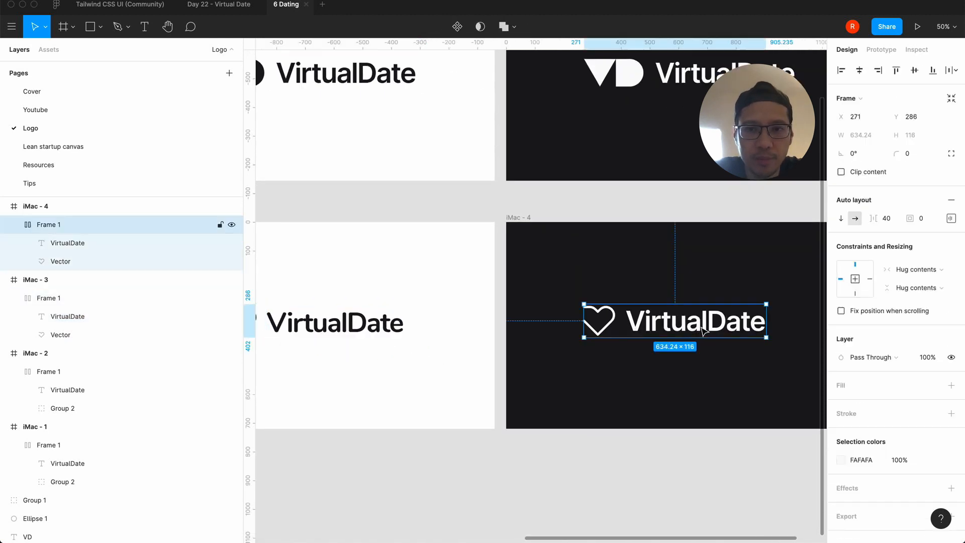
double_click(704, 329)
left_click(872, 360)
type("nun")
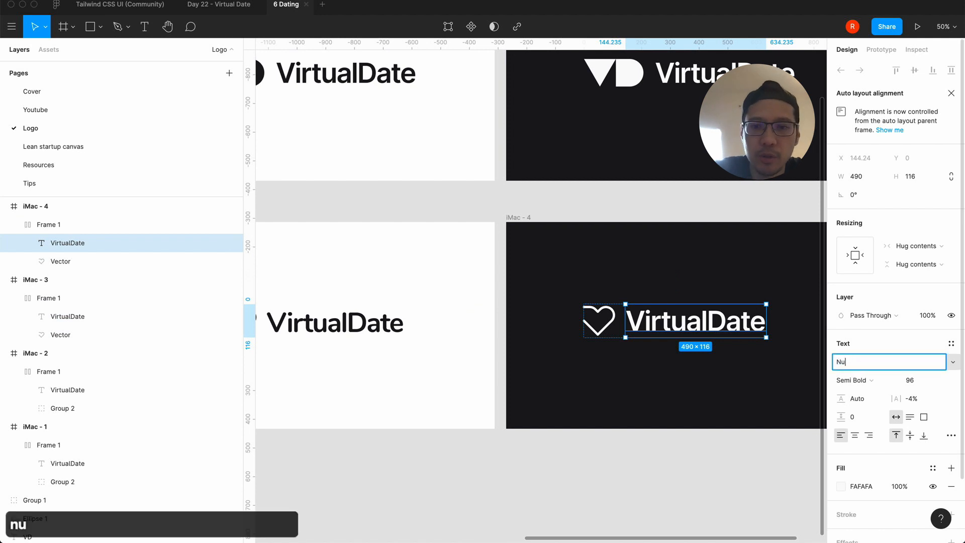
key("Return")
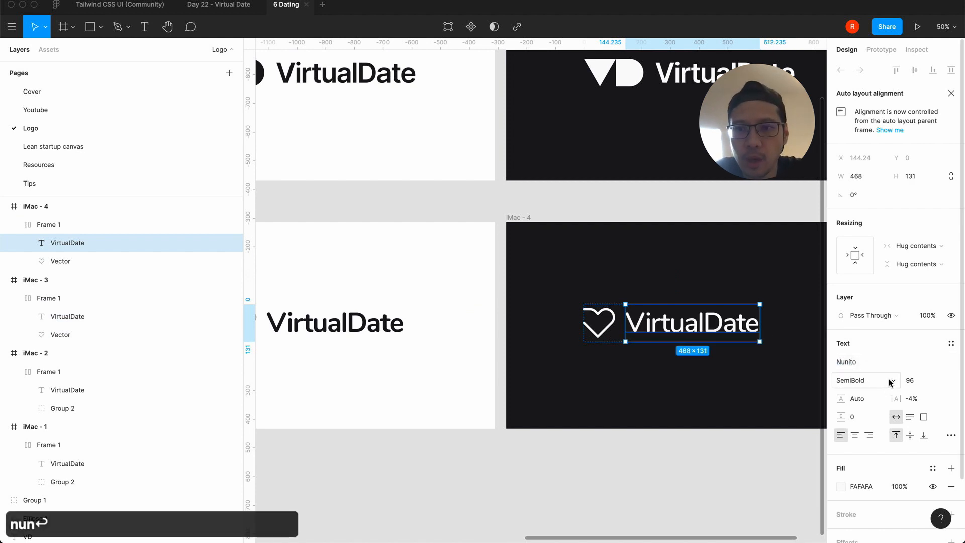
left_click(517, 451)
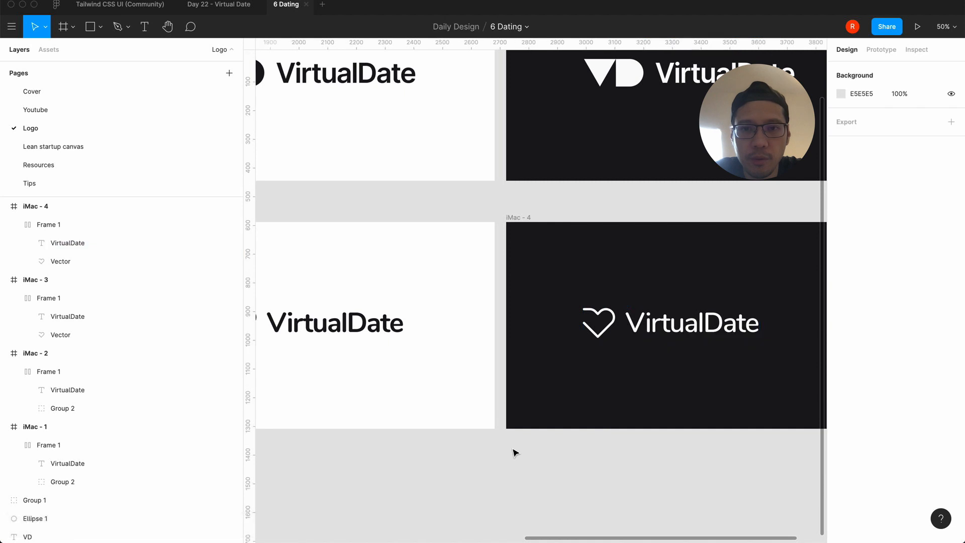
Step: Try a stroke width of 16 on the heart icon in the iMac - 3 logo
scroll(514, 452, "left", 4)
scroll(514, 452, "up", 5)
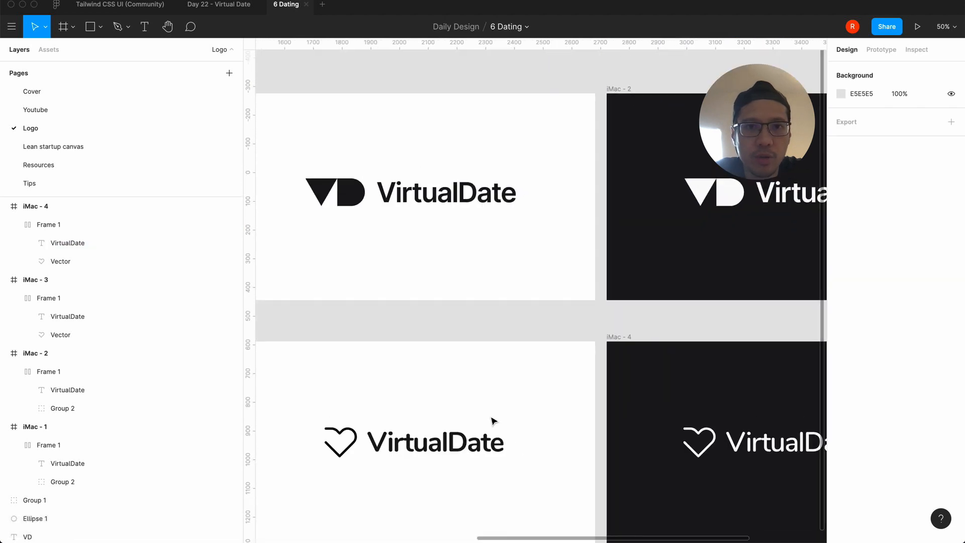
scroll(485, 369, "down", 6)
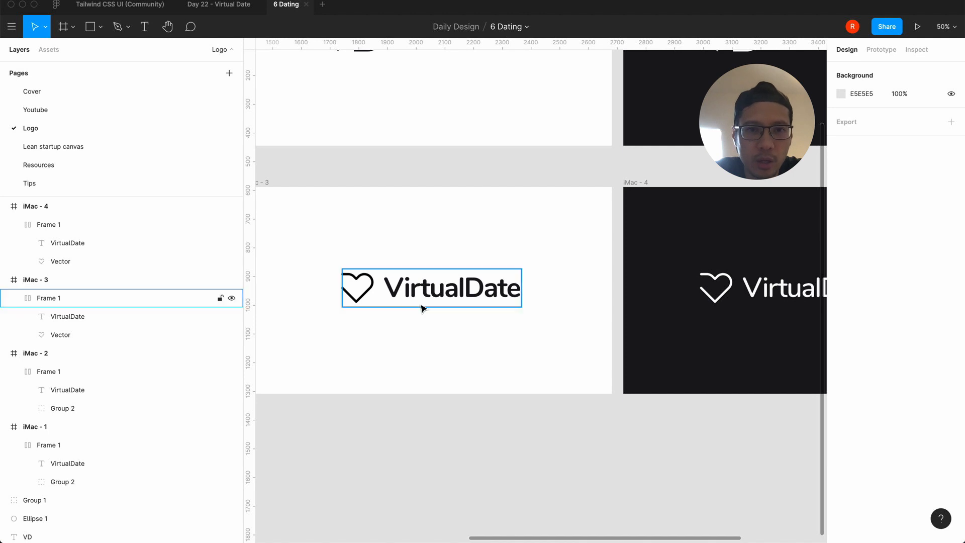
double_click(371, 292)
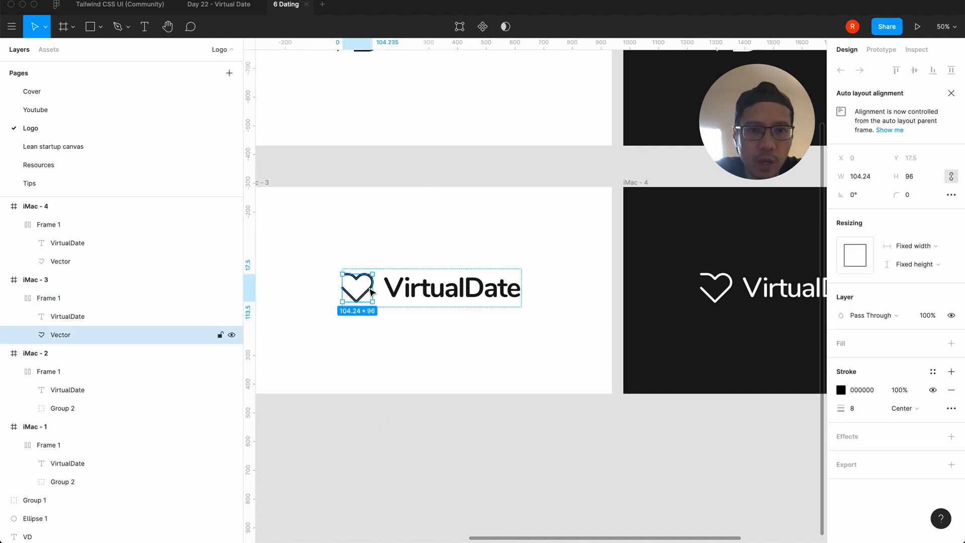
left_click(380, 399)
key("shift+0")
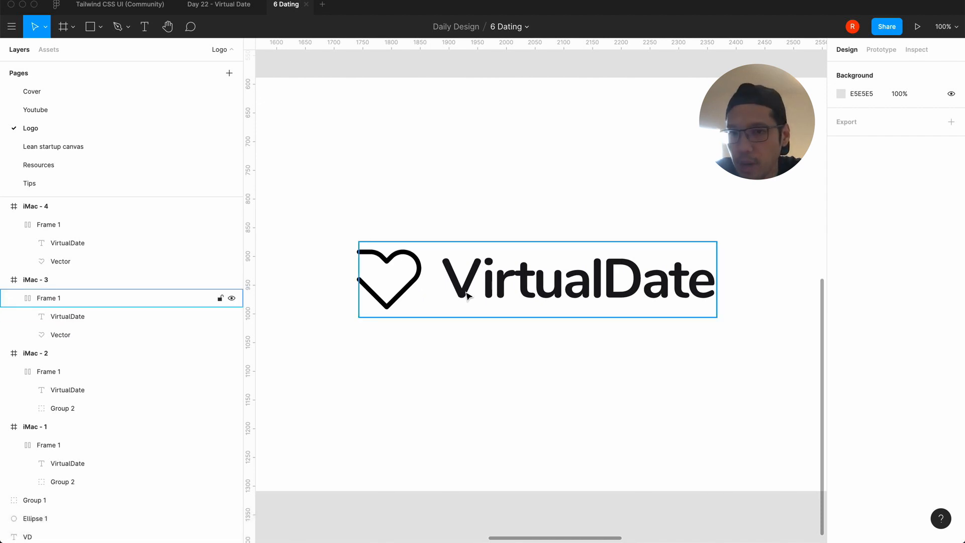
left_click(411, 290)
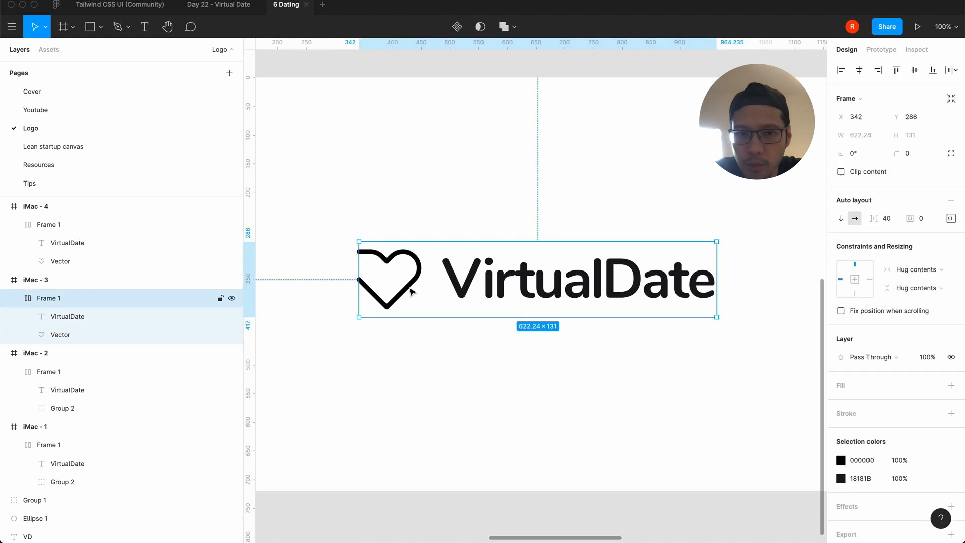
left_click(411, 291)
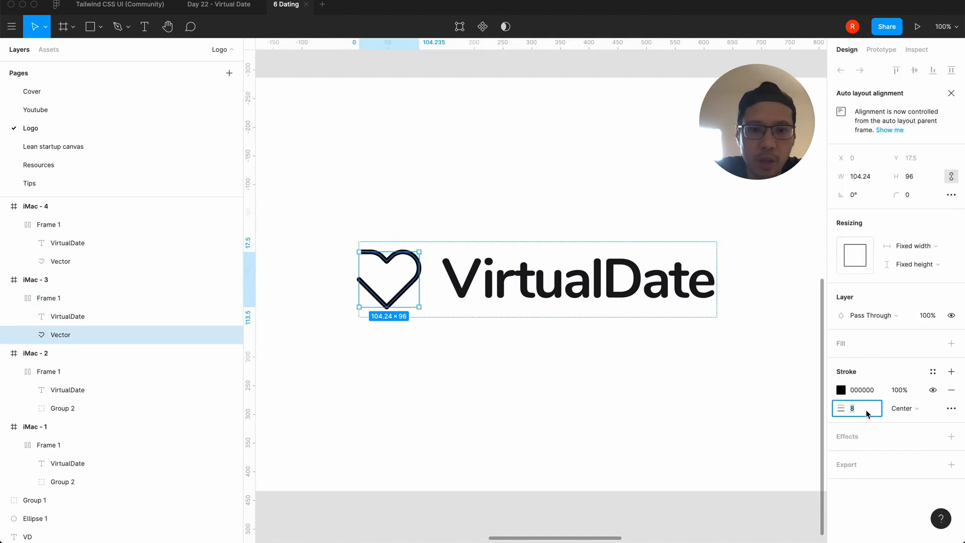
type("16")
key("Return")
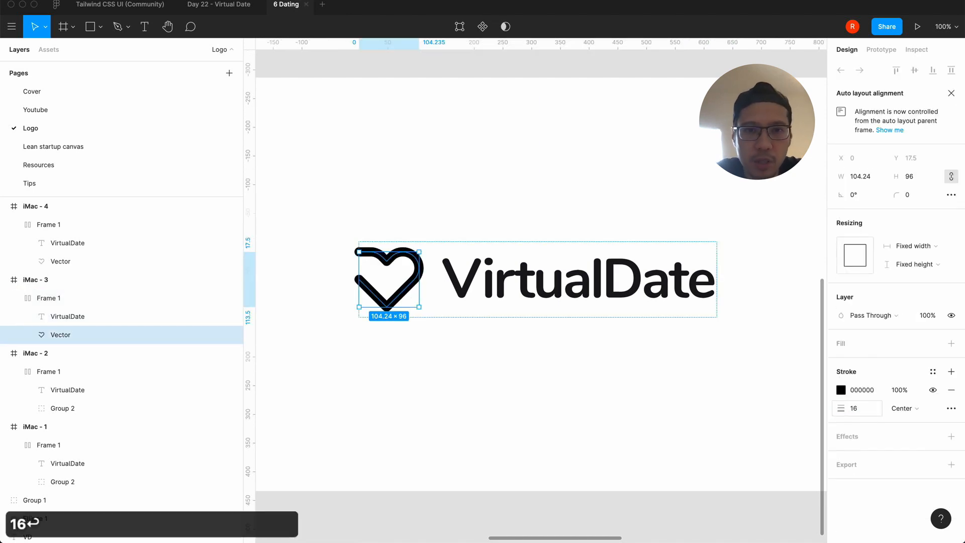
Step: Set the stroke width of the heart icon in iMac - 3 to 12
left_click(858, 408)
type("12")
key("Return")
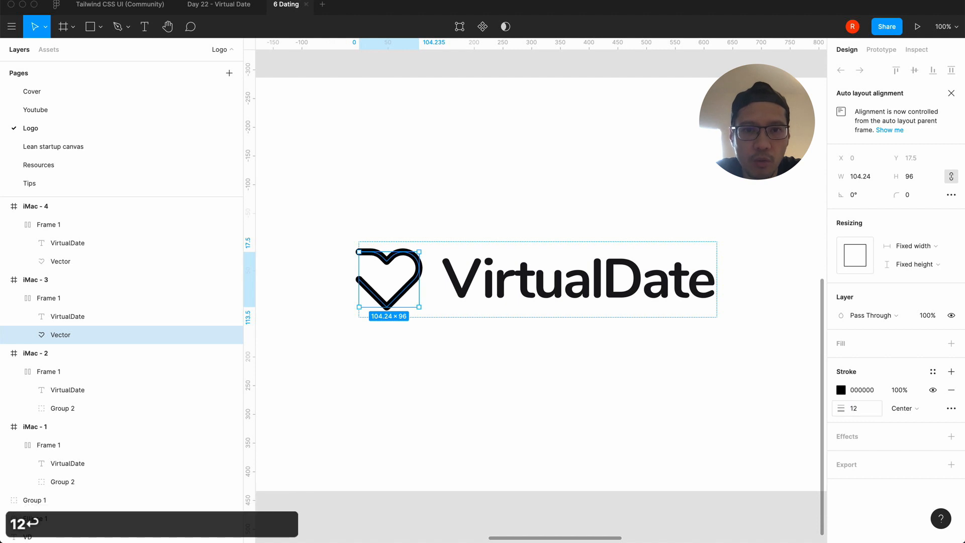
left_click(735, 425)
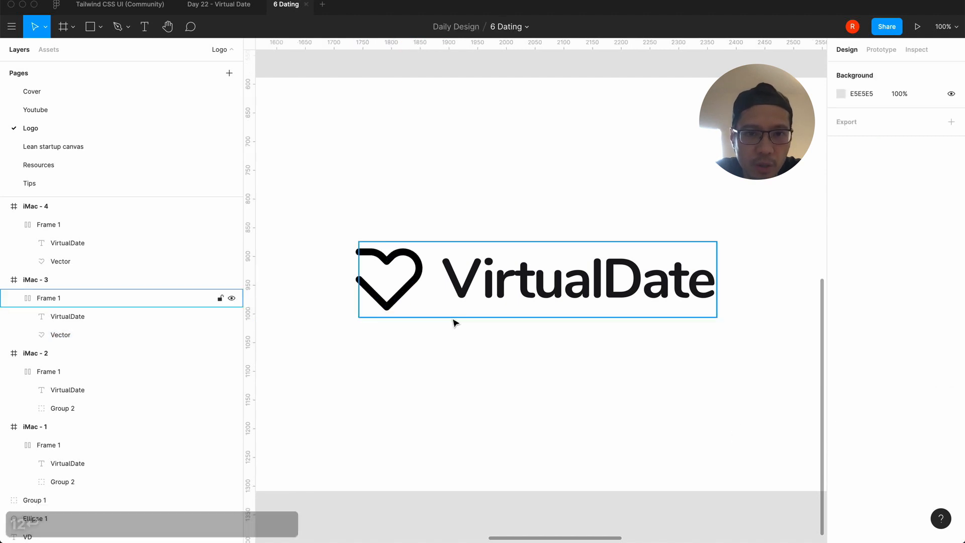
left_click(413, 285)
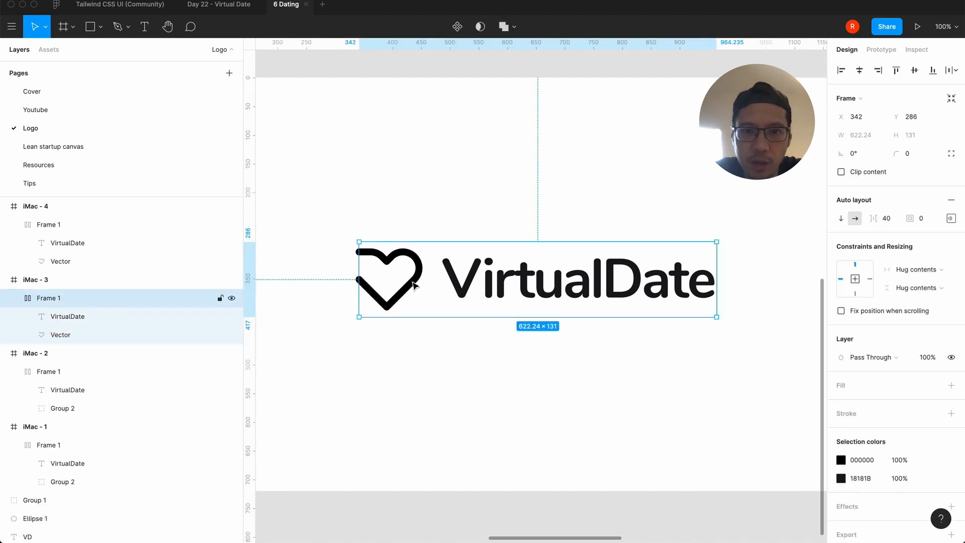
left_click(442, 390)
Step: Set the stroke width of the heart icon in the dark iMac - 4 logo to 12
key("minus")
scroll(442, 390, "right", 3)
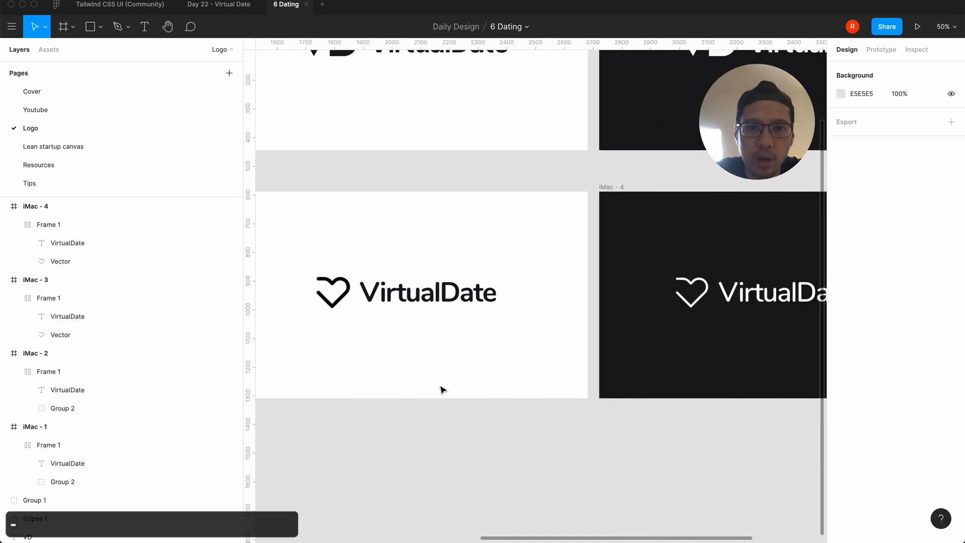
double_click(698, 304)
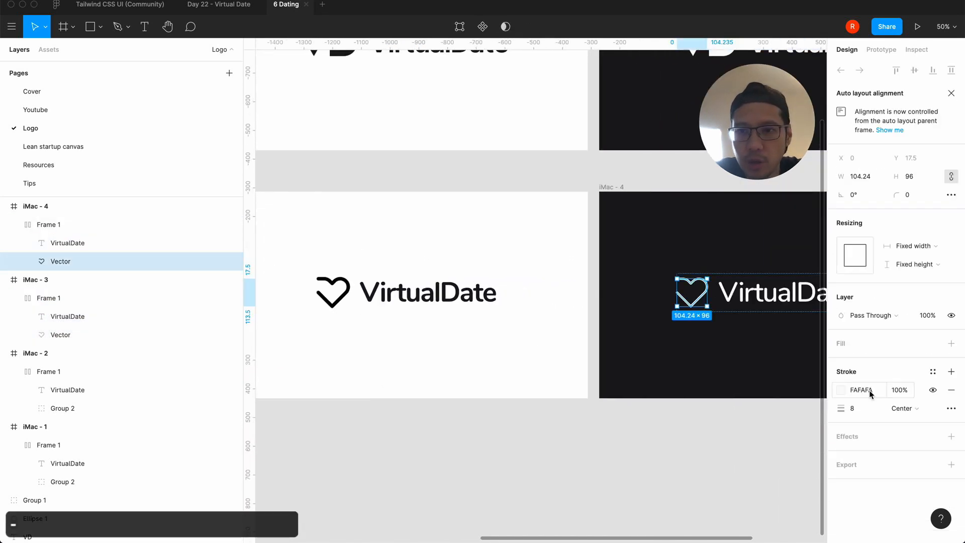
left_click(855, 408)
type("12")
key("Return")
left_click(491, 478)
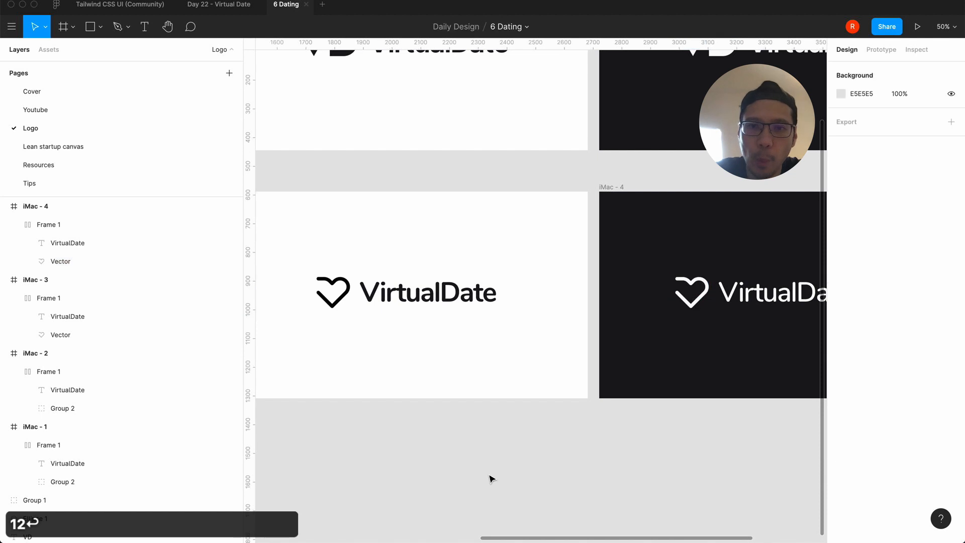
Step: Center the heart logo horizontally within the iMac - 4 frame
key("minus")
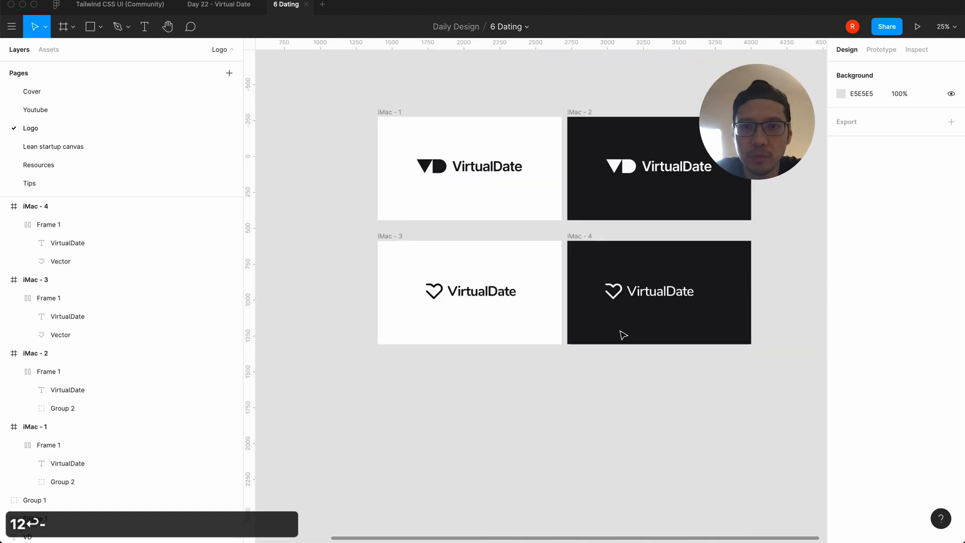
left_click(648, 295)
left_click(521, 446)
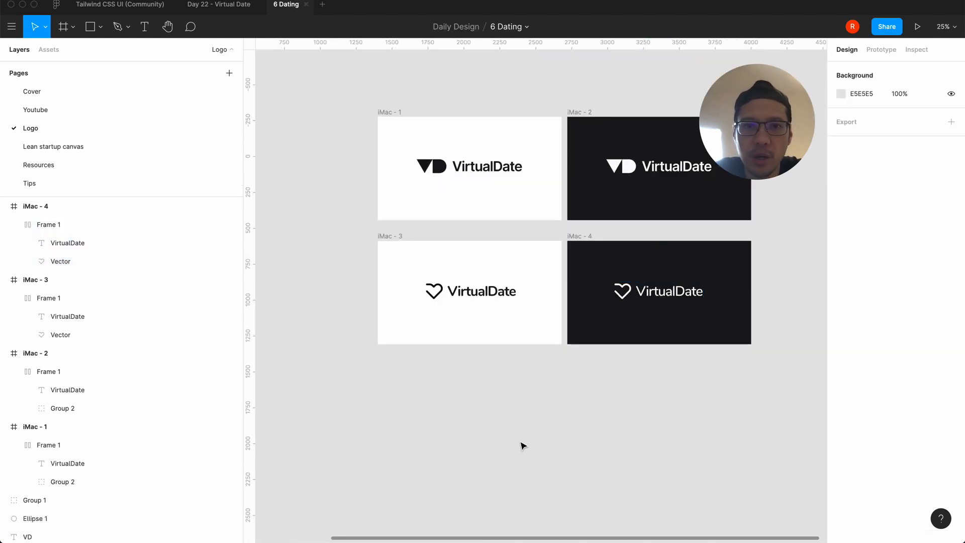
Step: Center the heart logo horizontally and vertically within the iMac - 3 frame
left_click(475, 297)
left_click(860, 71)
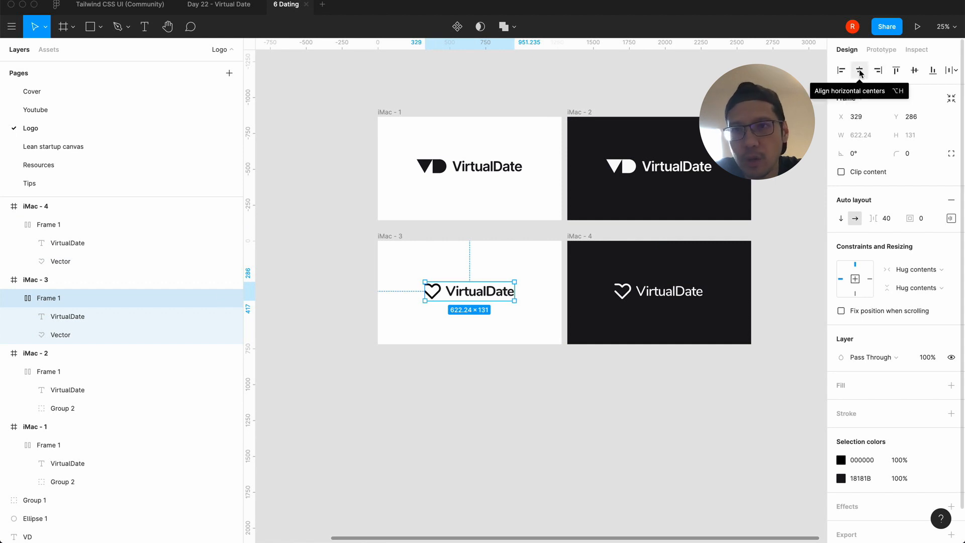
left_click(915, 70)
Step: Center the logos vertically within the two dark frames, iMac - 4 and iMac - 2
left_click(690, 283)
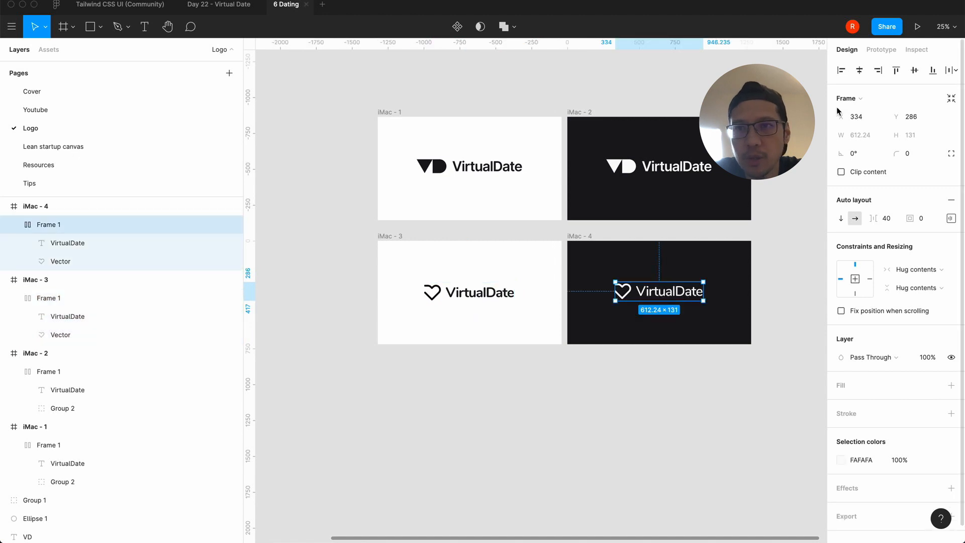
left_click(915, 71)
left_click(657, 263)
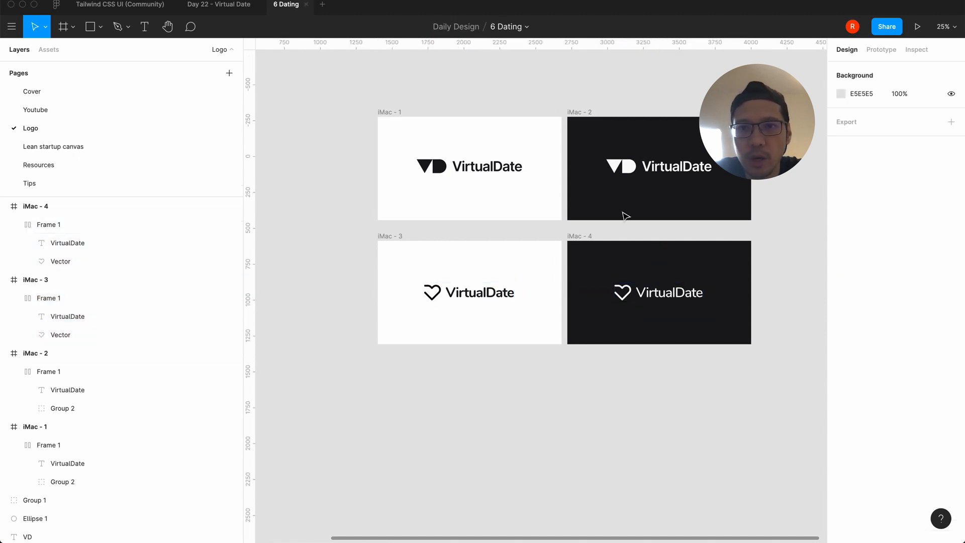
left_click(648, 169)
left_click(914, 70)
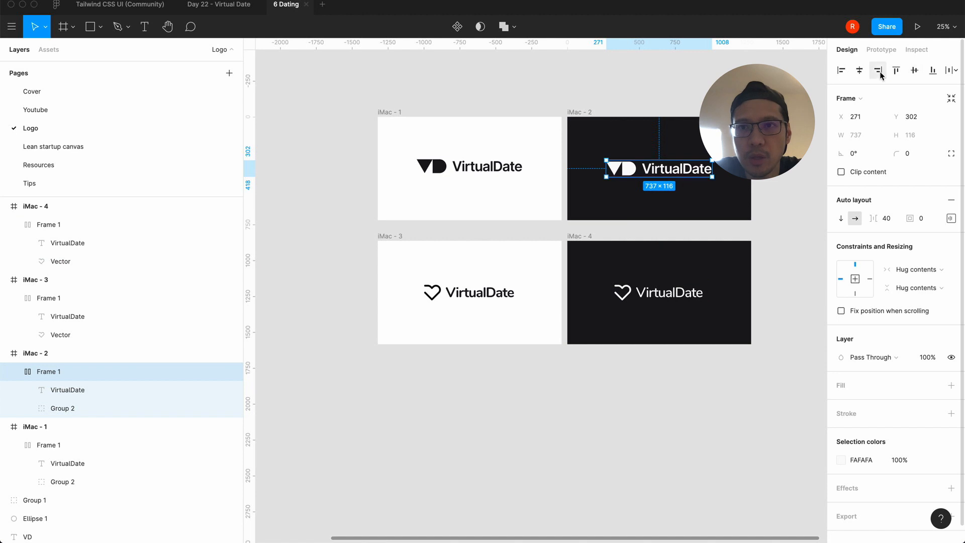
Step: Center the VD logo horizontally and vertically within the iMac - 1 frame
left_click(75, 445)
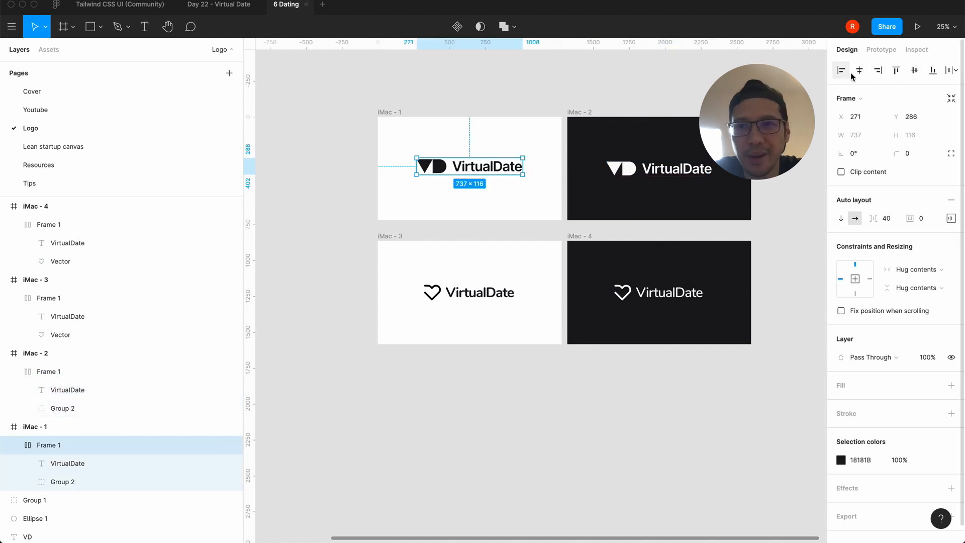
left_click(865, 73)
left_click(914, 70)
left_click(532, 424)
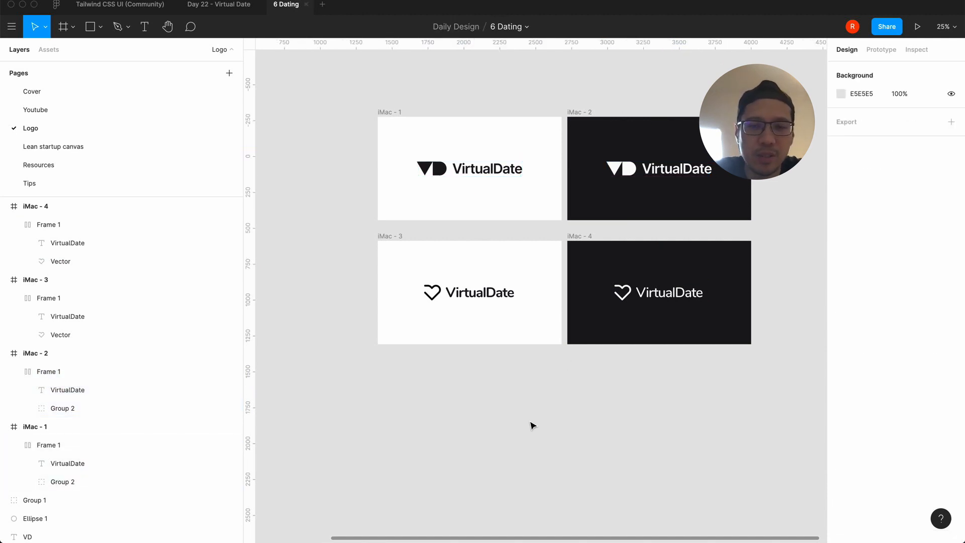
Step: Review the four logo frames, and check the todo list beside the early logo sketches
scroll(533, 426, "up", 5)
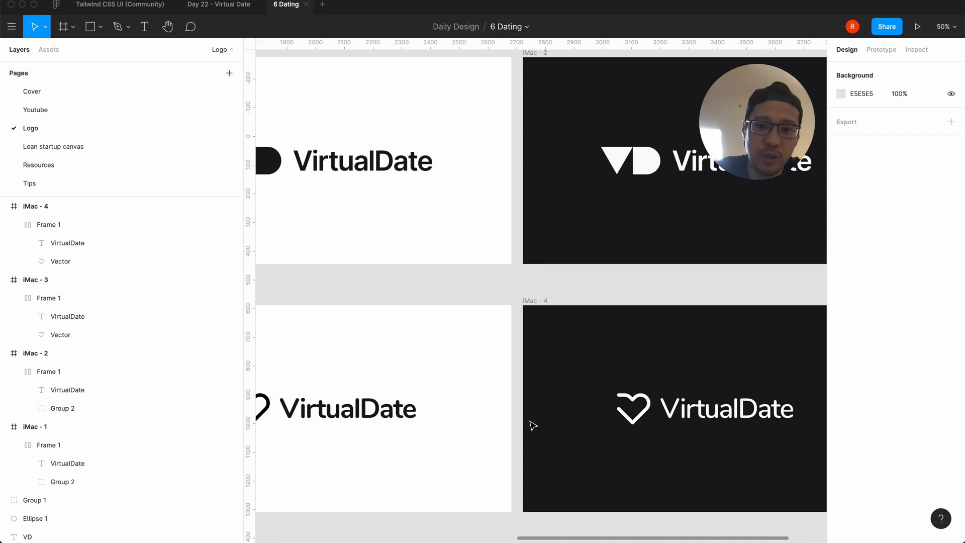
key("minus")
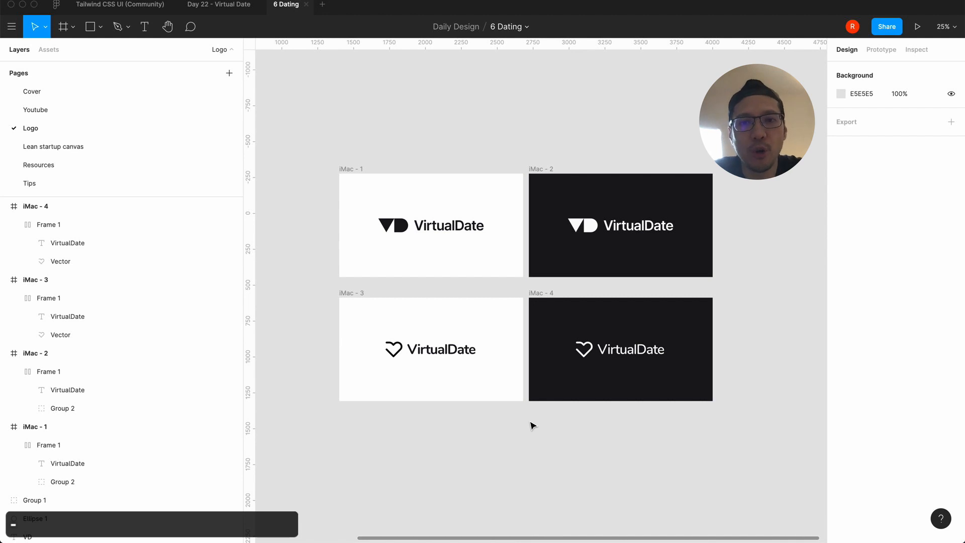
scroll(530, 425, "left", 10)
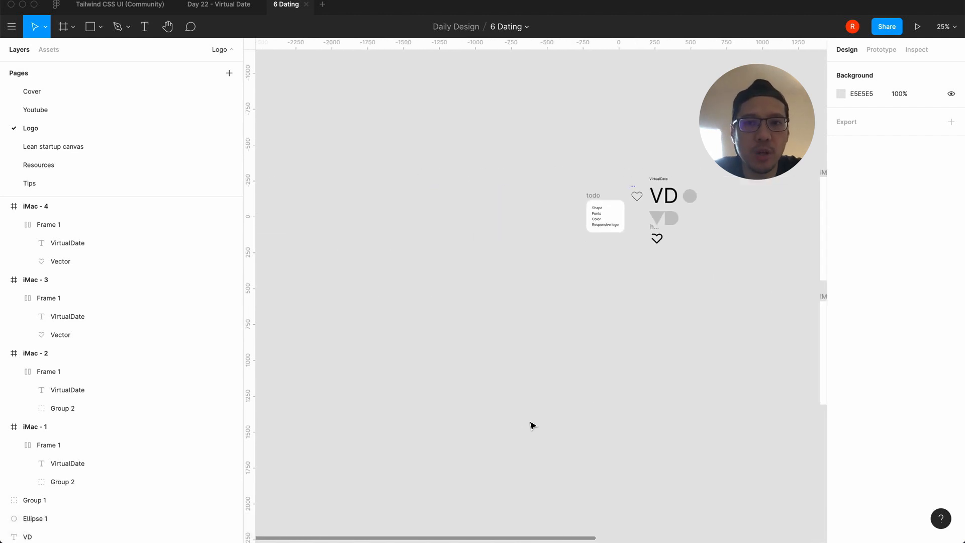
scroll(530, 426, "right", 1)
key("equal")
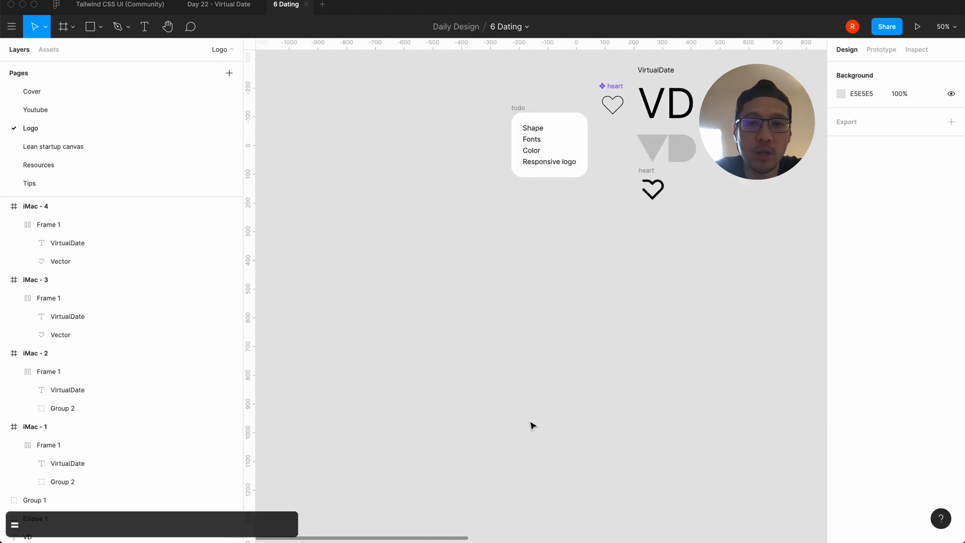
scroll(532, 426, "right", 15)
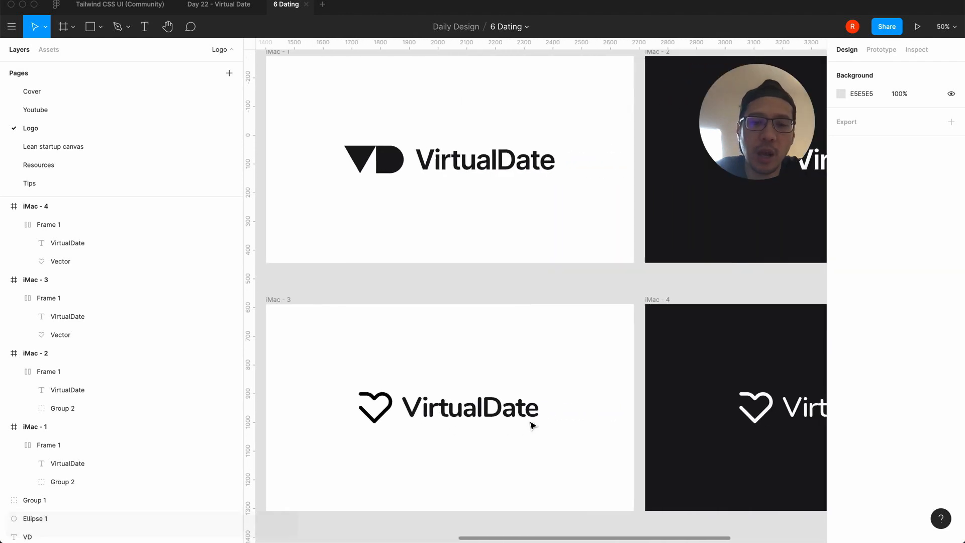
key("minus")
scroll(533, 426, "right", 8)
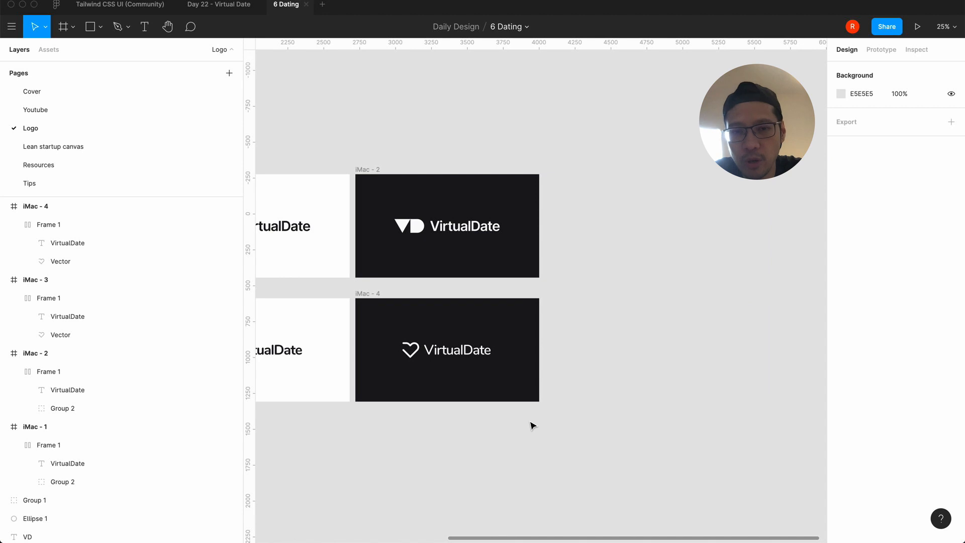
left_click(372, 170)
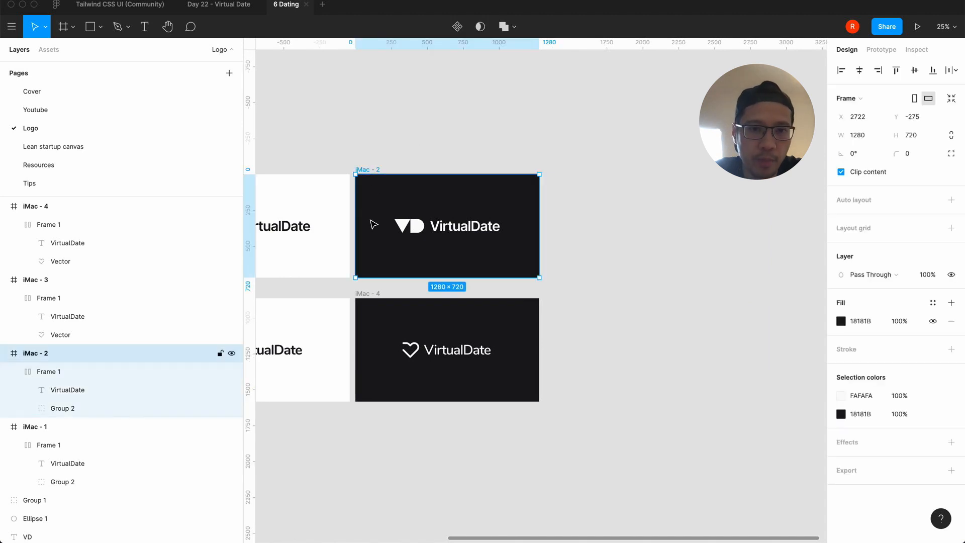
left_click(368, 293, "shift")
key("super+c")
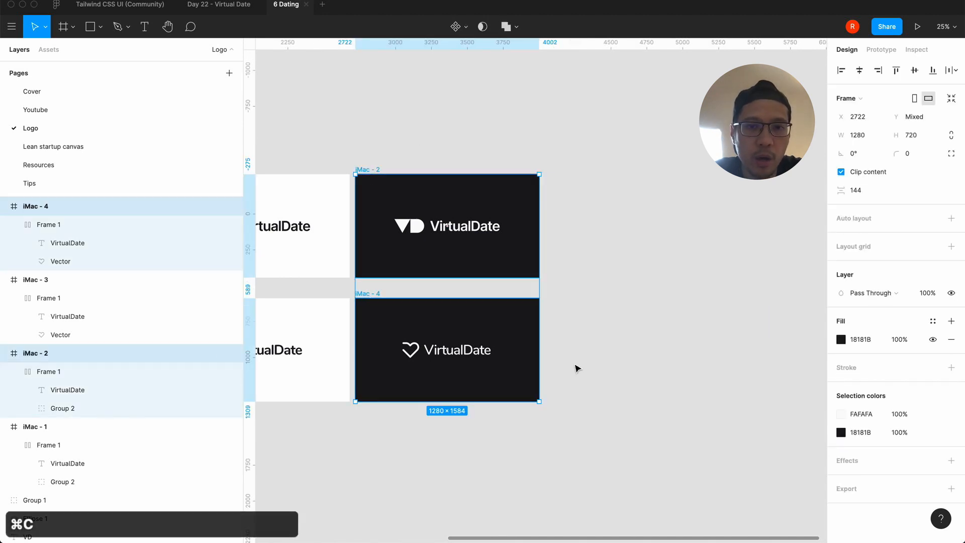
left_click(444, 437)
Step: Duplicate the four logo frames, iMac - 1 to iMac - 4, and place the copies beside the originals in the same row alignment
key("minus")
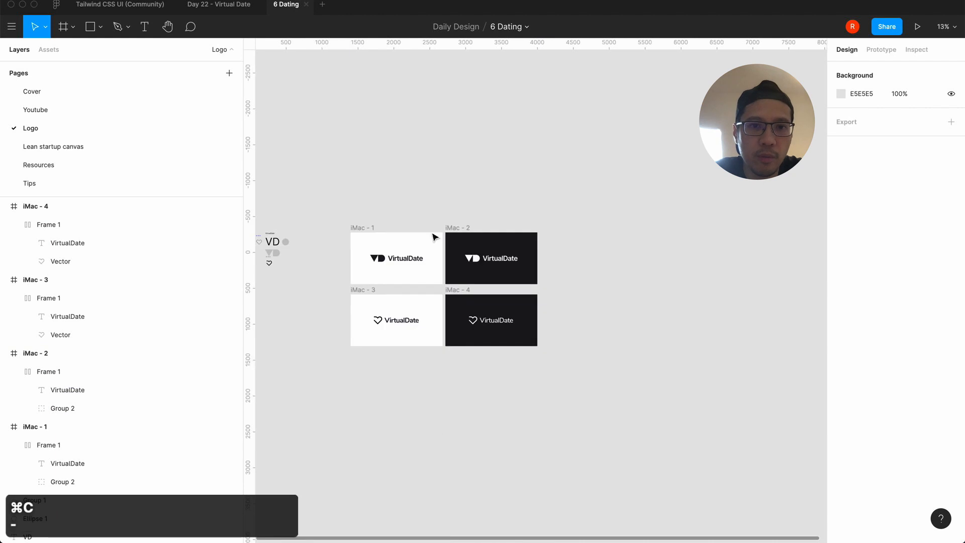
left_click(362, 226)
left_click_drag(327, 211, 560, 377)
key("super+c")
key("super+v")
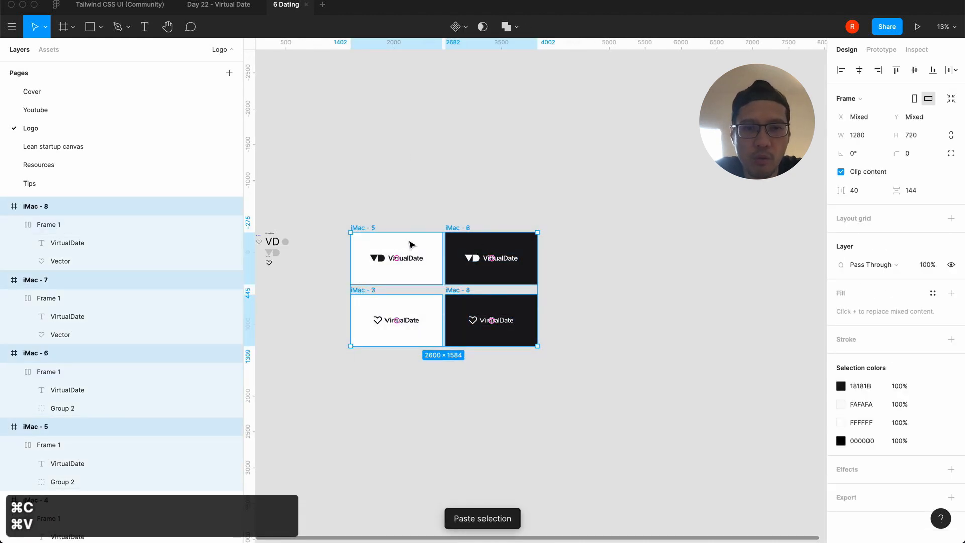
left_click_drag(410, 245, 609, 245)
left_click(625, 154)
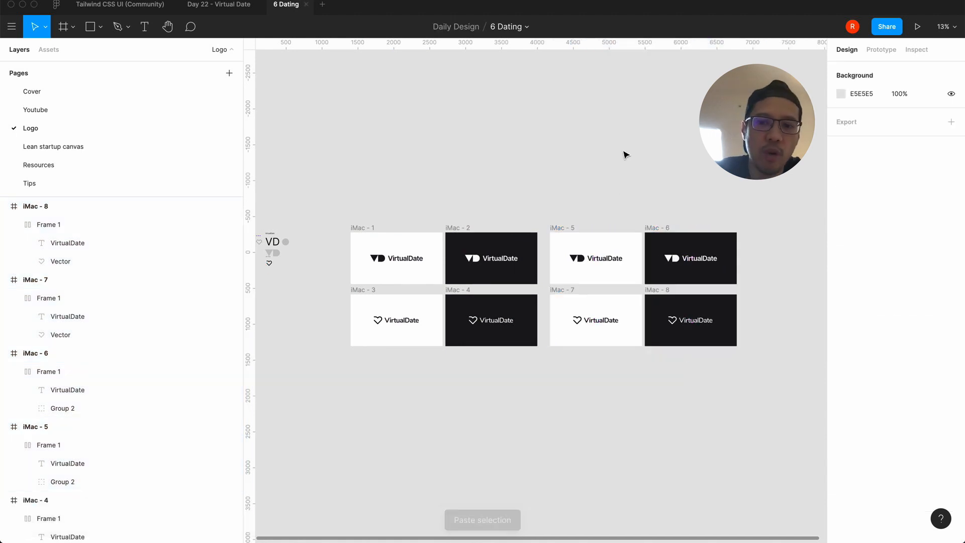
Step: Recolor the whole VD logo and wordmark in the iMac - 5 frame with the TailwindCSS rose swatch F43F5E
key("equal")
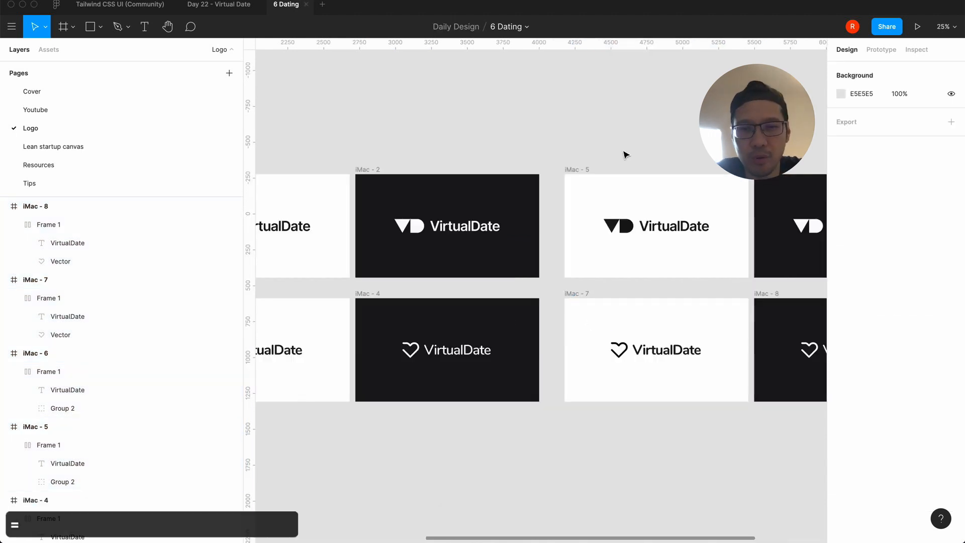
scroll(479, 182, "right", 4)
scroll(479, 182, "down", 1)
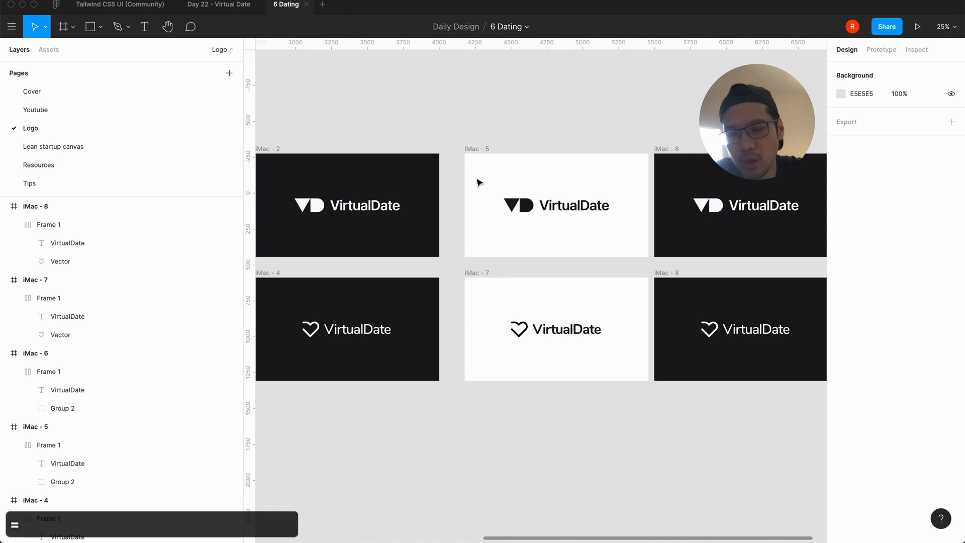
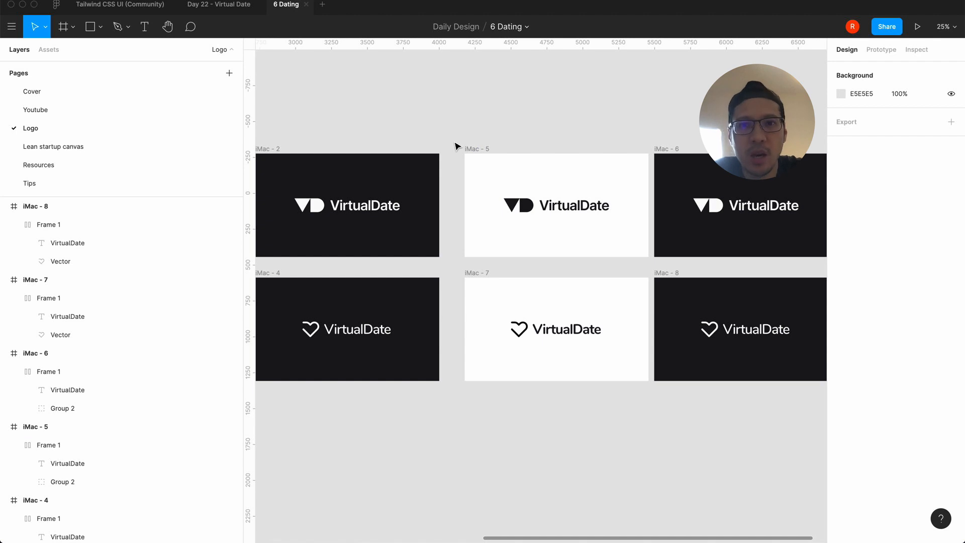
left_click(483, 154)
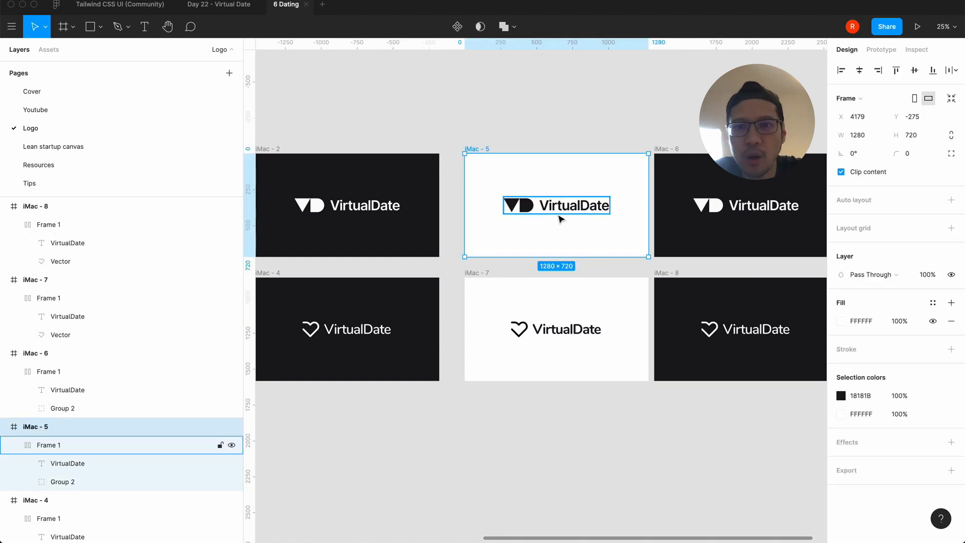
left_click(560, 218)
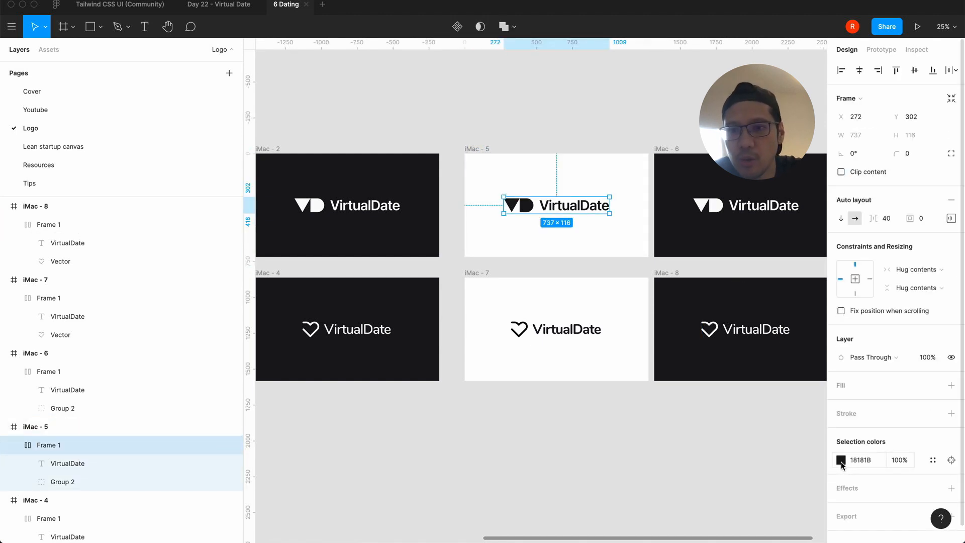
left_click(840, 460)
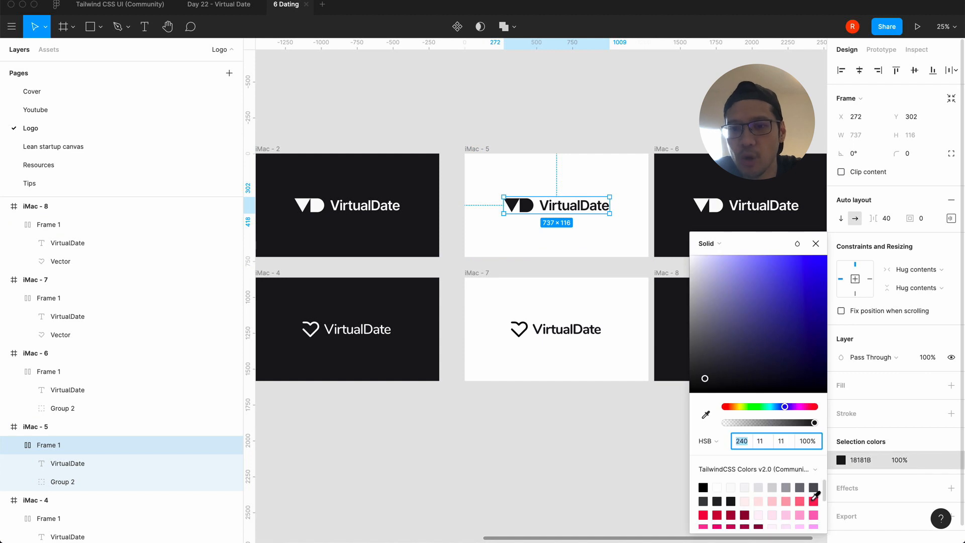
left_click(813, 500)
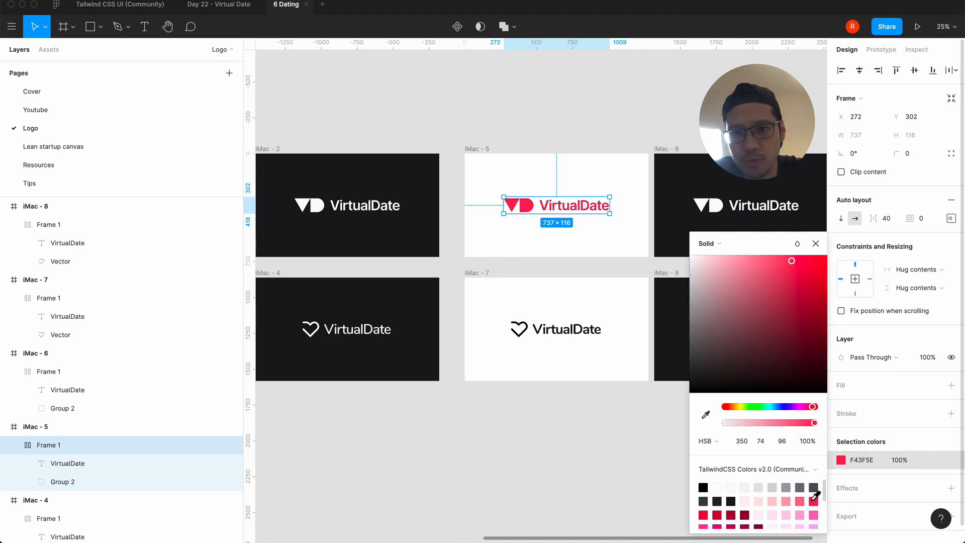
left_click(804, 248)
left_click(588, 428)
left_click(590, 431)
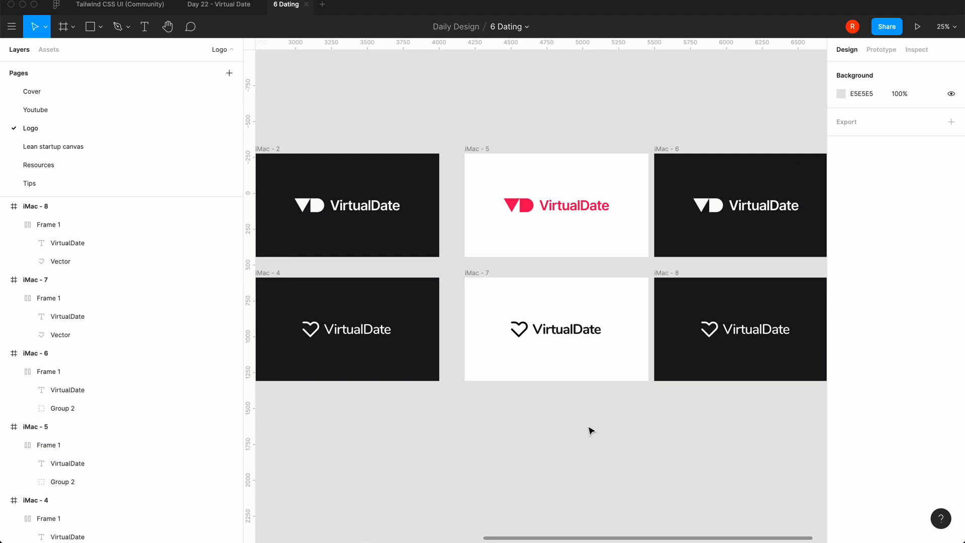
Step: Recolor both the heart icon and the VirtualDate wordmark in the iMac - 7 frame to rose F43F5E
scroll(591, 431, "up", 5)
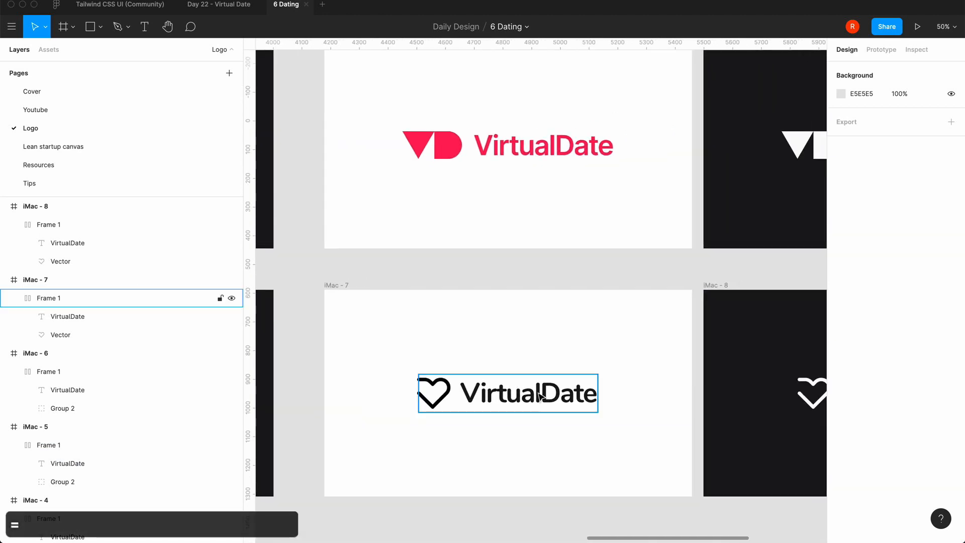
left_click(541, 397)
left_click(841, 460)
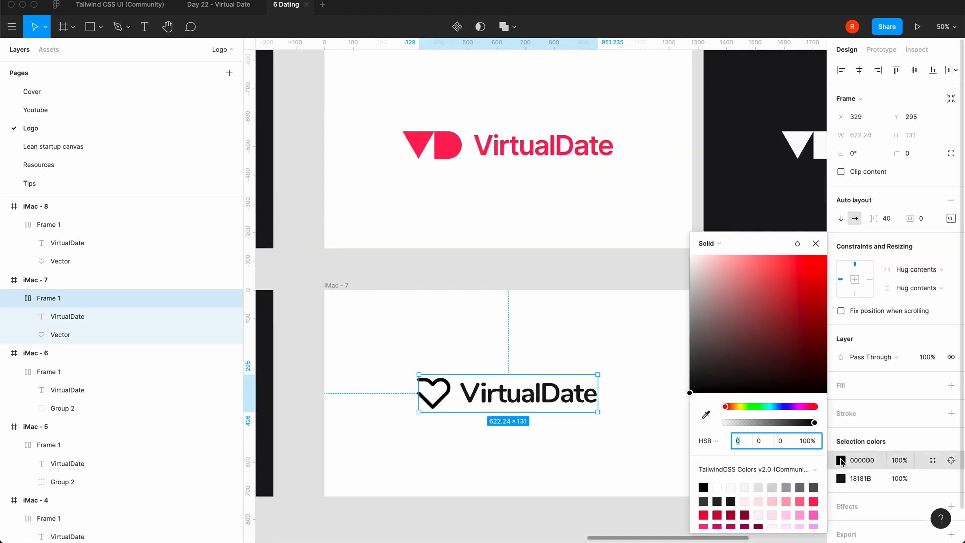
left_click(814, 501)
left_click(815, 244)
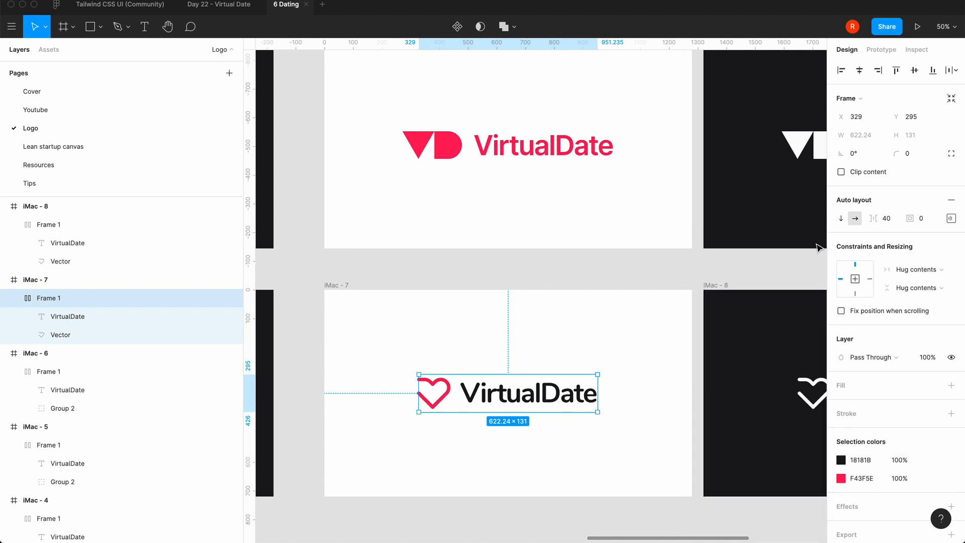
left_click(841, 460)
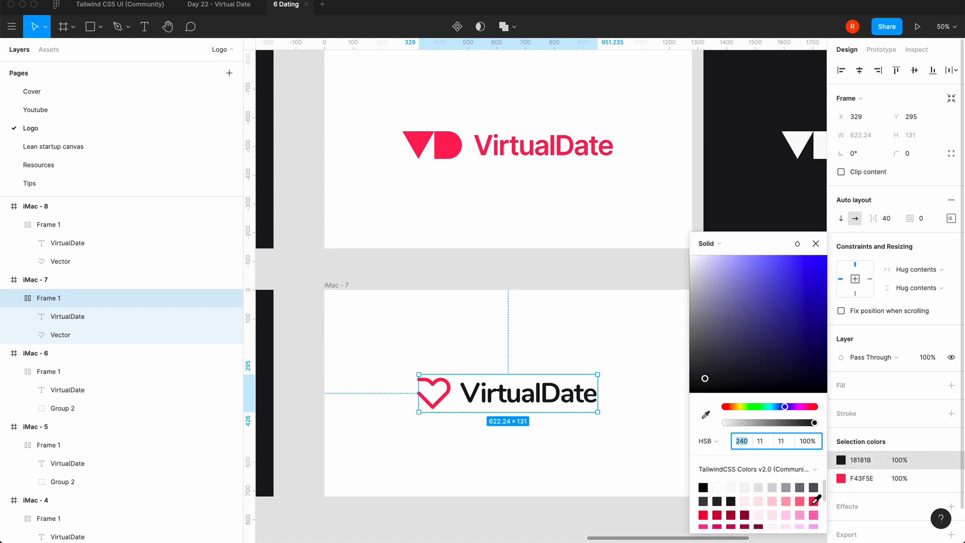
left_click(814, 501)
left_click(816, 244)
left_click(607, 267)
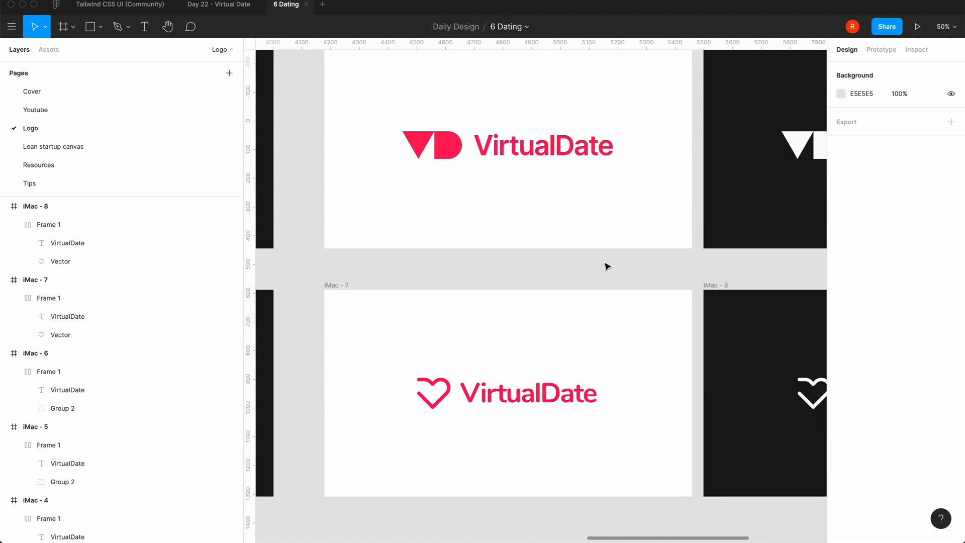
Step: Change the dark background of the iMac - 6 frame to rose F43F5E
scroll(608, 266, "down", 5)
scroll(608, 268, "right", 3)
left_click(517, 166)
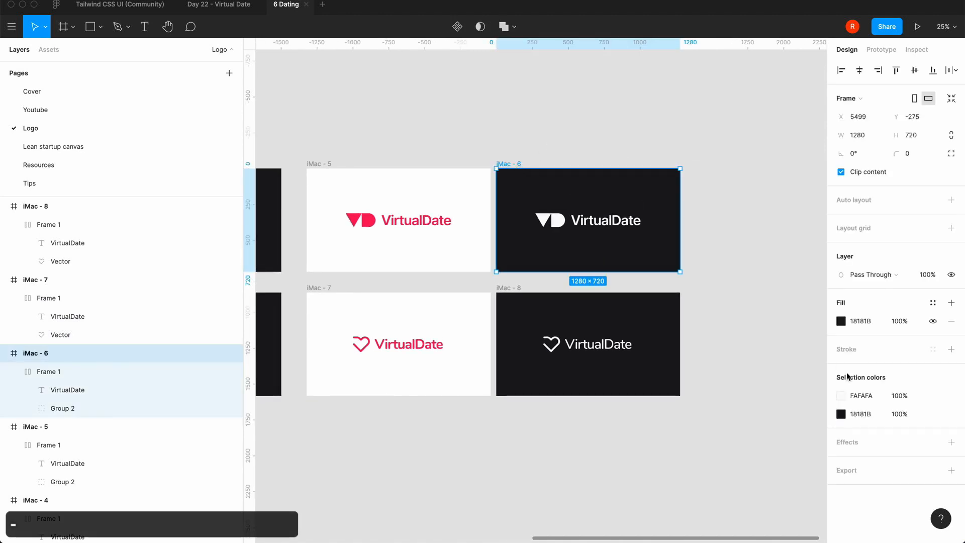
left_click(842, 415)
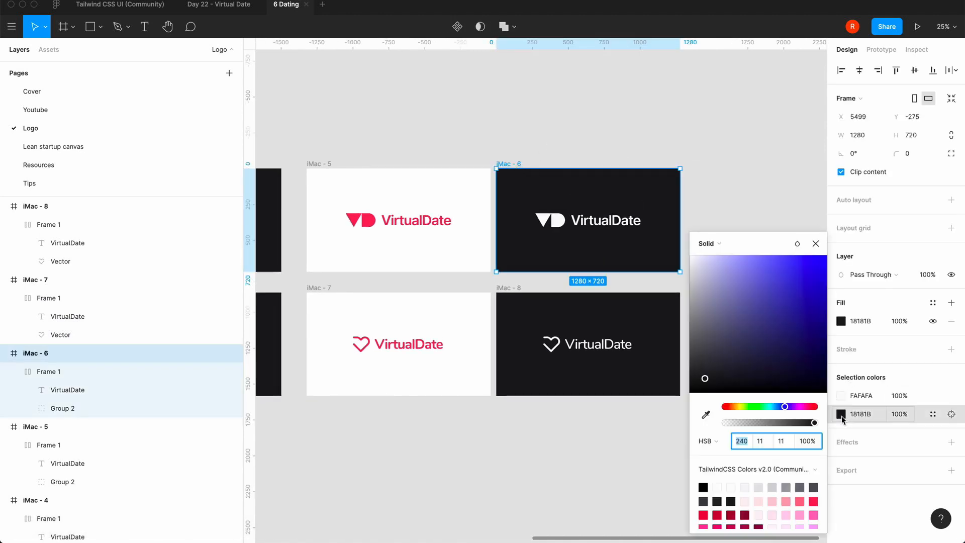
left_click(813, 501)
left_click(815, 243)
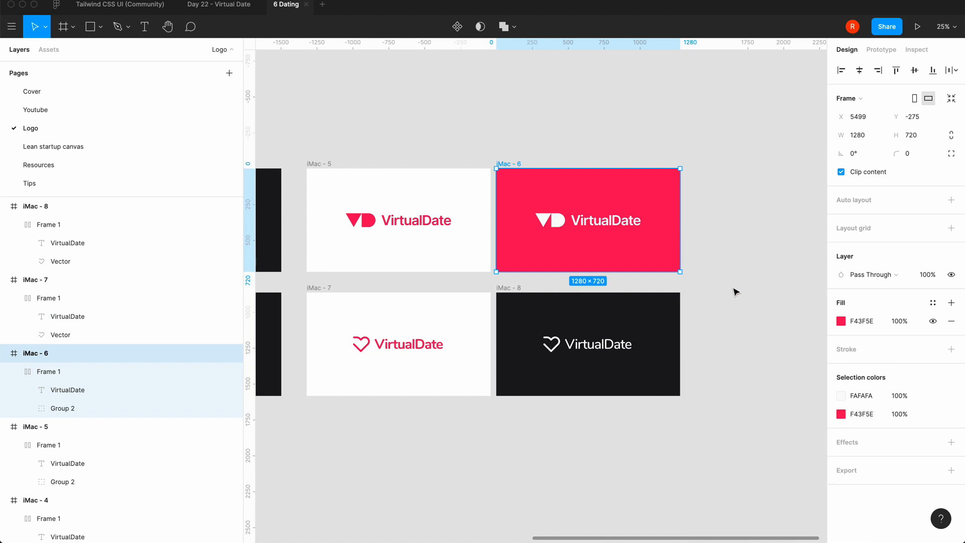
left_click(734, 288)
Step: Change the dark background of the iMac - 8 heart logo frame to rose F43F5E
left_click(514, 288)
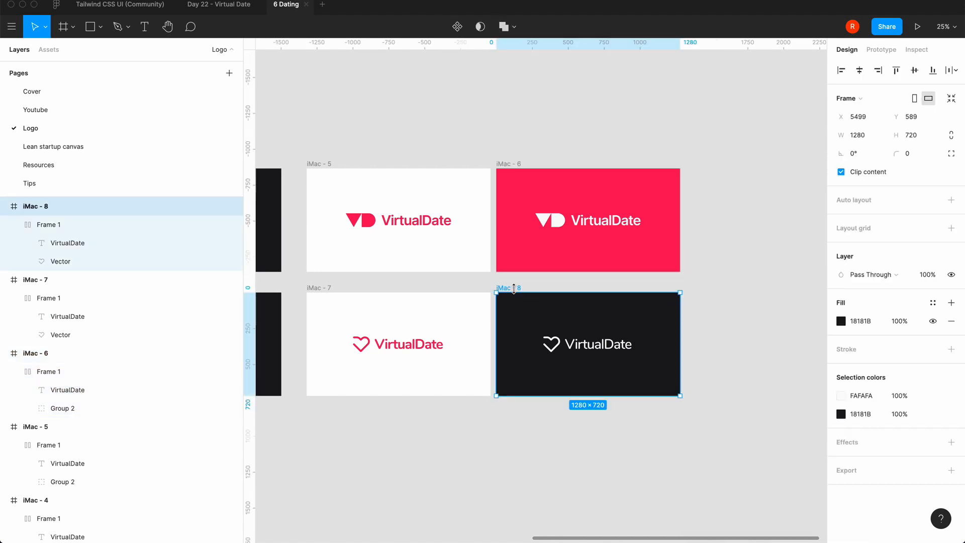
left_click(841, 414)
left_click(813, 501)
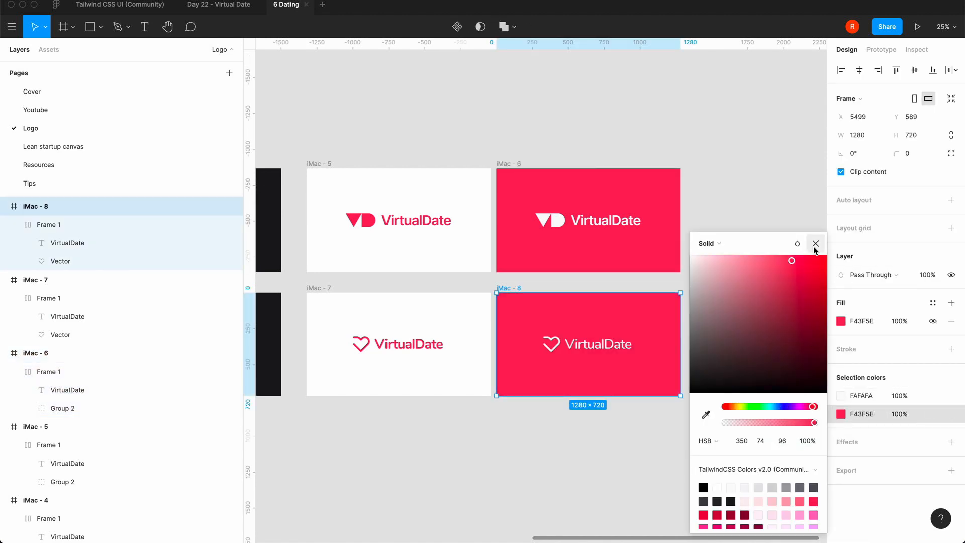
left_click(815, 243)
left_click(476, 435)
Step: Compare the rose logo variations with the black and white ones, and check the todo list beside the early sketches
scroll(478, 436, "left", 1)
scroll(476, 435, "left", 8)
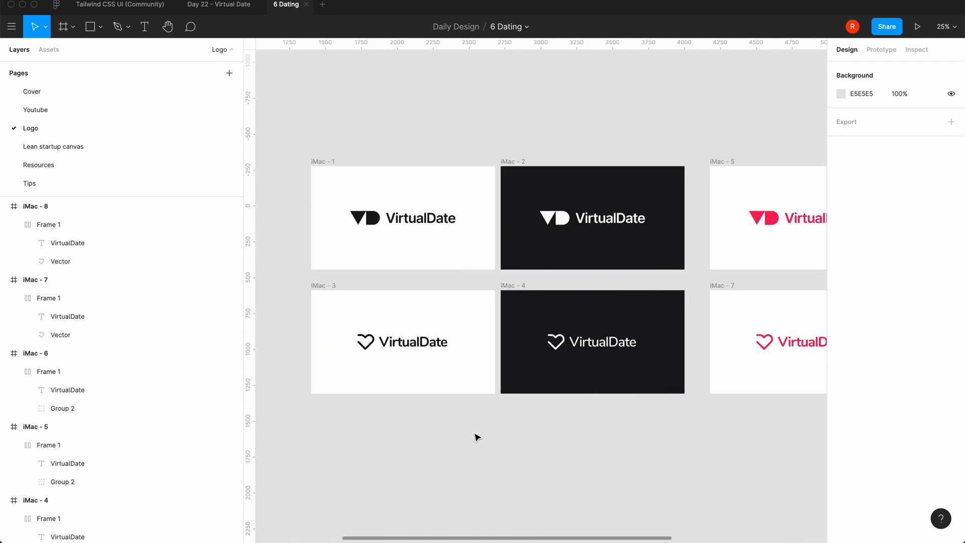
scroll(476, 436, "right", 6)
scroll(477, 437, "left", 2)
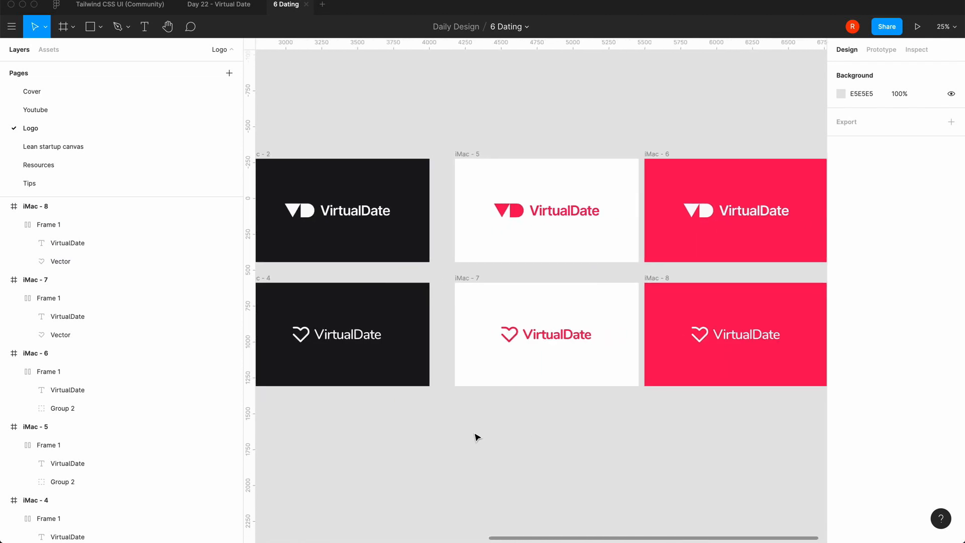
scroll(477, 436, "right", 5)
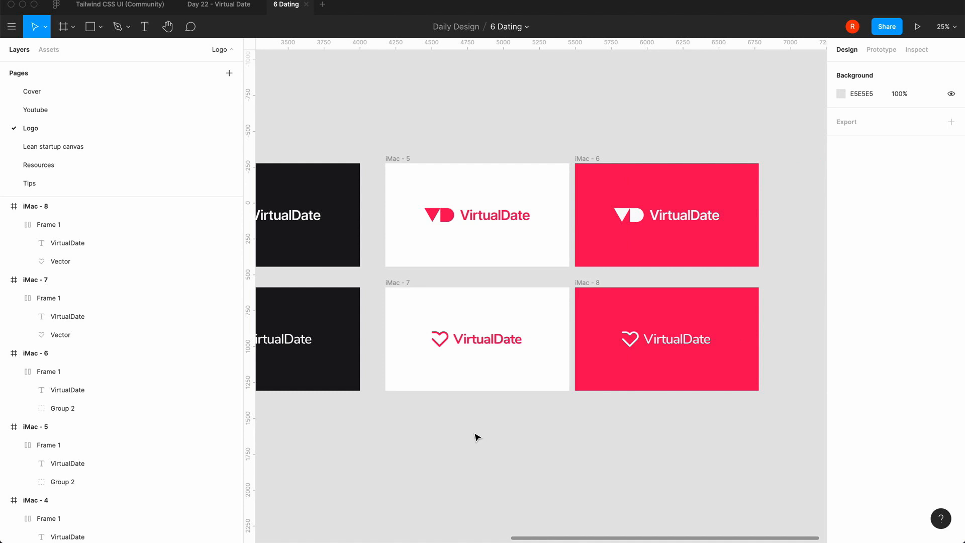
scroll(476, 435, "left", 14)
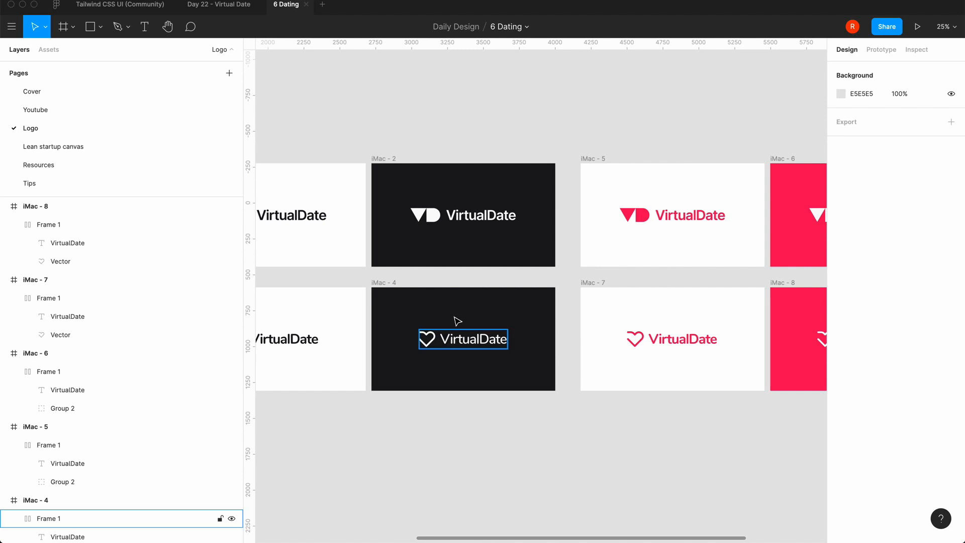
scroll(528, 431, "right", 8)
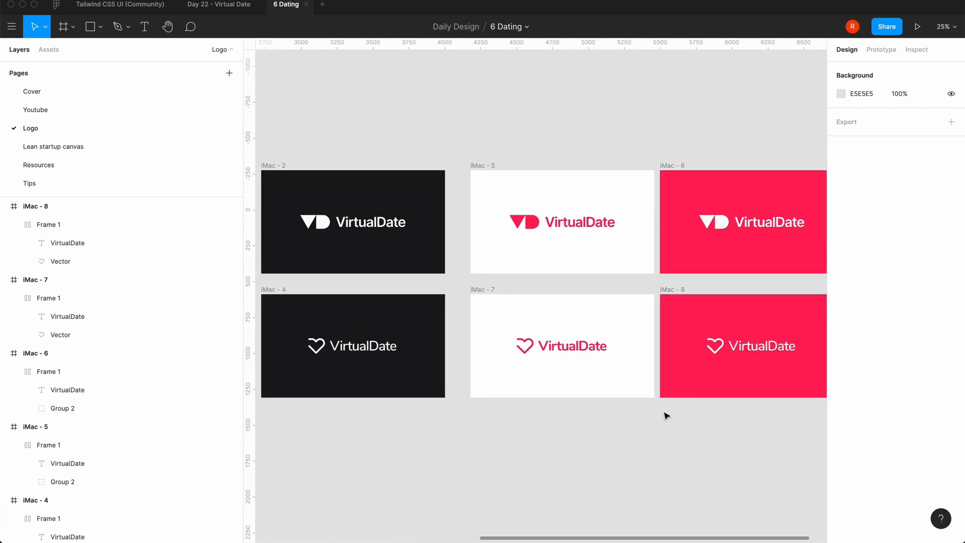
scroll(547, 485, "right", 6)
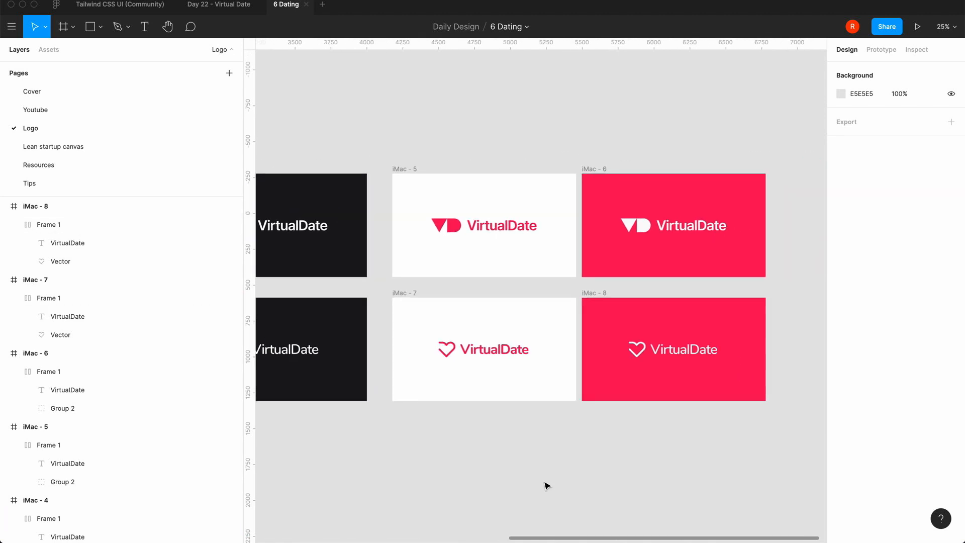
scroll(547, 485, "left", 20)
scroll(547, 485, "right", 20)
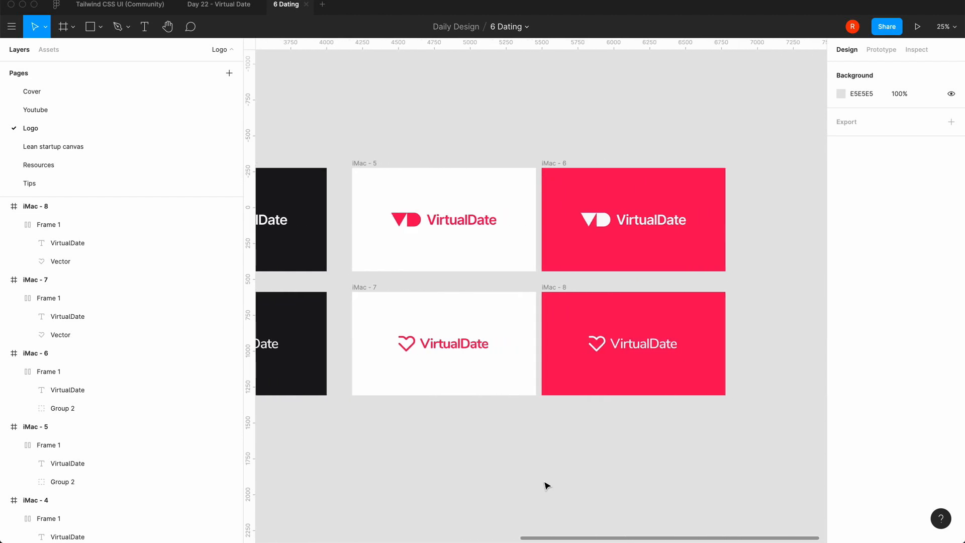
scroll(547, 485, "right", 8)
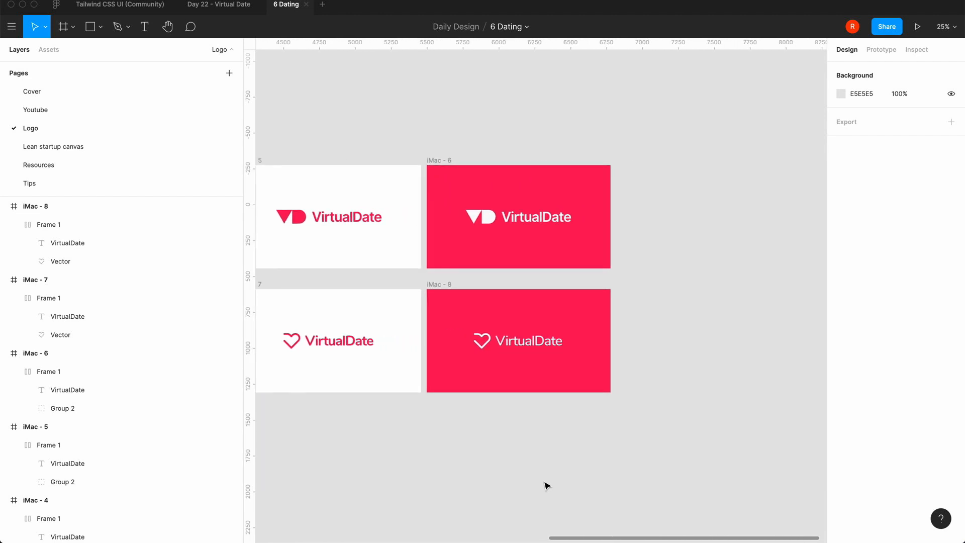
scroll(547, 485, "left", 20)
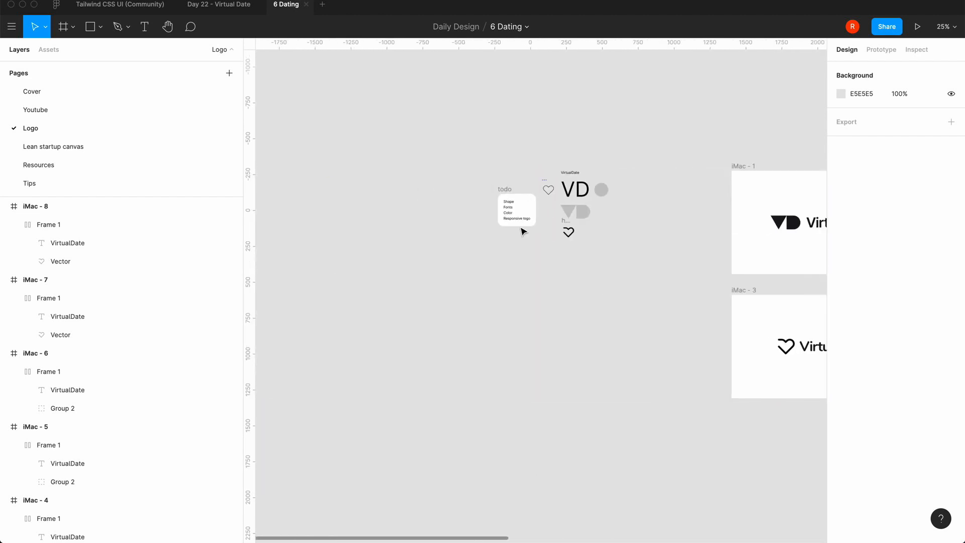
scroll(535, 373, "right", 20)
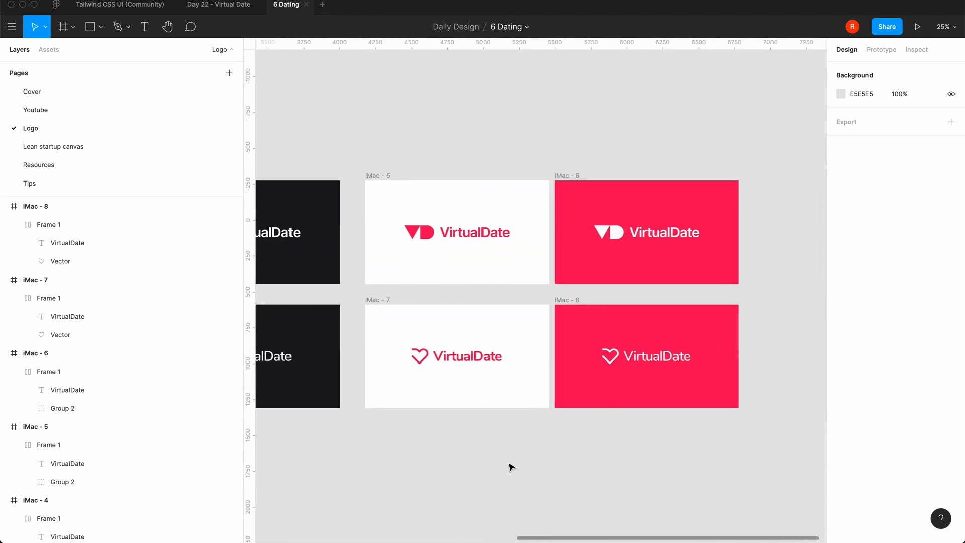
Step: Duplicate the dark iMac - 2 and iMac - 4 frames and place the copies beyond the rose frames at the end of the row
scroll(510, 466, "left", 12)
left_click(385, 174)
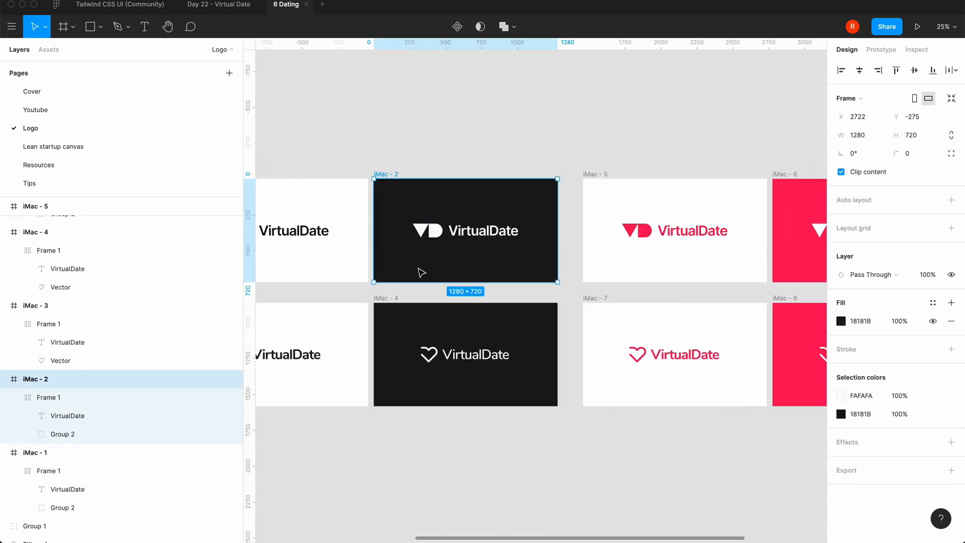
left_click(386, 299, "shift")
key("super+c")
key("super+v")
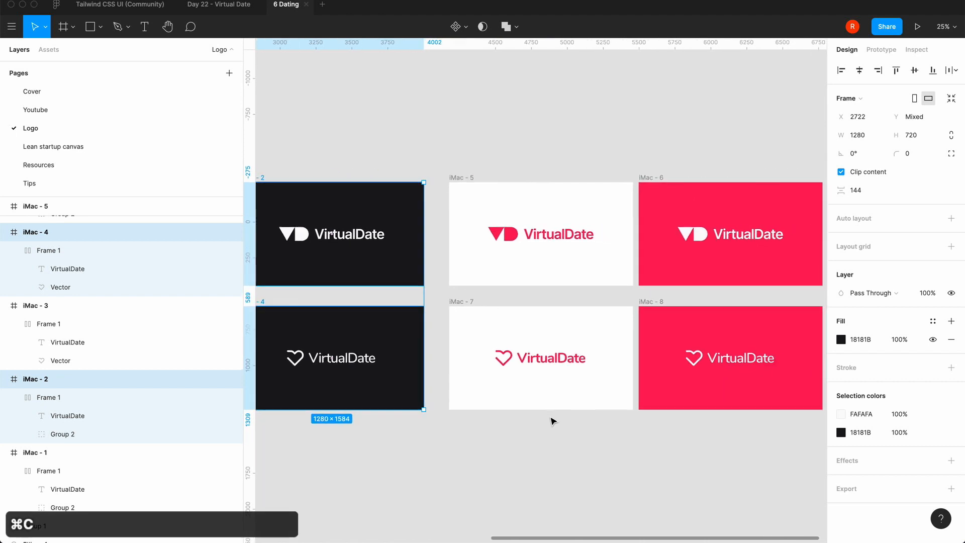
scroll(553, 421, "left", 12)
key("minus")
key("minus")
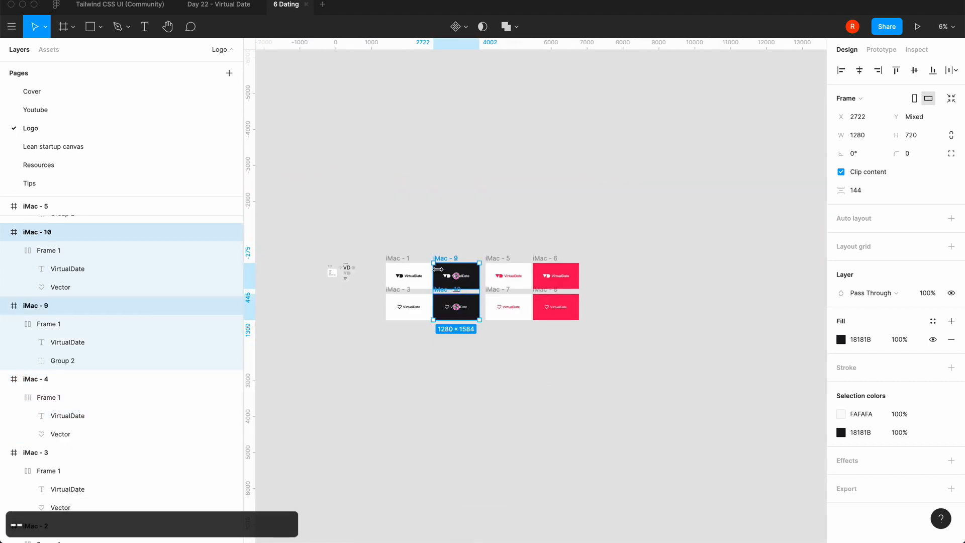
left_click_drag(445, 259, 602, 259)
left_click(448, 407)
Step: Move the VD logo up inside the iMac - 9 frame to about Y 128
key("equal")
key("equal")
key("equal")
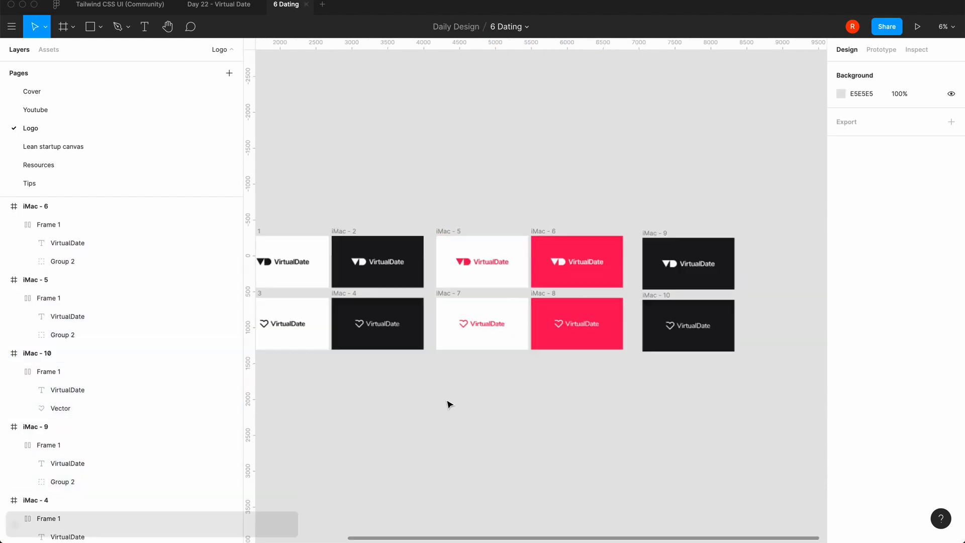
scroll(448, 405, "right", 13)
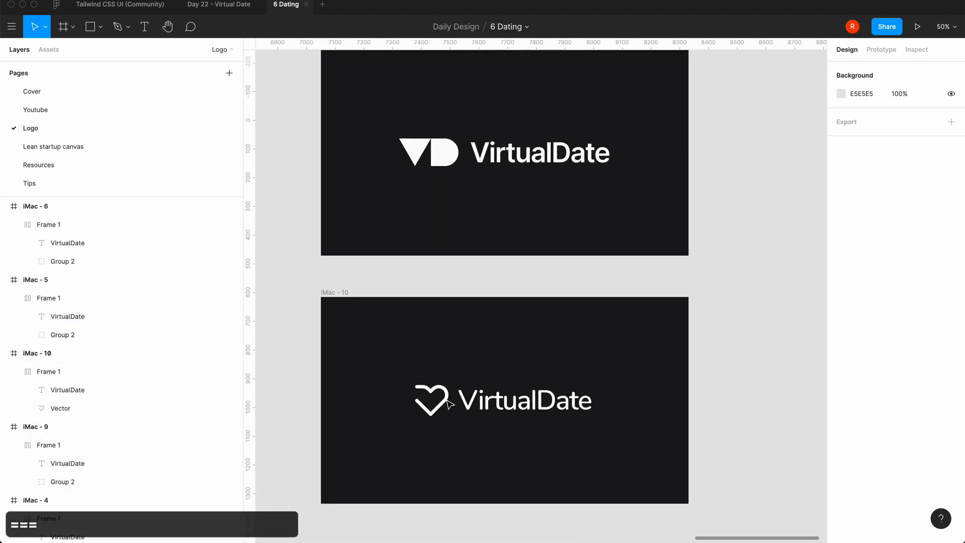
left_click(465, 165)
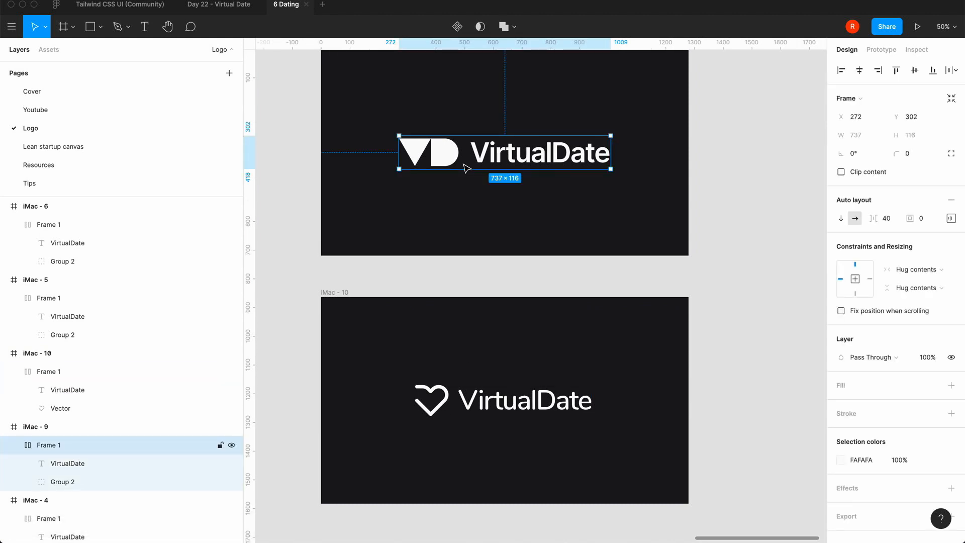
scroll(465, 169, "up", 3)
left_click_drag(445, 190, 444, 140)
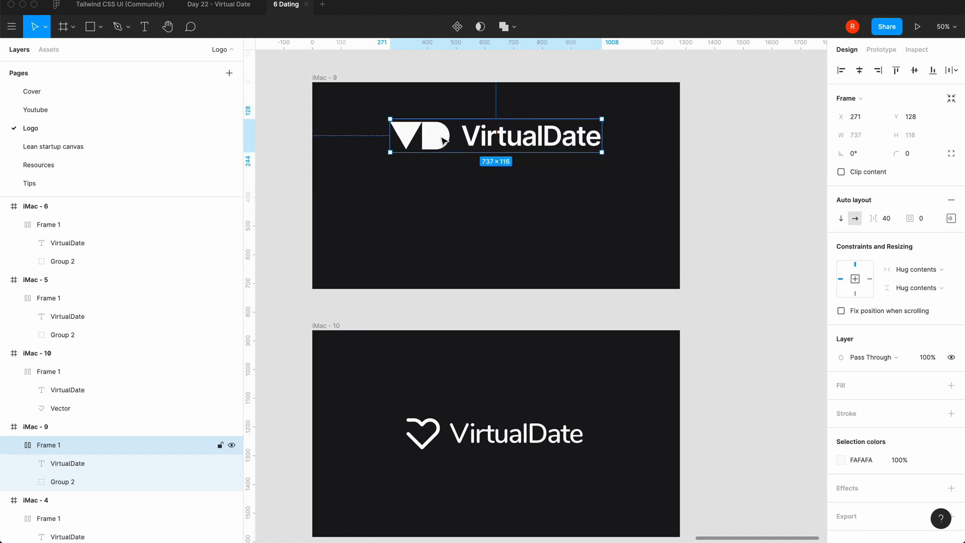
Step: Duplicate the VD logo below the original in iMac - 9 and make the copy a horizontally centered vertical stack at about Y 360
key("super+c")
key("super+v")
left_click_drag(444, 141, 436, 204)
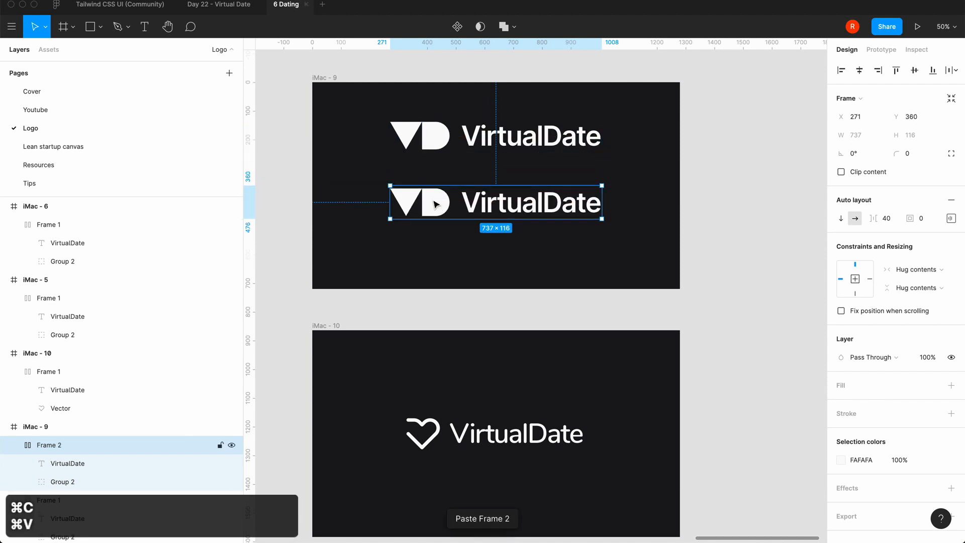
left_click(841, 219)
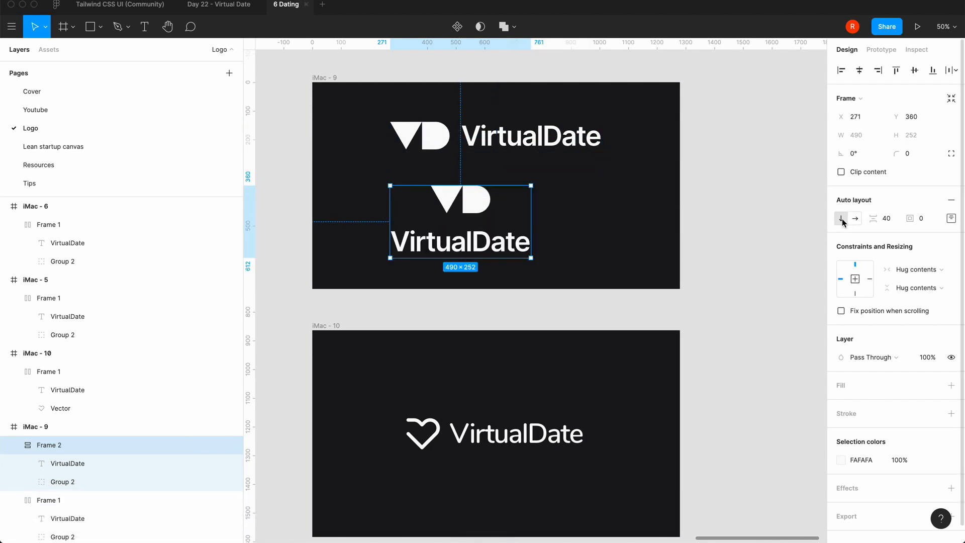
left_click(743, 226)
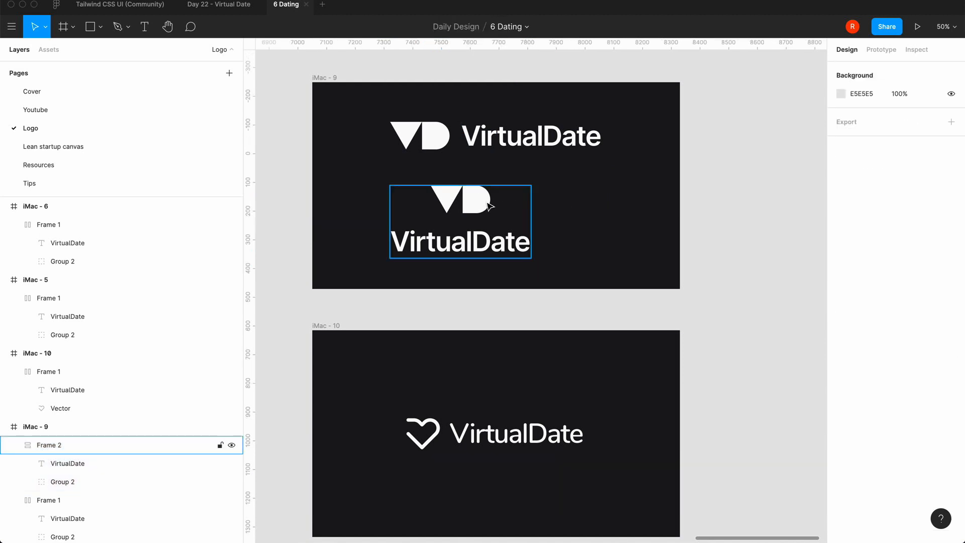
left_click_drag(487, 204, 525, 206)
left_click(772, 227)
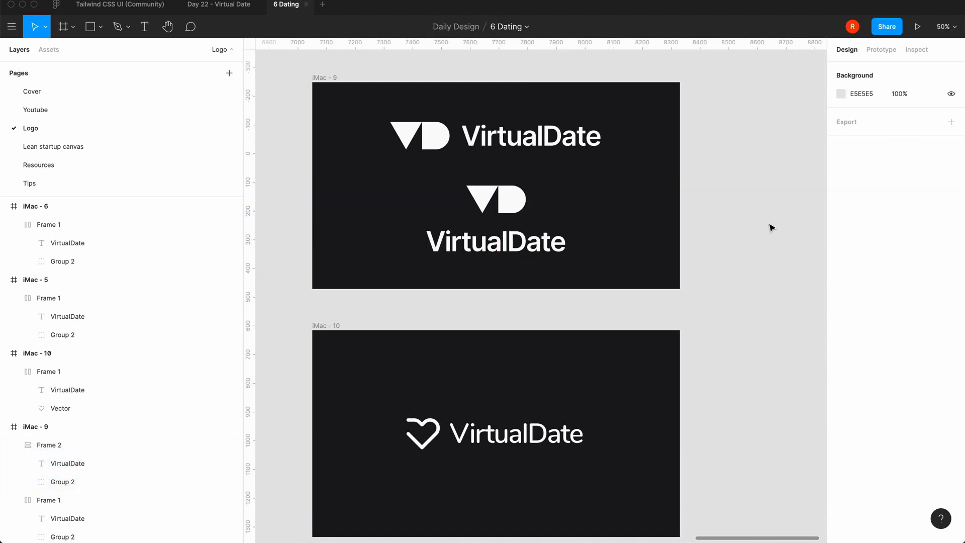
Step: Duplicate the iMac - 10 heart logo as a vertical stack, then center the horizontal version at Y 139 and the stacked one at Y 377
scroll(771, 227, "down", 1)
left_click(489, 428)
key("super+c")
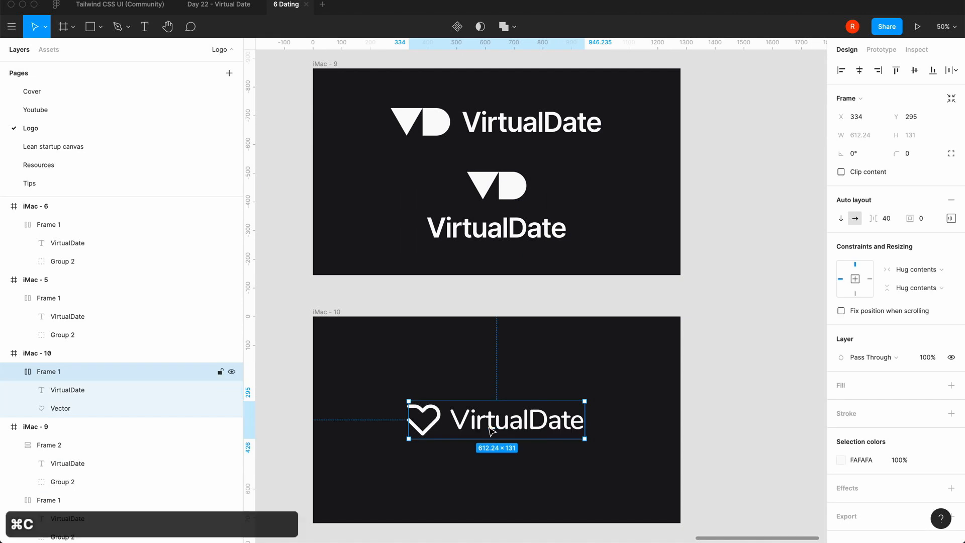
key("super+v")
left_click_drag(490, 427, 492, 480)
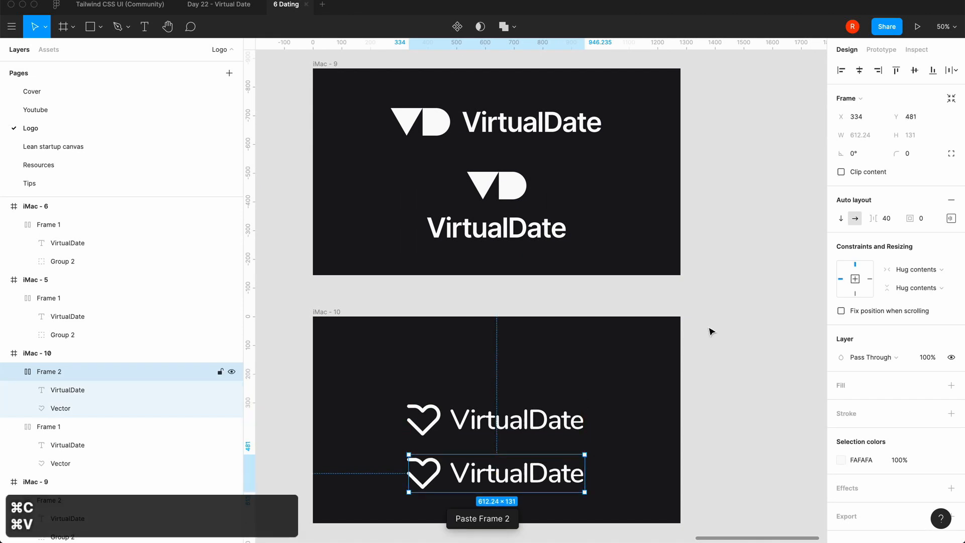
left_click(841, 217)
left_click(742, 386)
left_click_drag(556, 422, 556, 377)
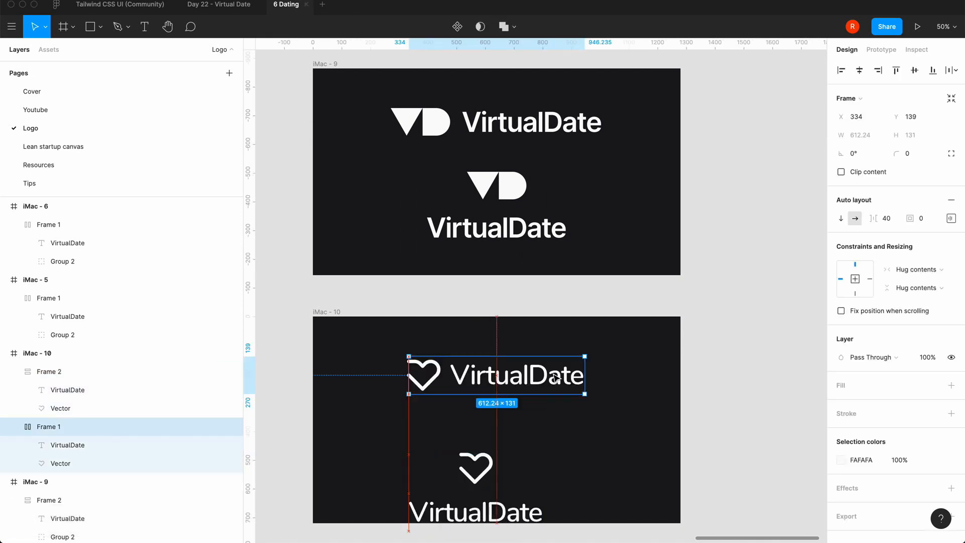
left_click_drag(455, 488, 475, 459)
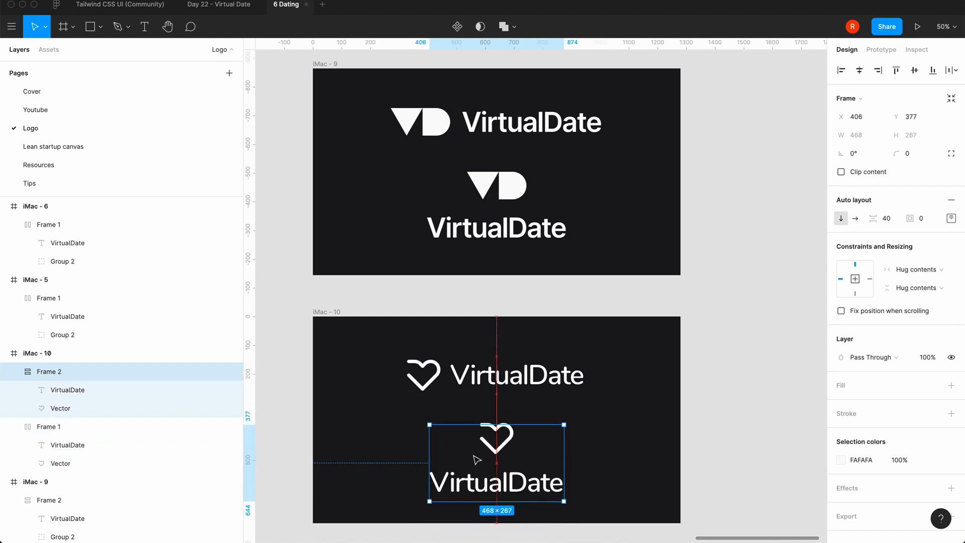
Step: Set the spacing between the heart icon and wordmark to 0 in the stacked logo of iMac - 10
left_click(897, 223)
type("0")
key("Return")
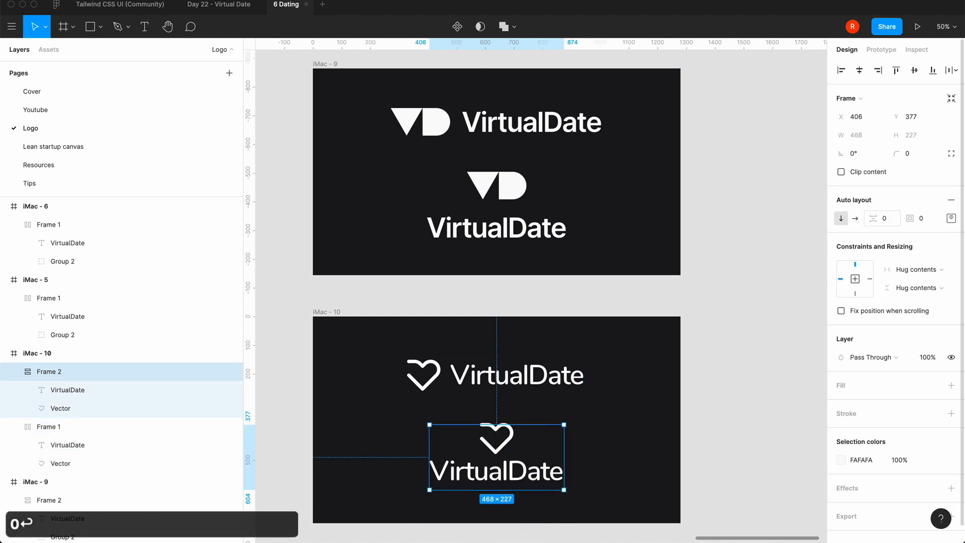
left_click(780, 334)
left_click(538, 441)
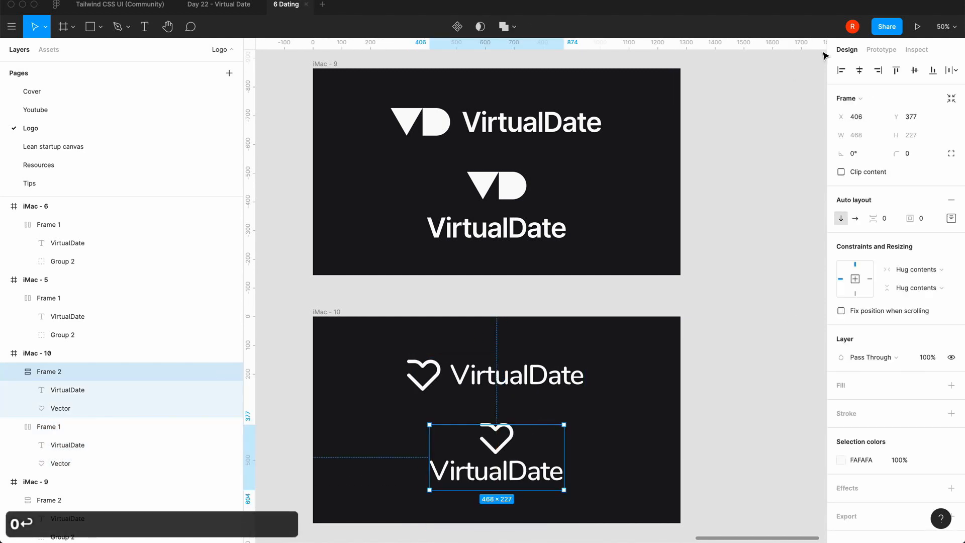
Step: Set the spacing between the VD icon and wordmark to 0 in the stacked logo of iMac - 9
left_click(741, 198)
left_click(519, 207)
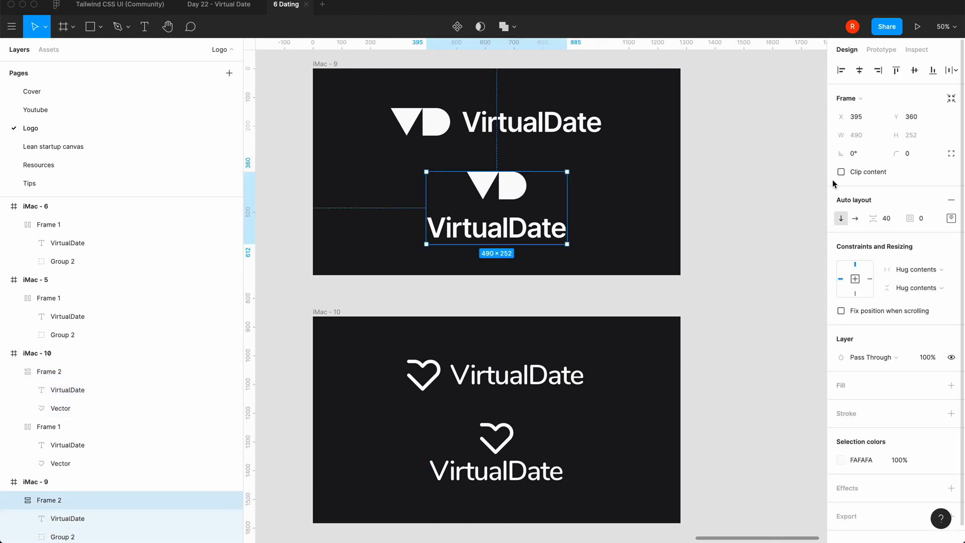
left_click(884, 218)
type("0")
key("Return")
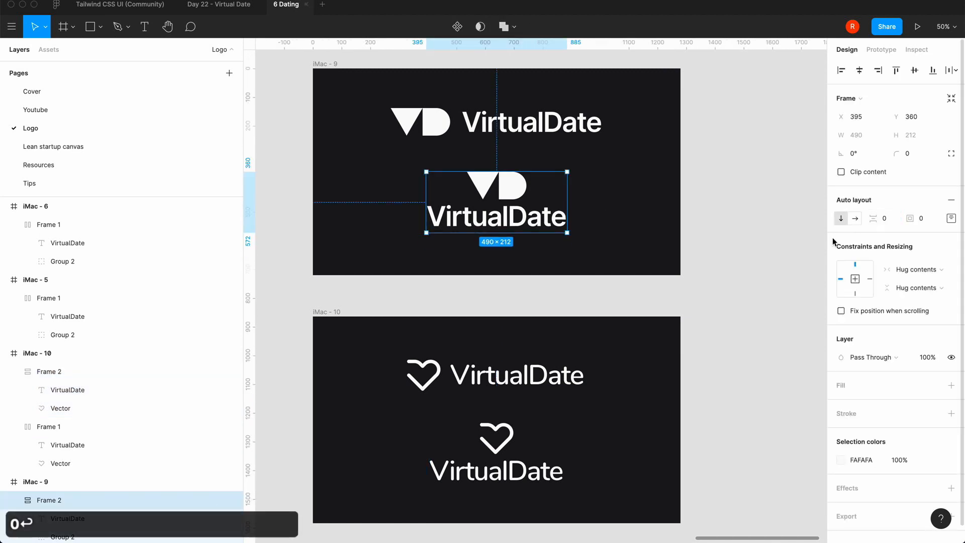
left_click(757, 279)
left_click(555, 222)
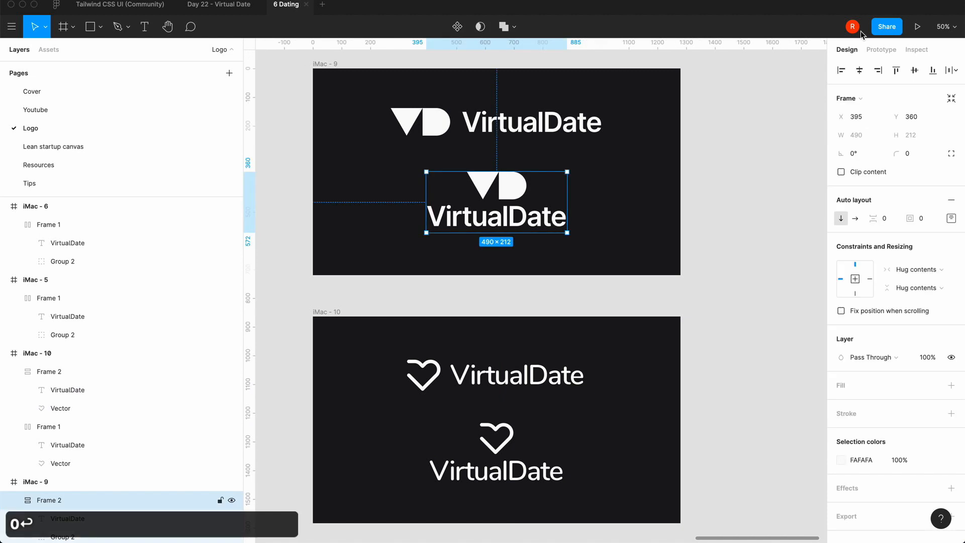
left_click(731, 248)
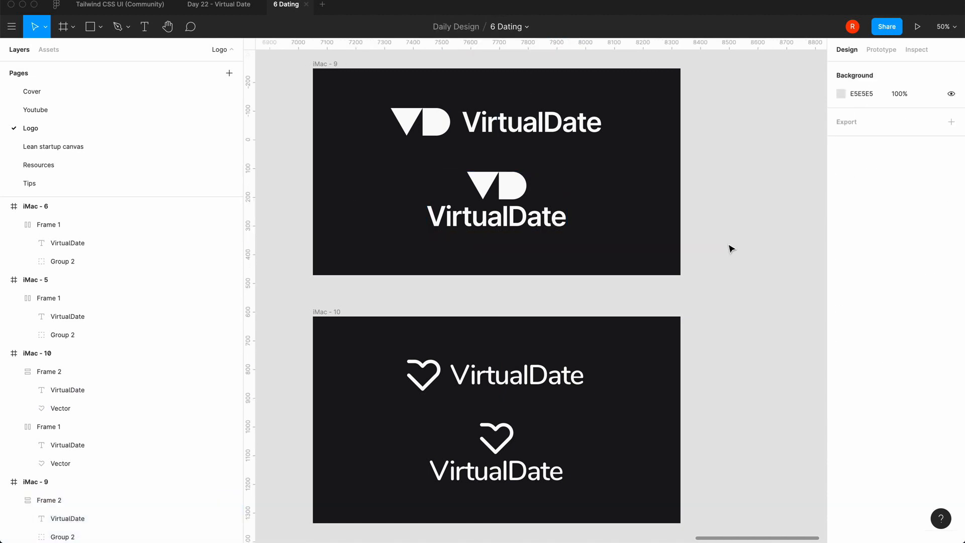
Step: Duplicate the iMac - 10 frame with both heart logos and place the copy directly beside it
scroll(731, 249, "down", 2)
scroll(731, 249, "right", 1)
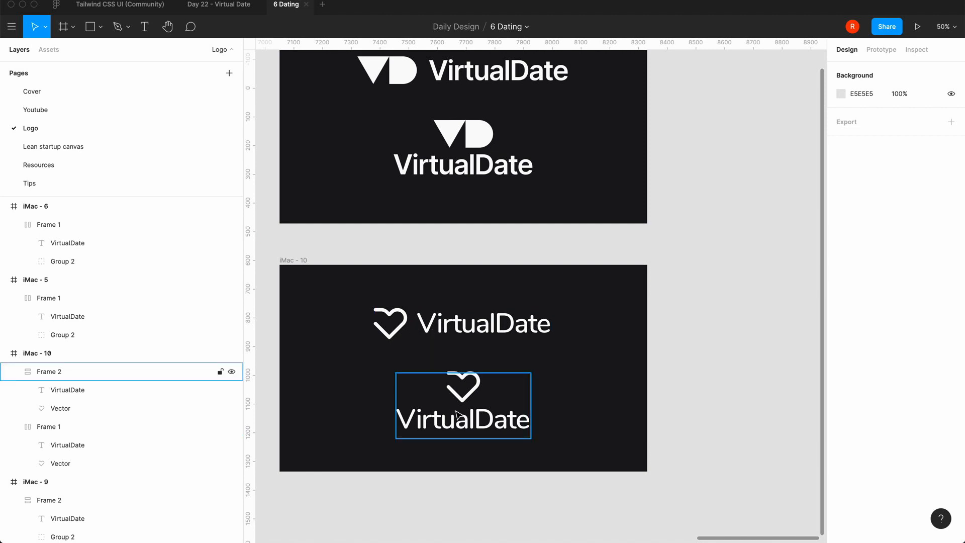
left_click(294, 261)
key("super+c")
key("super+v")
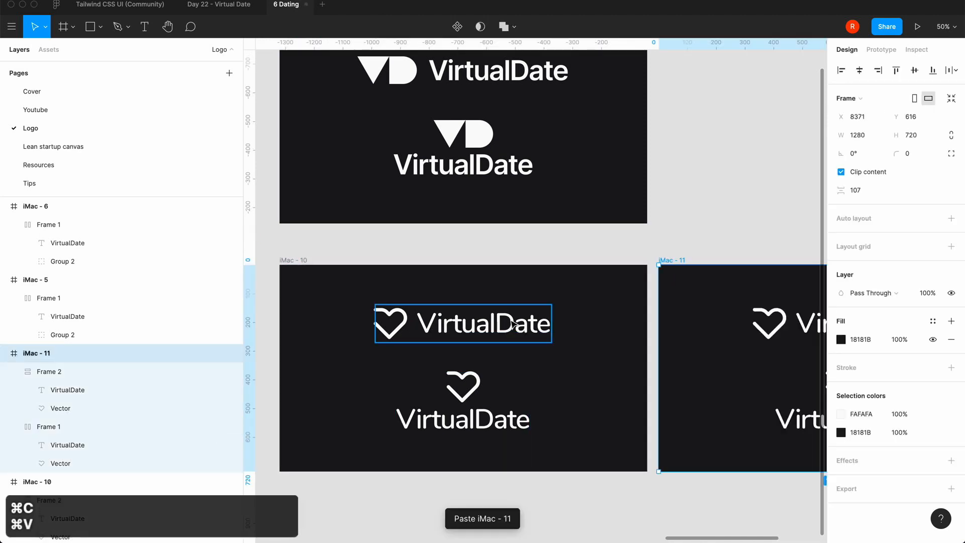
left_click(666, 215)
Step: Shrink the heart icon of the horizontal logo in iMac - 11 to a height of 48 and set its stroke to 8
scroll(666, 215, "right", 7)
left_click(513, 331)
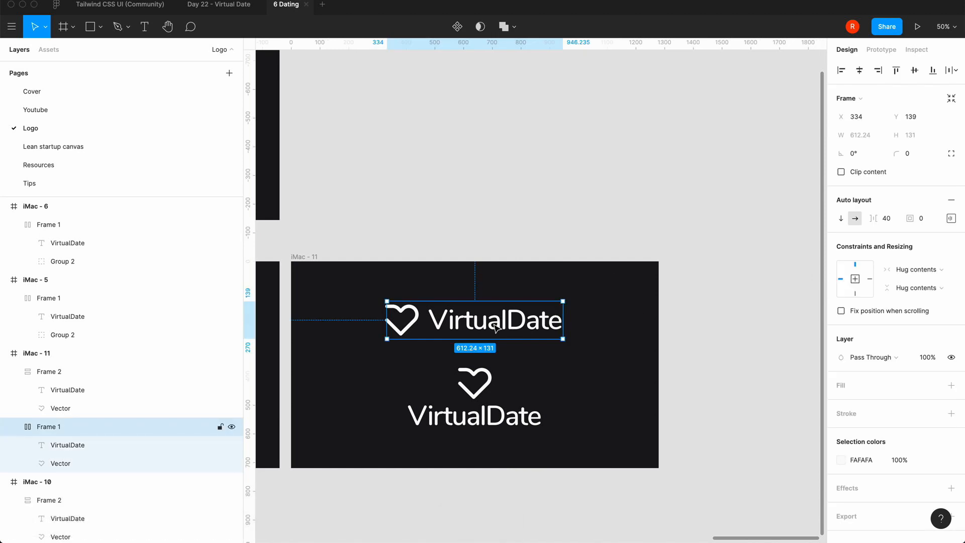
double_click(415, 328)
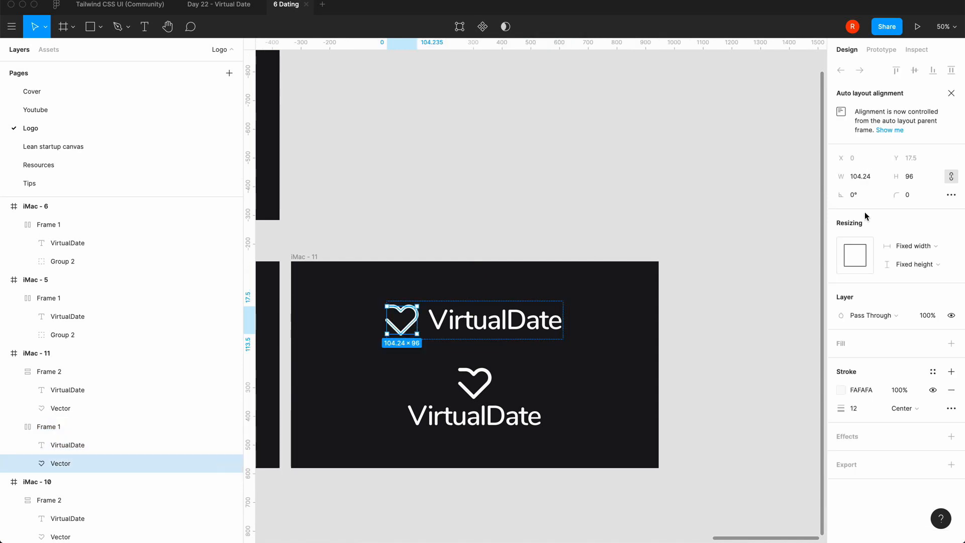
left_click(922, 179)
type("48")
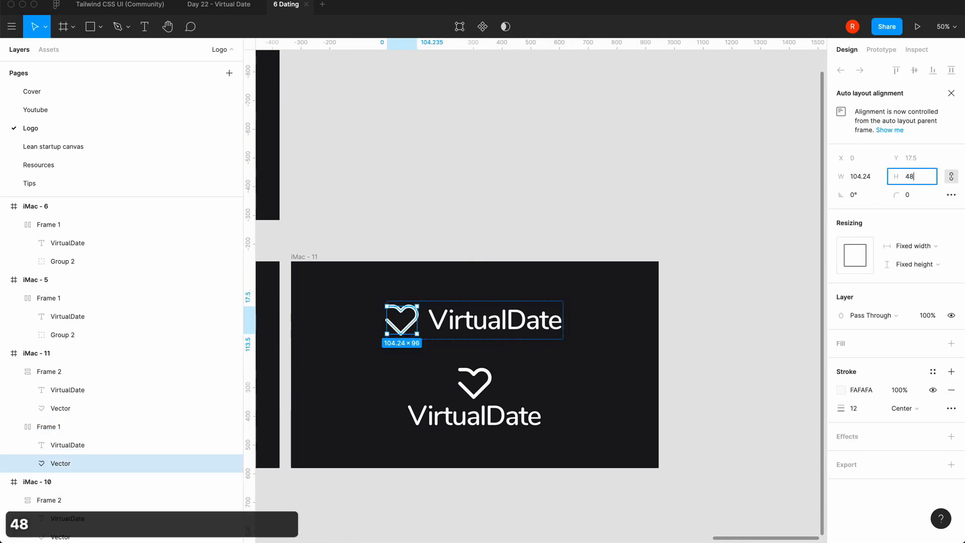
key("Return")
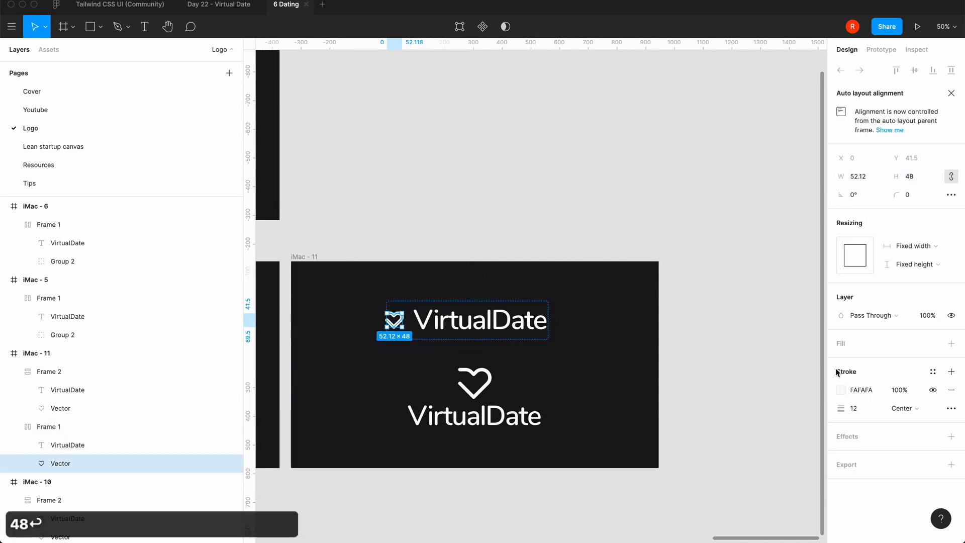
left_click(856, 408)
type("8")
key("Return")
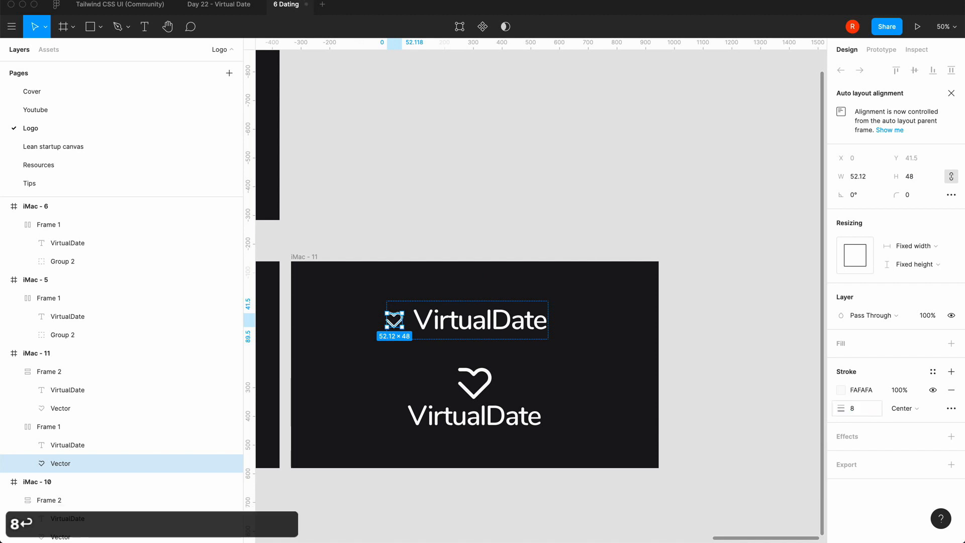
left_click(602, 419)
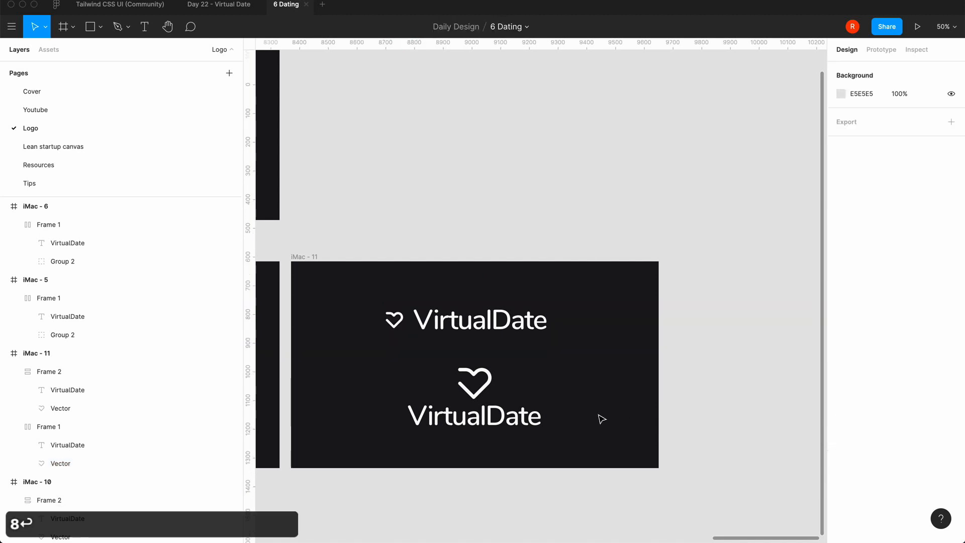
Step: Shrink the heart icon of the stacked logo in iMac - 11 to a height of 48 and set its stroke to 8
double_click(482, 390)
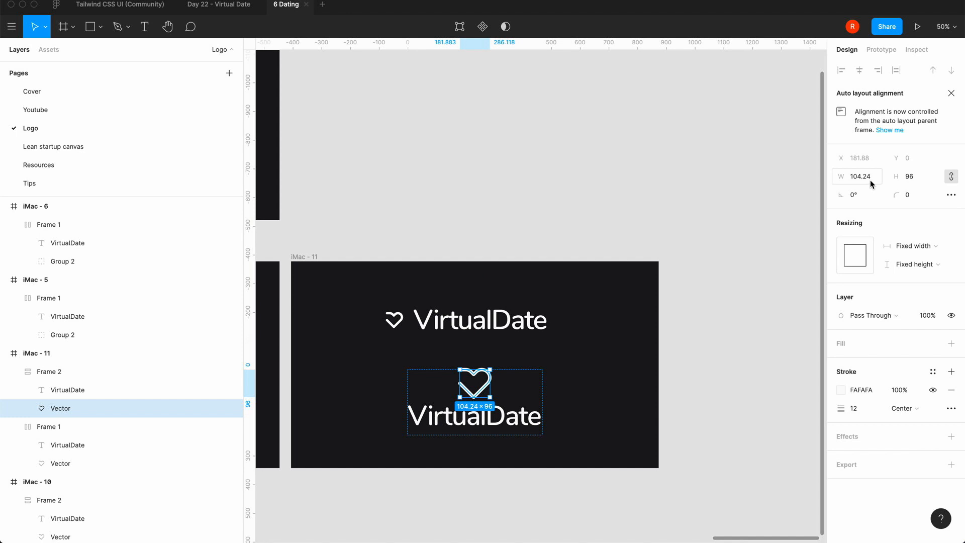
left_click(919, 178)
type("48")
key("Return")
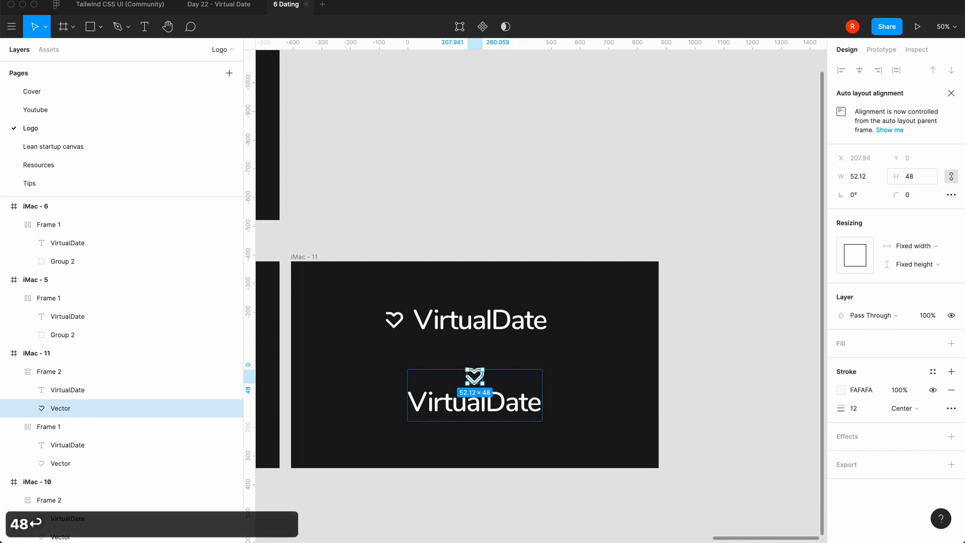
left_click(857, 410)
type("8")
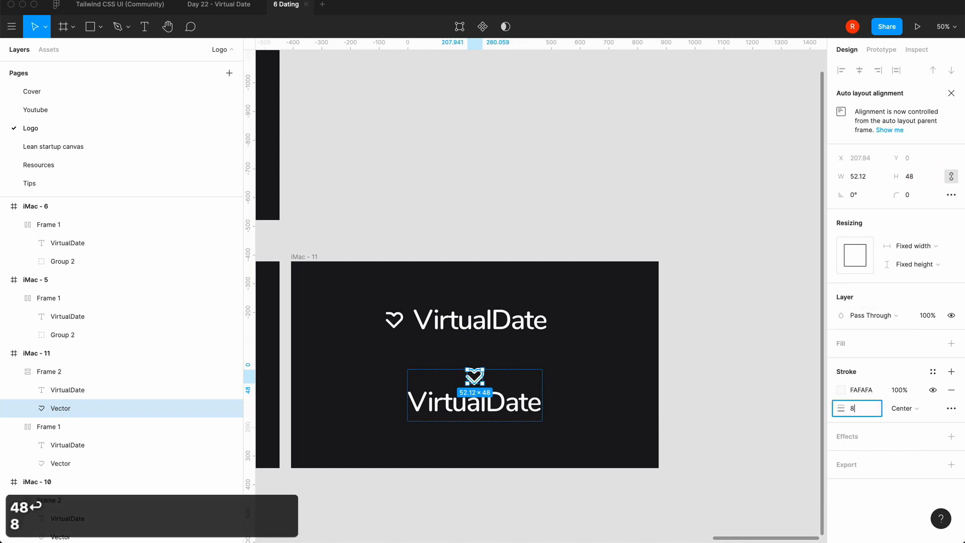
key("Return")
left_click(622, 452)
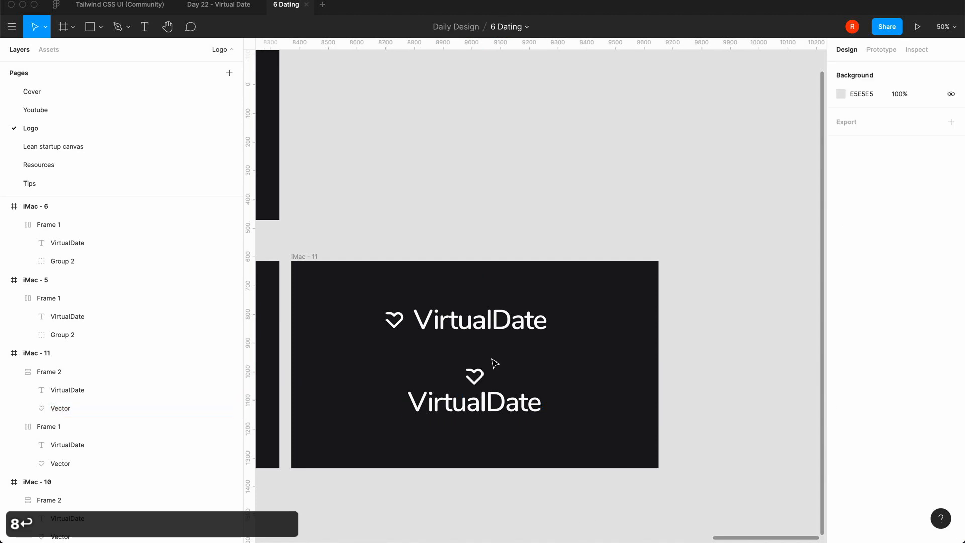
Step: Set the horizontal logo's wordmark in iMac - 11 to font size 64 and letter spacing 0
double_click(483, 330)
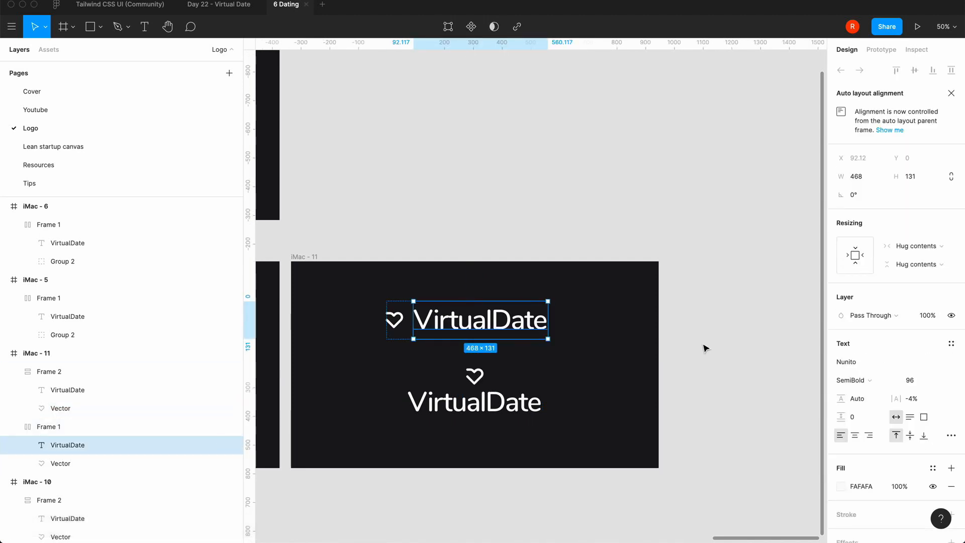
left_click(933, 380)
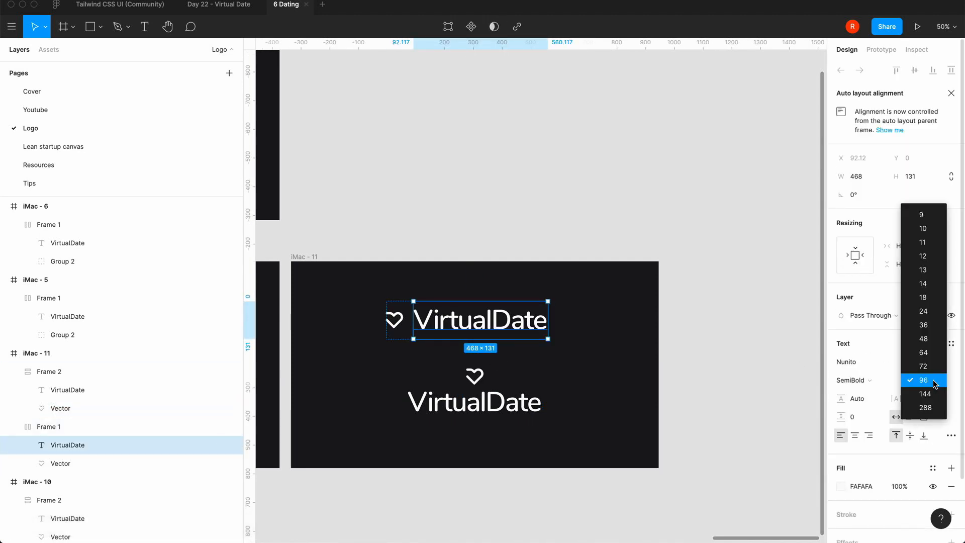
left_click(929, 353)
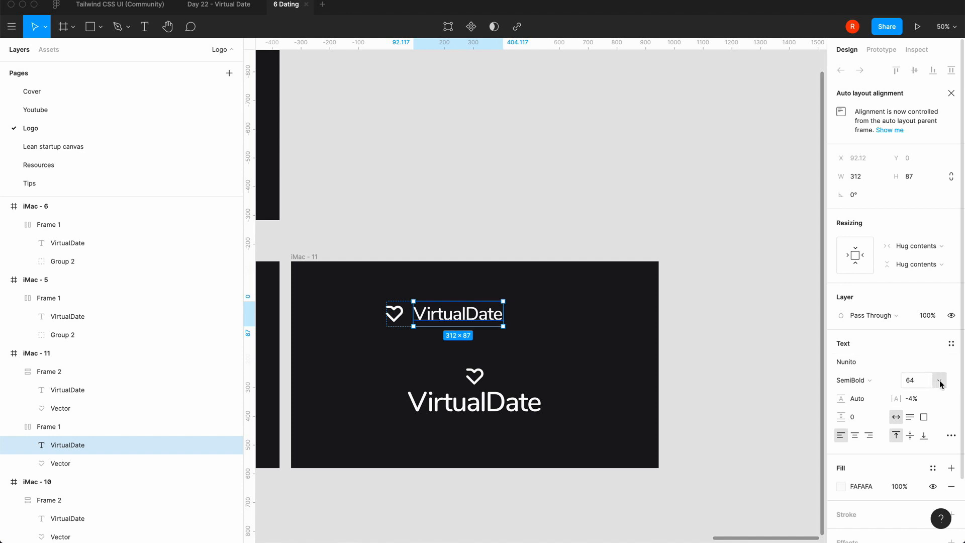
left_click(918, 400)
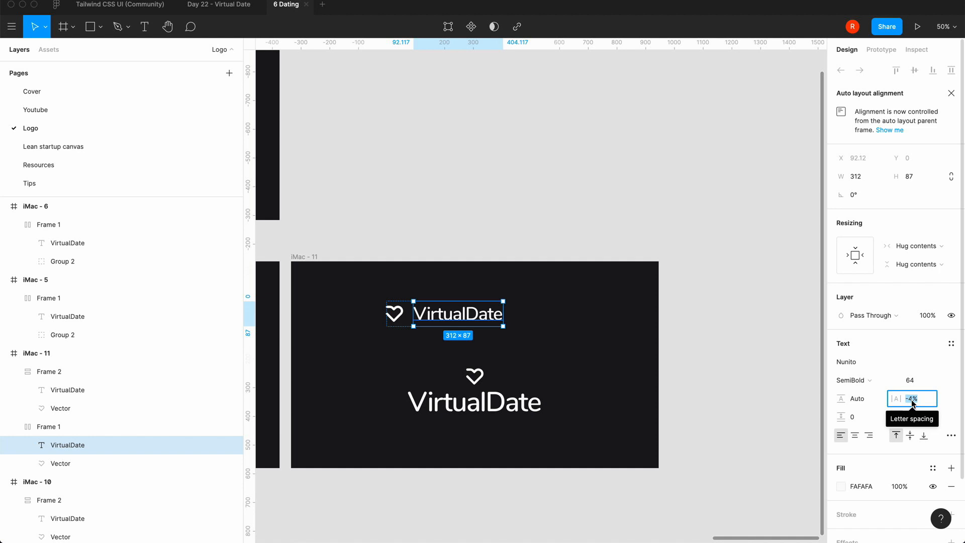
type("0")
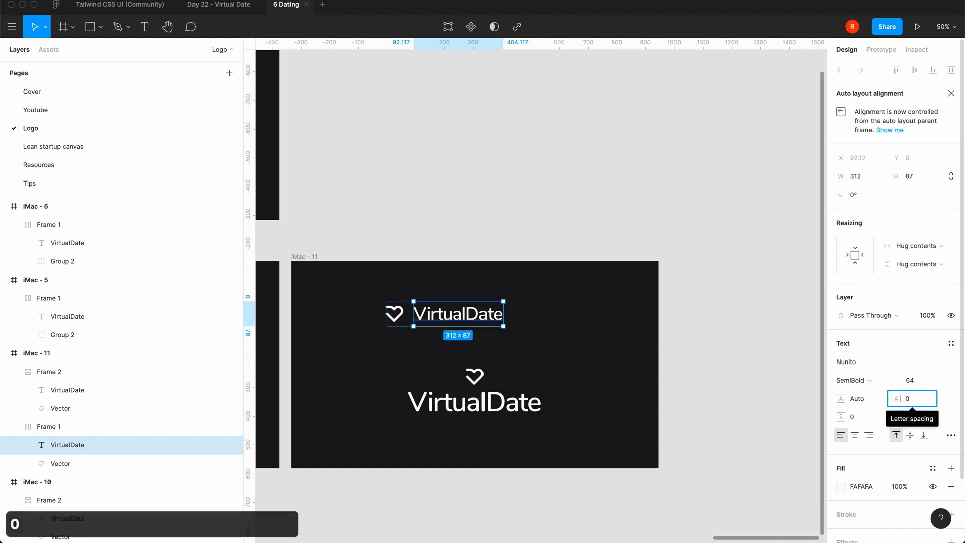
key("Return")
left_click(732, 397)
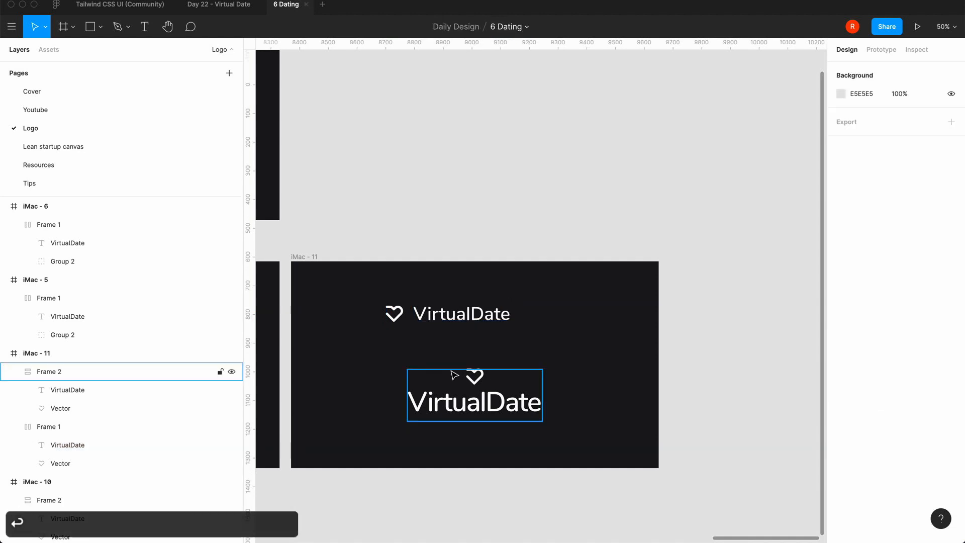
Step: Set the spacing between the heart icon and wordmark of the horizontal logo in iMac - 11 to 24
left_click(440, 322)
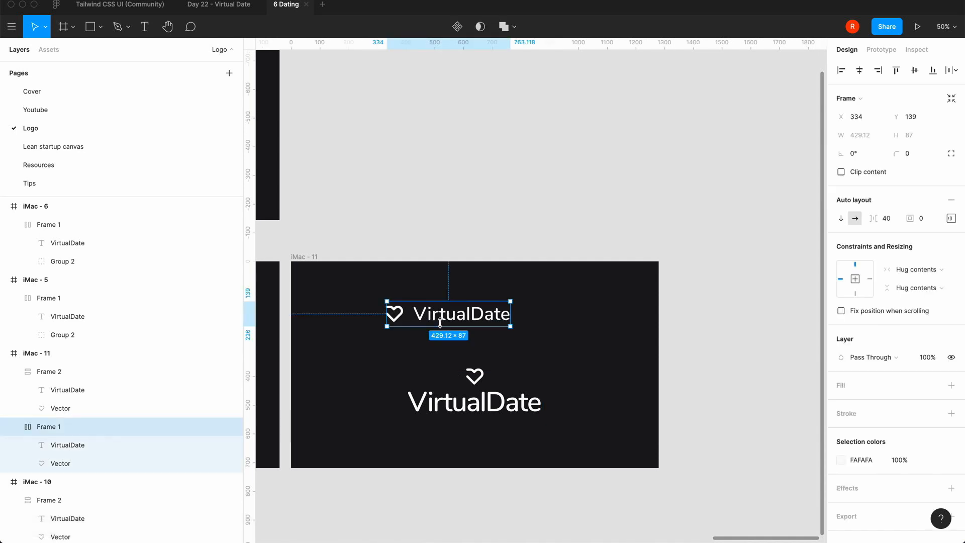
left_click(886, 218)
type("24")
key("Return")
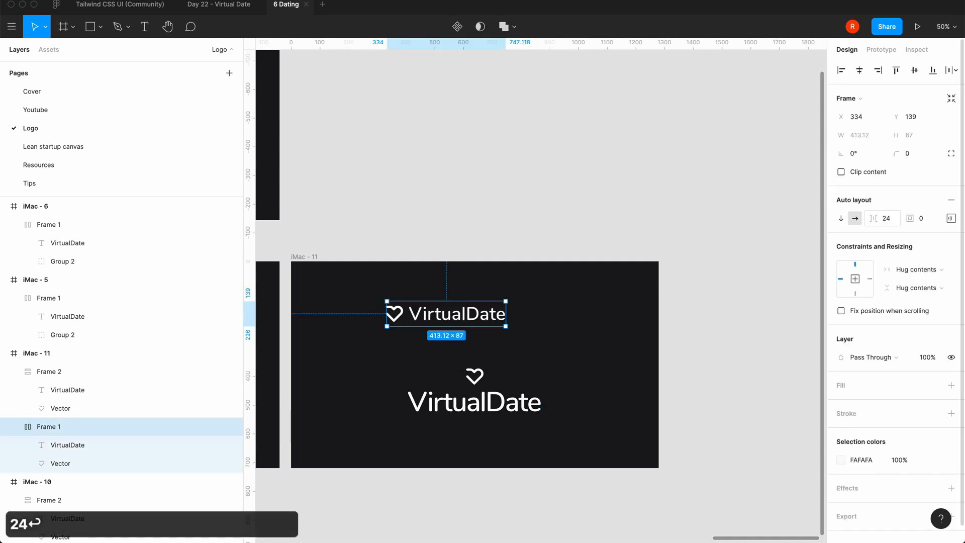
left_click(732, 329)
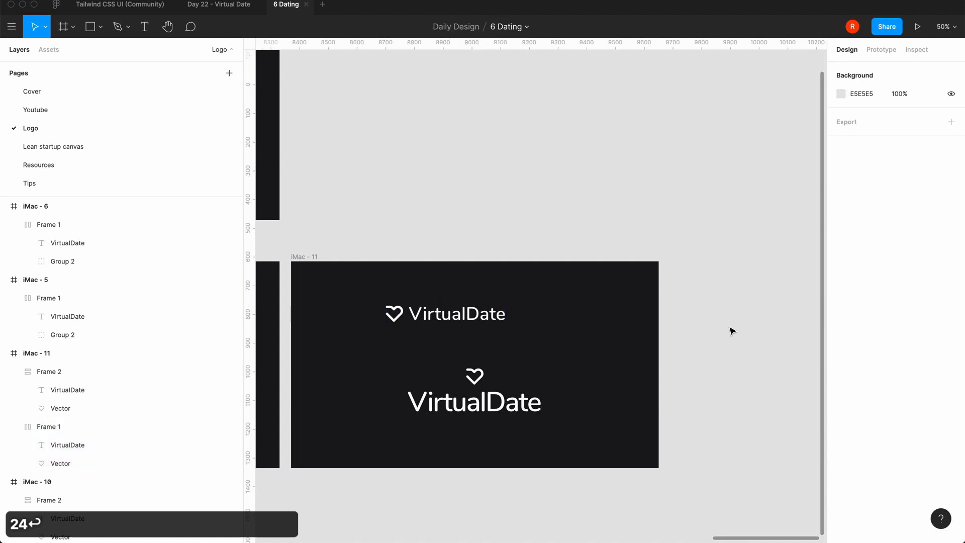
Step: Set the stacked logo's wordmark in iMac - 11 to font size 64 and letter spacing 0
left_click(480, 402)
left_click(480, 409)
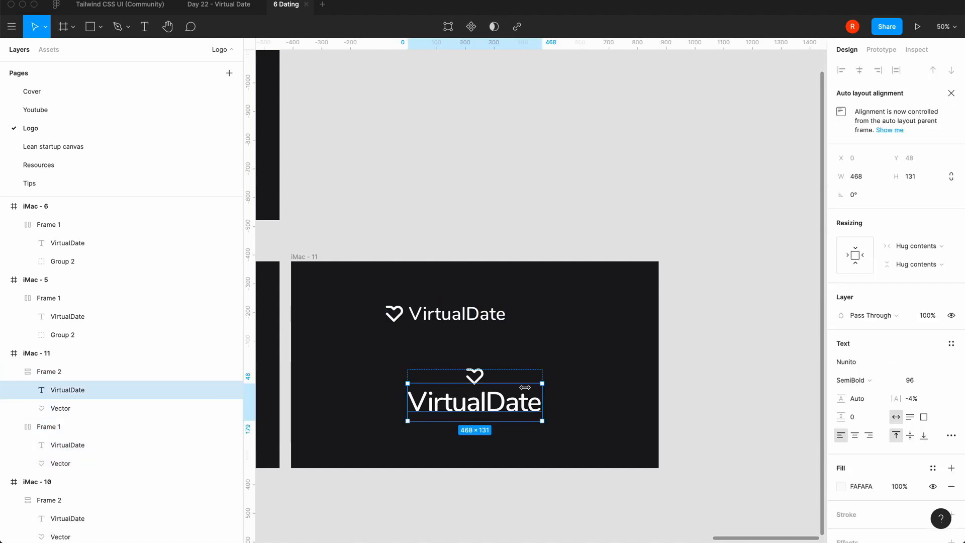
left_click(75, 445)
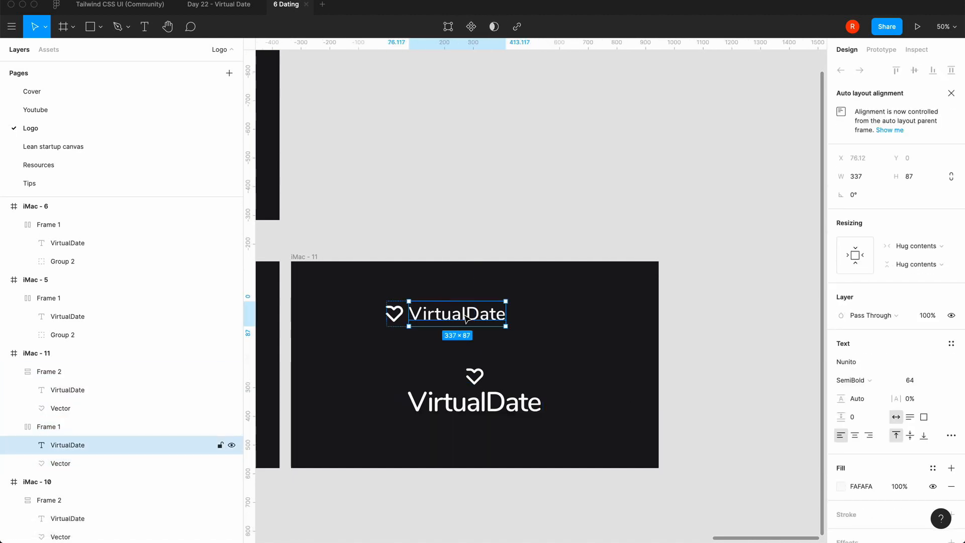
left_click(516, 403)
left_click(916, 380)
type("6")
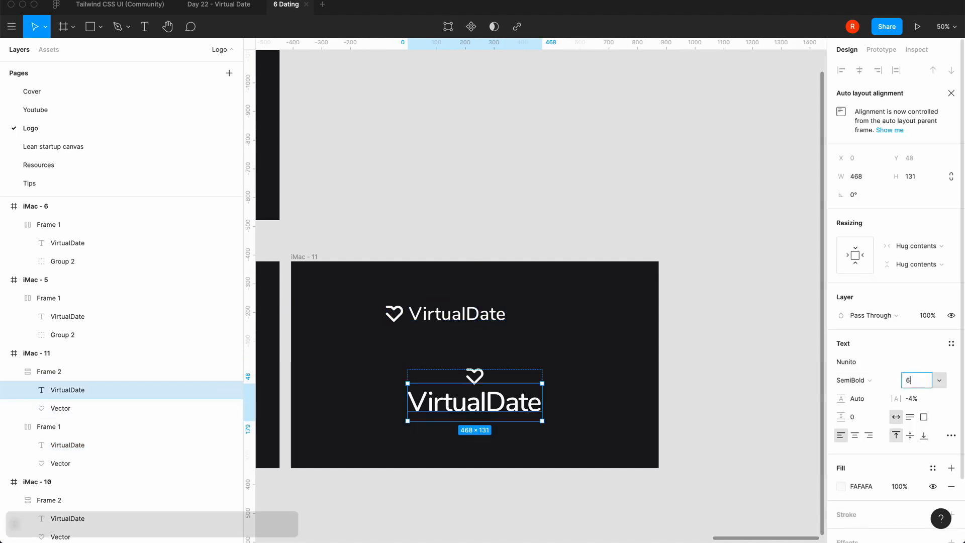
type("4")
key("Return")
left_click(923, 405)
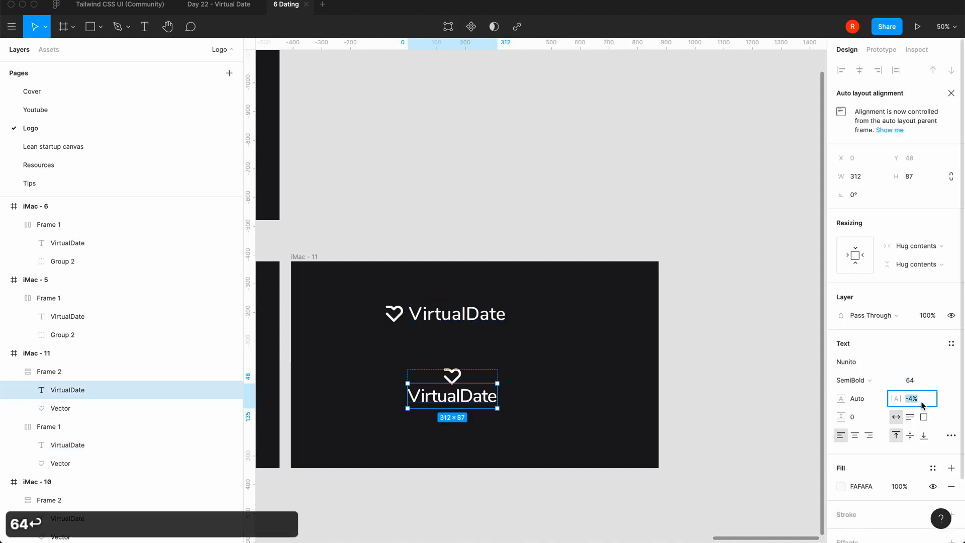
type("0")
key("Return")
left_click(560, 408)
Step: Centre the stacked and horizontal logos horizontally within the iMac - 11 frame
left_click(468, 399)
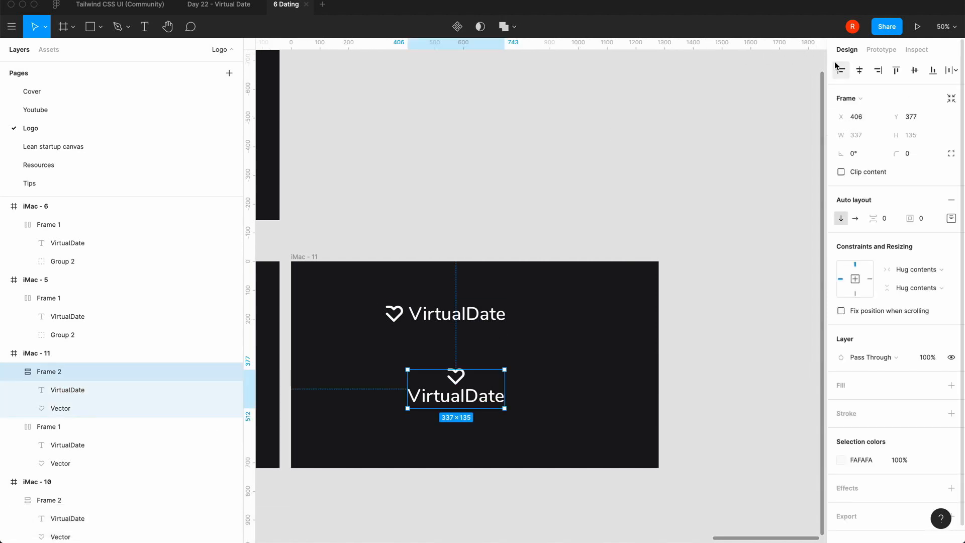
left_click(859, 70)
left_click(607, 157)
left_click(455, 314)
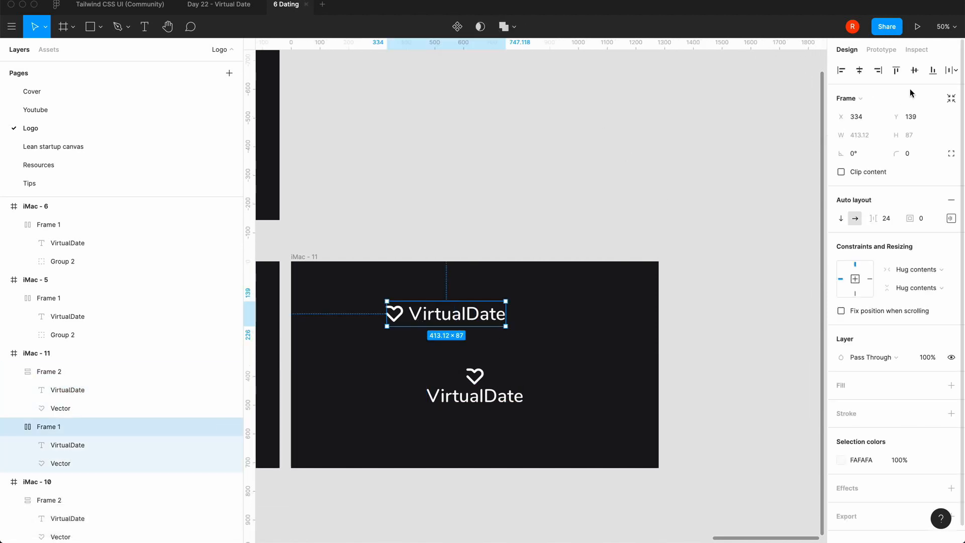
left_click(859, 70)
left_click(597, 155)
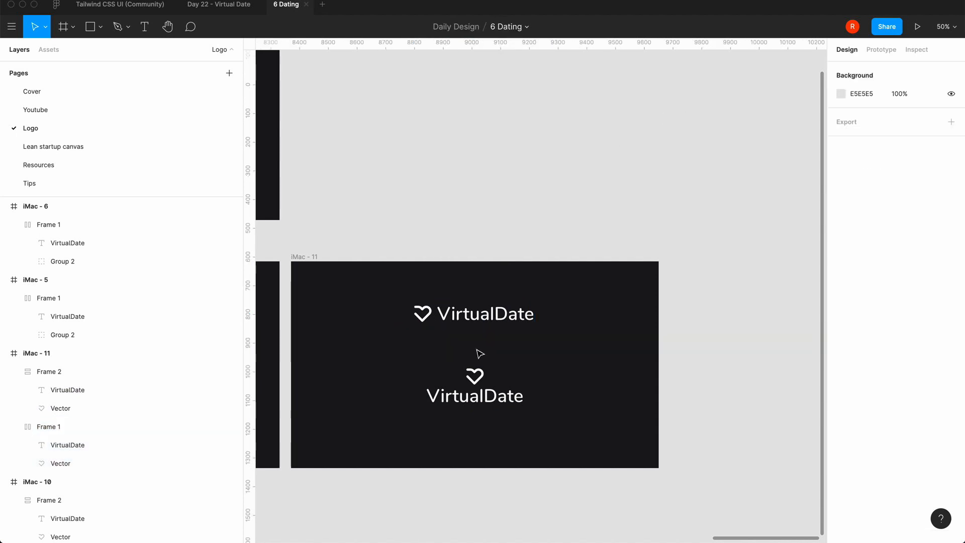
Step: Move the stacked logo in iMac - 11 down to about Y 405 and the horizontal logo down to about Y 165
left_click(472, 398)
left_click_drag(473, 398, 474, 407)
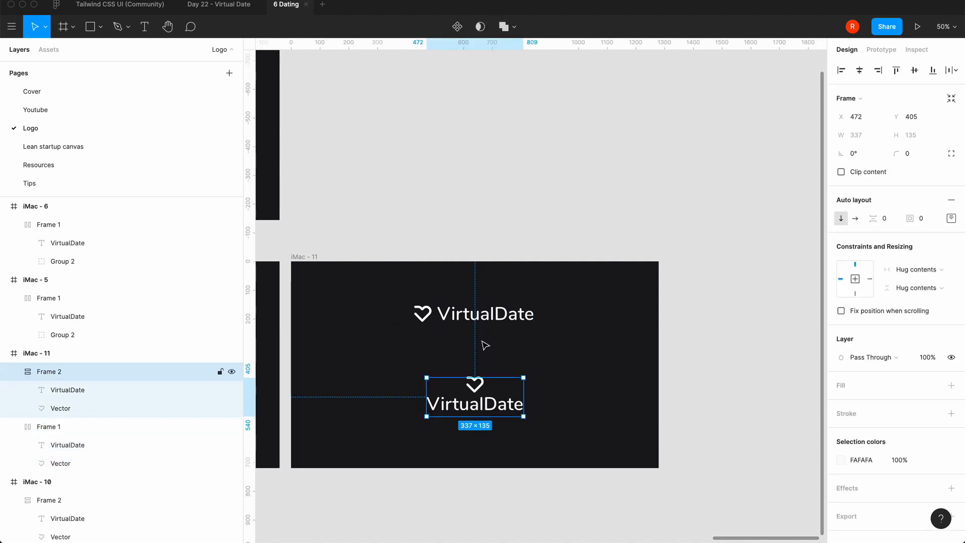
left_click(491, 322)
left_click_drag(491, 322, 491, 332)
left_click(497, 220)
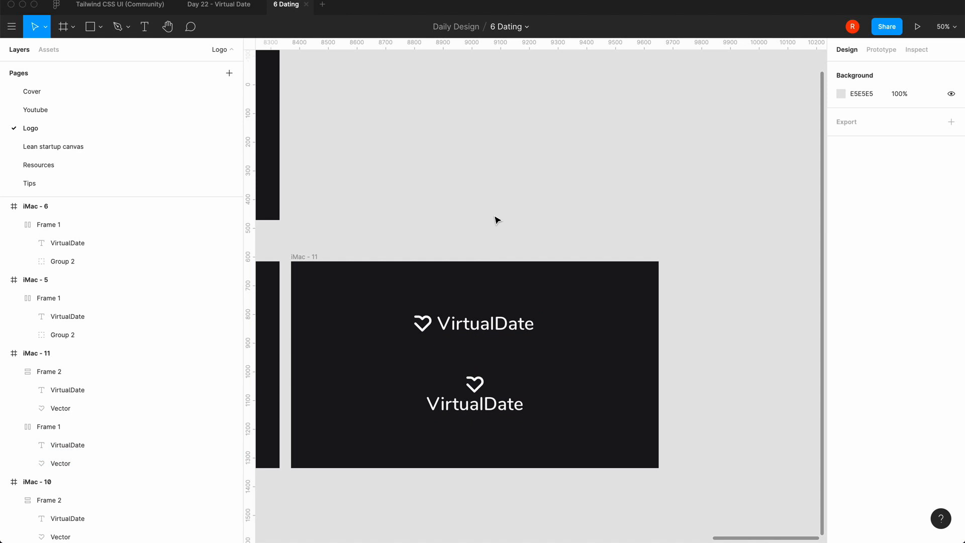
Step: Move both iMac - 11 logos together into the left half of the frame, with the horizontal one at about X 163
scroll(496, 220, "down", 2)
scroll(497, 220, "left", 2)
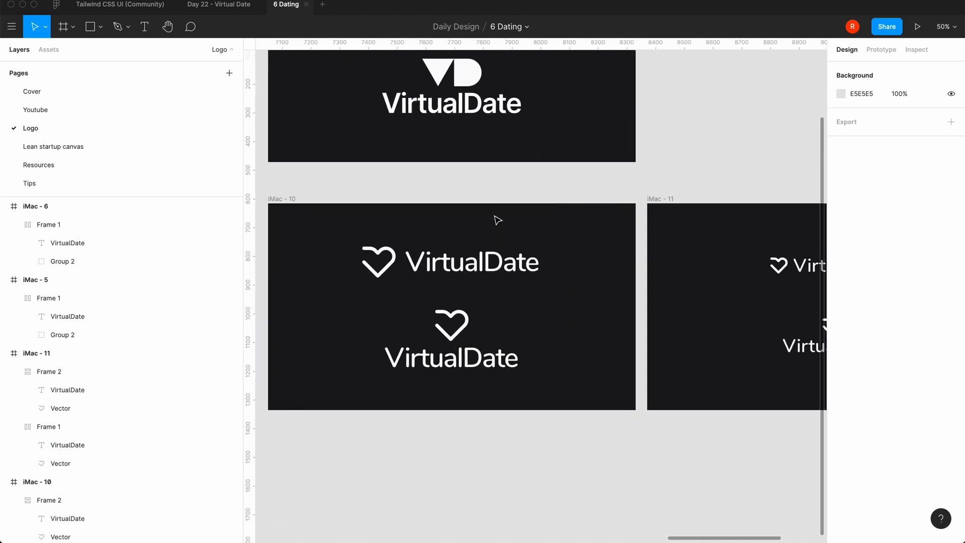
scroll(497, 220, "right", 3)
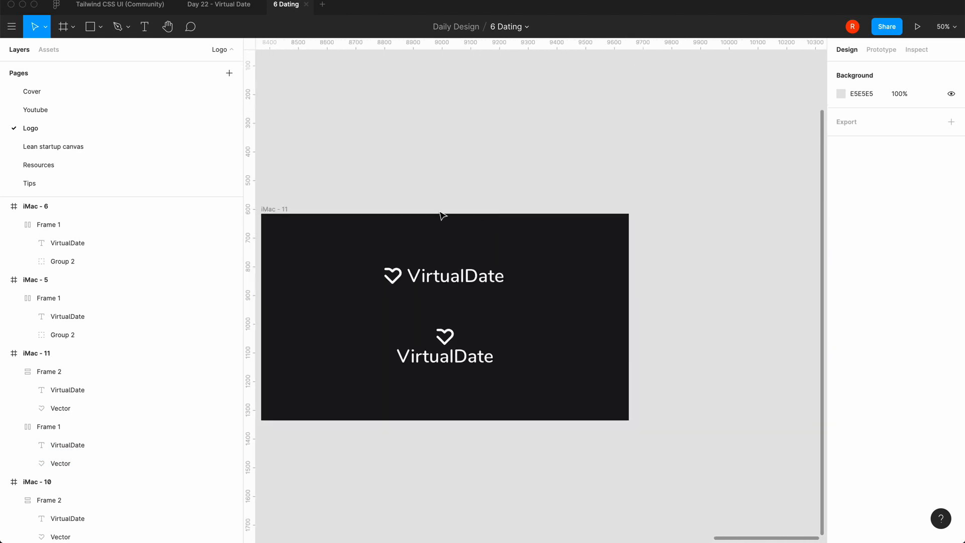
scroll(441, 216, "left", 2)
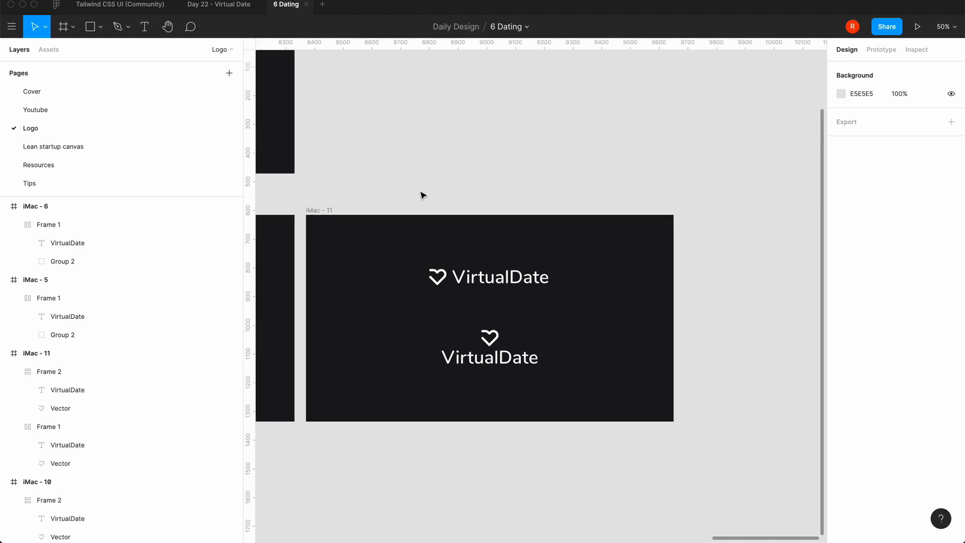
left_click(516, 281)
left_click(496, 359, "shift")
left_click_drag(514, 290, 438, 287)
left_click(442, 166)
Step: Duplicate both heart logos in iMac - 11 and place the copies in the right half of the frame, level with the originals
left_click(409, 281)
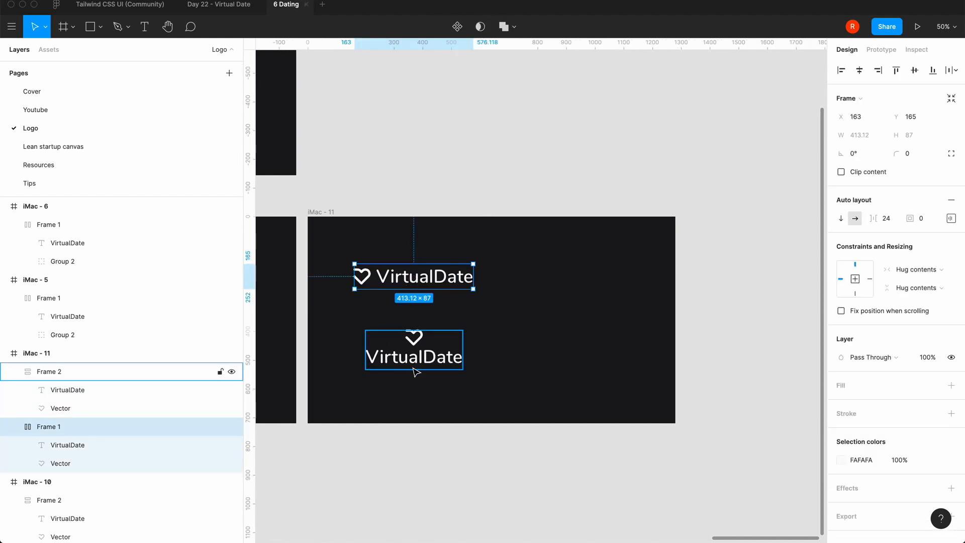
left_click(415, 370, "shift")
key("super+c")
key("super+v")
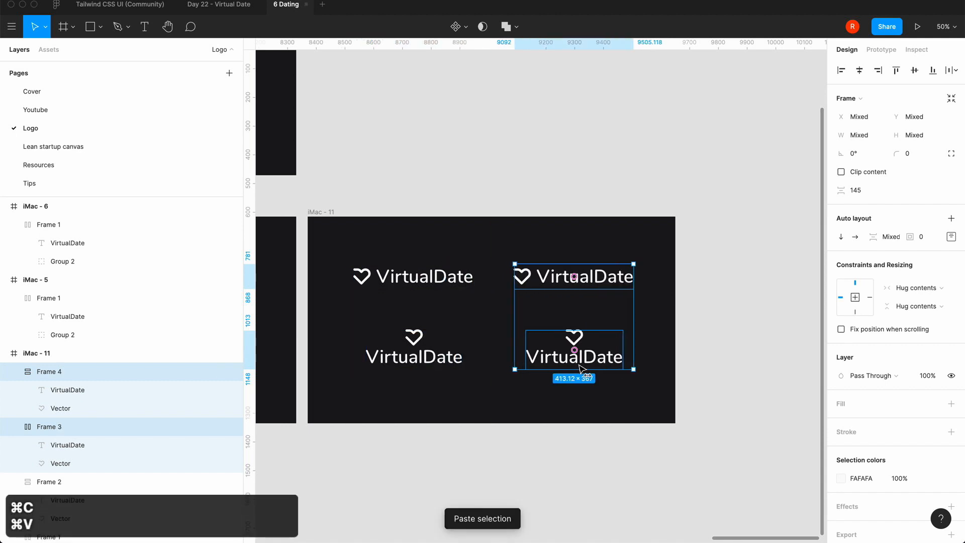
left_click_drag(579, 365, 575, 366)
left_click(565, 172)
Step: Shrink the heart icon of the copied horizontal logo to a height of 24 and set its stroke to 4
double_click(518, 284)
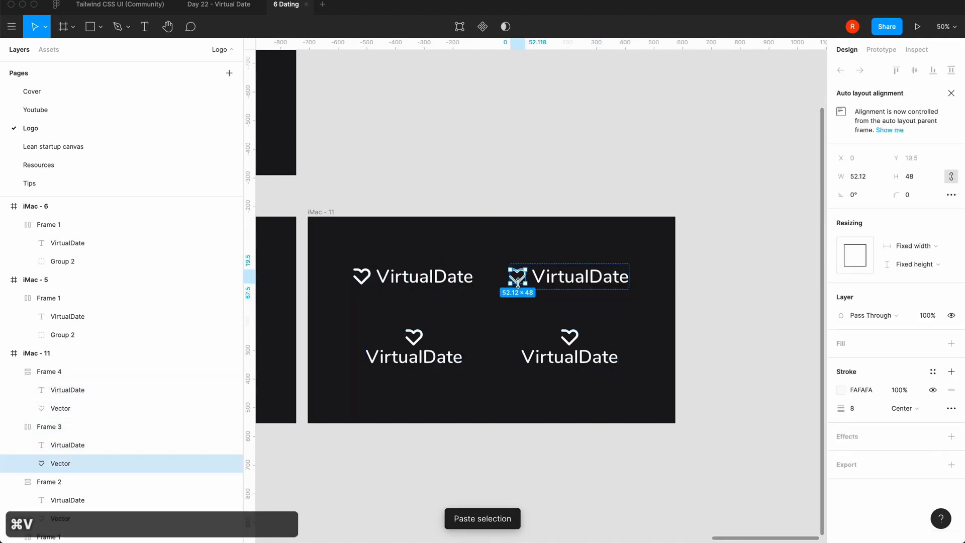
left_click(917, 178)
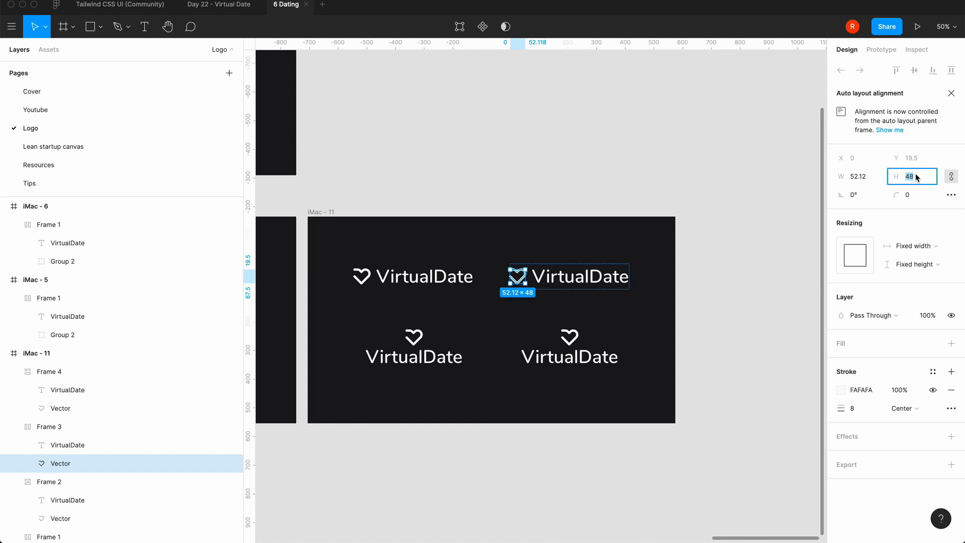
type("24")
key("Return")
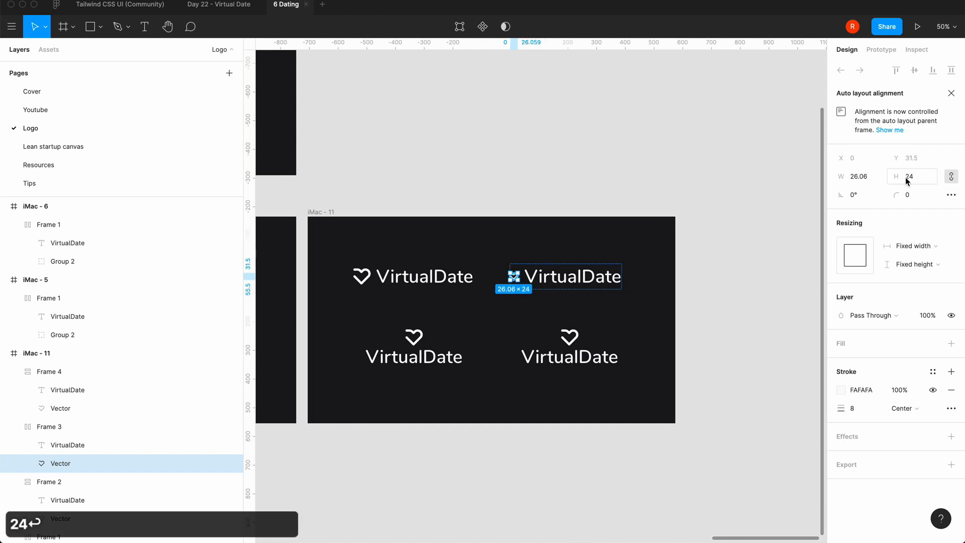
left_click(858, 412)
type("4")
key("Return")
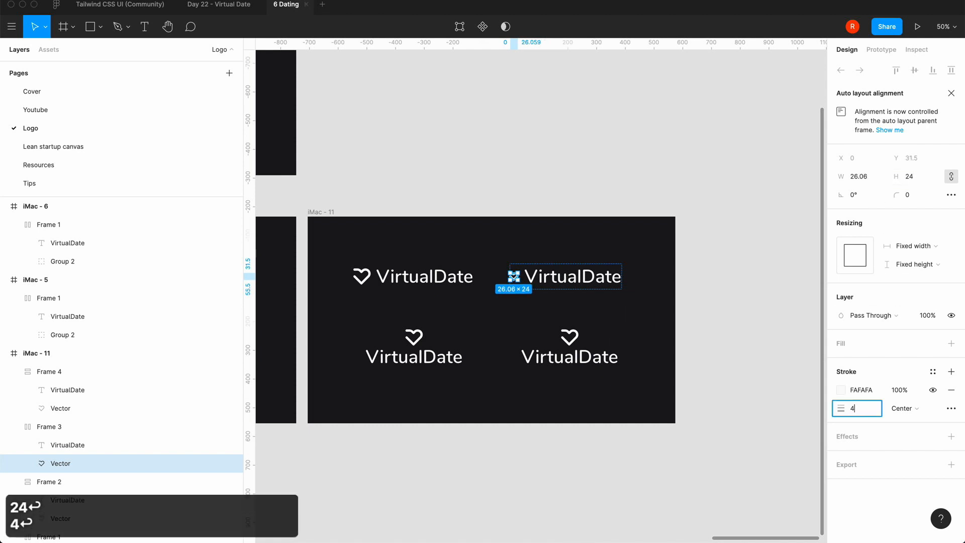
left_click(725, 368)
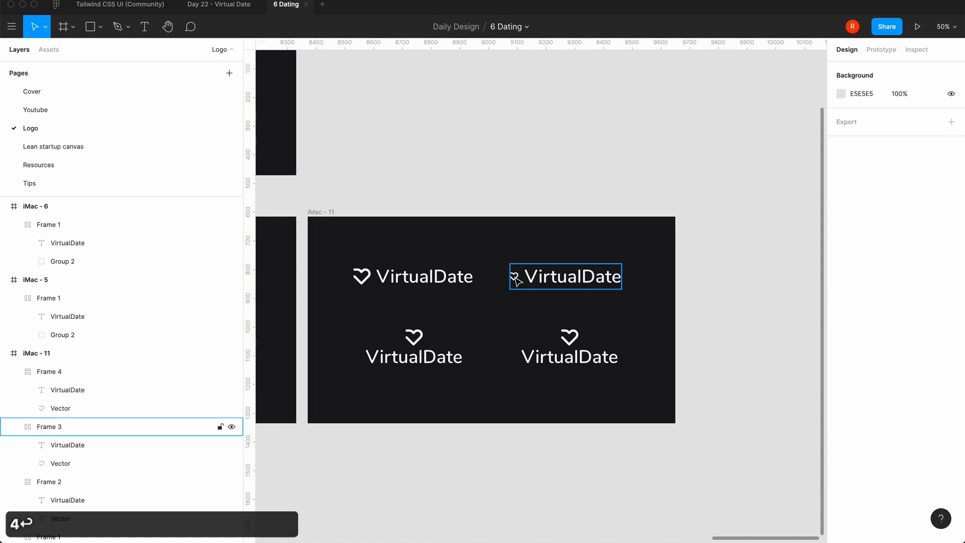
Step: Set the copied horizontal logo's wordmark to font size 24 and move the shrunken logo above the copied stacked logo
double_click(555, 282)
key("equal")
scroll(556, 282, "right", 2)
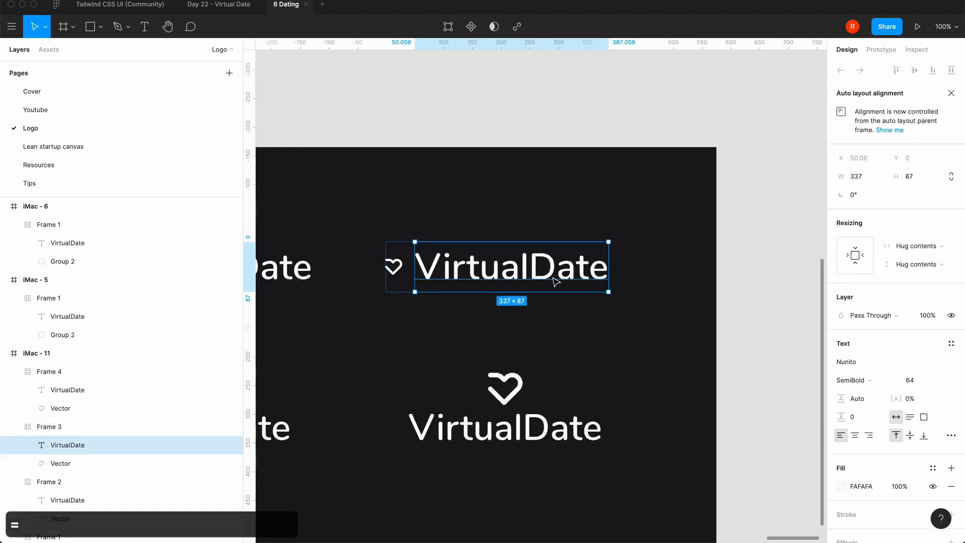
left_click(916, 384)
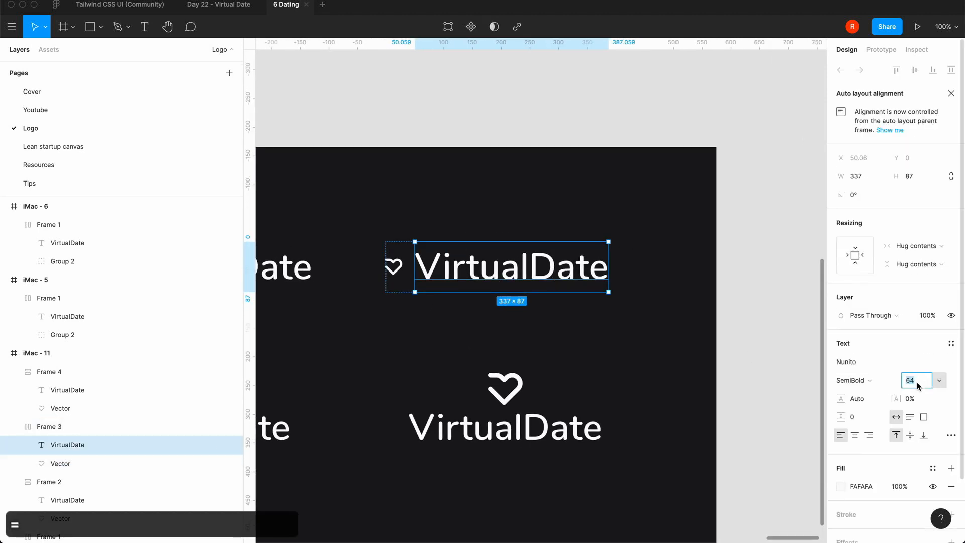
type("24")
key("Return")
left_click(722, 346)
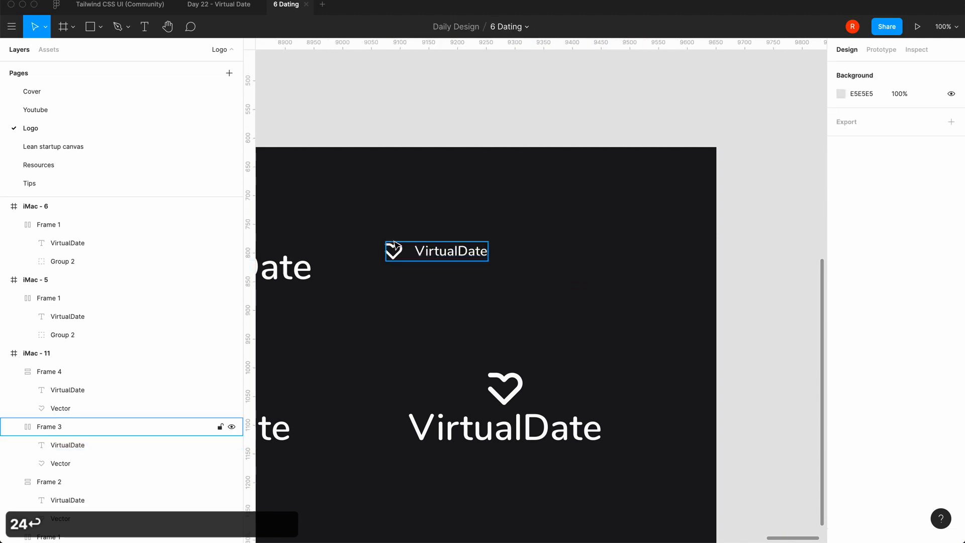
left_click_drag(410, 254, 451, 273)
Step: Thin the stroke of the small horizontal logo's heart icon to 2
left_click(480, 275)
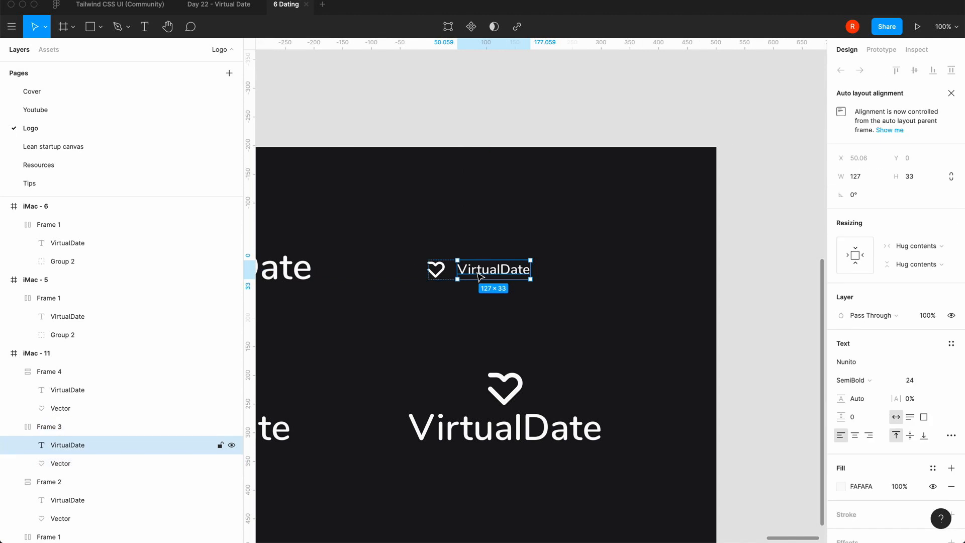
left_click(437, 271)
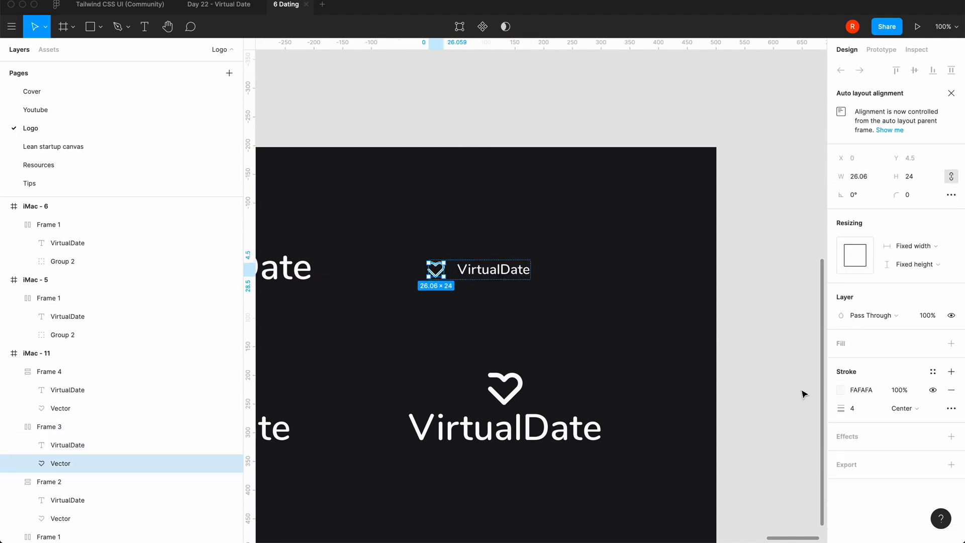
left_click(866, 416)
type("2")
key("Return")
left_click(711, 378)
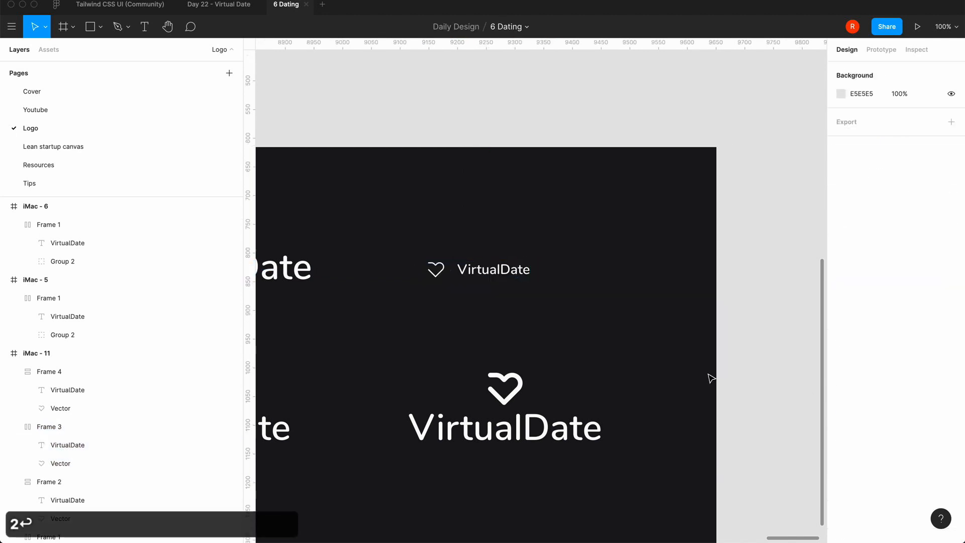
scroll(596, 370, "left", 3)
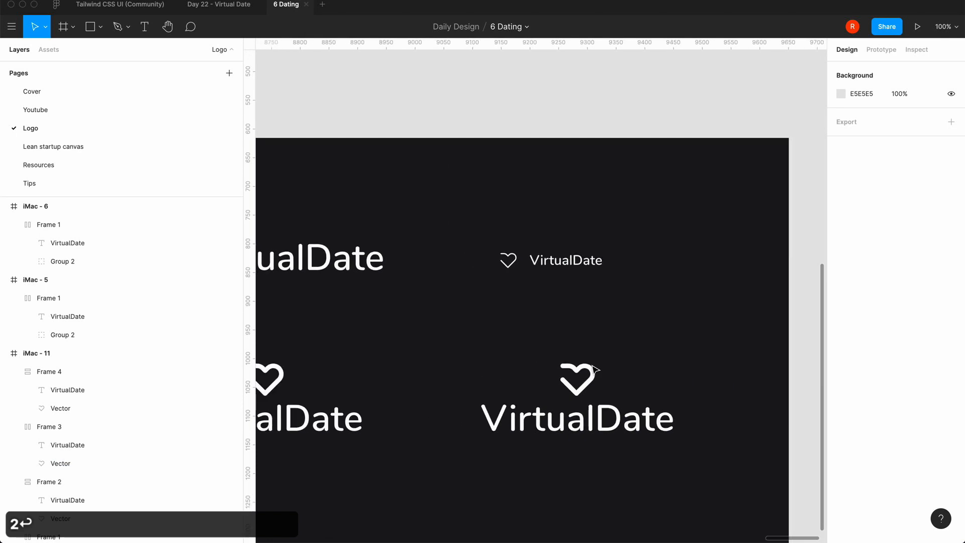
Step: Try an auto layout spacing of 8 between the heart and wordmark of the small horizontal logo
left_click(523, 260)
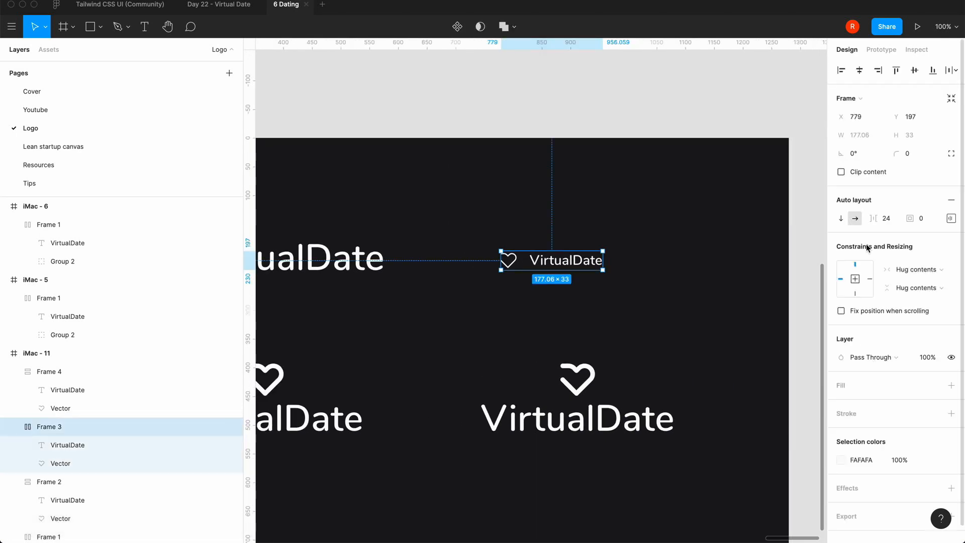
type("8")
key("Return")
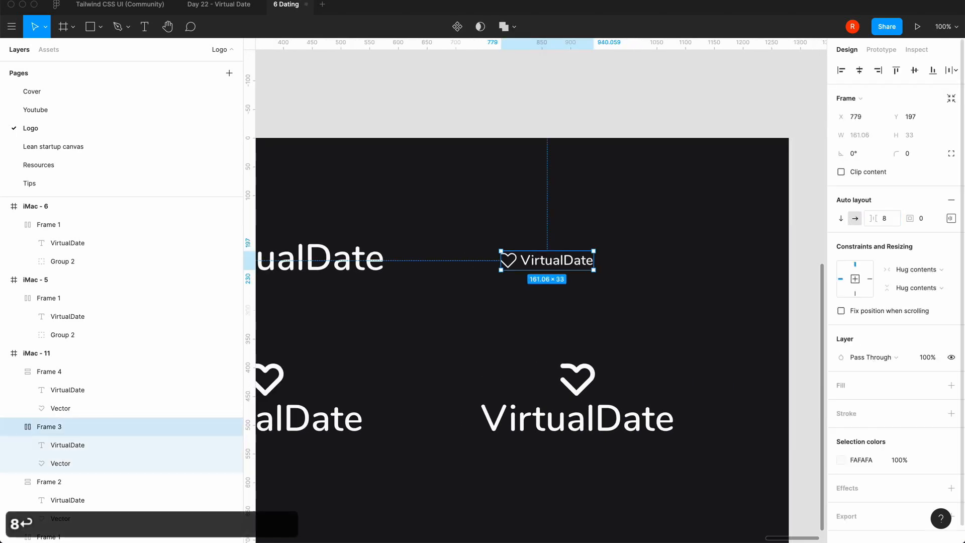
left_click(687, 269)
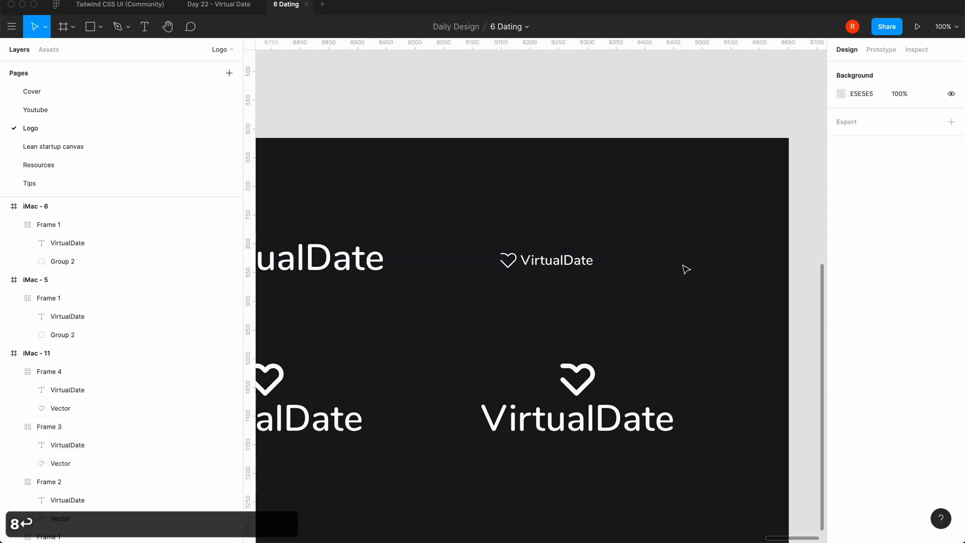
Step: Set the auto layout spacing between the small horizontal logo's heart and wordmark to 16
left_click(559, 275)
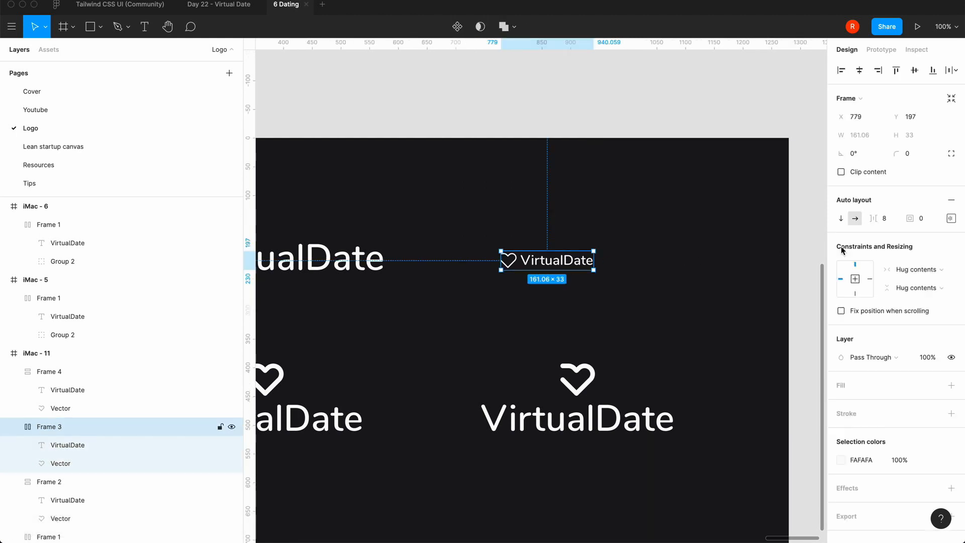
left_click(895, 219)
type("16")
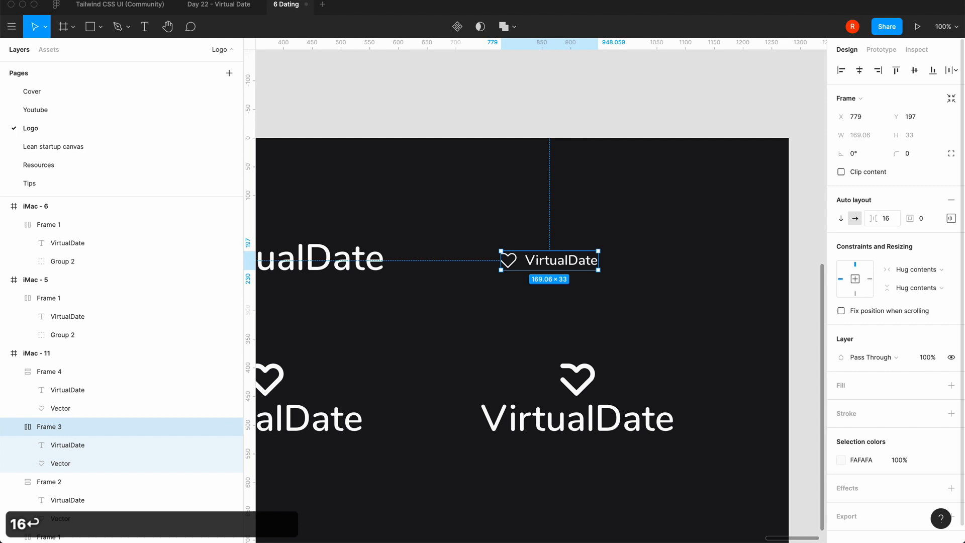
left_click(648, 315)
Step: Shrink the copied stacked logo's heart icon to a height of 24 and set its stroke to 2
scroll(648, 315, "left", 1)
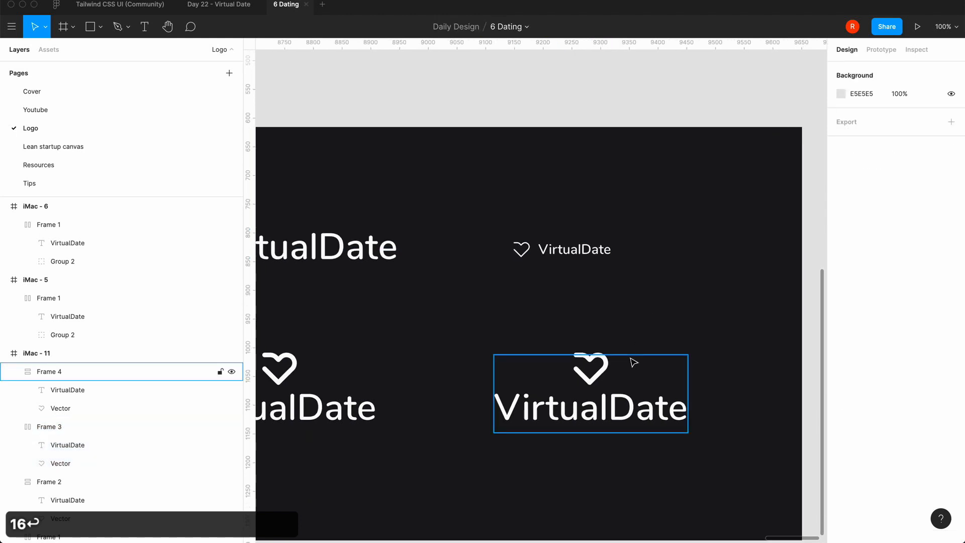
left_click(592, 395)
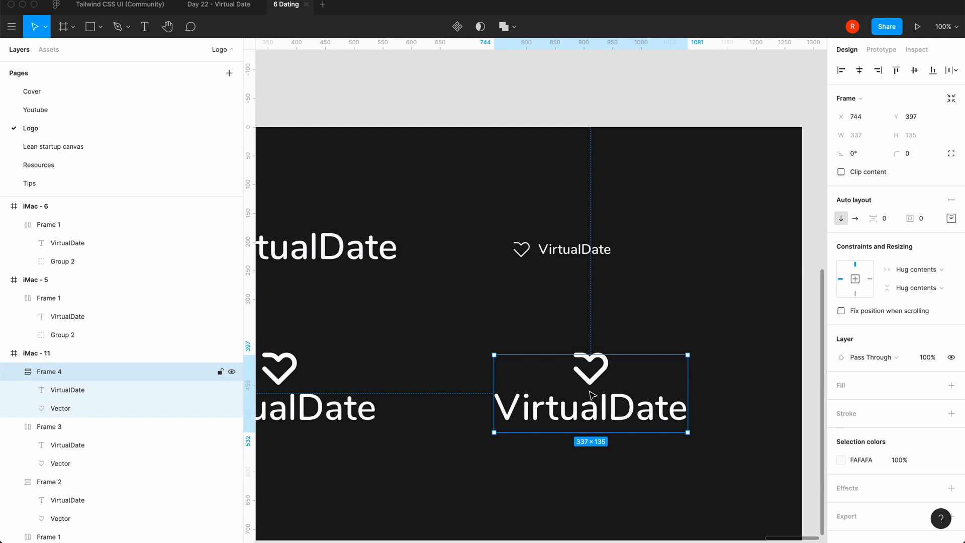
left_click(591, 377)
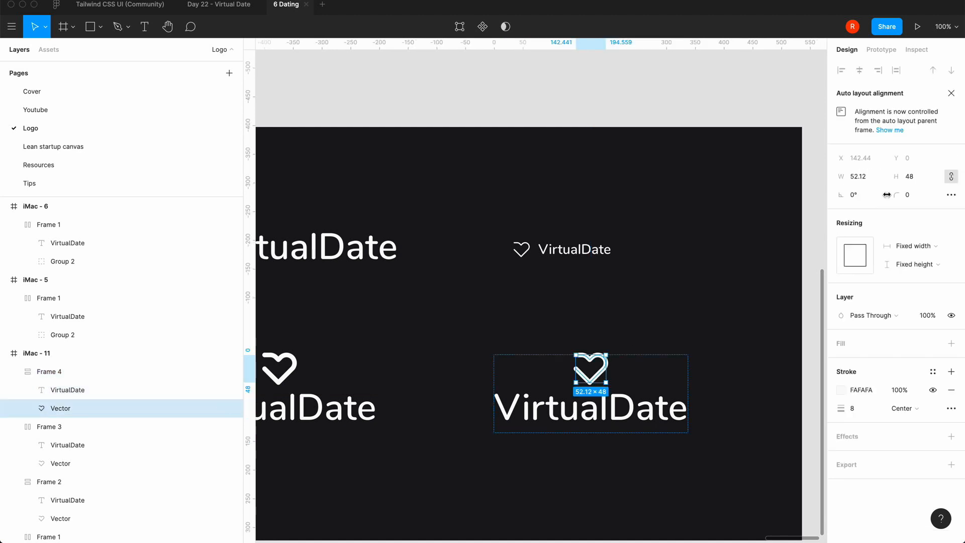
left_click(915, 183)
type("24")
key("Return")
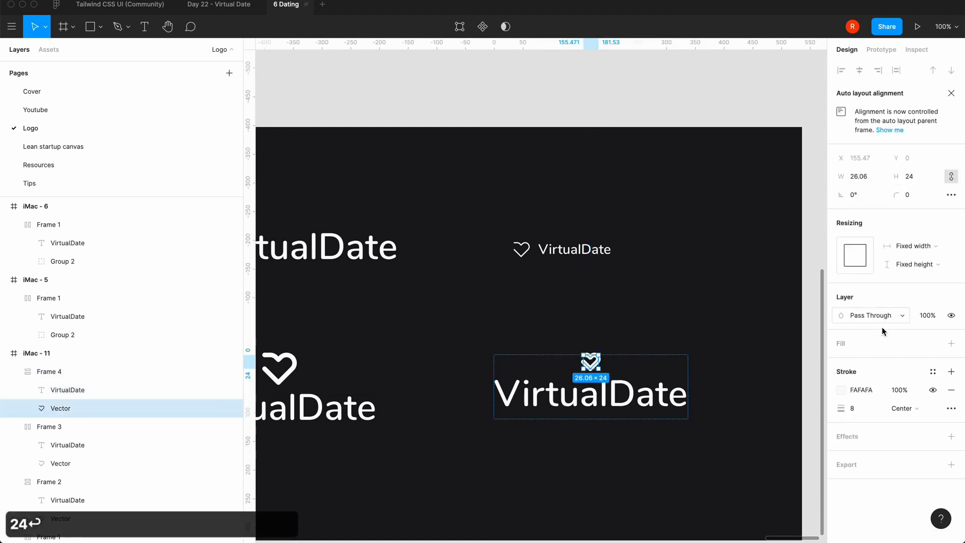
left_click(855, 408)
type("2")
key("Return")
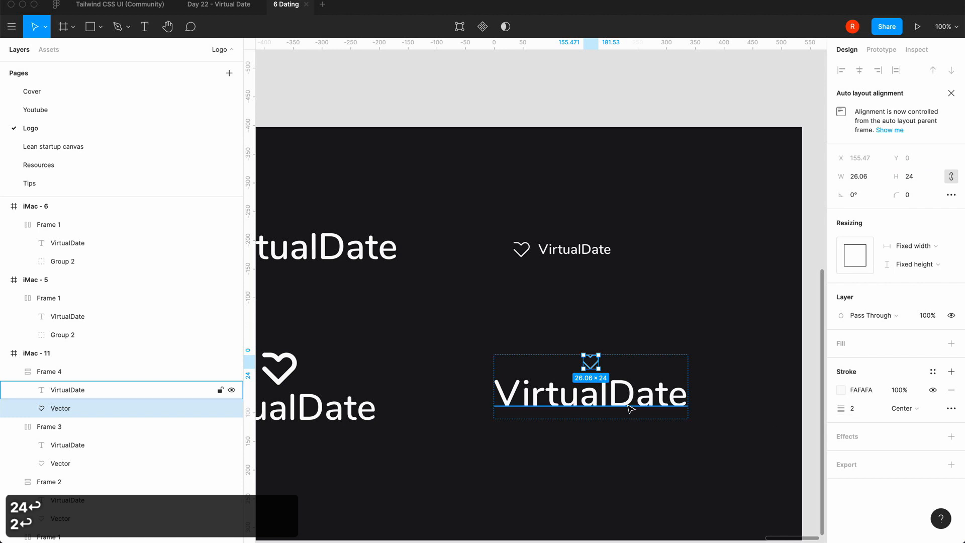
Step: Set the copied stacked logo's wordmark to font size 24 and move the shrunken logo beneath the small horizontal logo
left_click(68, 390)
left_click(910, 380)
type("24")
key("Return")
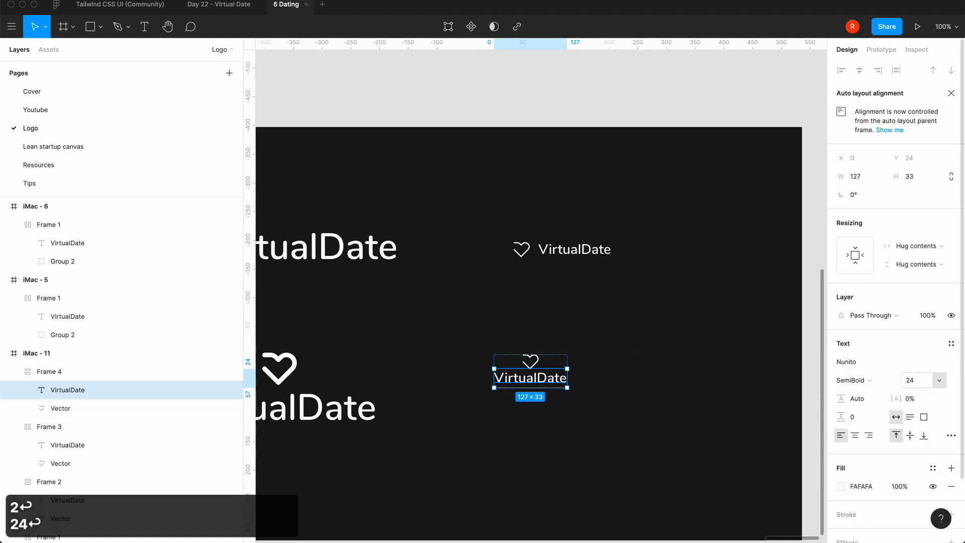
left_click(631, 363)
left_click_drag(531, 375, 567, 397)
left_click(645, 367)
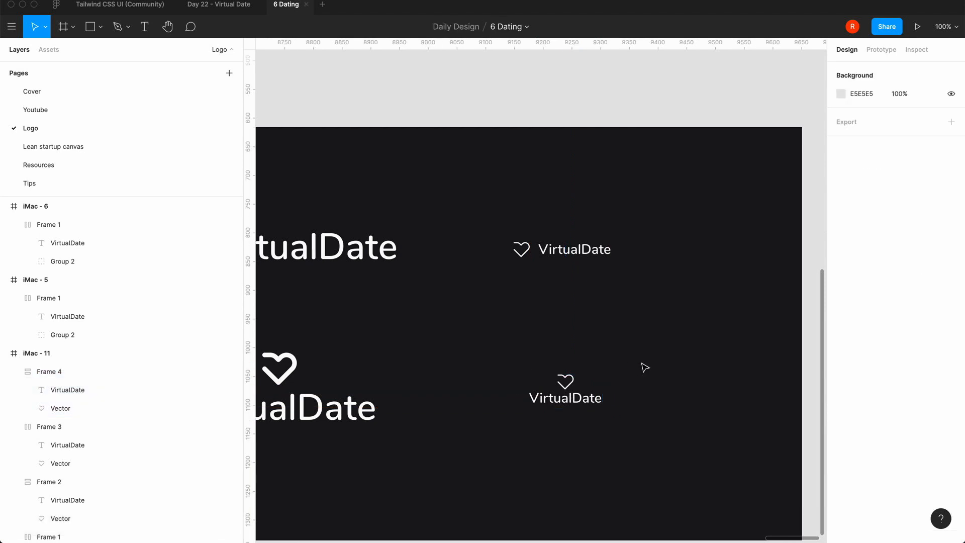
Step: Shift the large stacked and large horizontal logos in iMac - 11 slightly right and down
key("minus")
left_click(440, 358)
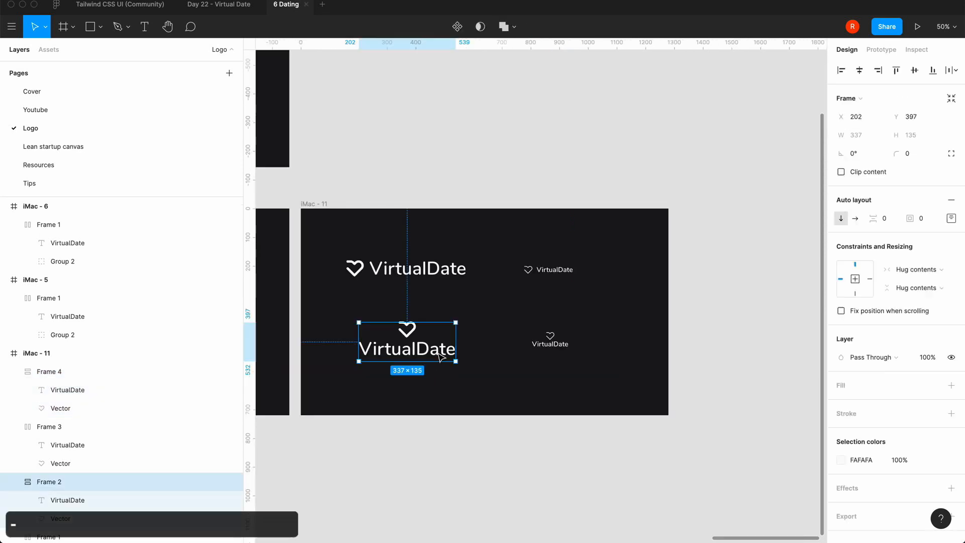
left_click_drag(438, 353, 442, 360)
left_click_drag(442, 271, 449, 276)
left_click(484, 362)
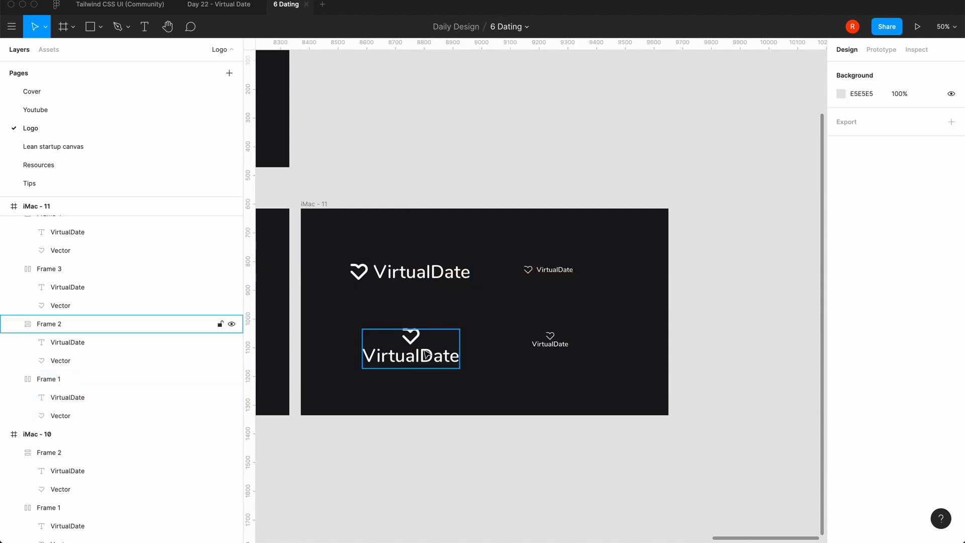
Step: Center the large stacked logo under the large horizontal one, and line up both small logos with each other and the large ones
left_click_drag(425, 355, 430, 357)
left_click_drag(557, 345, 557, 352)
left_click(570, 271)
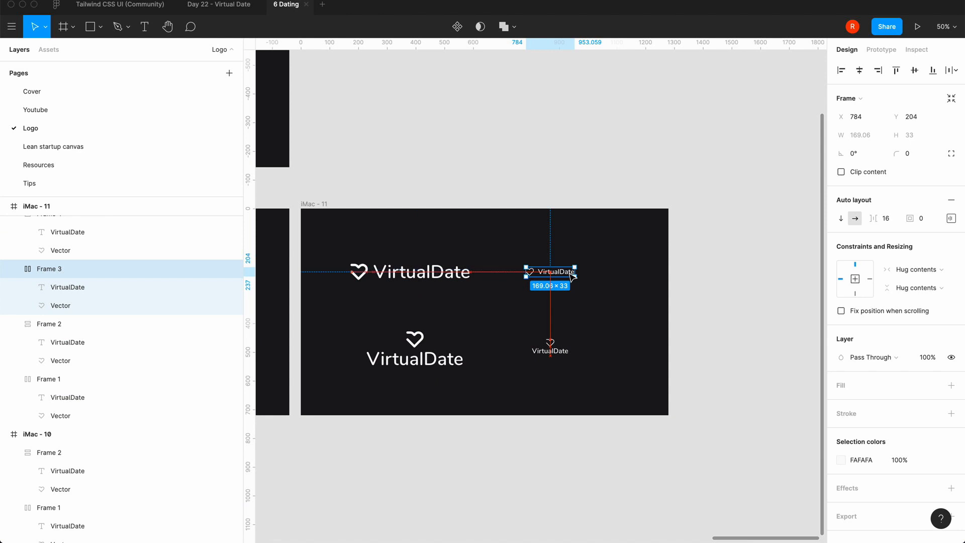
left_click(596, 324)
key("equal")
key("minus")
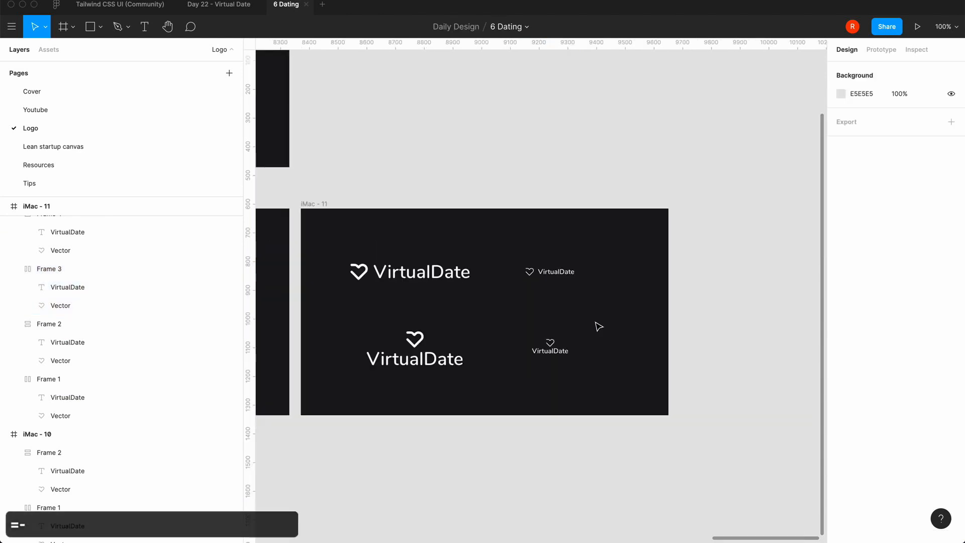
Step: Review the black and white logo versions on the page, inspecting the heart logo in iMac - 3
scroll(598, 326, "left", 8)
key("minus")
key("minus")
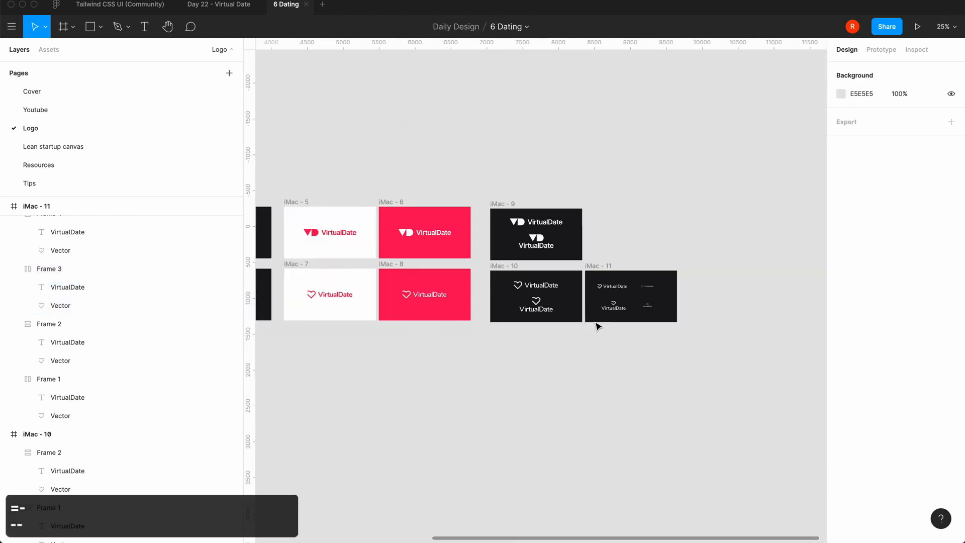
scroll(597, 324, "left", 10)
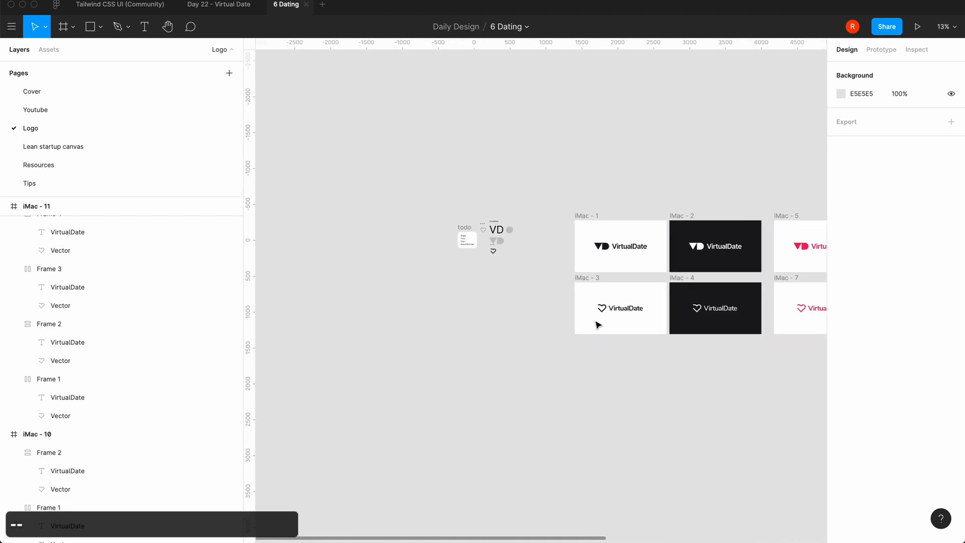
key("equal")
key("equal")
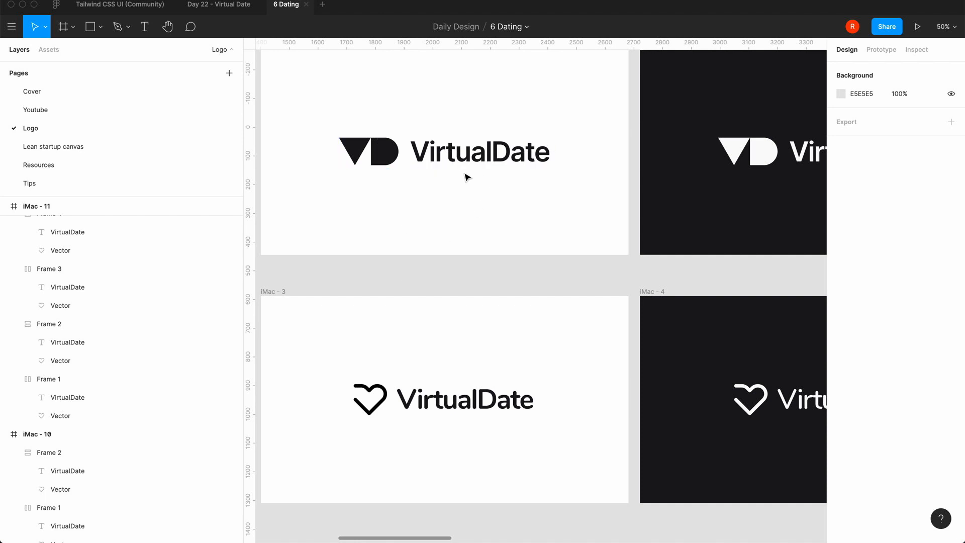
left_click(285, 292)
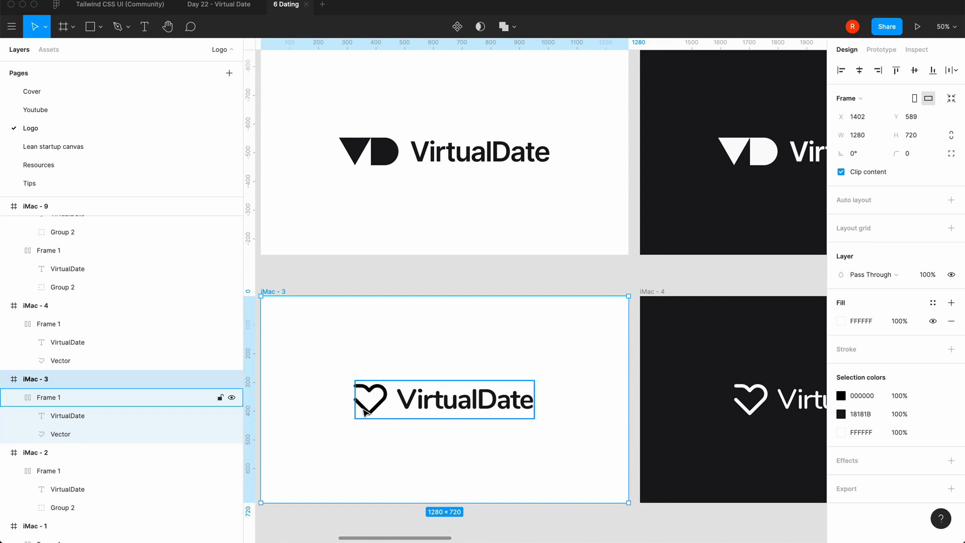
left_click(367, 392)
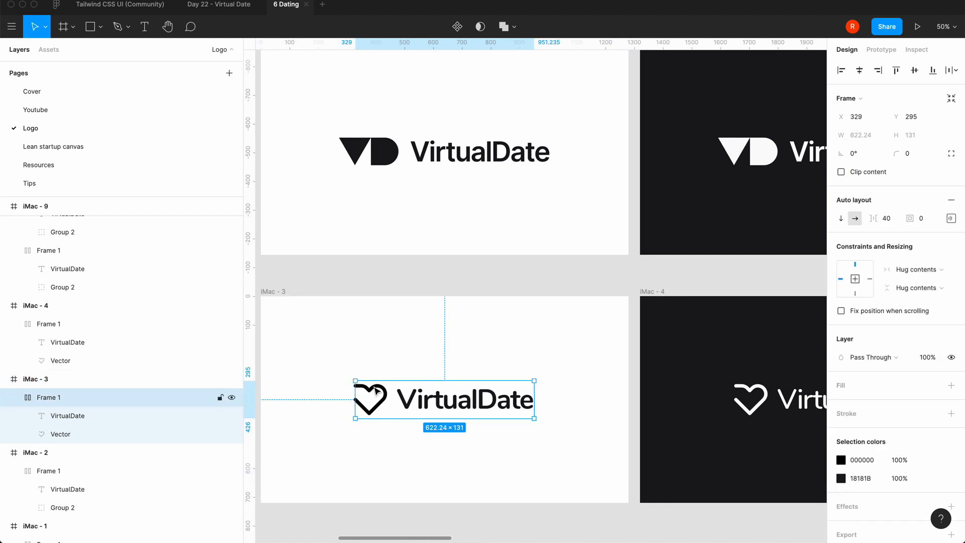
left_click(435, 405)
left_click(409, 455)
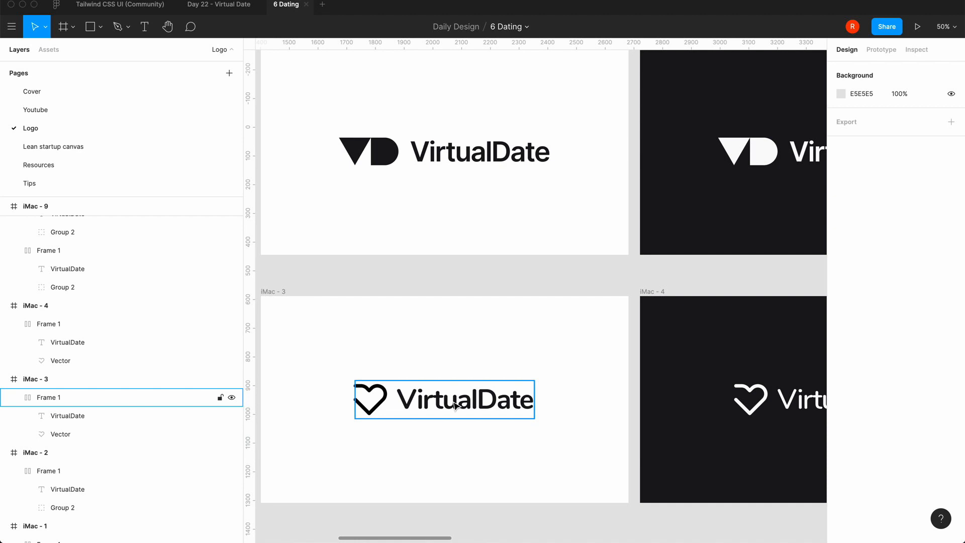
Step: Compare the black and white logo variations with the rose variations in iMac - 5 to iMac - 8
scroll(454, 404, "right", 10)
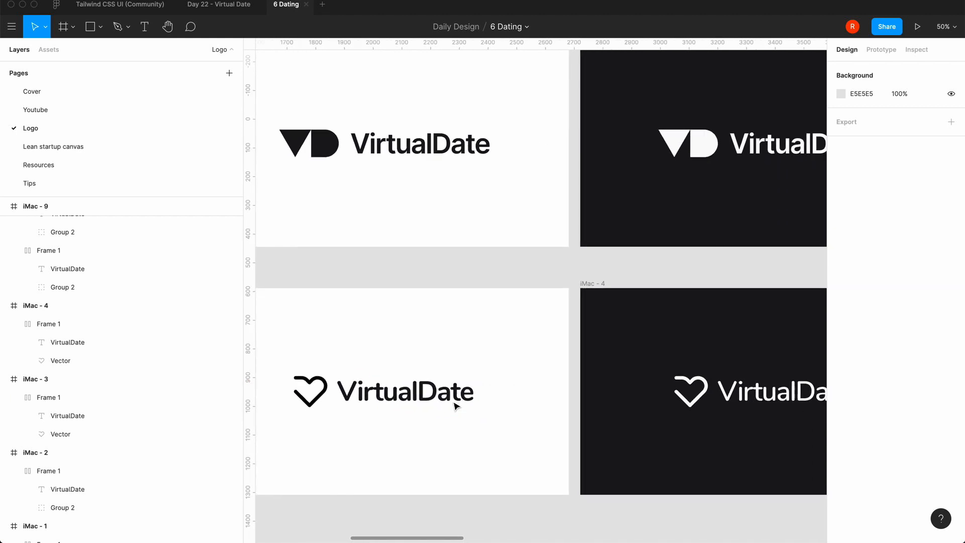
scroll(457, 406, "right", 2)
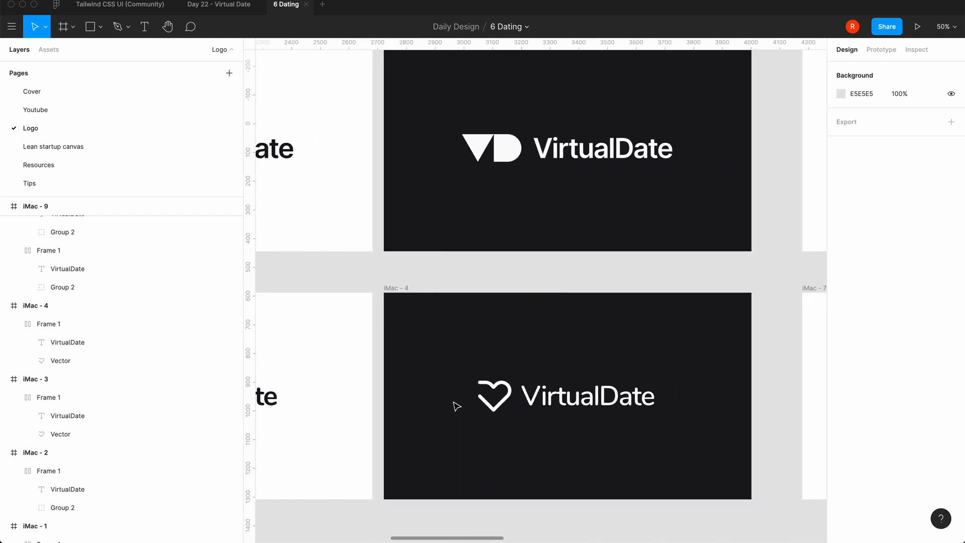
key("minus")
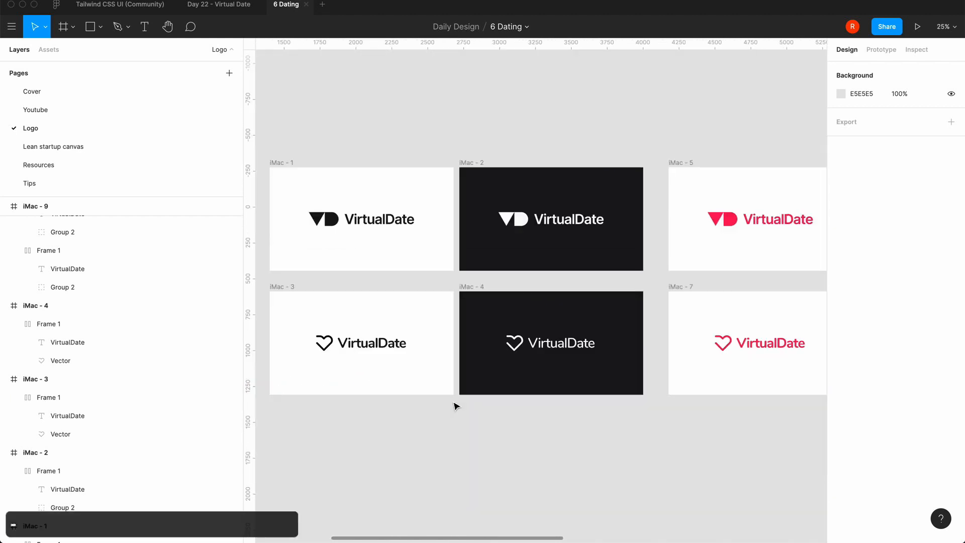
scroll(455, 407, "right", 10)
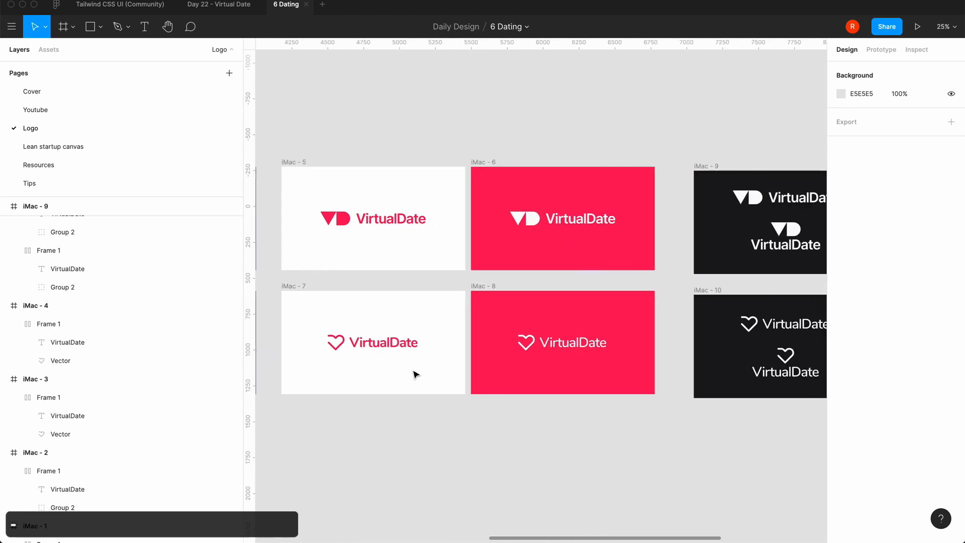
key("plus")
scroll(407, 363, "left", 5)
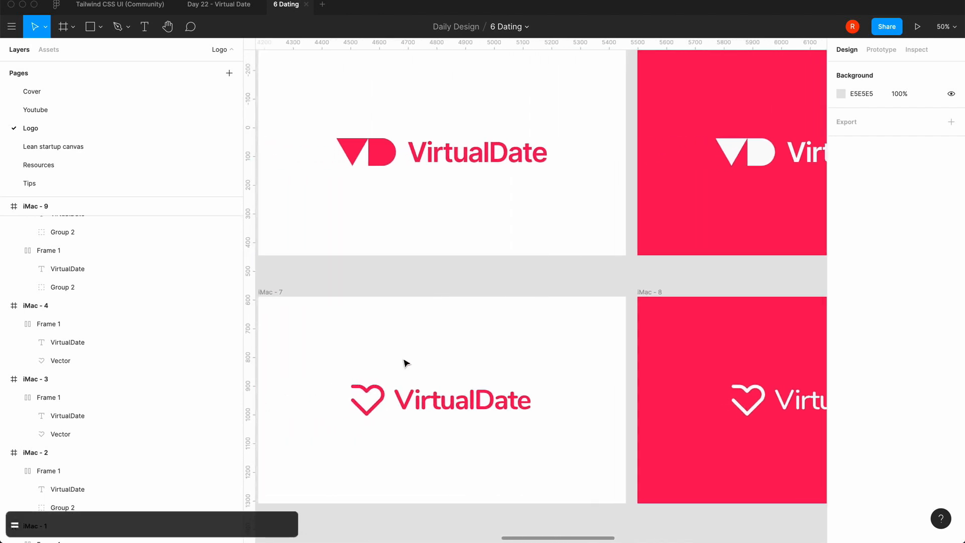
key("minus")
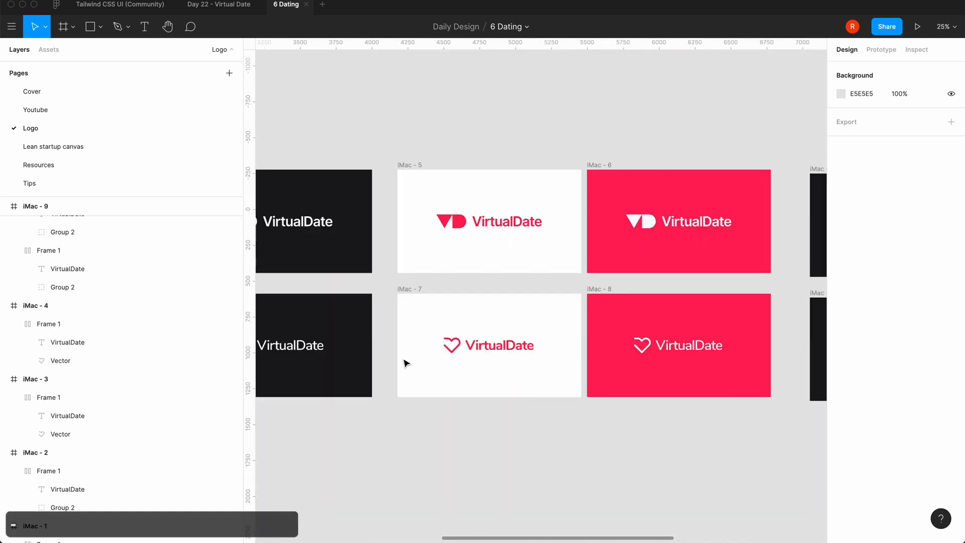
scroll(406, 363, "right", 4)
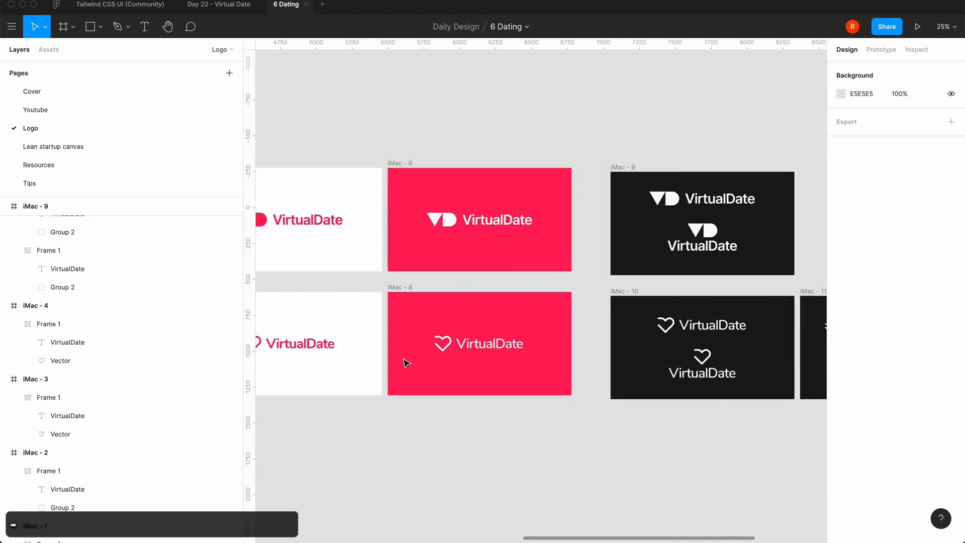
scroll(407, 363, "right", 3)
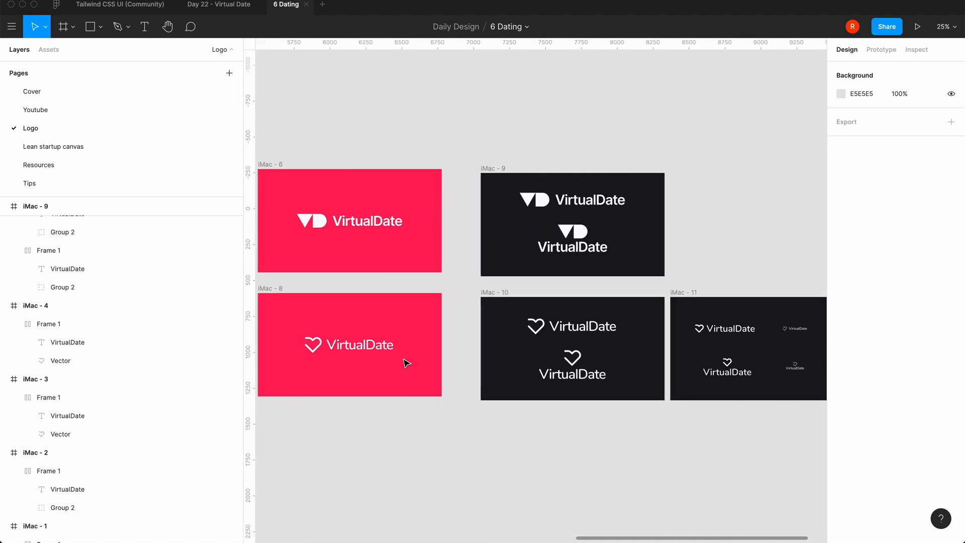
scroll(407, 363, "right", 1)
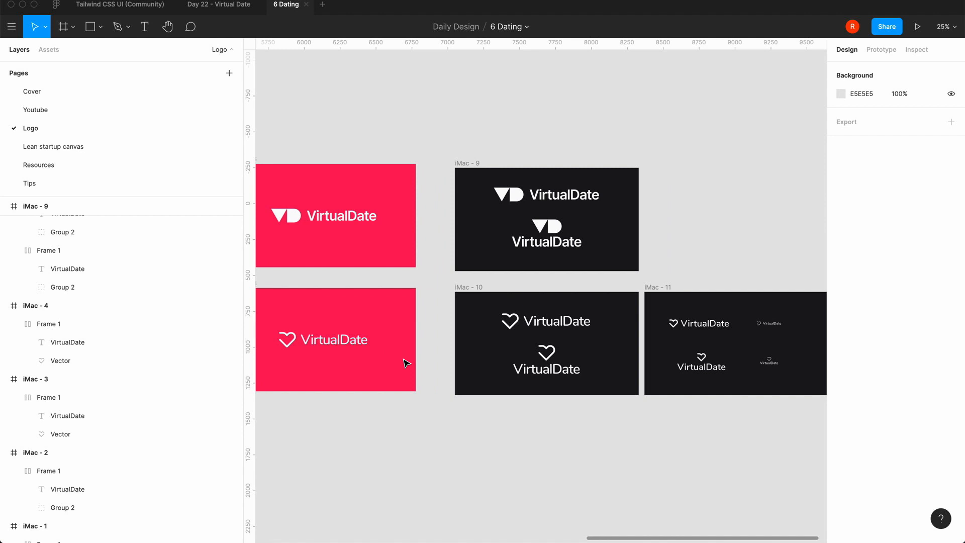
Step: Examine the horizontal and stacked logo layouts in iMac - 9 and iMac - 10
key("equal")
scroll(407, 363, "right", 1)
scroll(406, 363, "down", 1)
scroll(390, 365, "up", 2)
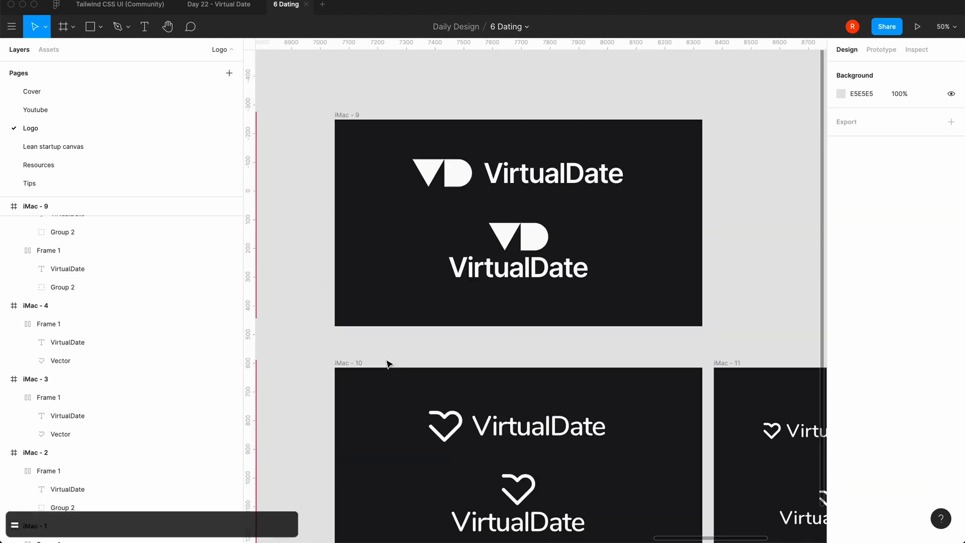
scroll(388, 363, "up", 2)
left_click(352, 171)
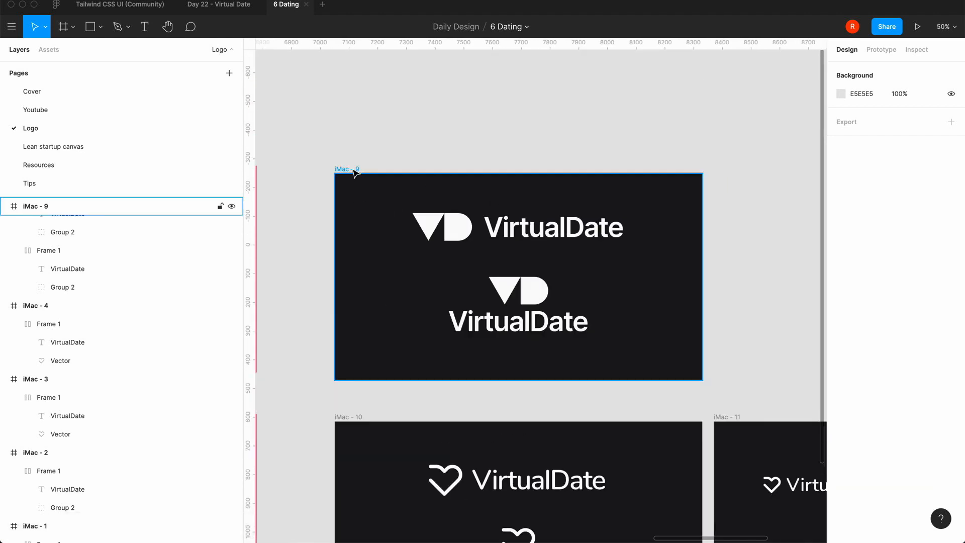
scroll(355, 345, "down", 5)
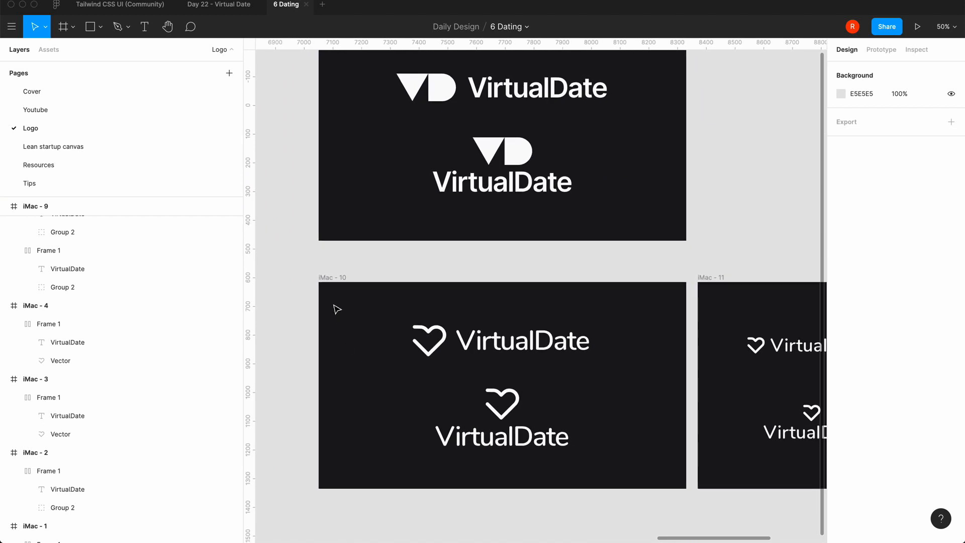
left_click(501, 370)
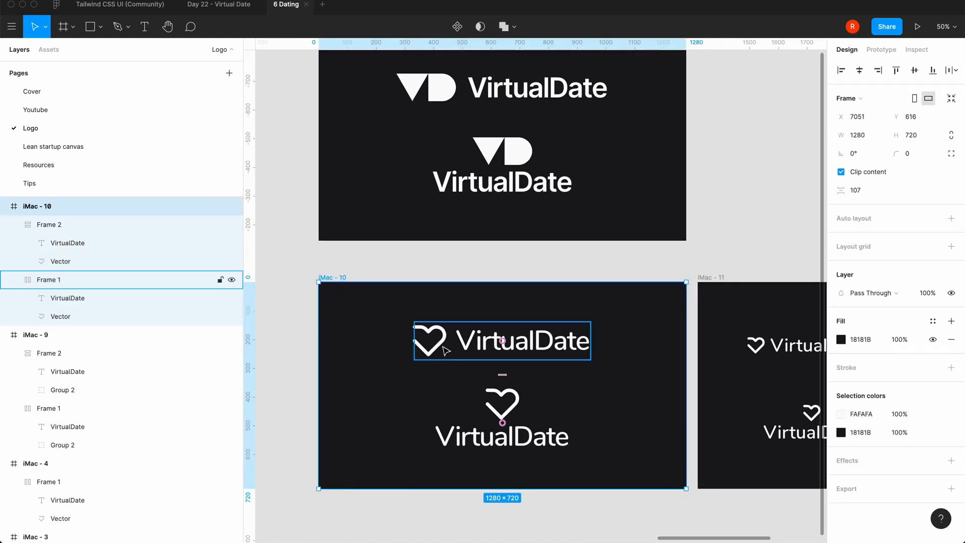
Step: Examine the large and small versions of the horizontal and stacked heart logos in iMac - 11
scroll(510, 418, "right", 5)
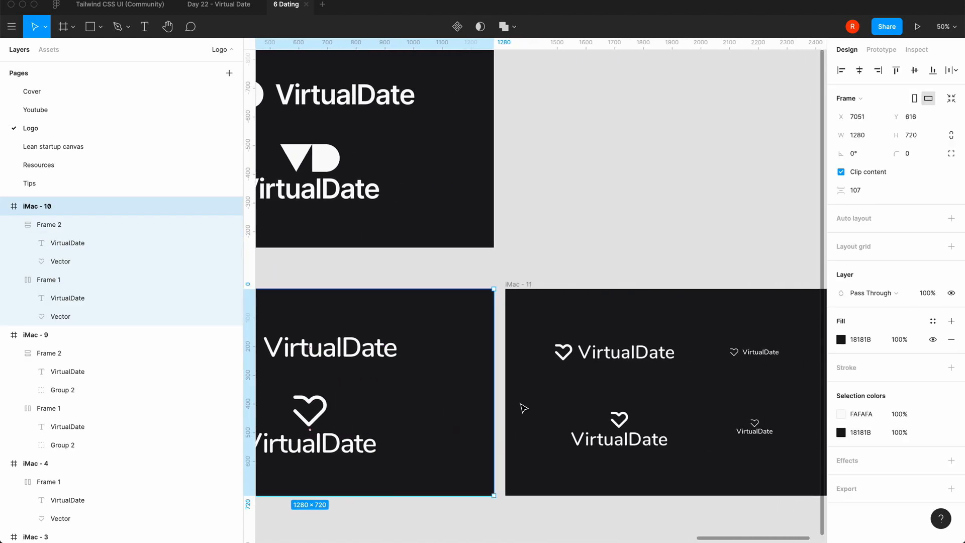
left_click(599, 362)
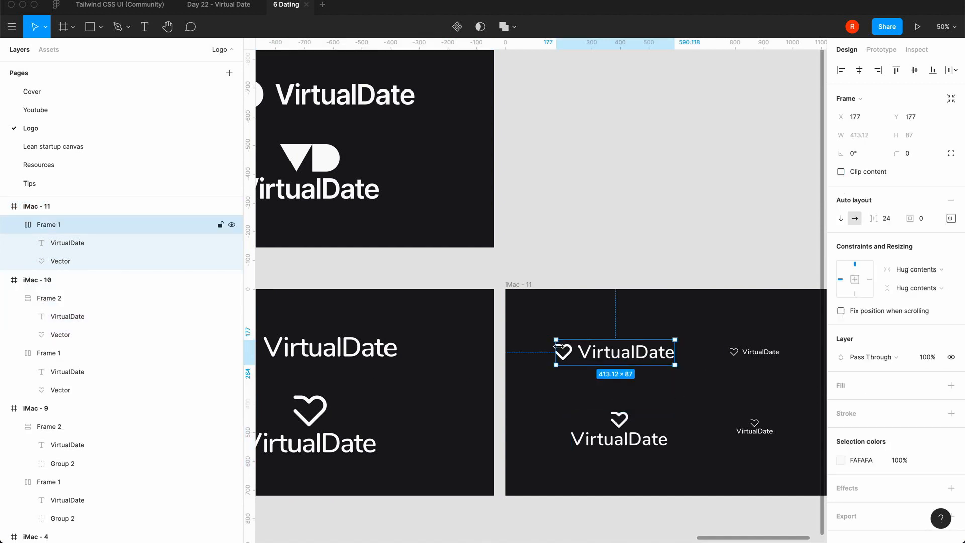
left_click(772, 355)
key("=")
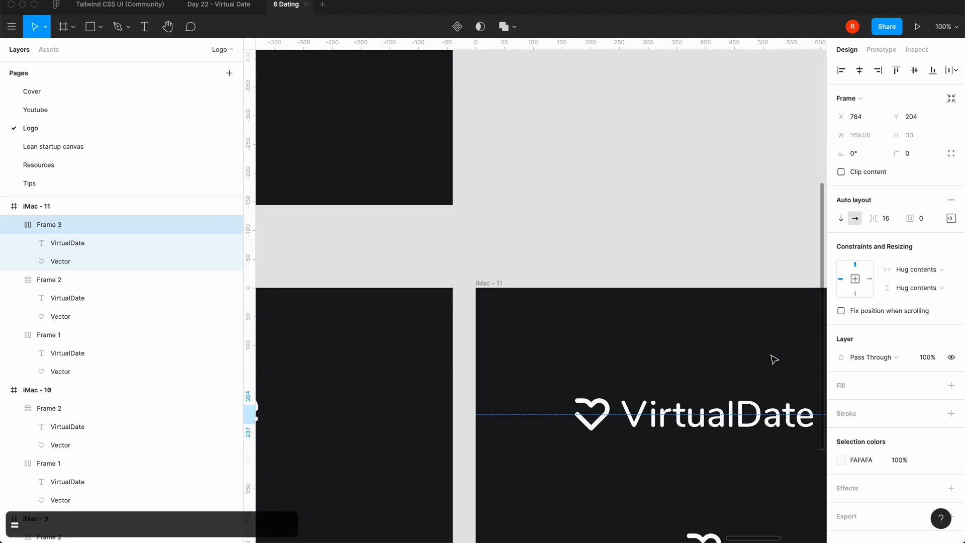
scroll(771, 356, "right", 5)
scroll(770, 356, "down", 2)
scroll(684, 301, "right", 3)
scroll(684, 302, "down", 1)
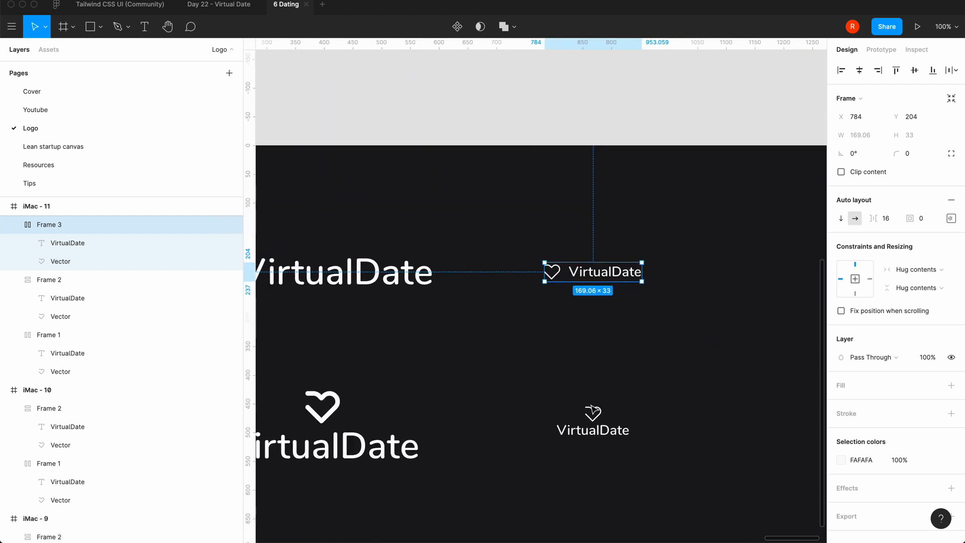
left_click(592, 436)
left_click(682, 317)
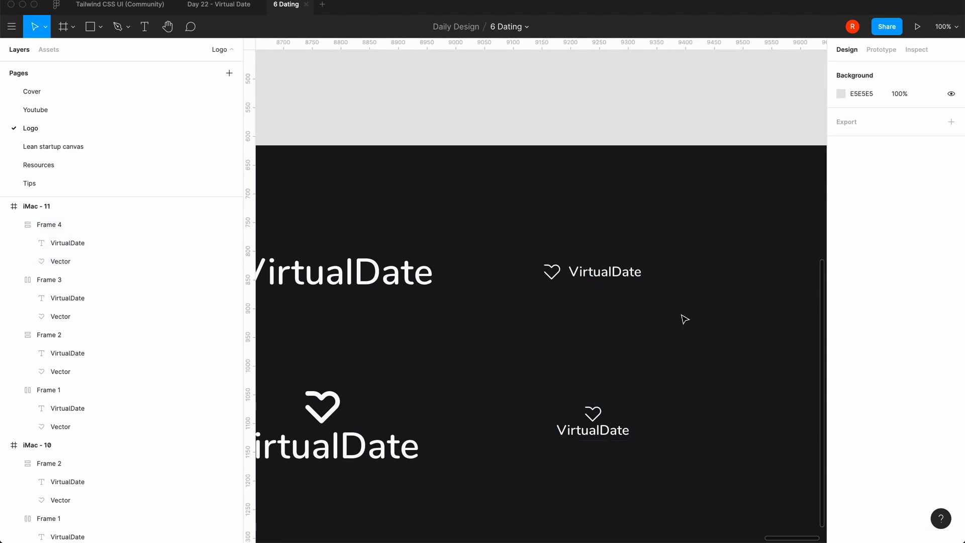
key("minus")
key("minus")
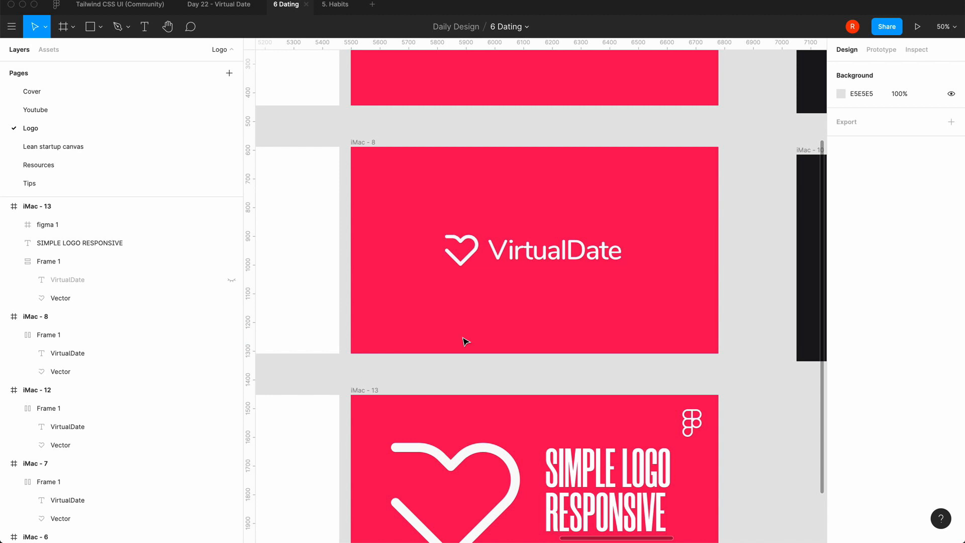
Step: Review the rose logo variations in iMac - 6 and iMac - 8 and the responsive logo set in iMac - 11
scroll(364, 390, "up", 2)
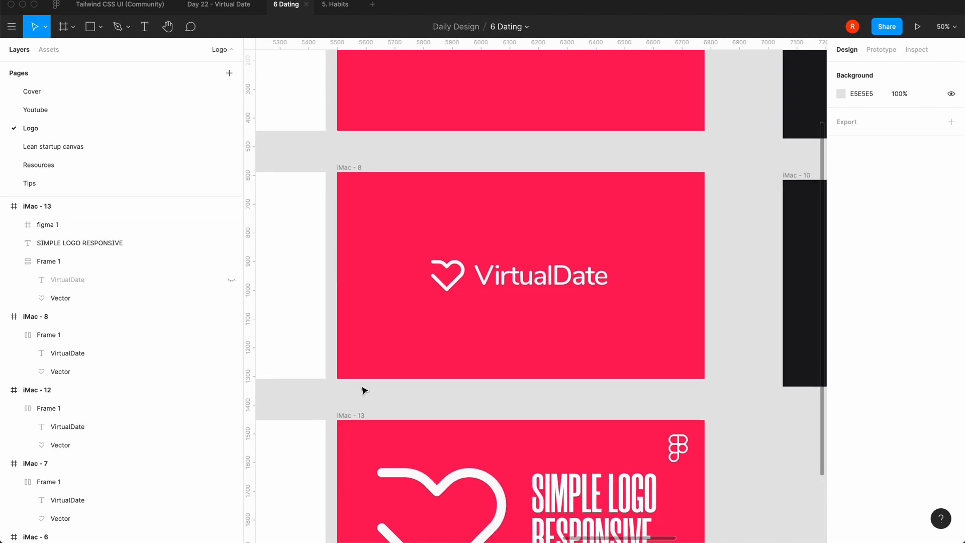
scroll(364, 390, "up", 1)
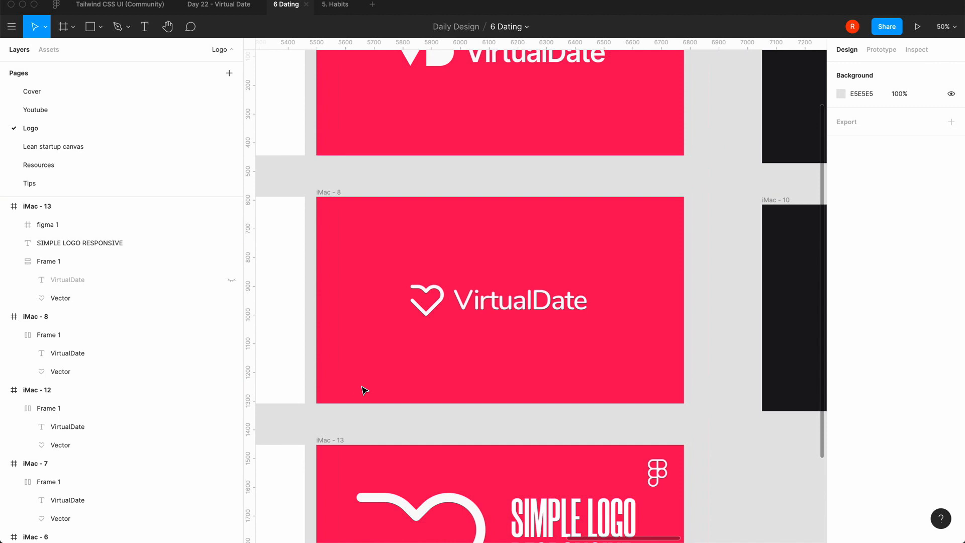
scroll(364, 390, "up", 10)
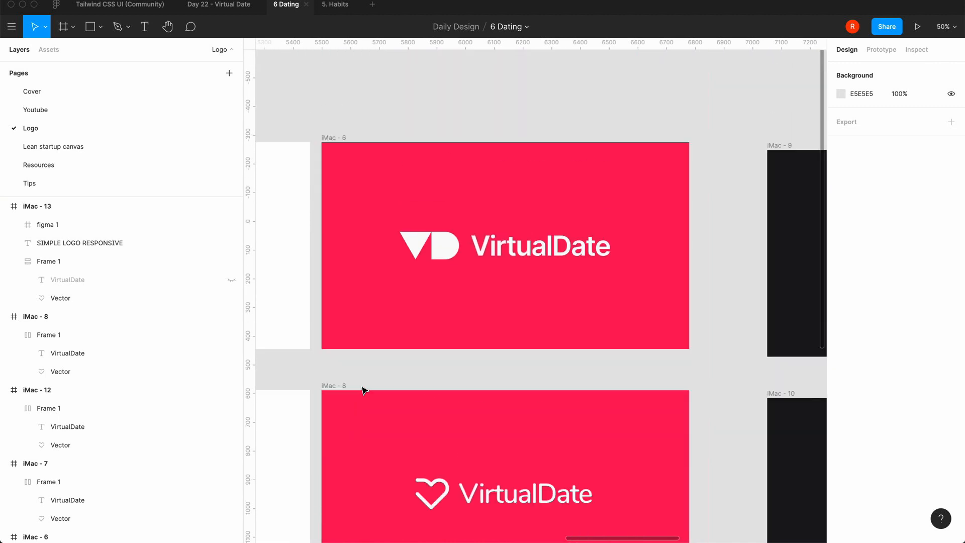
scroll(364, 390, "right", 20)
scroll(364, 390, "down", 12)
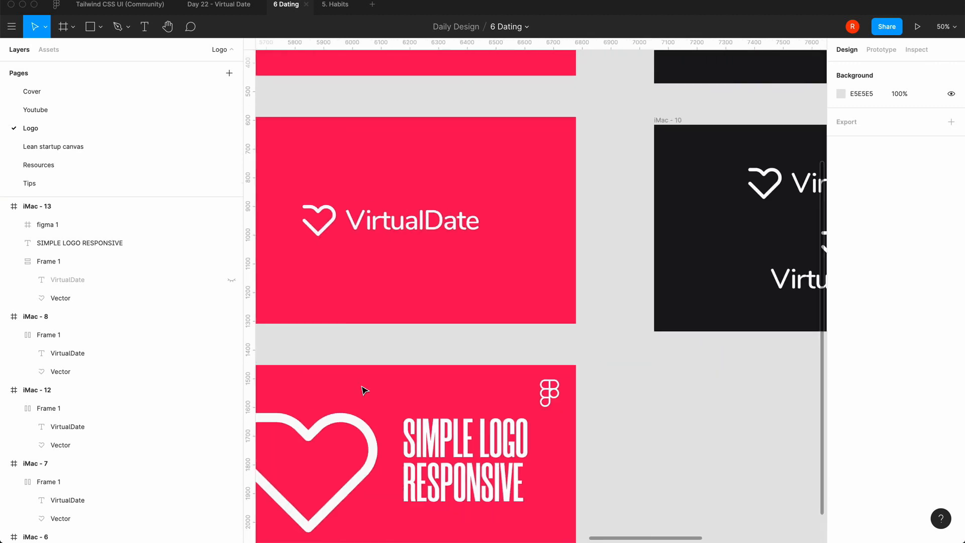
scroll(364, 390, "right", 15)
scroll(364, 390, "up", 6)
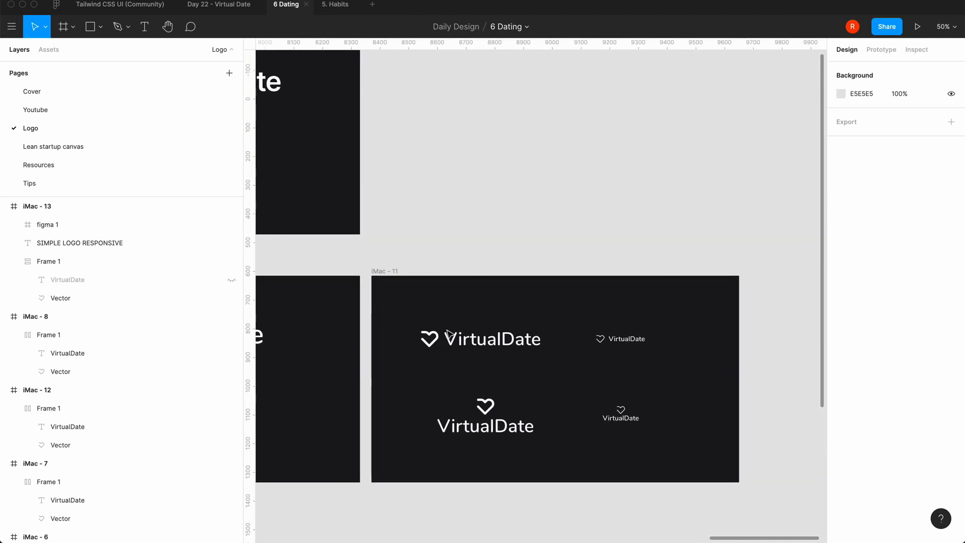
scroll(522, 445, "down", 2)
scroll(521, 445, "right", 3)
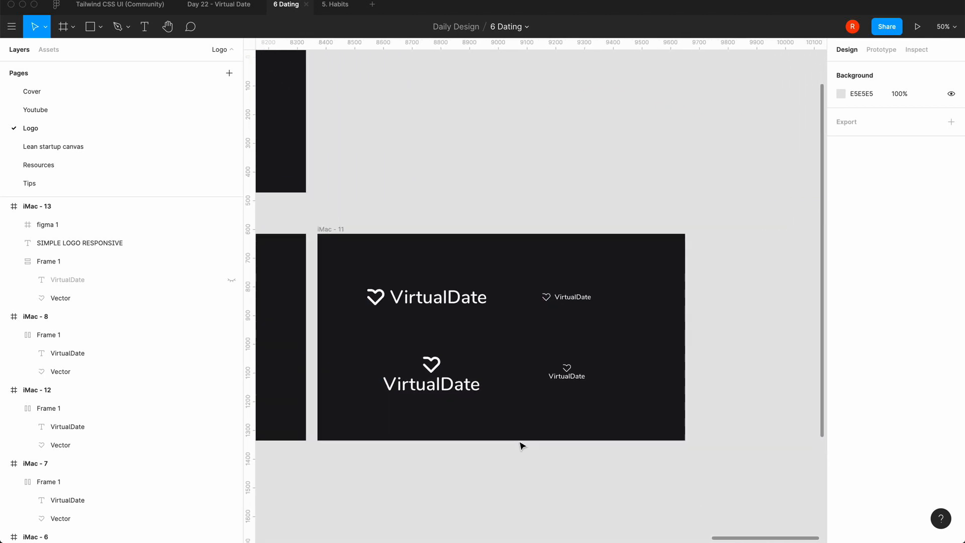
Step: Rename the large stacked logo's frame in iMac - 11 as "logo vertical"
left_click(445, 379)
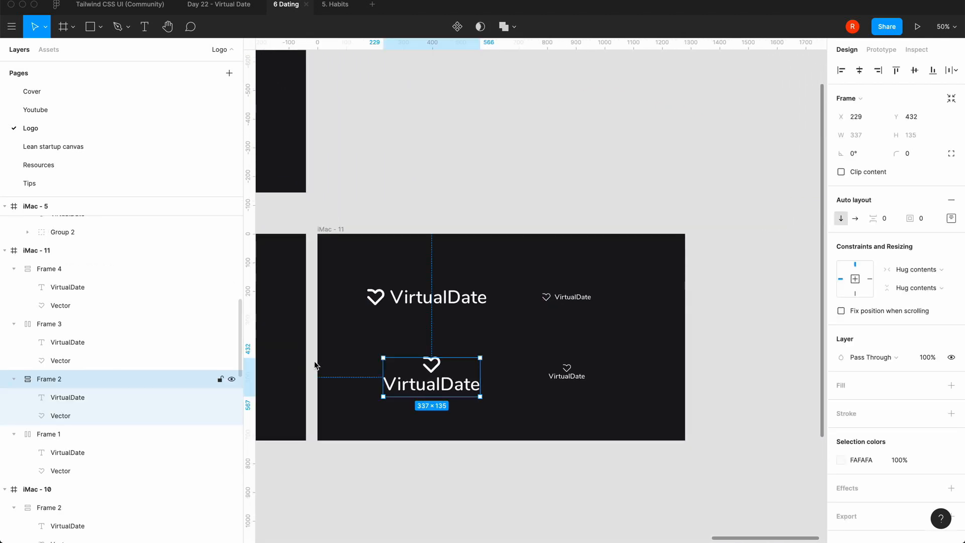
double_click(57, 384)
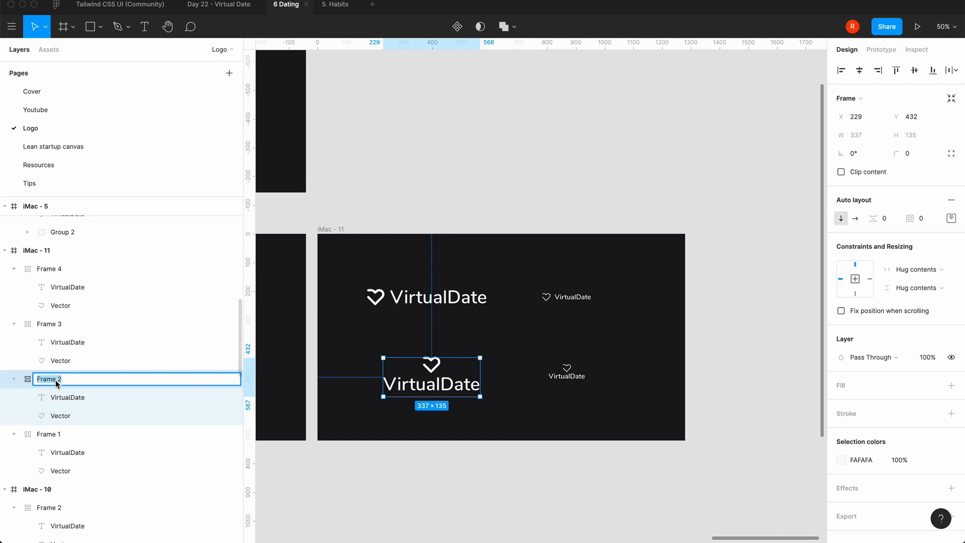
type("logo v")
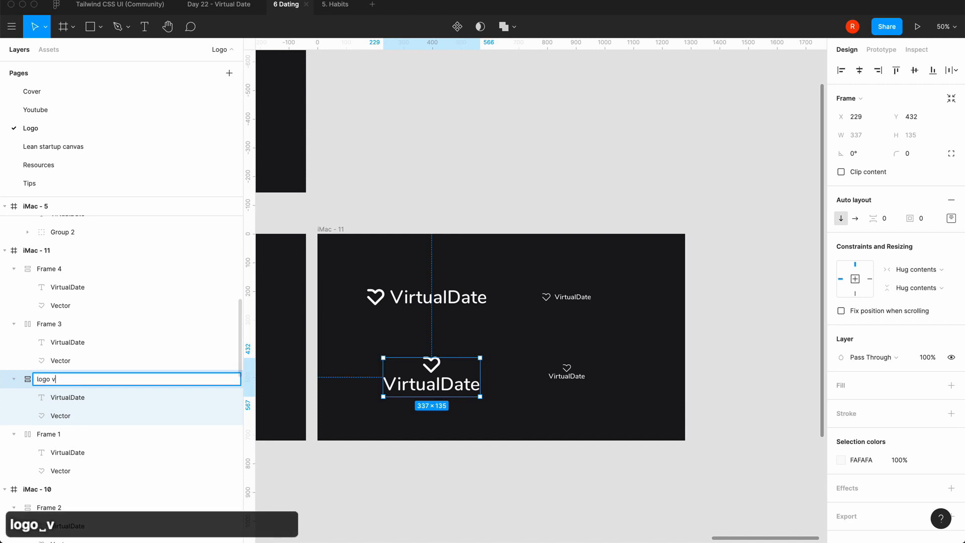
type("ertical")
key("Return")
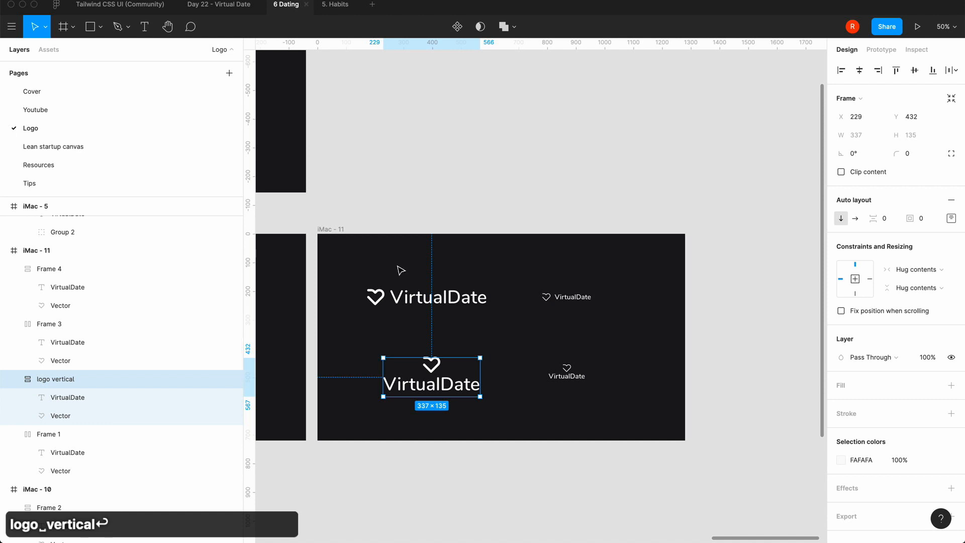
Step: Rename the large horizontal logo's frame in iMac - 11 as "logo horizontal"
left_click(421, 294)
double_click(49, 439)
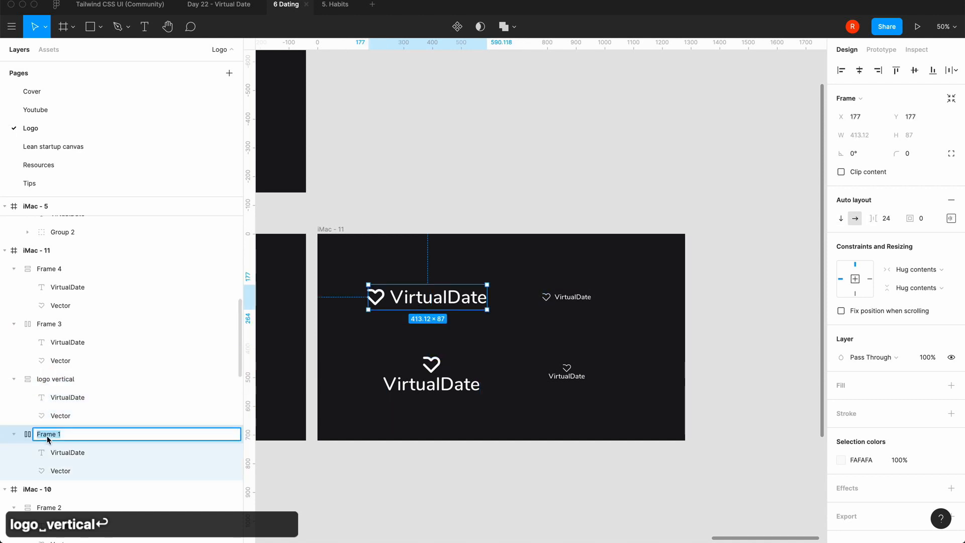
type("logo")
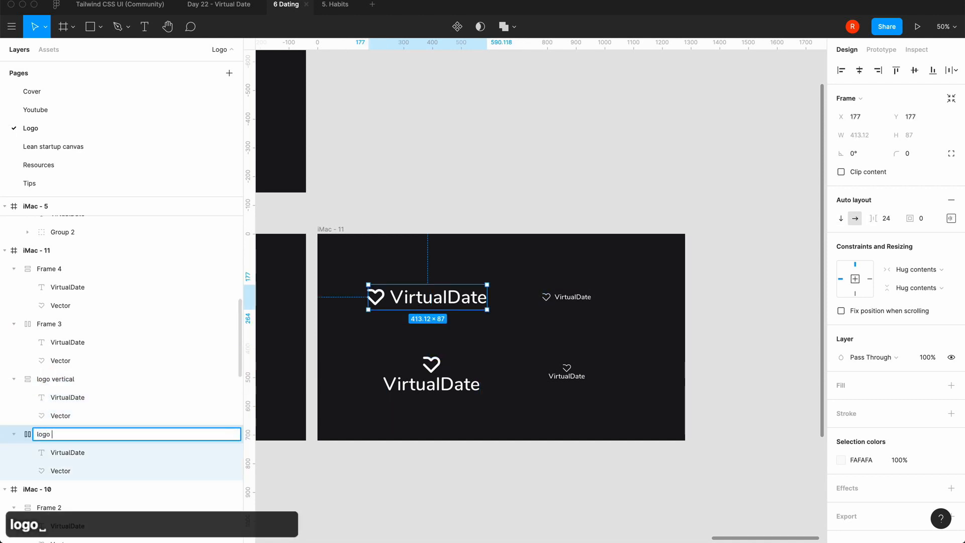
type(" horizontal")
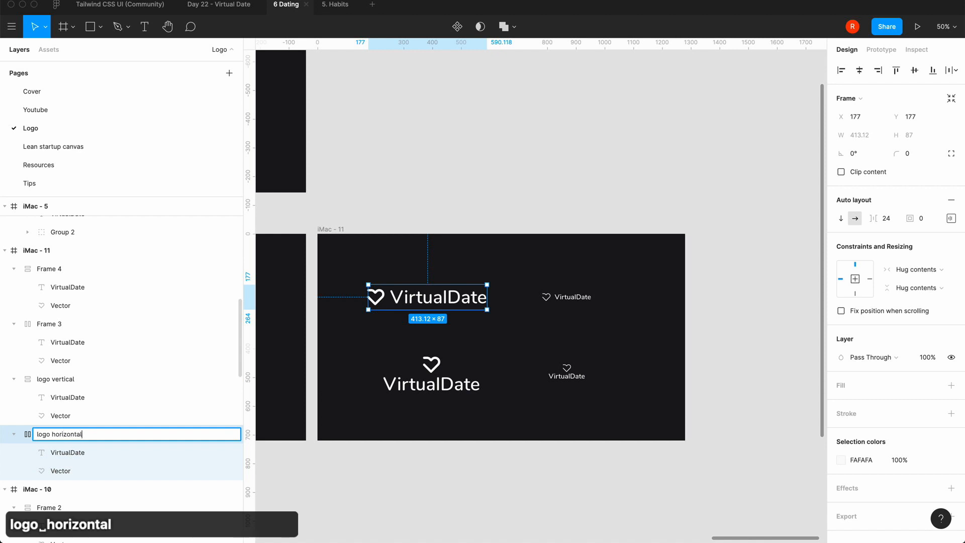
key("Return")
Step: Rename the small horizontal logo's frame in iMac - 11 as "logo h small"
left_click(161, 324)
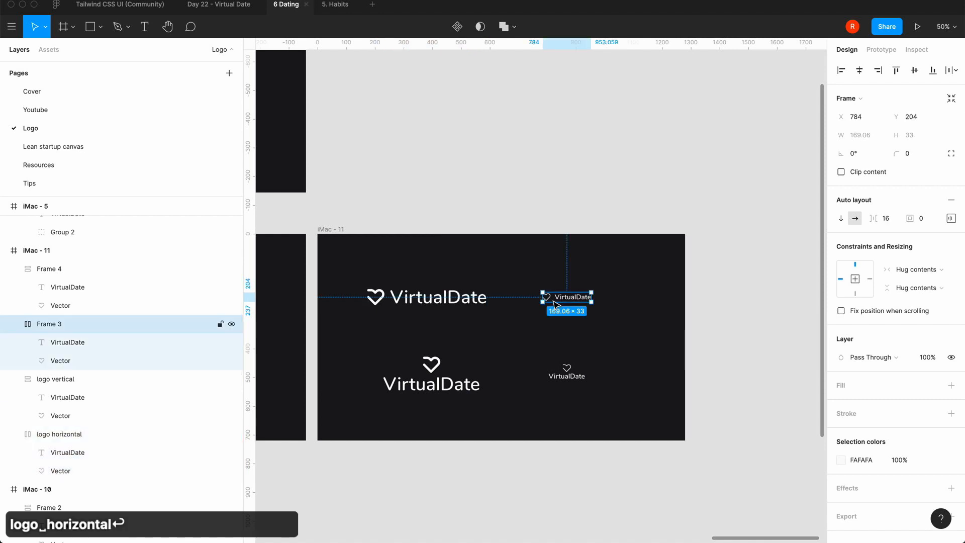
double_click(45, 324)
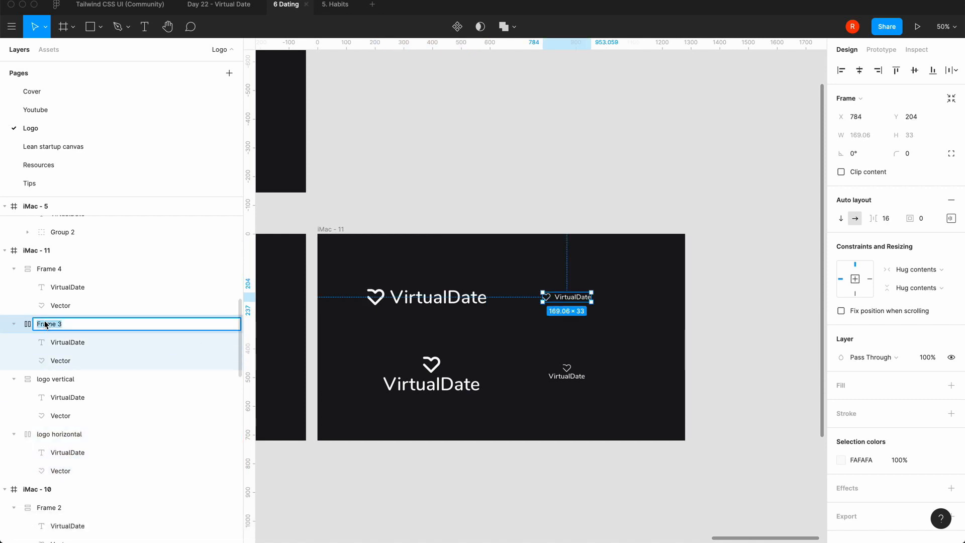
type("logo")
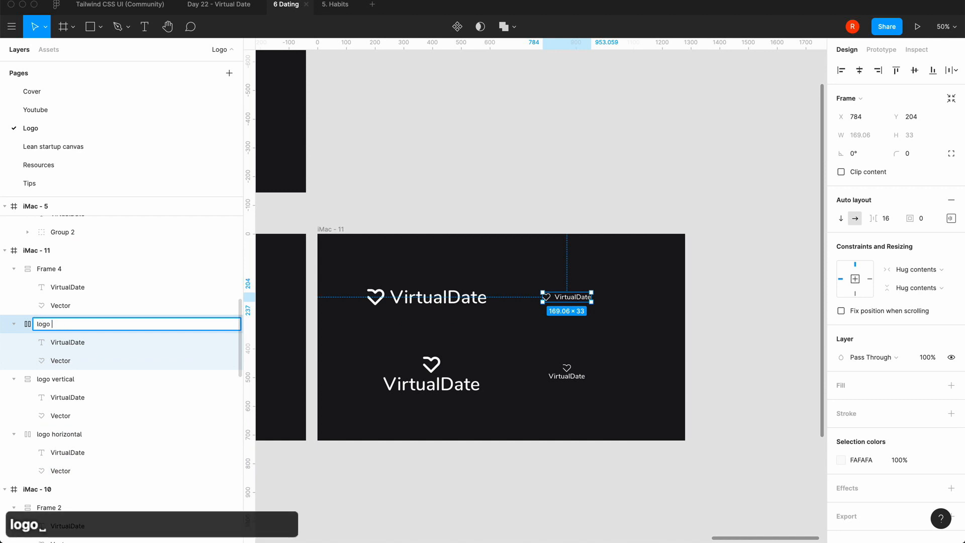
type(" h small")
key("Return")
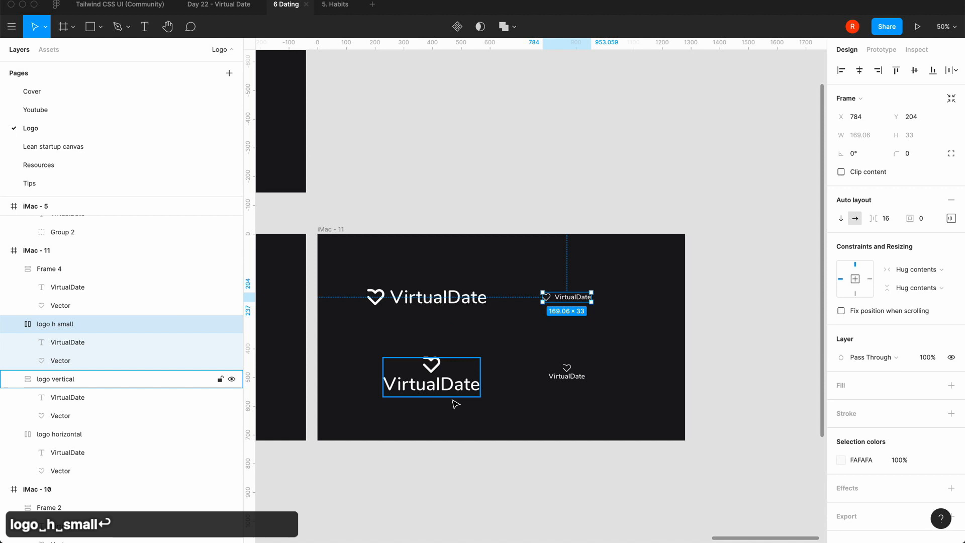
Step: Rename the small stacked logo's frame in iMac - 11 as "logo v small"
left_click(565, 372)
double_click(49, 269)
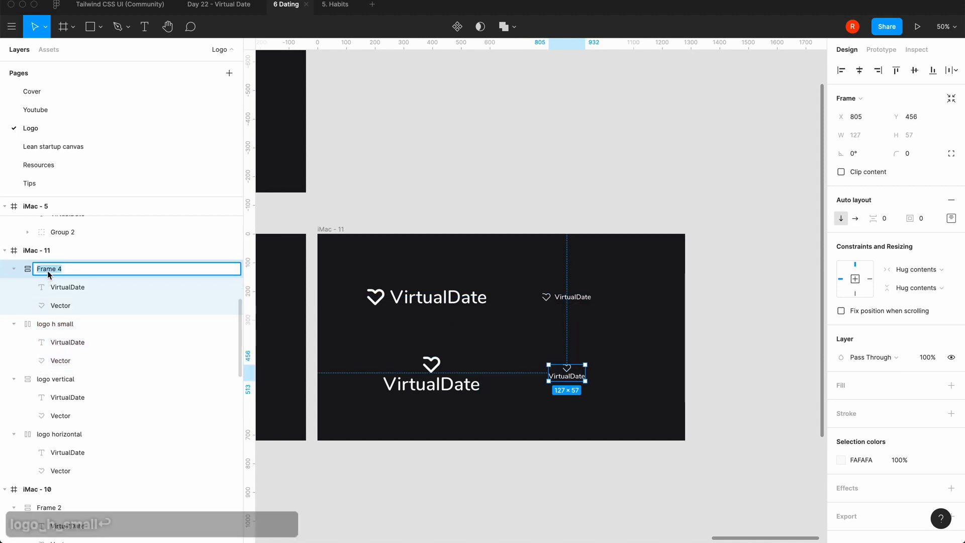
type("logo v ")
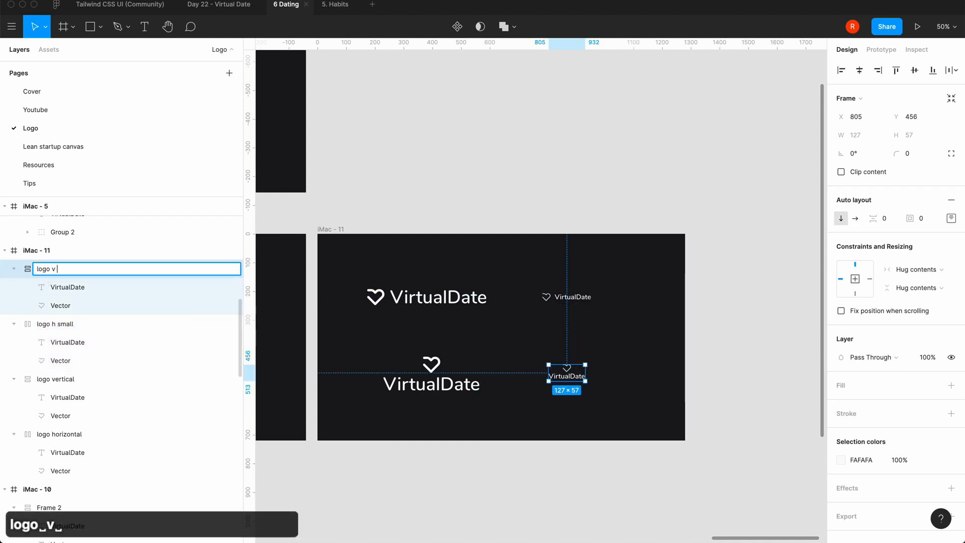
type("small")
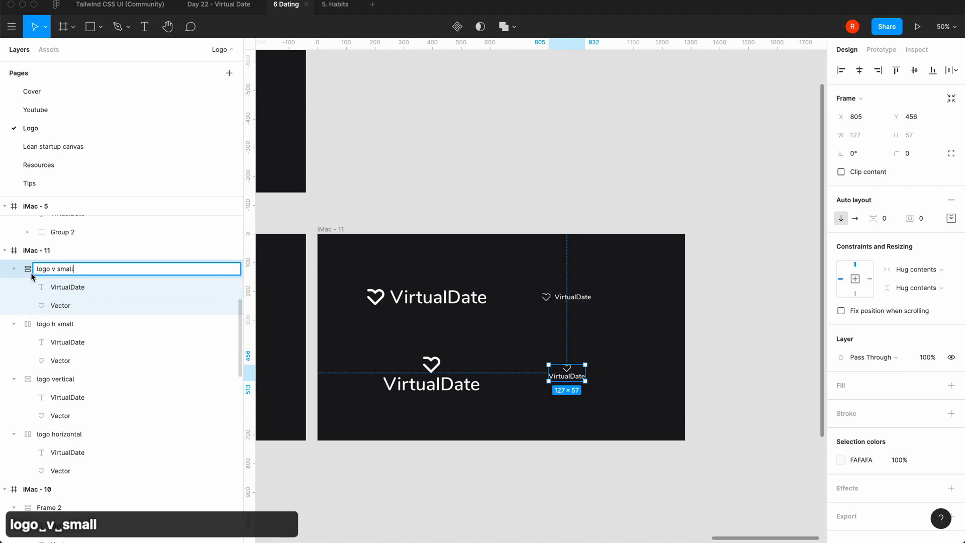
key("Return")
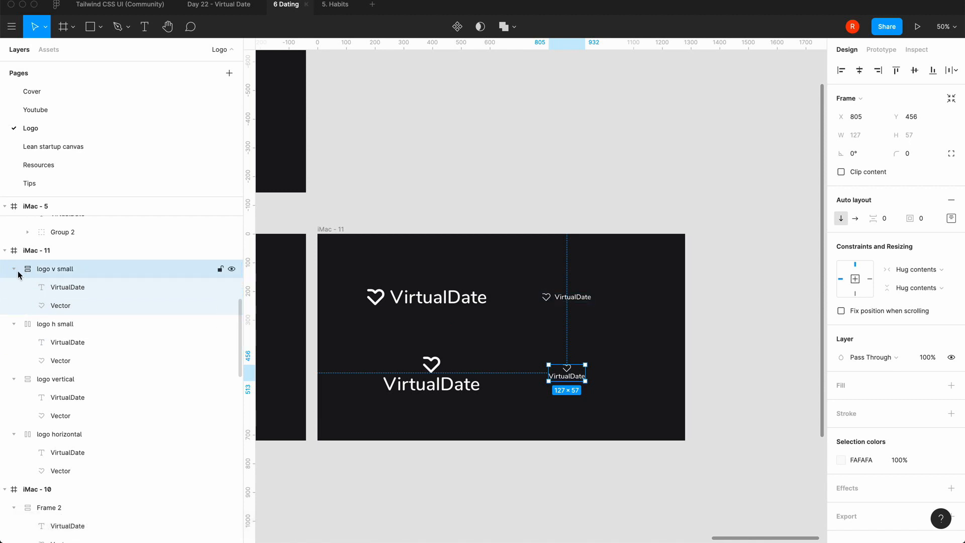
Step: Collapse the four logo frames of iMac - 11 in the layer list
left_click(13, 269)
left_click(13, 287)
left_click(14, 305)
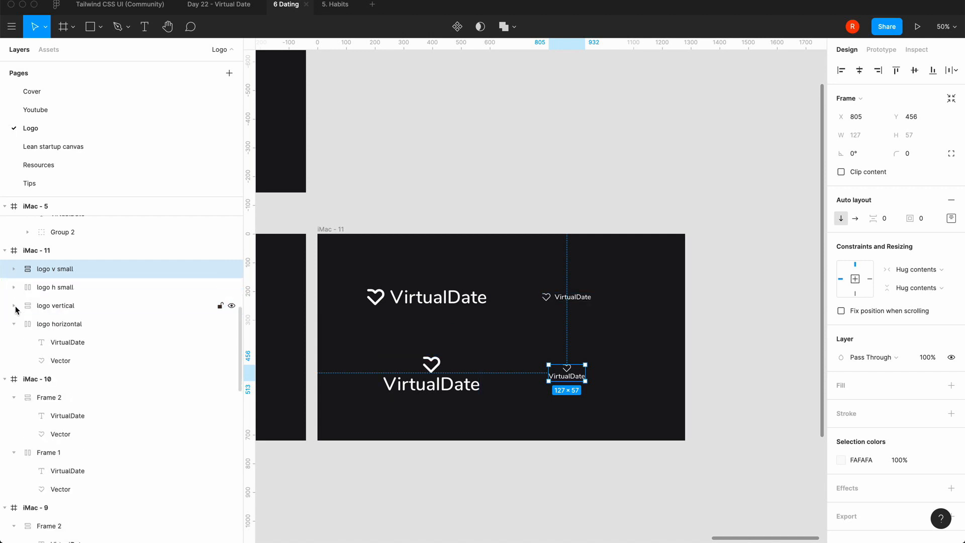
left_click(14, 324)
Step: Add an export setting of 1x PNG to the four logo frames in iMac - 11
left_click(56, 324, "shift")
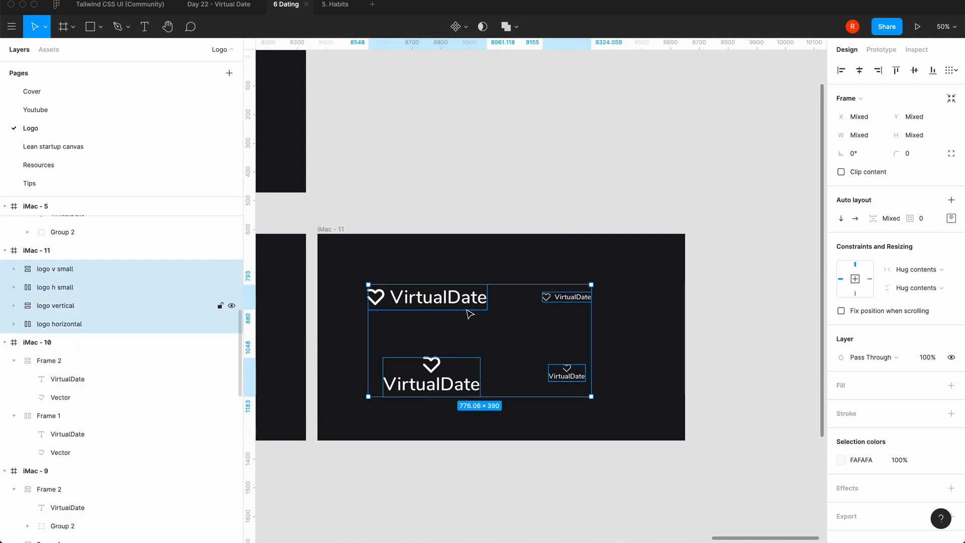
scroll(864, 441, "down", 1)
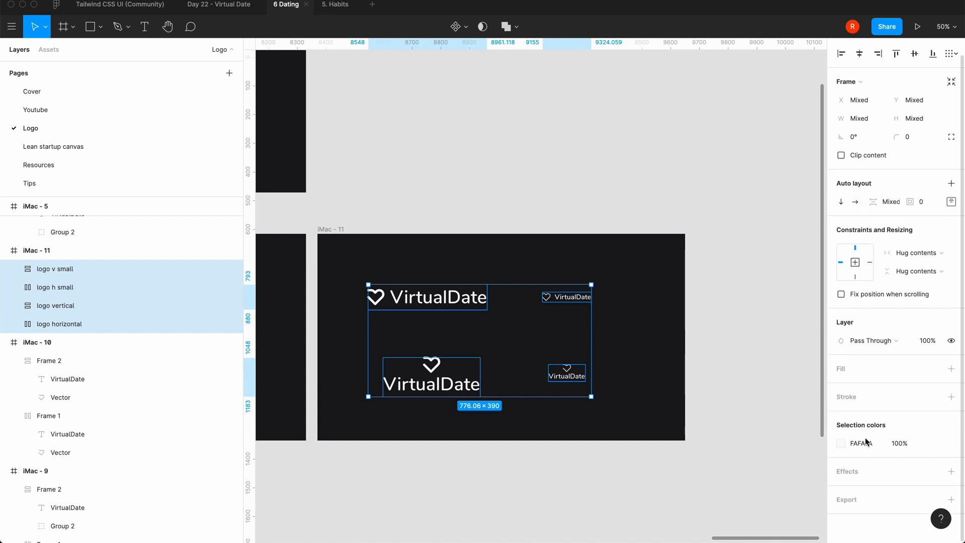
left_click(953, 502)
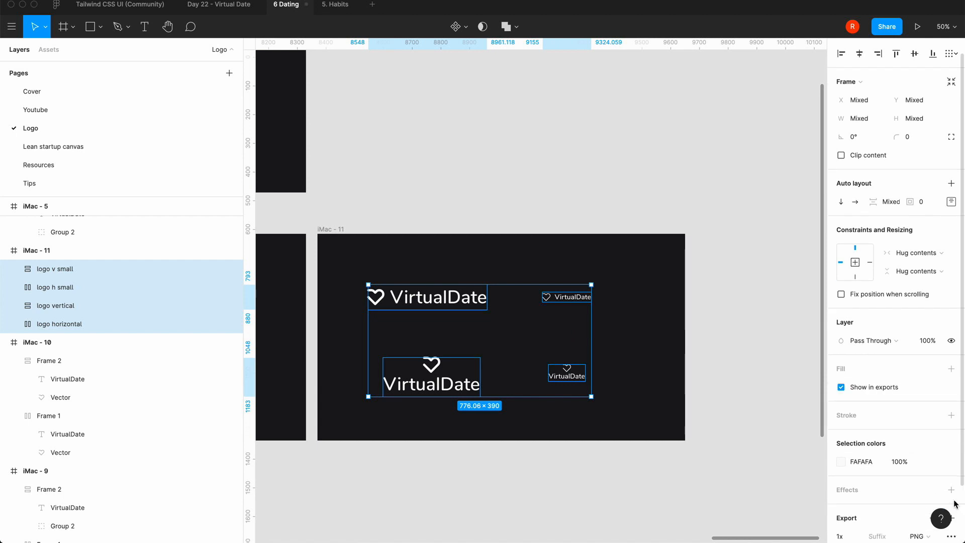
scroll(889, 482, "down", 2)
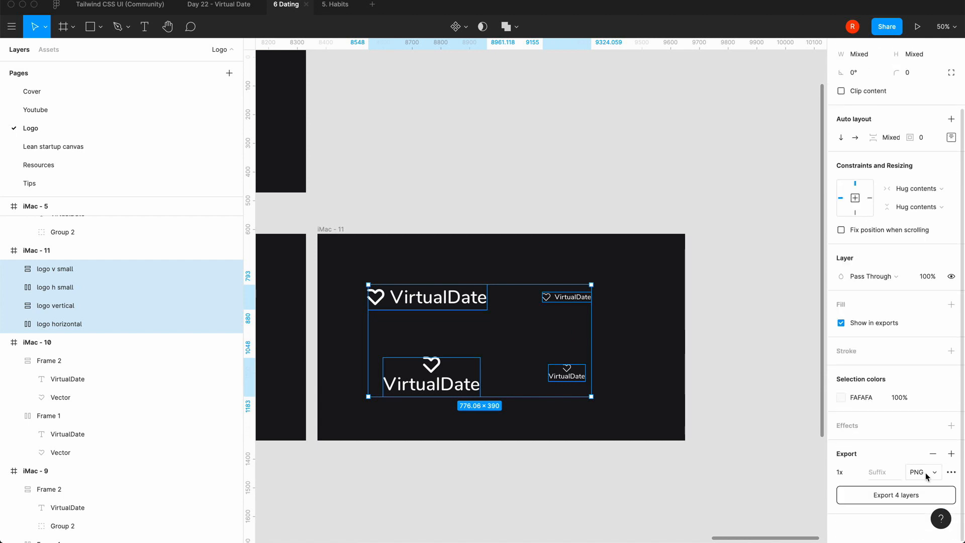
left_click(857, 476)
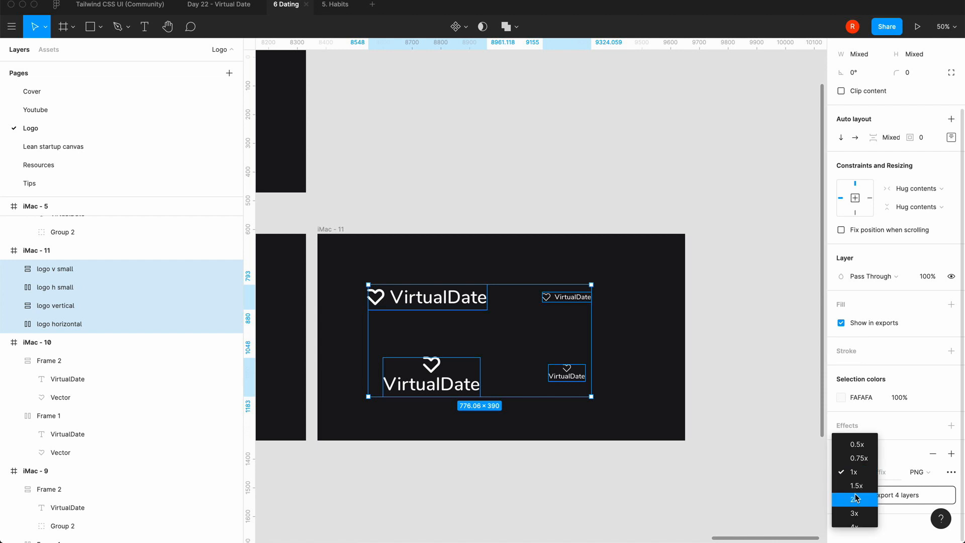
left_click(863, 476)
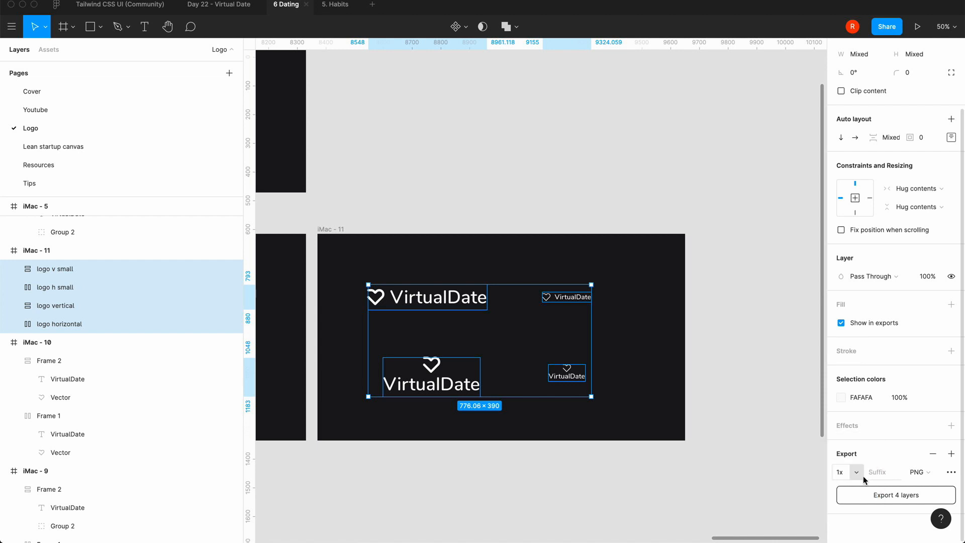
Step: Export the four logo frames of iMac - 11 and save the files in the Desktop folder
left_click(893, 496)
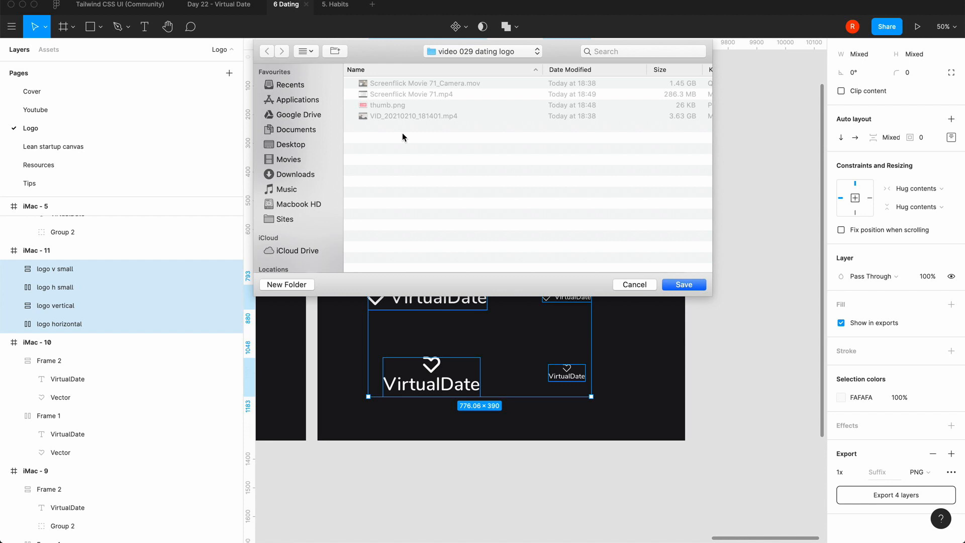
left_click(295, 146)
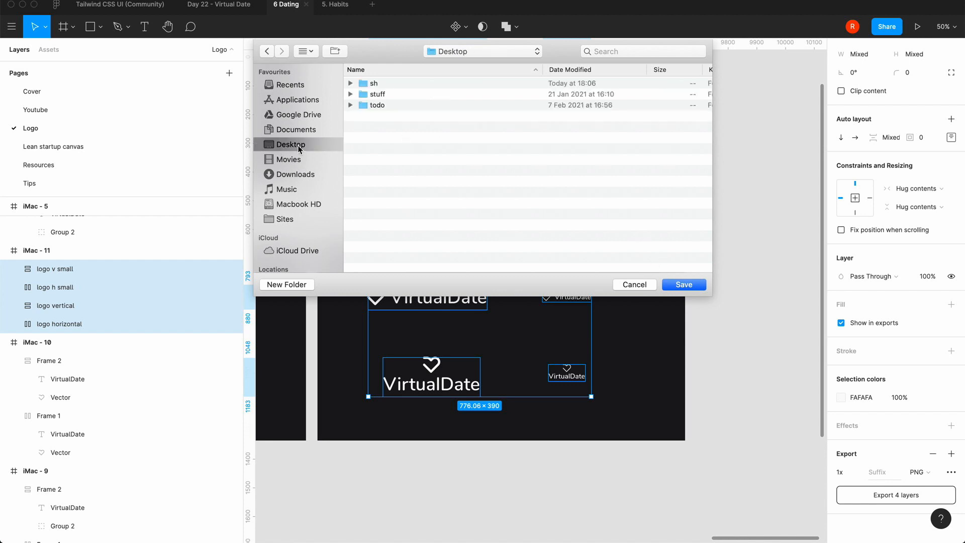
left_click(683, 284)
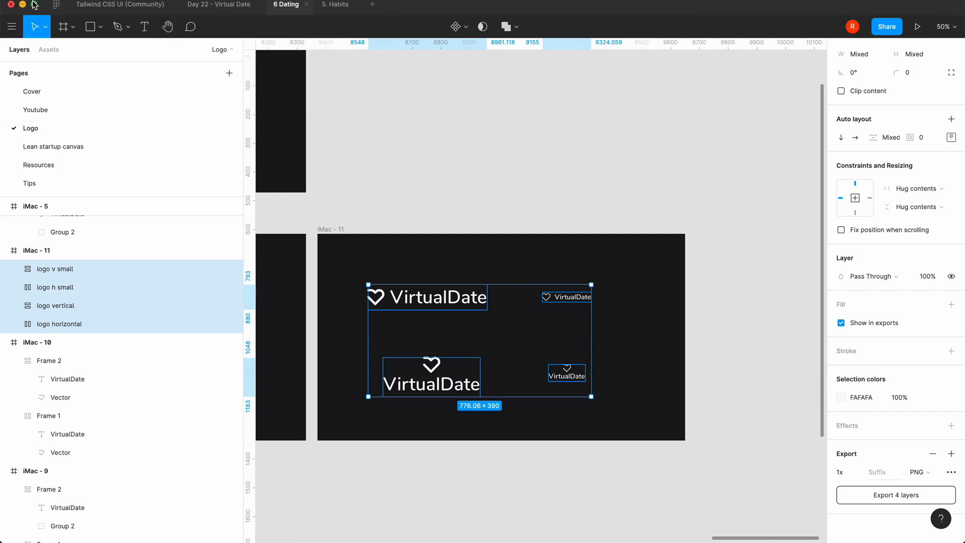
Step: Switch to the desktop, clearing the open windows, and view the exported logo v small.png
left_click(23, 5)
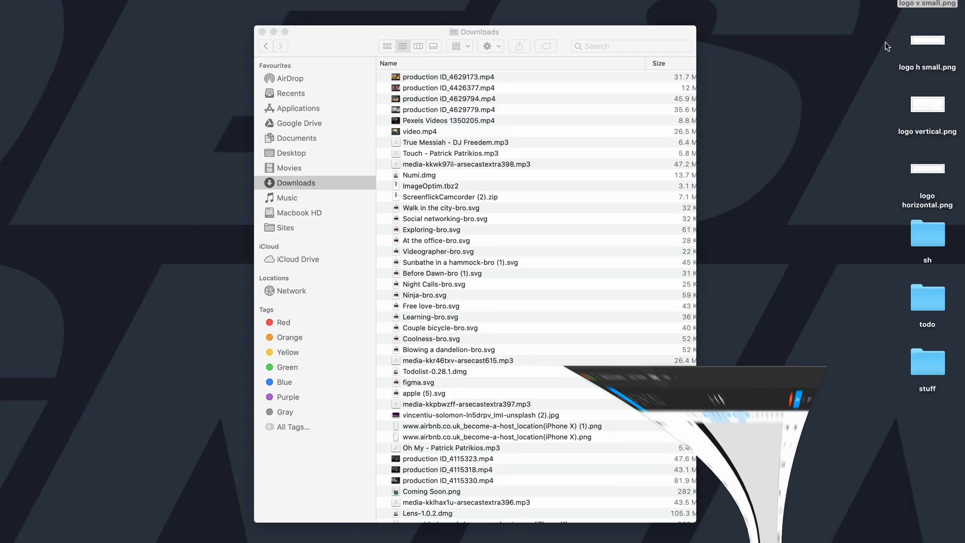
left_click(262, 32)
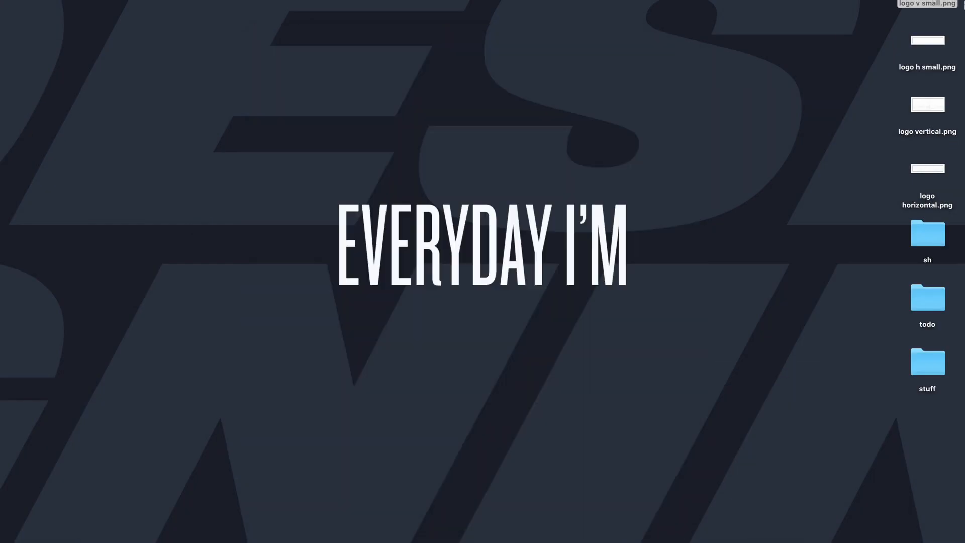
left_click_drag(928, 2, 805, 84)
key("space")
left_click_drag(187, 0, 412, 191)
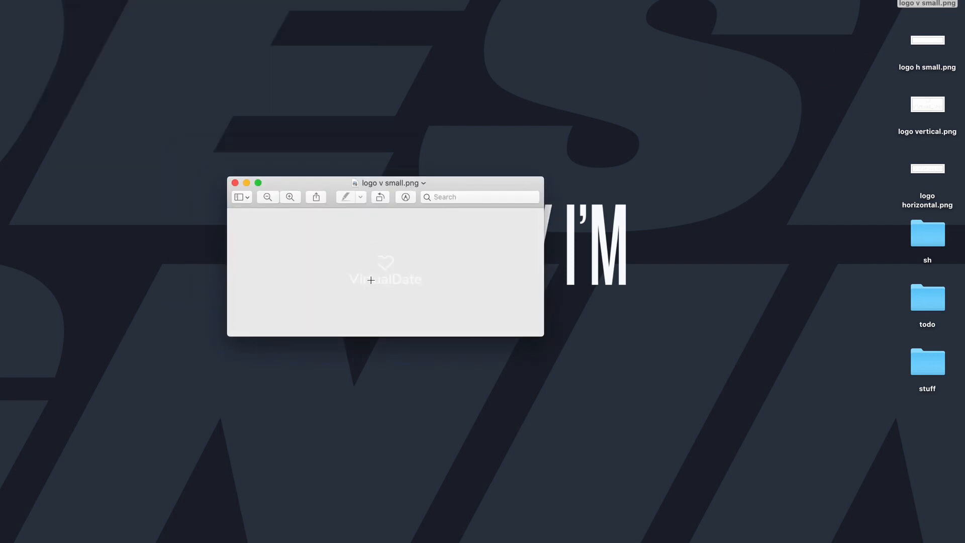
left_click(234, 182)
Step: Preview the remaining exported files logo h small.png, logo vertical.png and logo horizontal.png on the desktop
left_click(922, 44)
double_click(922, 42)
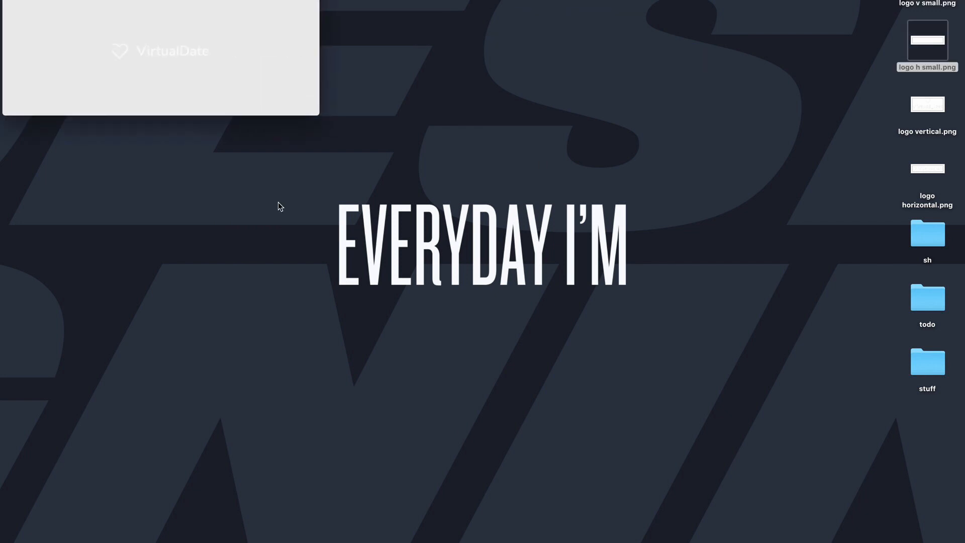
key("space")
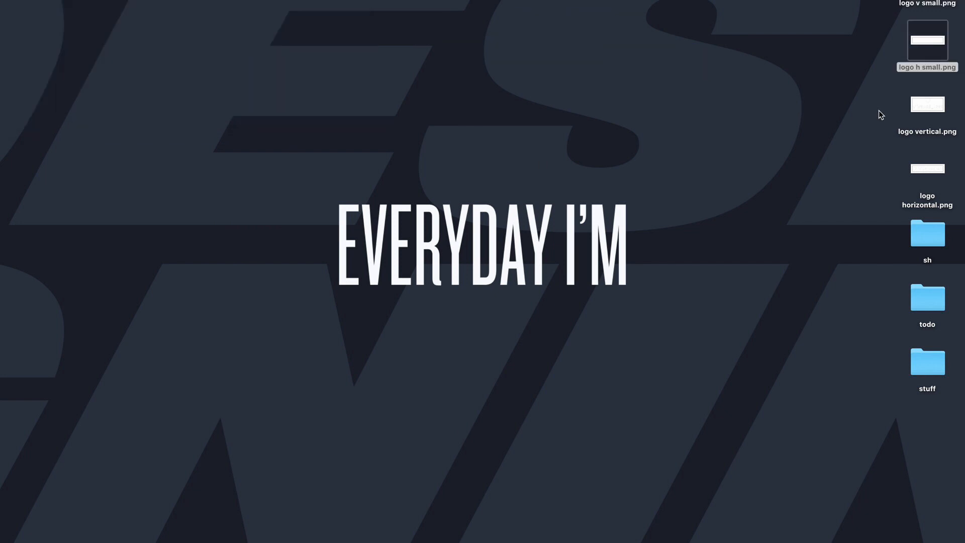
left_click(917, 110)
key("space")
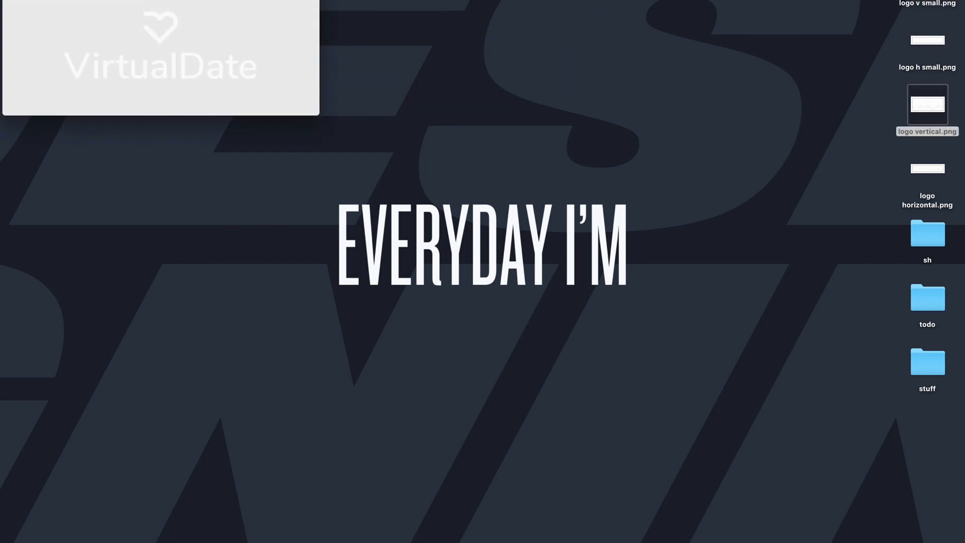
key("space")
left_click(917, 163)
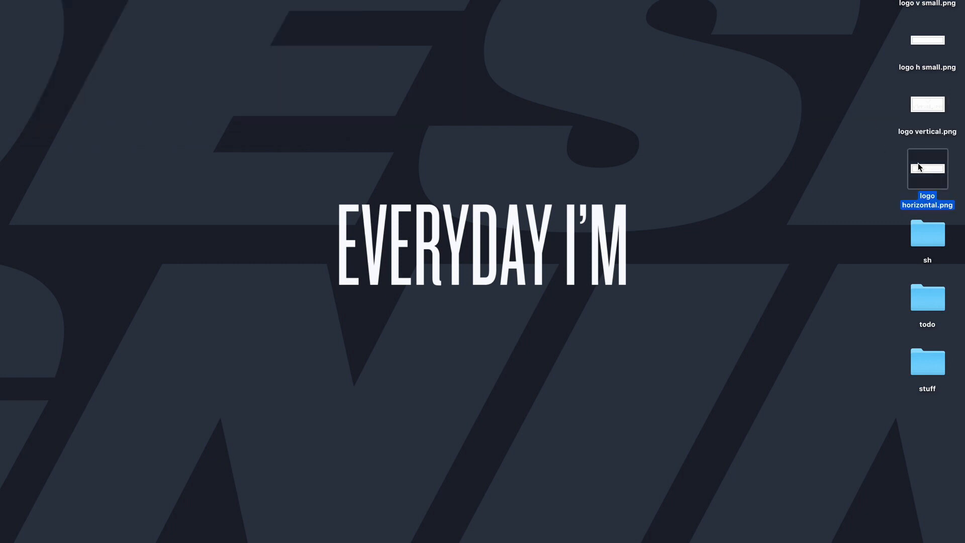